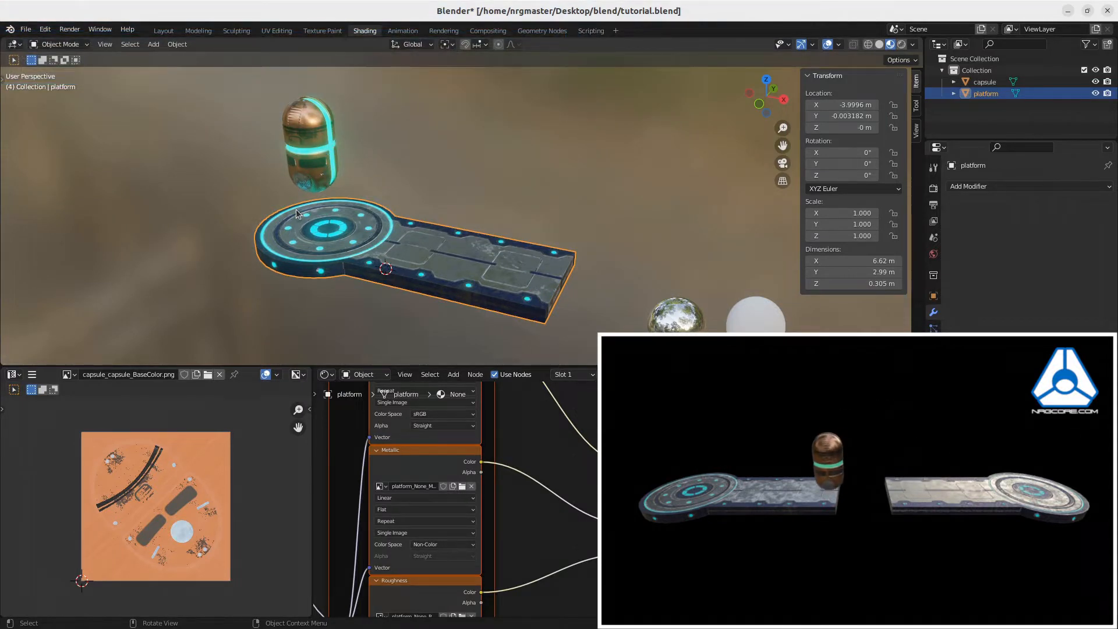
# Select both the capsule and the platform, with the platform as the active object.
pyautogui.click(320, 157)
pyautogui.click(315, 228)
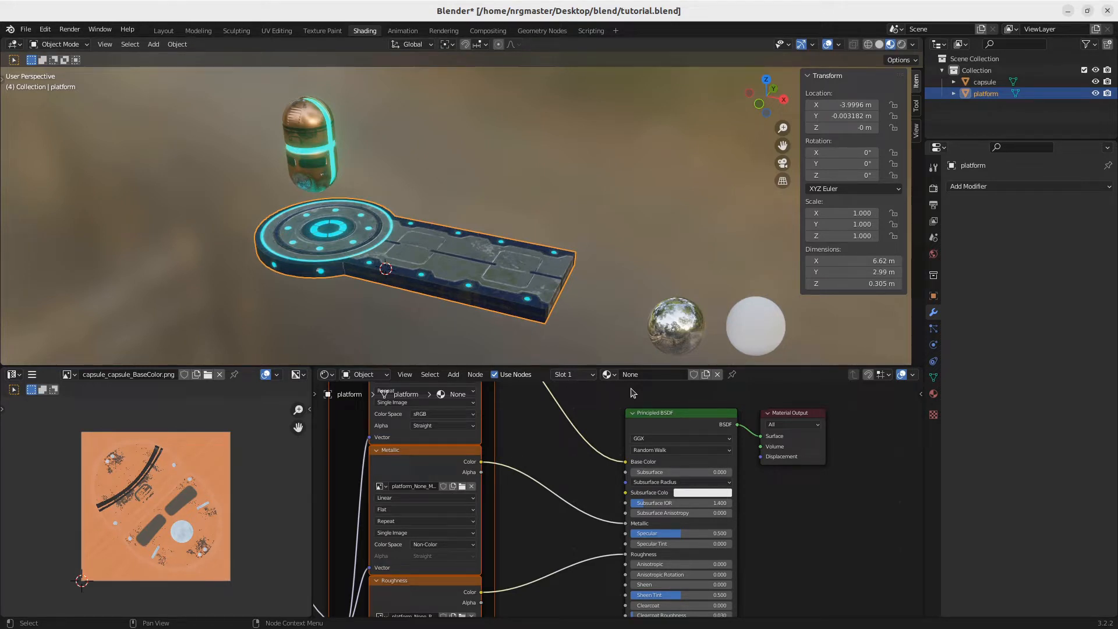
pyautogui.keyDown('shift'); pyautogui.click(318, 114); pyautogui.keyUp('shift')
pyautogui.keyDown('shift'); pyautogui.click(334, 229); pyautogui.keyUp('shift')
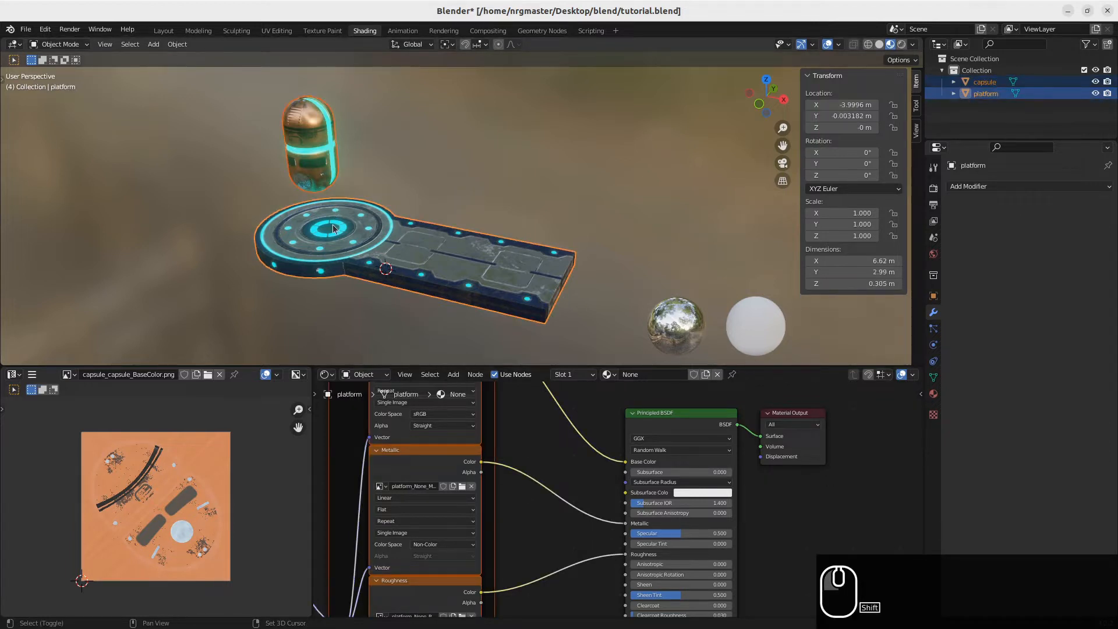
# Export them as glTF 2.0 to tutorial.glb with +Y Up off, then switch to NRG Editor.
pyautogui.click(23, 32)
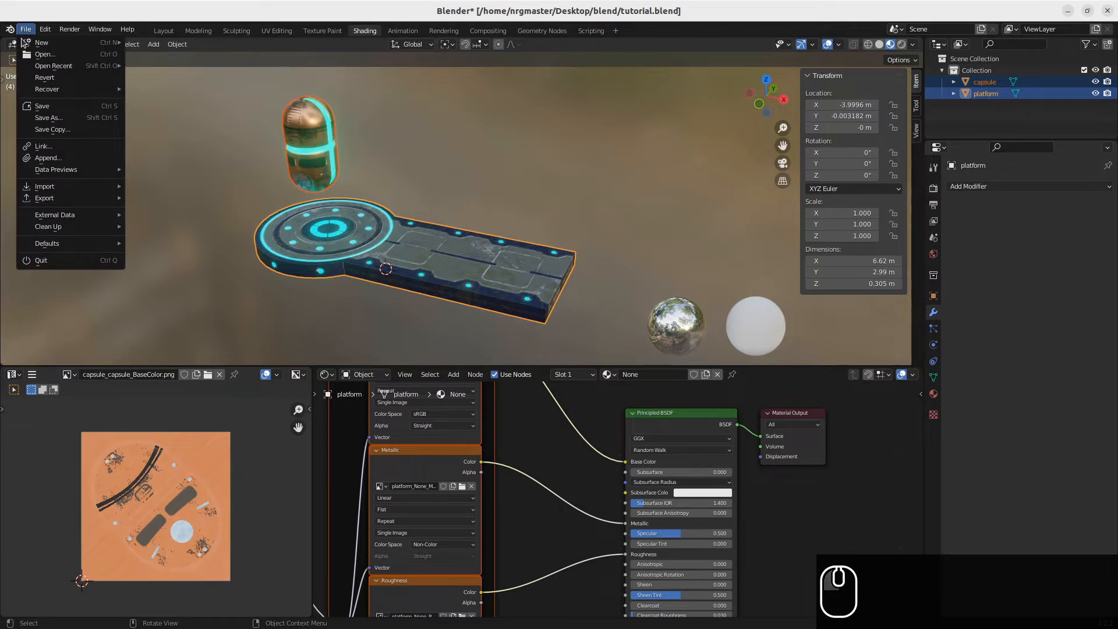
pyautogui.moveTo(53, 198)
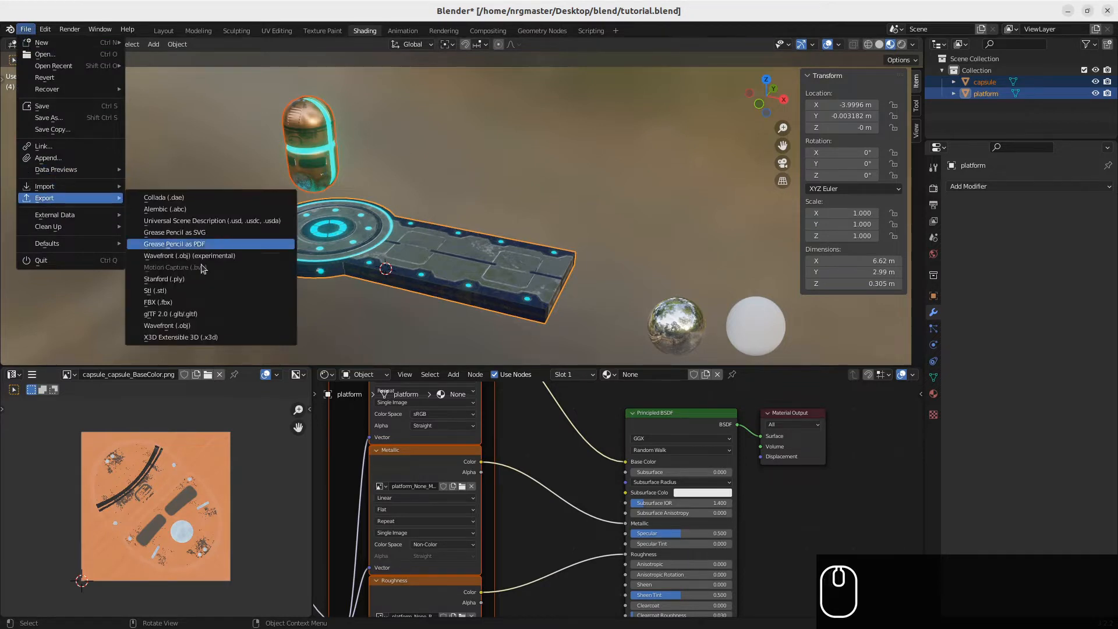
pyautogui.click(188, 315)
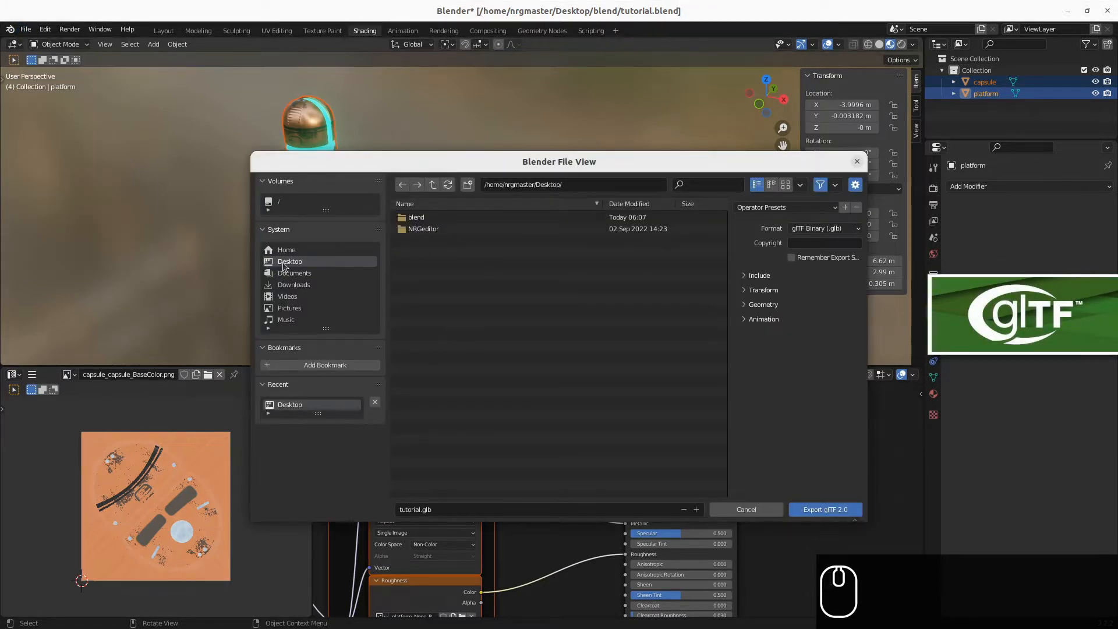
pyautogui.click(764, 290)
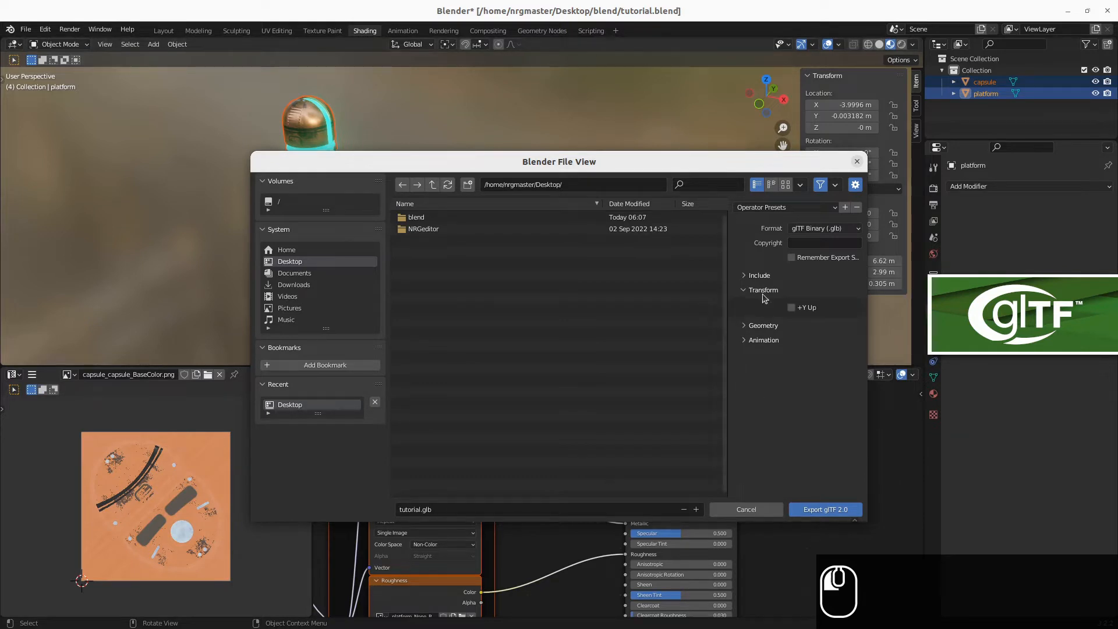
pyautogui.click(797, 313)
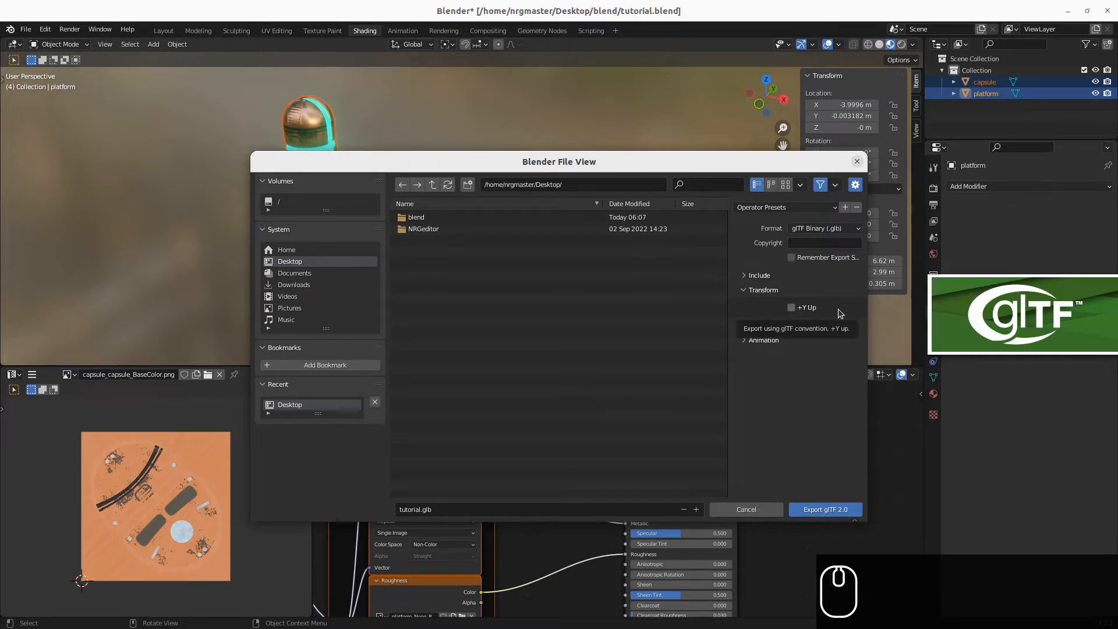
pyautogui.click(815, 510)
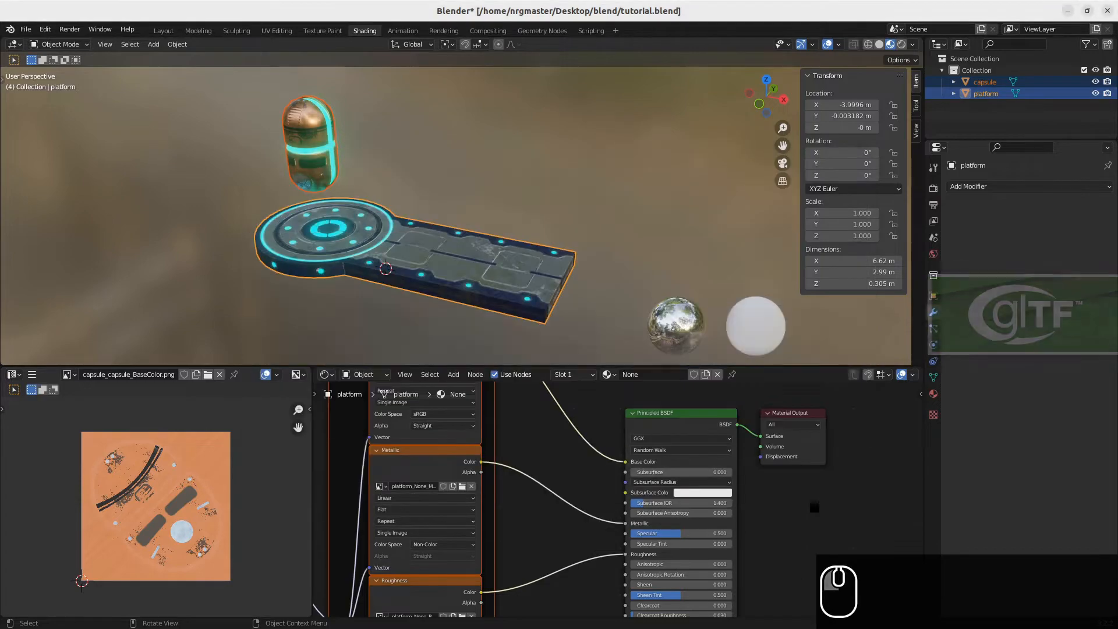
pyautogui.hotkey('ctrl', 'alt', 'Right')
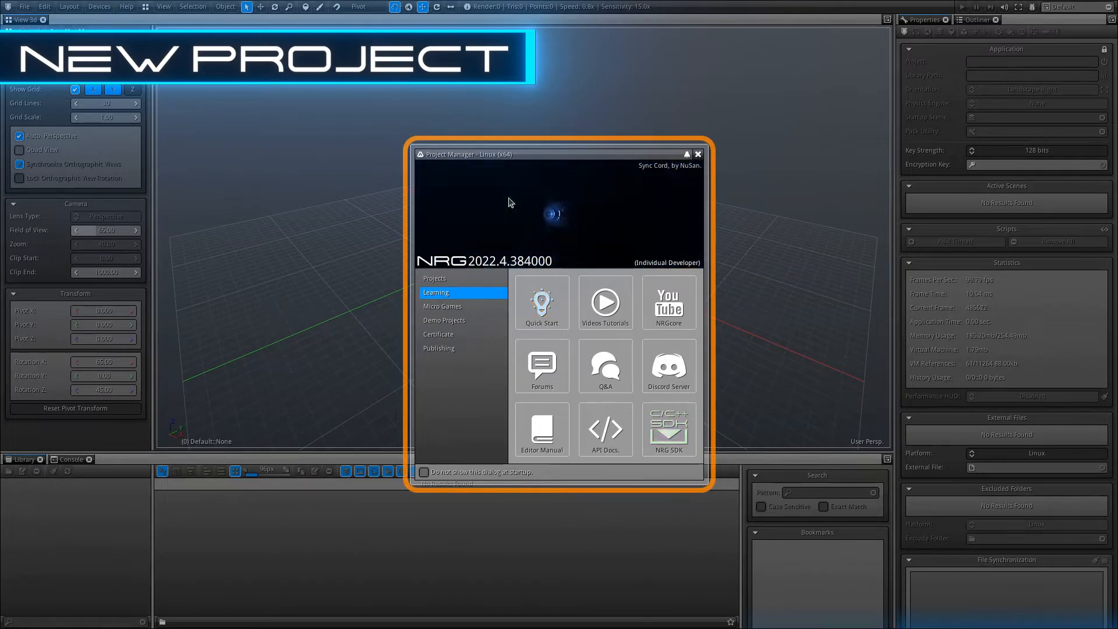
# Create a new project from the default template, saved in the Desktop folder.
pyautogui.click(421, 280)
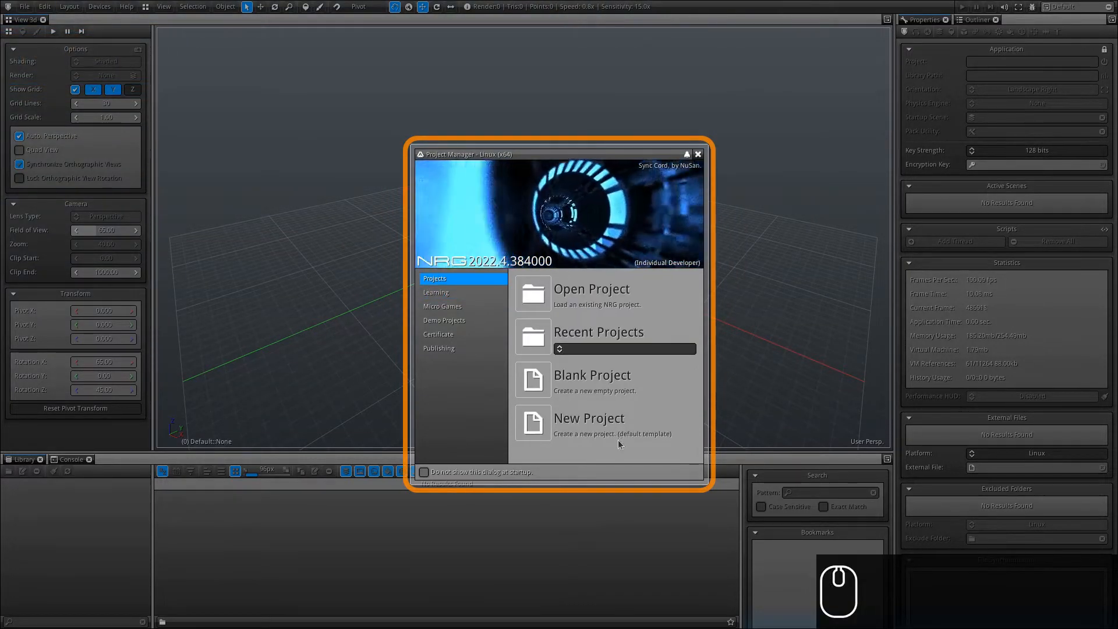
pyautogui.click(542, 426)
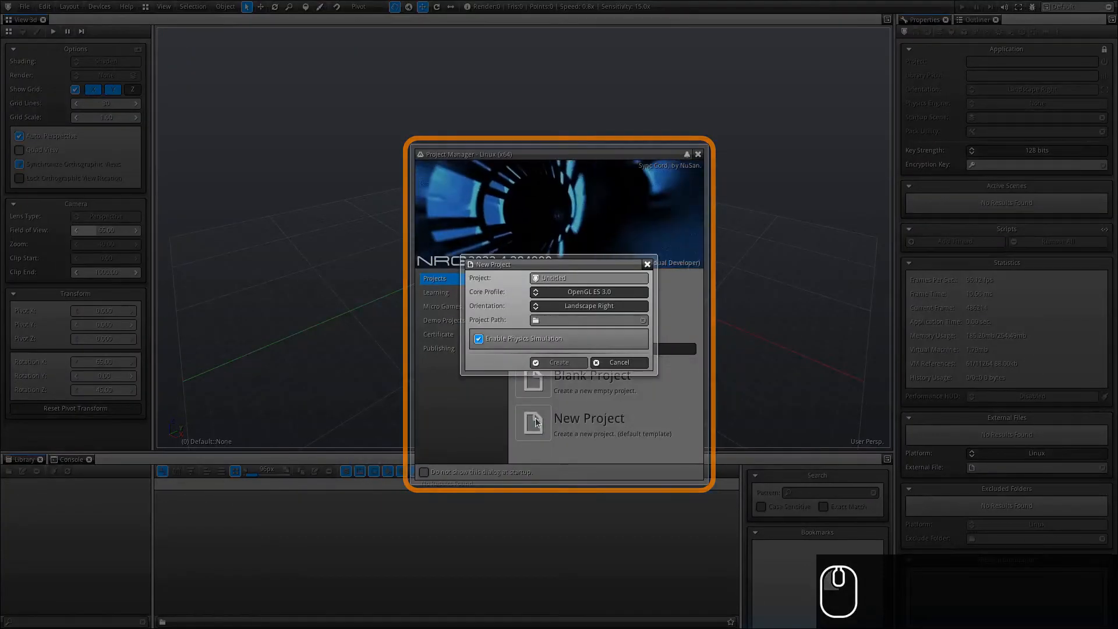
pyautogui.click(533, 322)
pyautogui.click(85, 154)
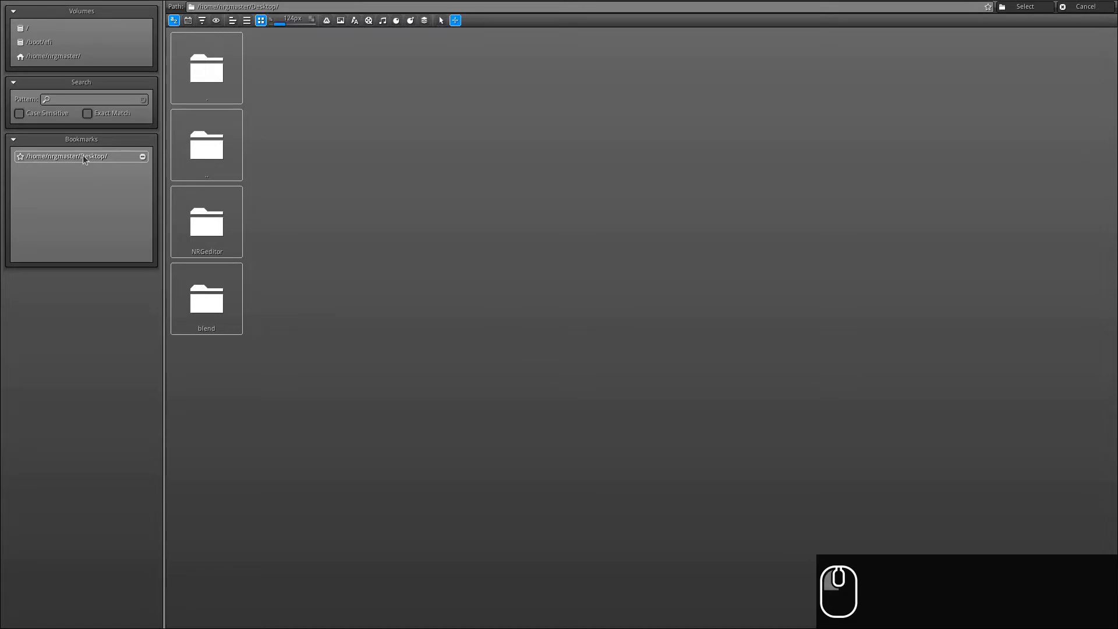
pyautogui.click(1025, 6)
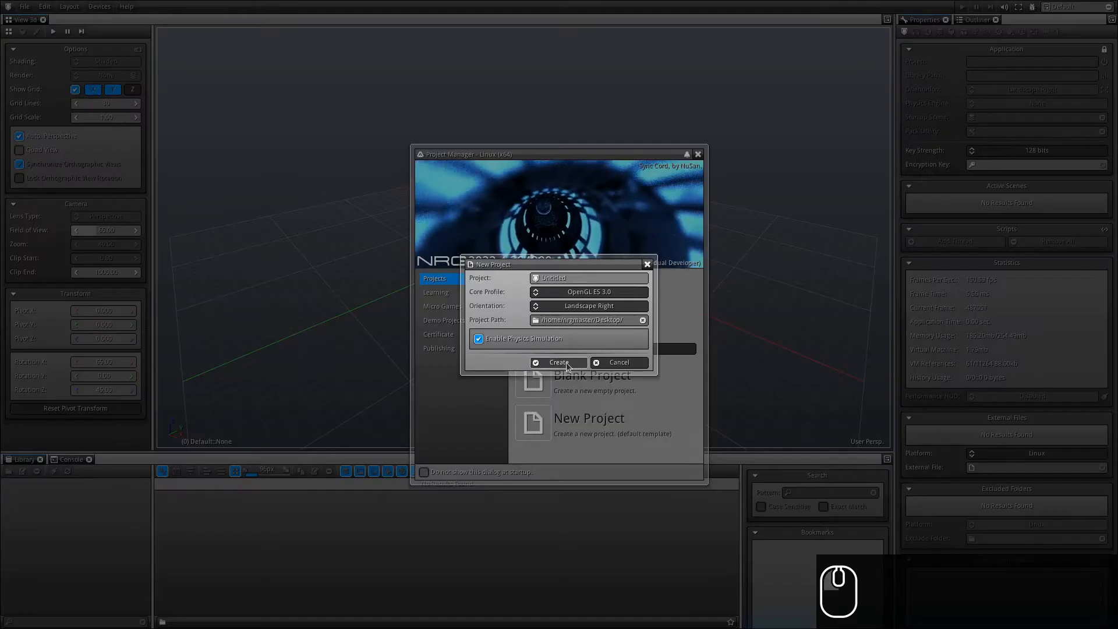
pyautogui.click(559, 364)
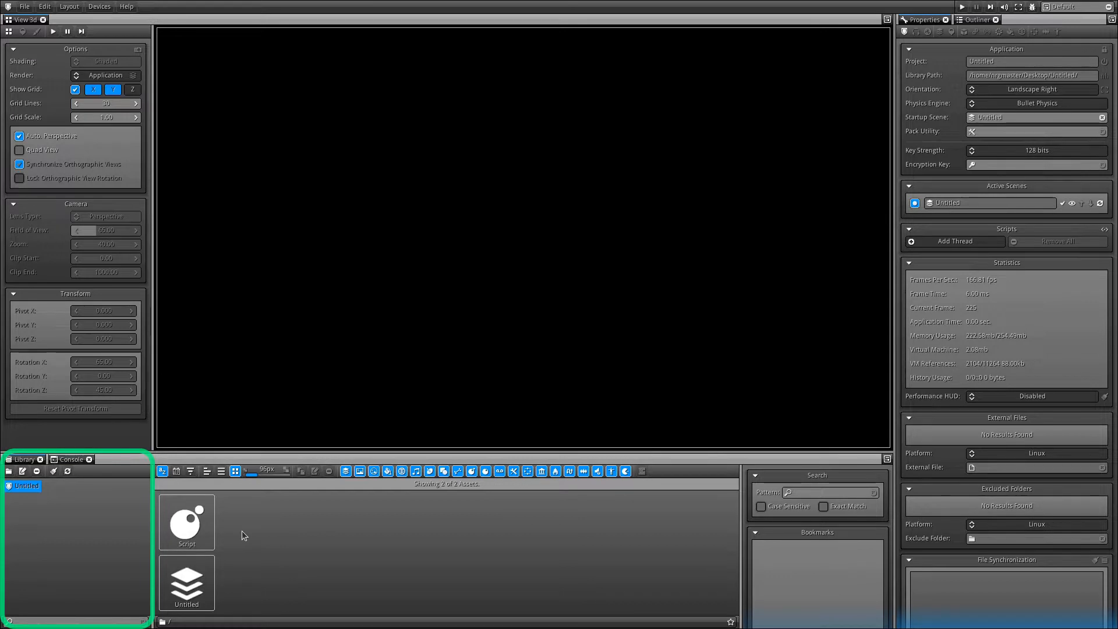
pyautogui.click(194, 531)
pyautogui.click(194, 608)
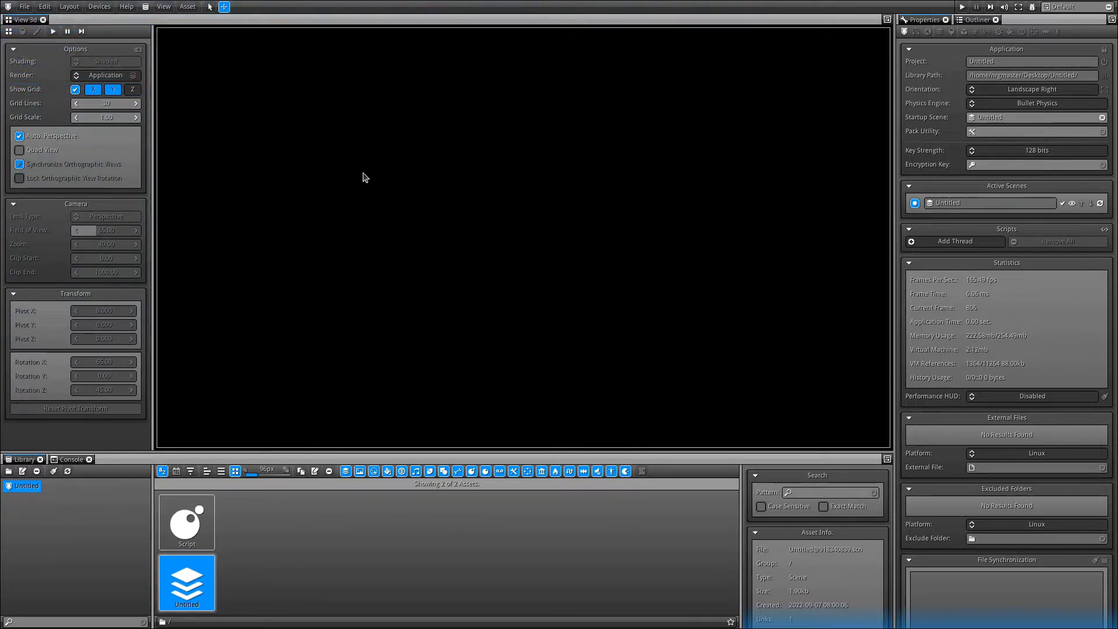
pyautogui.click(289, 550)
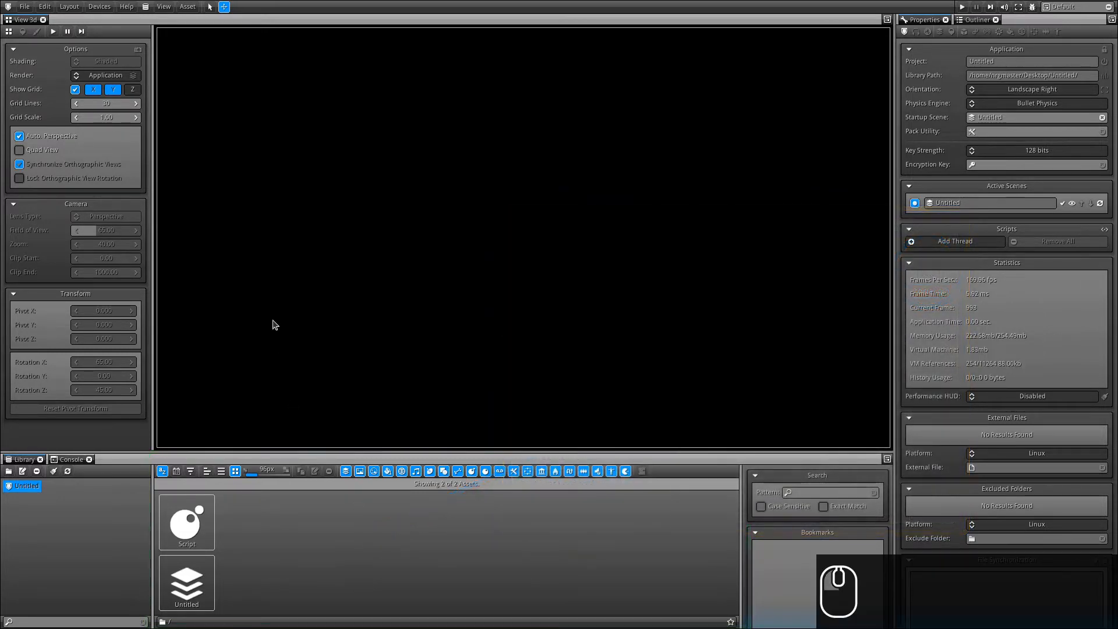
# Import tutorial.glb from the Desktop into the project through the glTF import dialog.
pyautogui.click(187, 7)
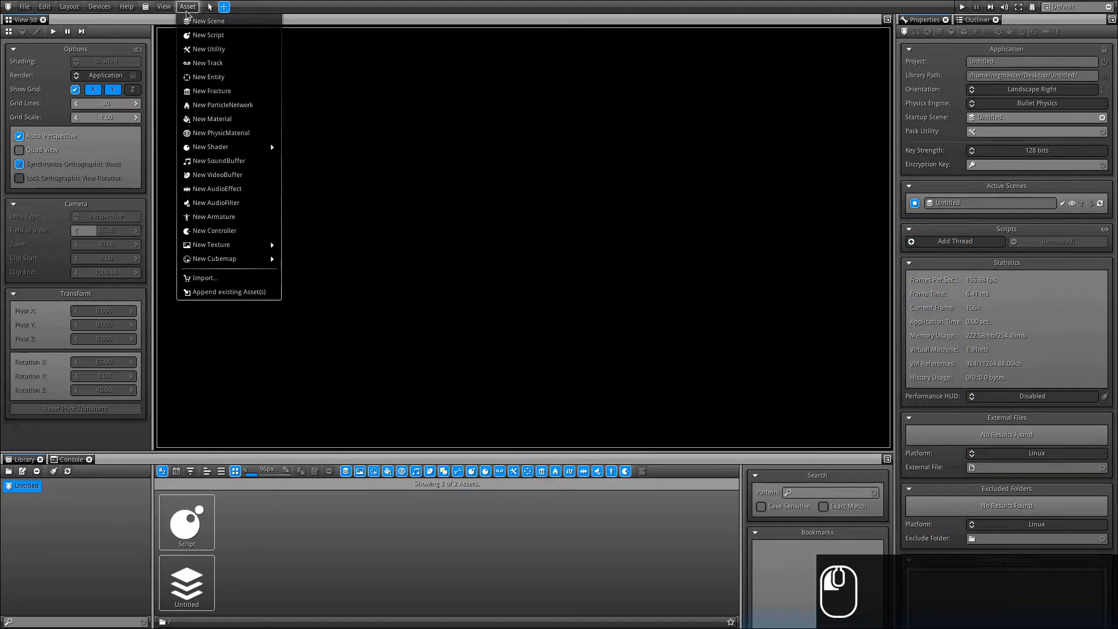
pyautogui.click(203, 279)
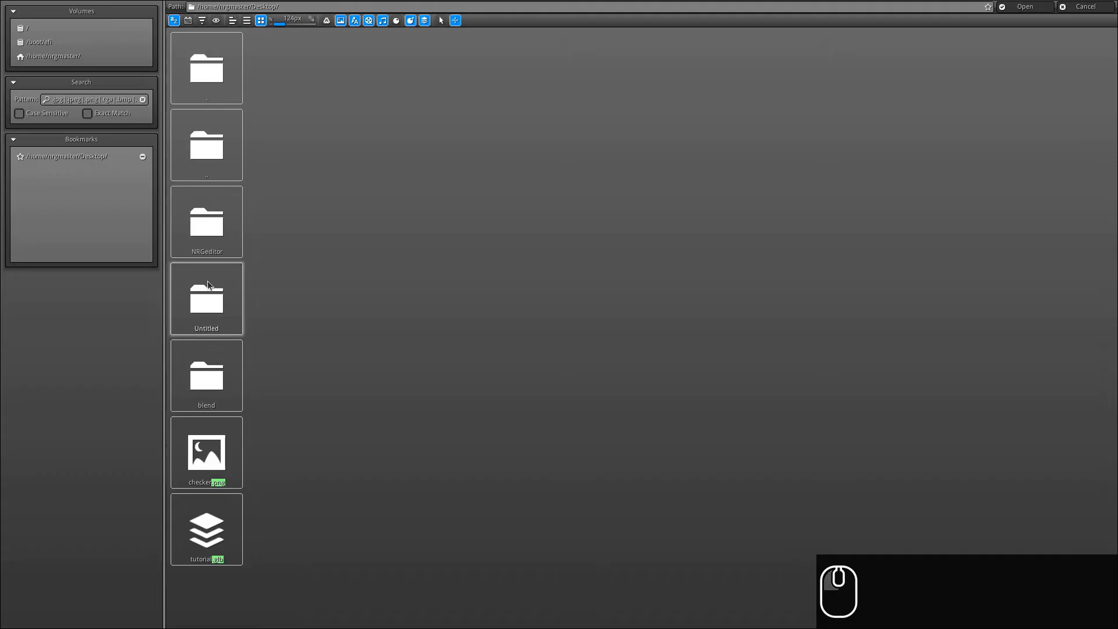
pyautogui.click(205, 536)
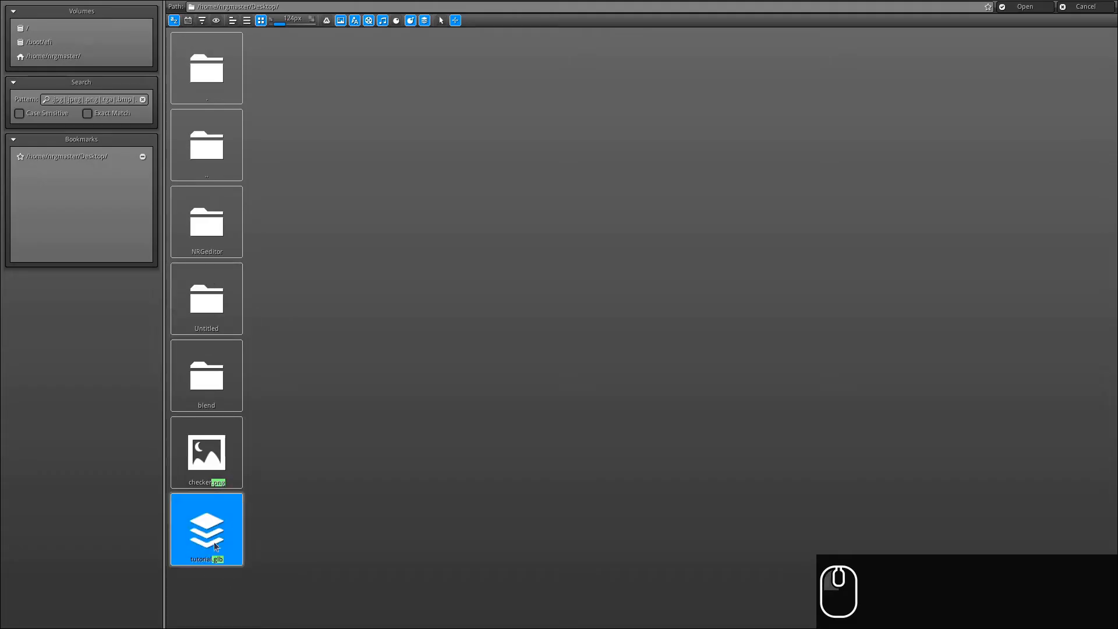
pyautogui.click(1025, 7)
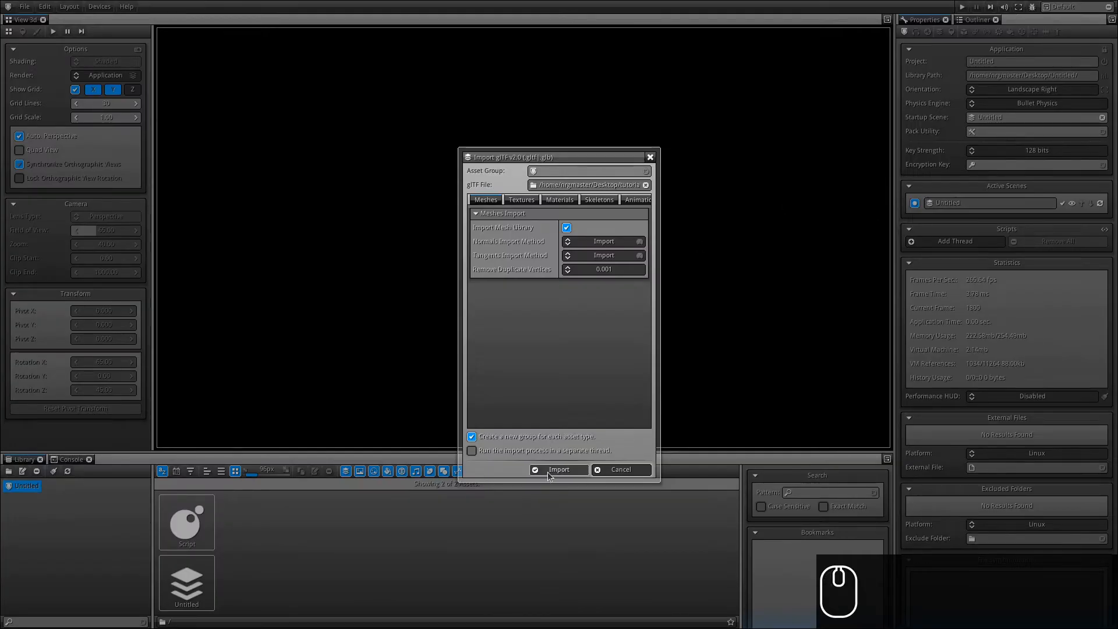
pyautogui.click(548, 473)
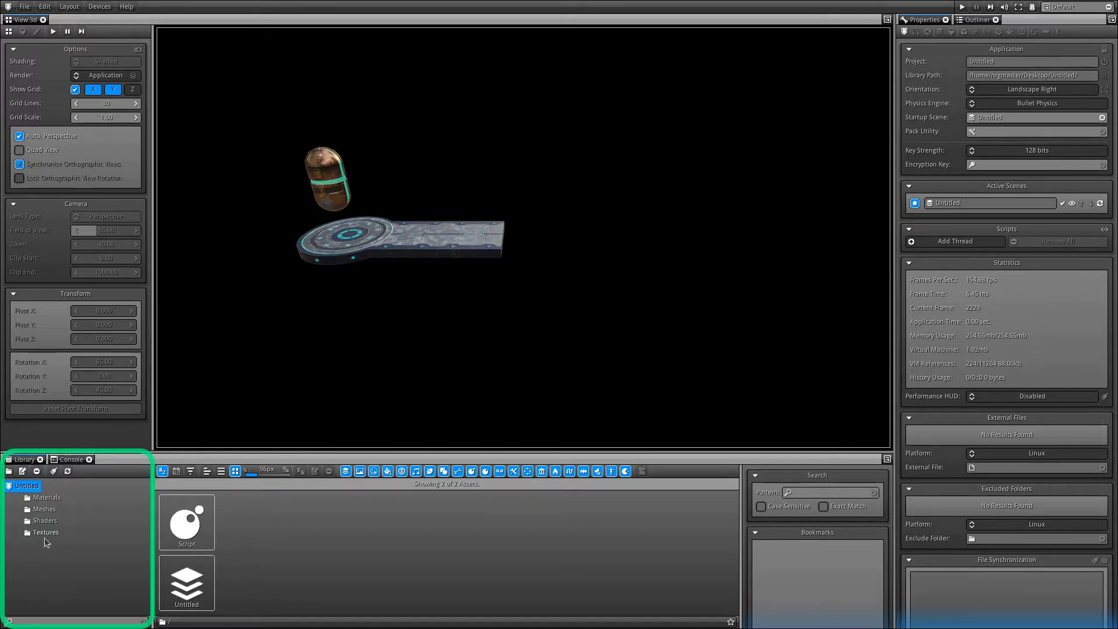
# View the Materials, Meshes, Shaders and Textures folders in turn, ending on the nine textures.
pyautogui.click(45, 498)
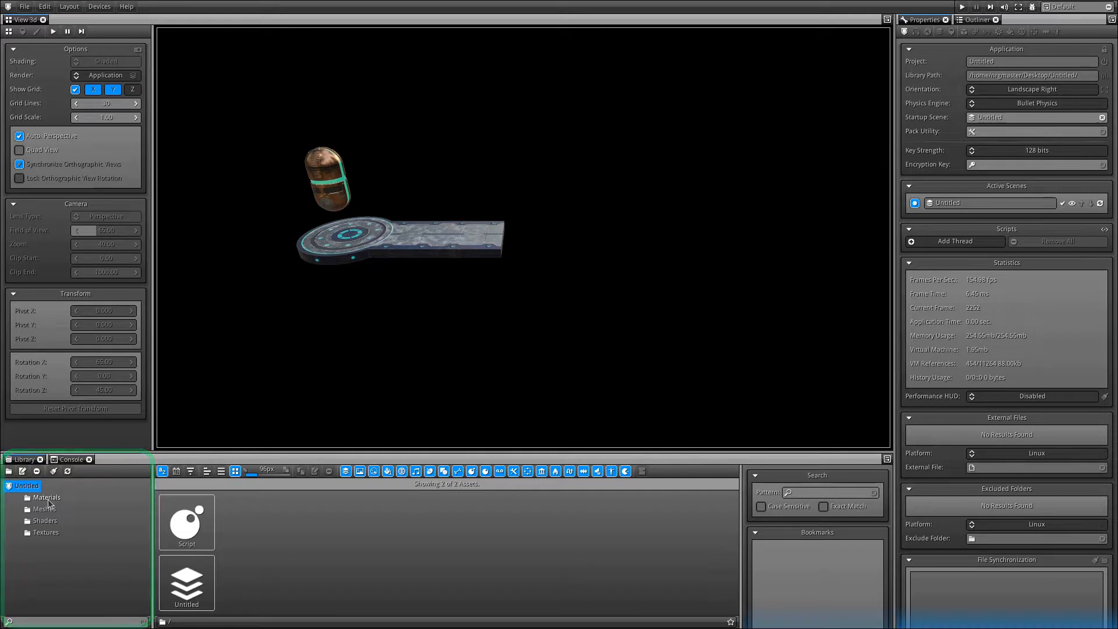
pyautogui.click(44, 509)
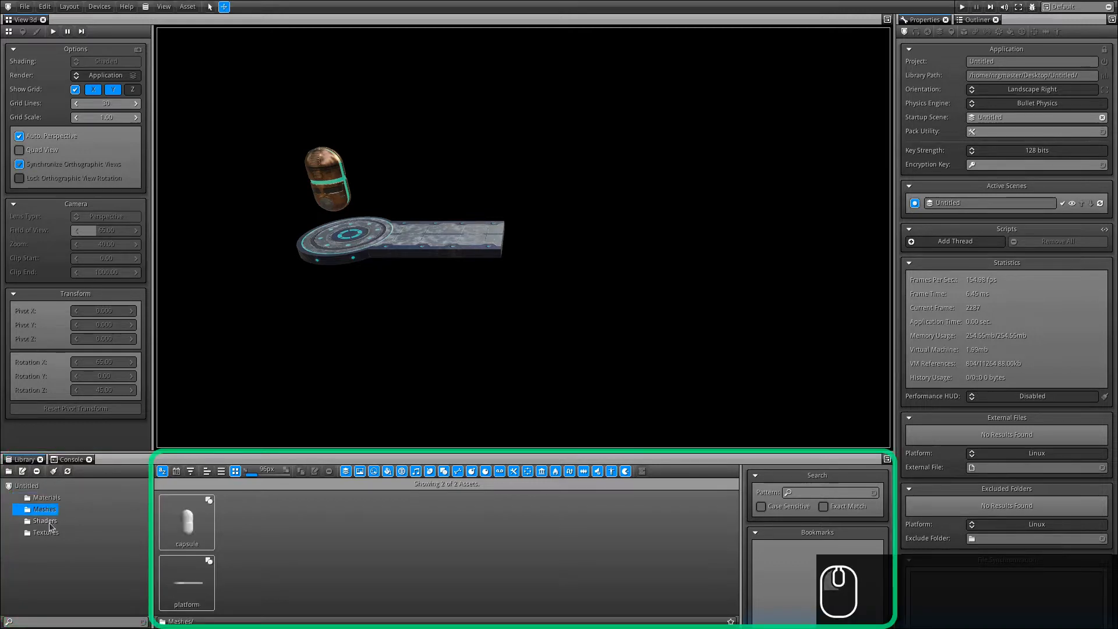
pyautogui.click(45, 521)
pyautogui.click(47, 533)
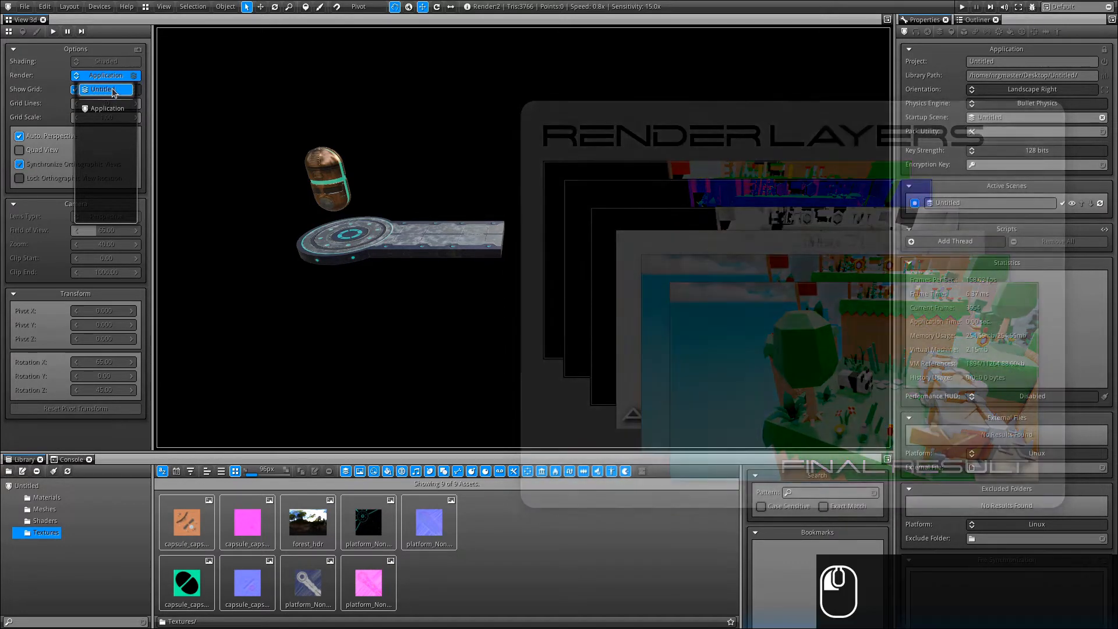
# Set the viewport to render the Untitled scene and fly the camera toward the objects.
pyautogui.click(113, 90)
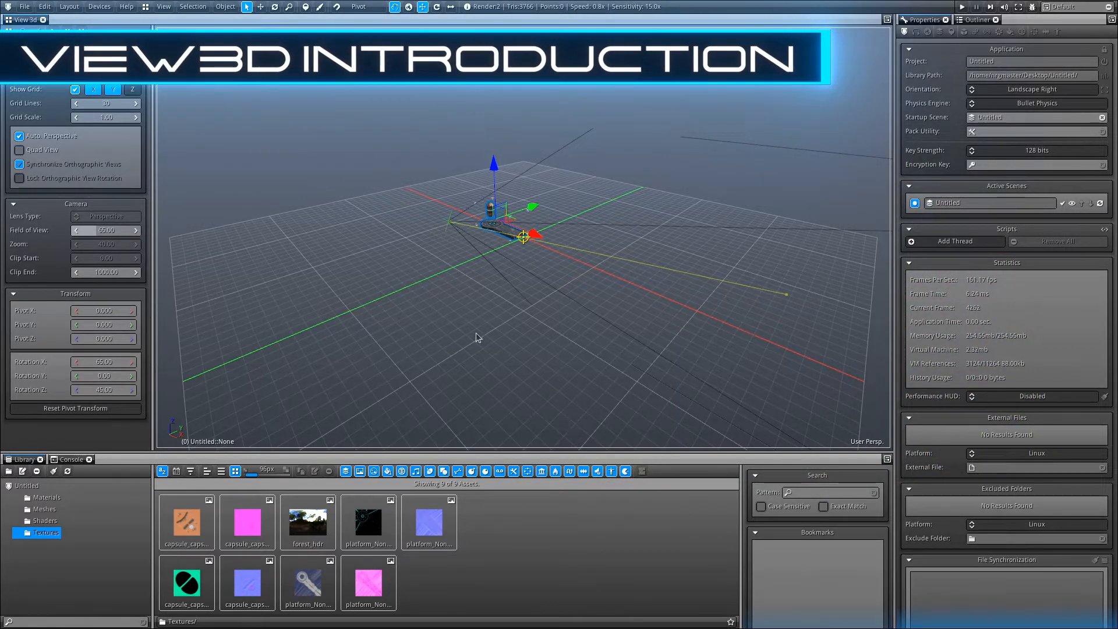
pyautogui.moveTo(585, 187); pyautogui.dragTo(526, 156, button='right')
pyautogui.press('w')
pyautogui.press('w')
pyautogui.press('a')
pyautogui.press('w')
pyautogui.press('r')
pyautogui.press('d')
pyautogui.press('s')
pyautogui.press('a')
pyautogui.press('w')
pyautogui.press('w')
pyautogui.press('a')
pyautogui.press('w')
# Select the platform and the capsule, then fly the camera around the platform.
pyautogui.click(559, 243)
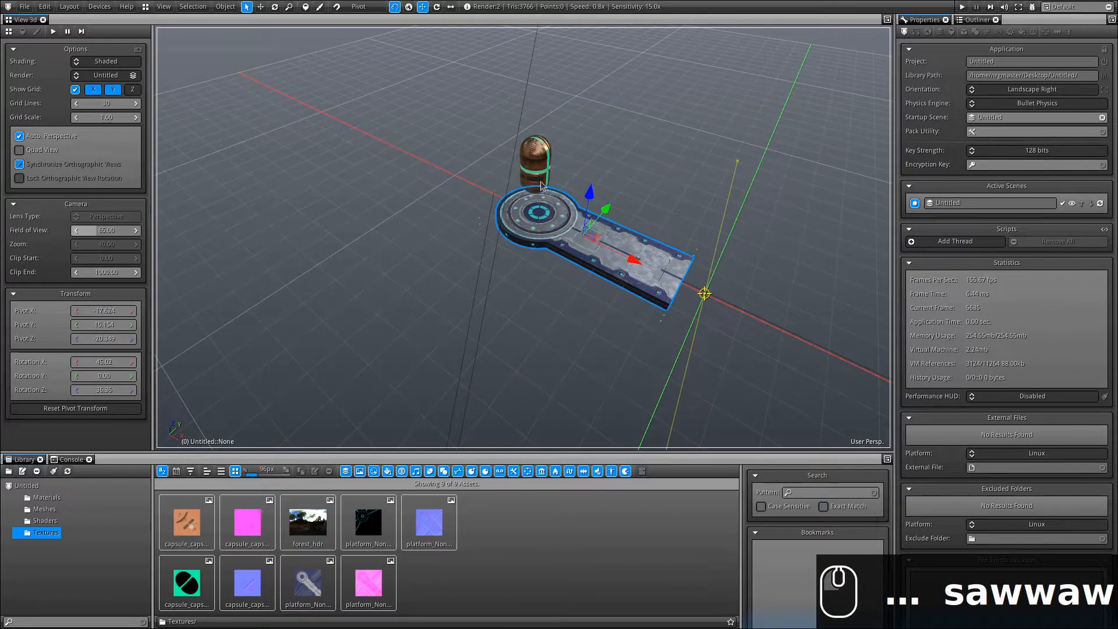
pyautogui.click(532, 153)
pyautogui.moveTo(504, 294); pyautogui.dragTo(594, 228, button='right')
pyautogui.press('d')
pyautogui.press('s')
pyautogui.press('a')
pyautogui.press('w')
pyautogui.press('d')
pyautogui.press('s')
pyautogui.press('a')
pyautogui.press('w')
pyautogui.press('a')
pyautogui.press('d')
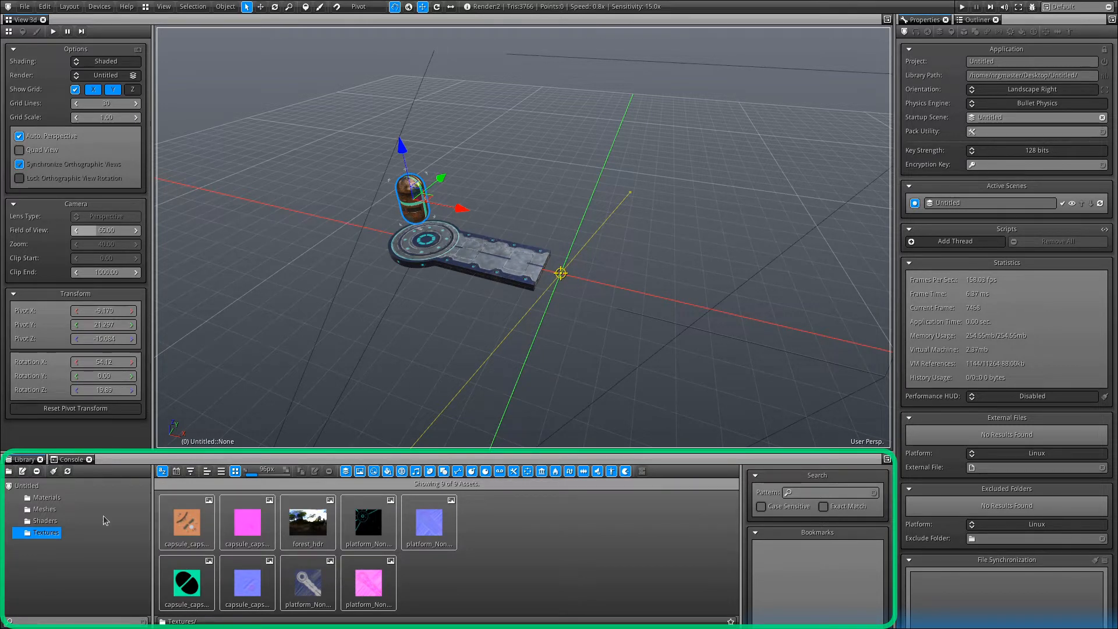
# Place a second platform mesh beside the first and give it the None material.
pyautogui.click(44, 509)
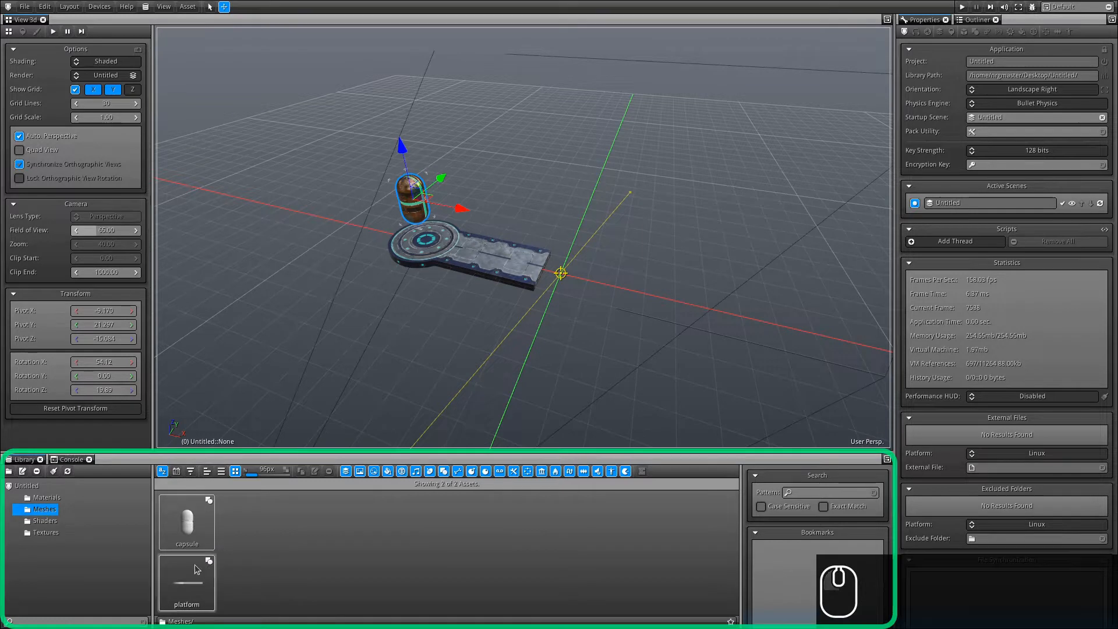
pyautogui.click(186, 582)
pyautogui.moveTo(277, 596); pyautogui.dragTo(644, 240)
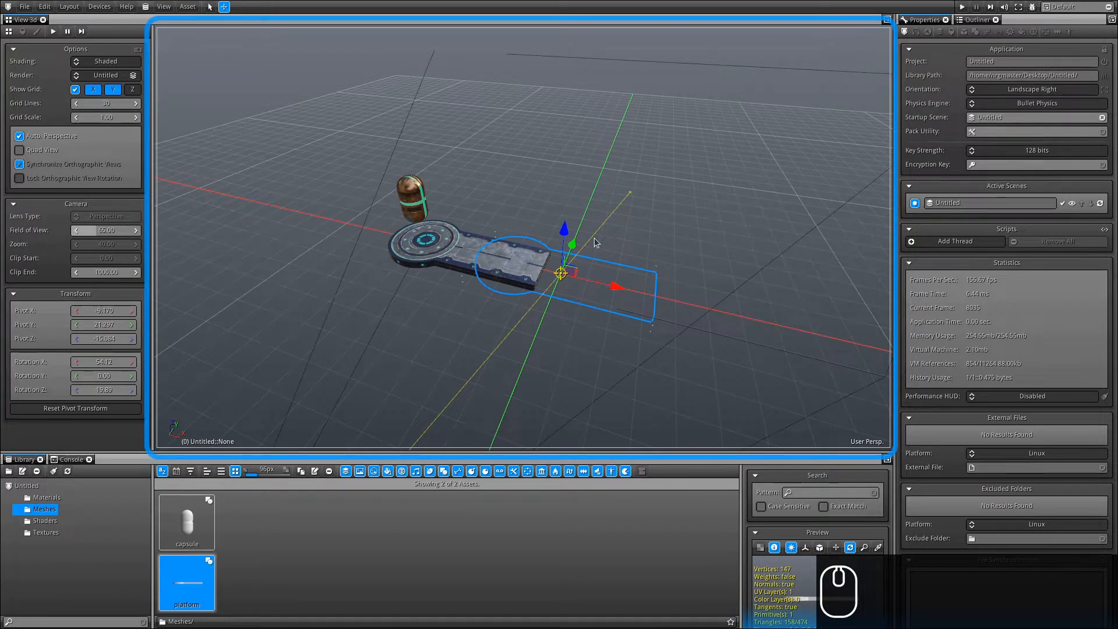
pyautogui.click(46, 498)
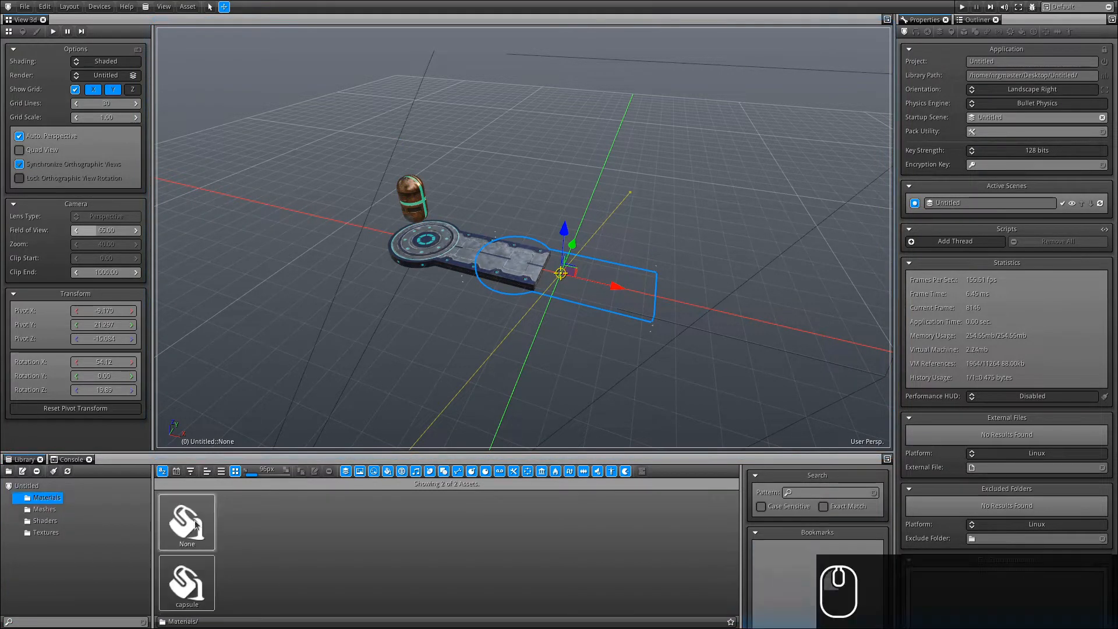
pyautogui.moveTo(187, 522); pyautogui.dragTo(642, 301)
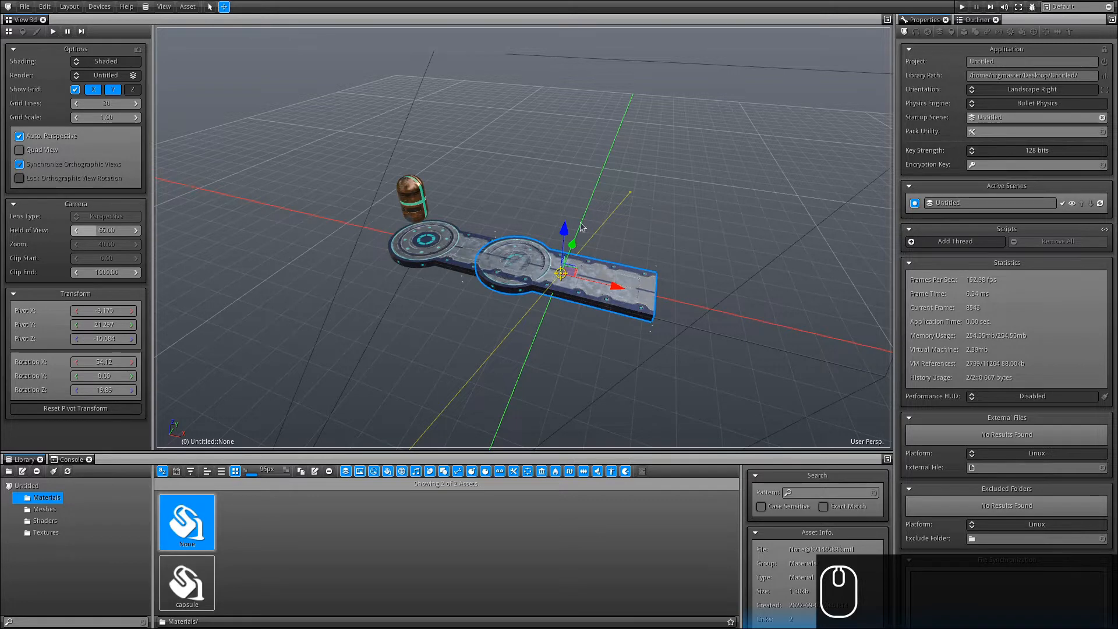
# Slide the second platform along the X axis.
pyautogui.click(617, 291)
pyautogui.moveTo(618, 291); pyautogui.dragTo(751, 324)
pyautogui.click(436, 6)
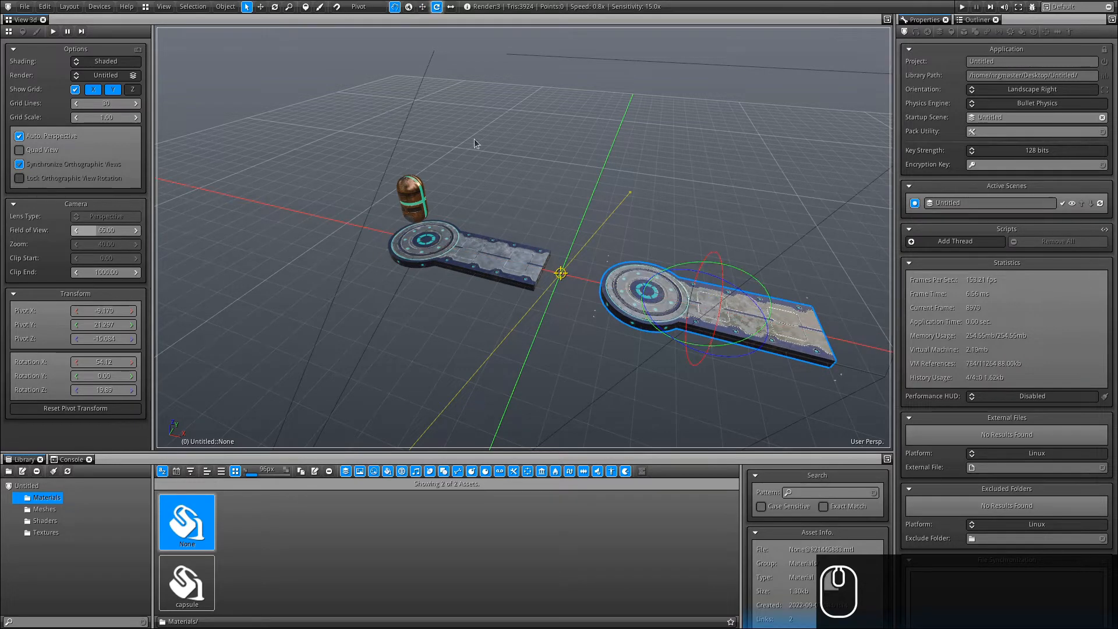
pyautogui.click(451, 6)
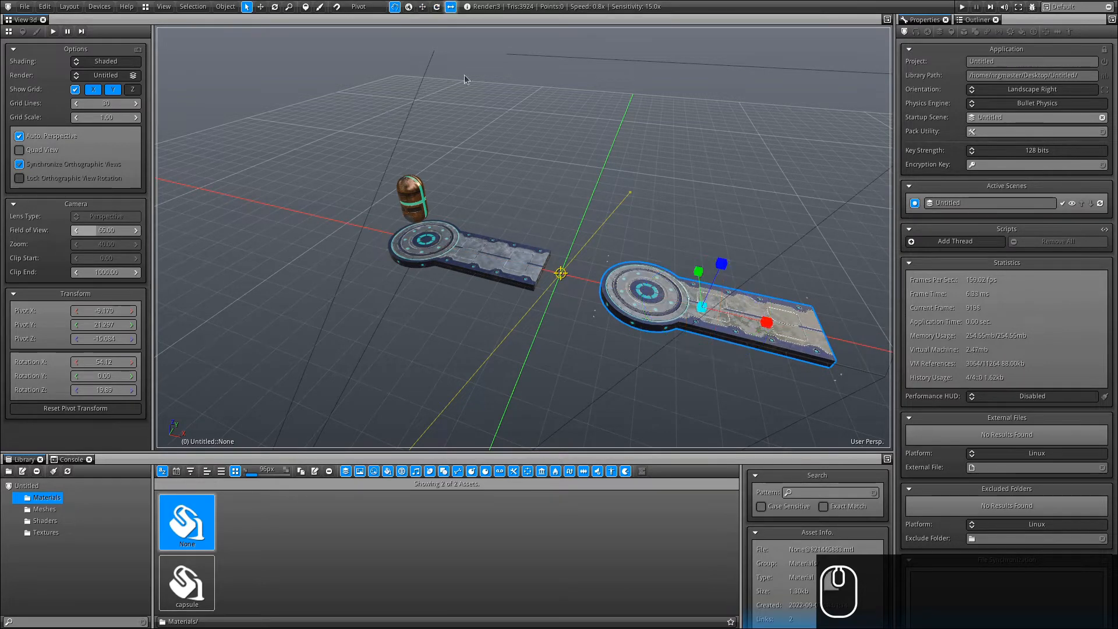
pyautogui.click(437, 8)
# Delete the second platform, duplicate the remaining one as platform0, and show the Outliner.
pyautogui.press('Delete')
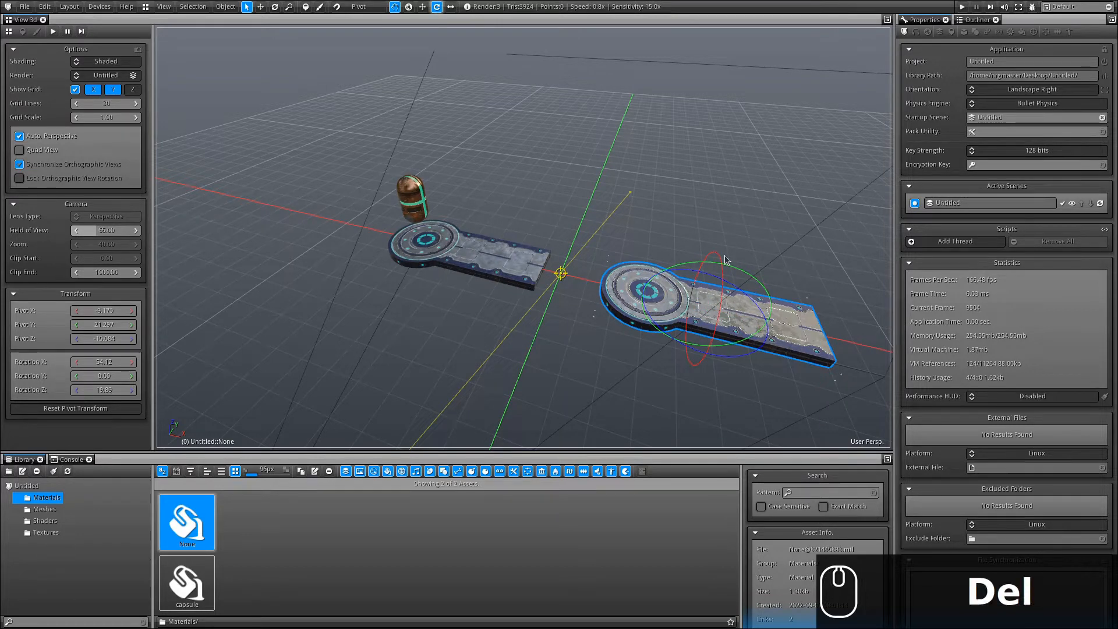
pyautogui.press('Delete')
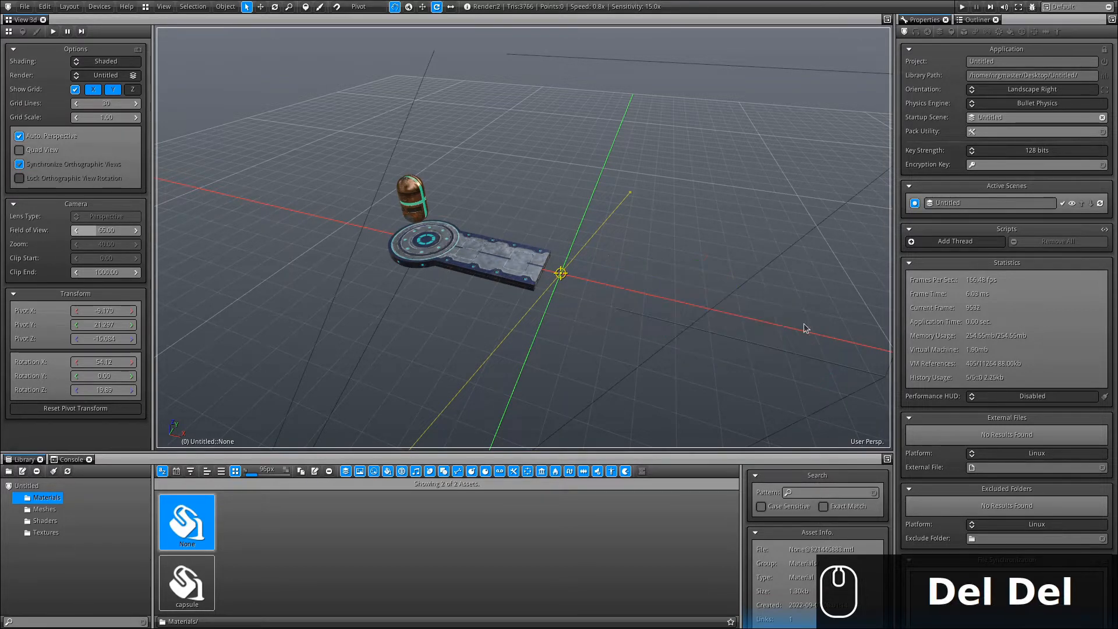
pyautogui.click(477, 241)
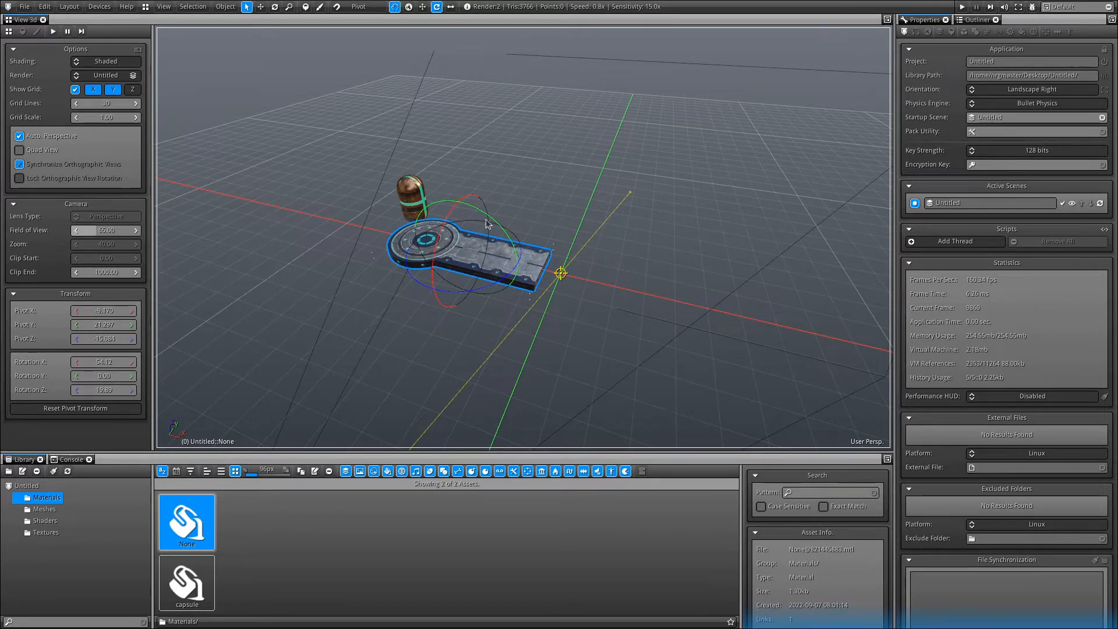
pyautogui.click(226, 7)
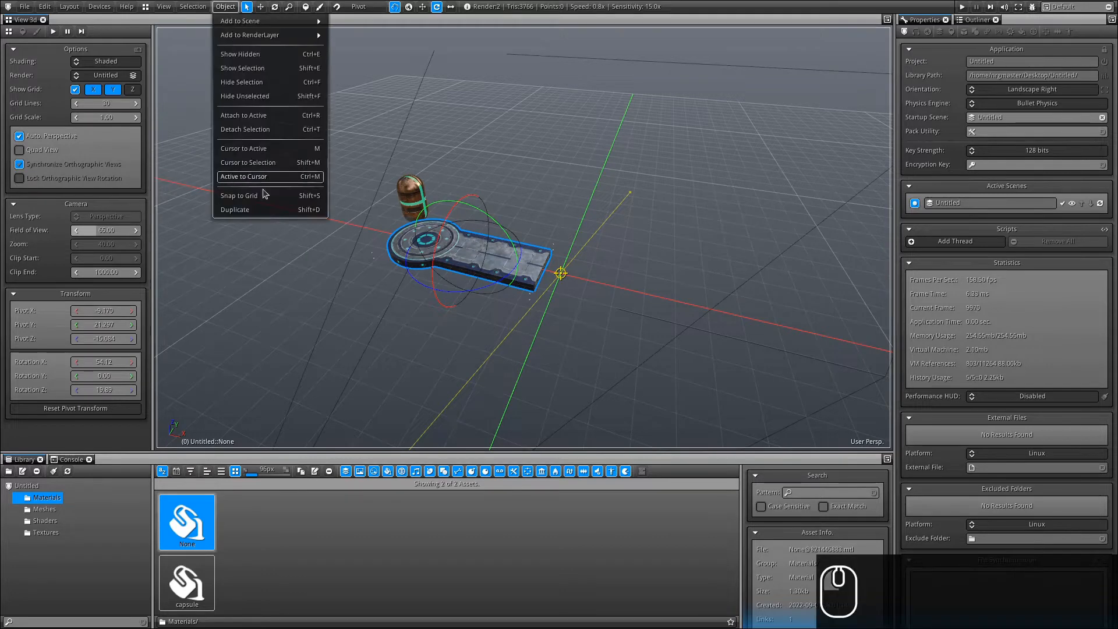
pyautogui.click(262, 211)
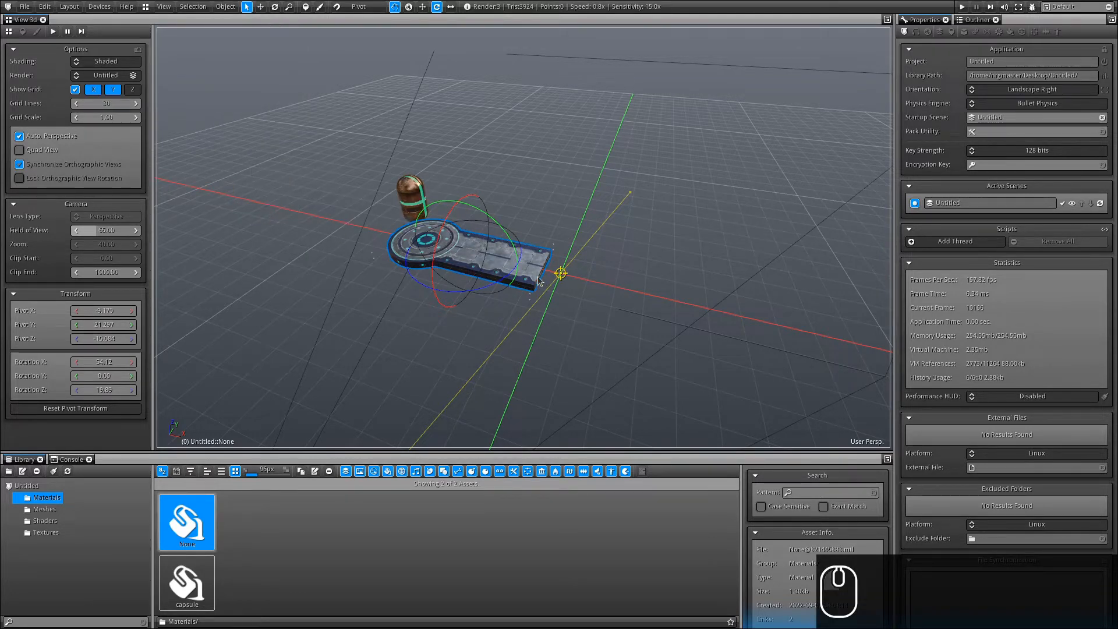
pyautogui.click(977, 20)
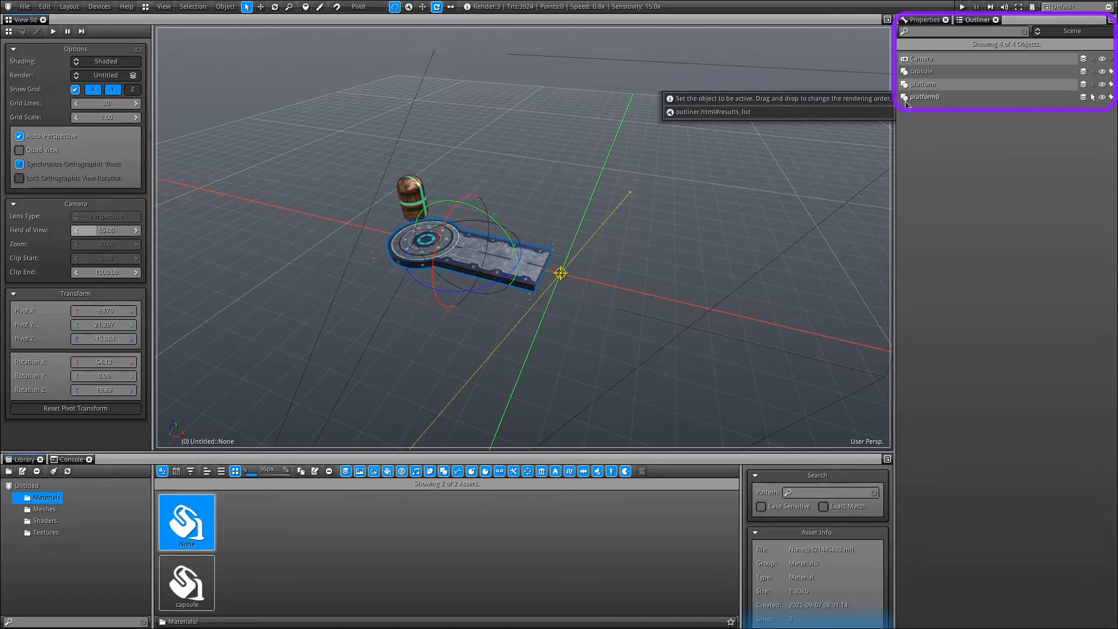
# Select objects in the Outliner, moving platform0 higher in the object list.
pyautogui.click(913, 100)
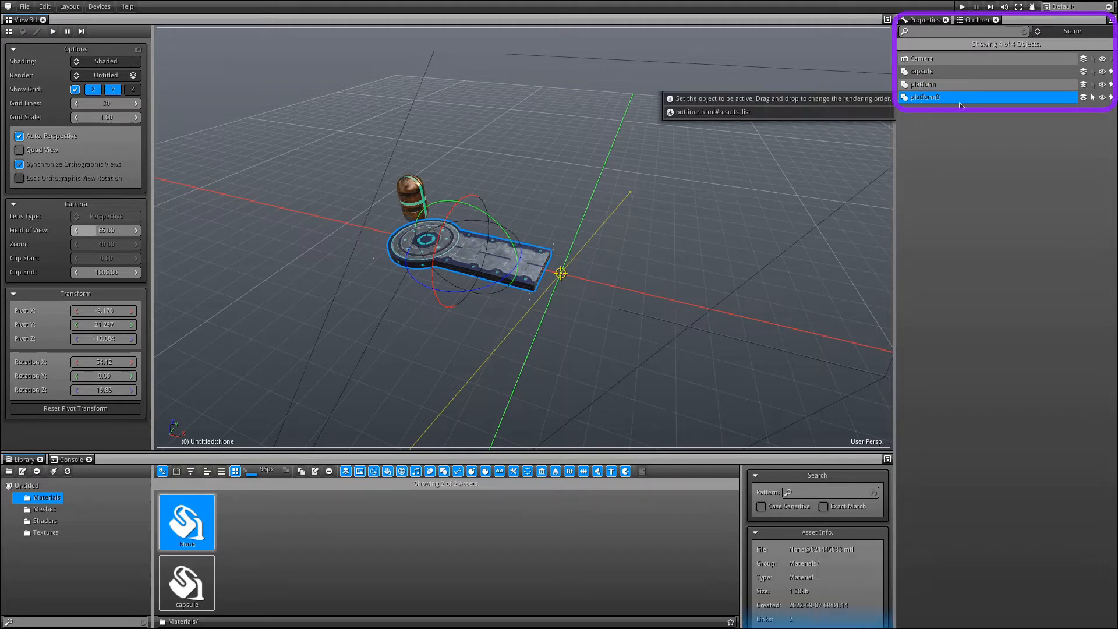
pyautogui.click(913, 72)
pyautogui.click(918, 86)
pyautogui.click(920, 98)
pyautogui.click(920, 85)
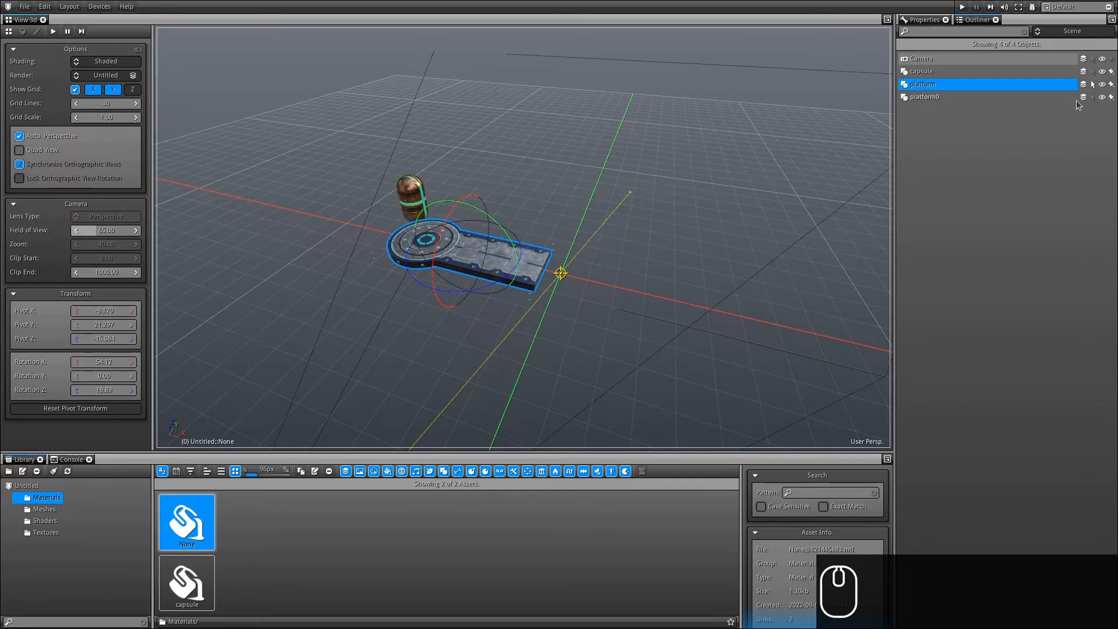
pyautogui.moveTo(914, 101); pyautogui.dragTo(920, 71)
pyautogui.click(920, 97)
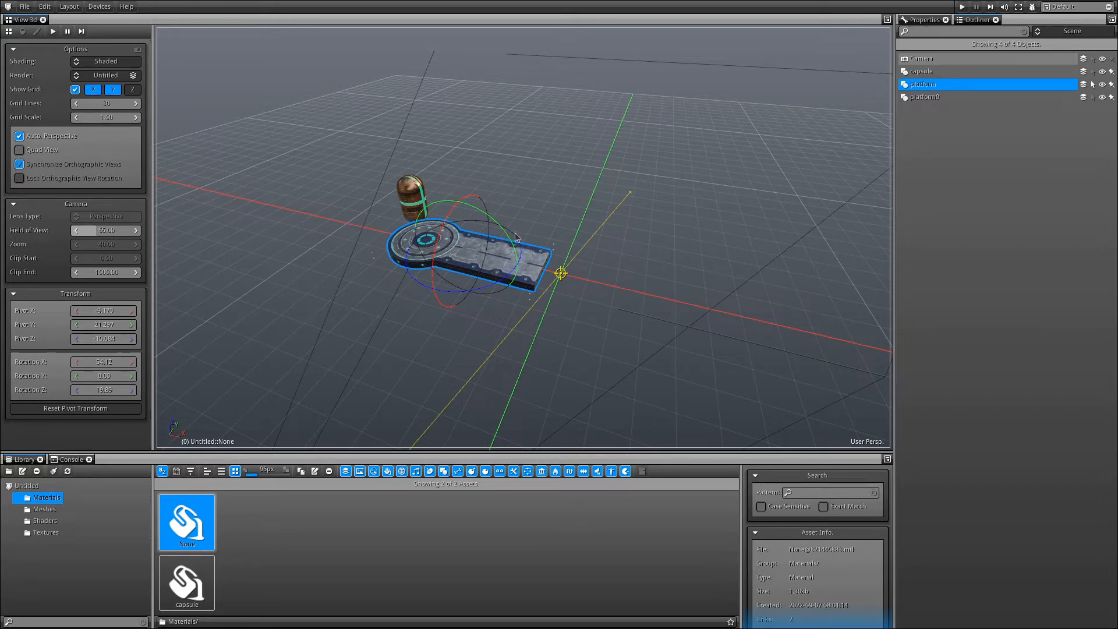
pyautogui.click(912, 103)
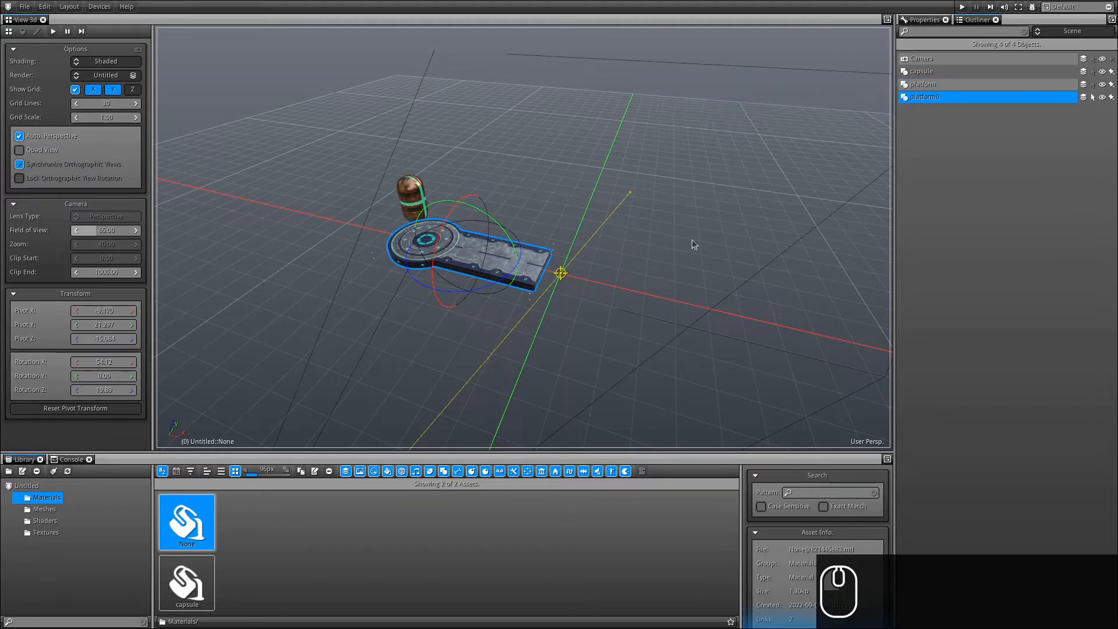
# Move platform0 along the X axis away from the original, toggling its batching and update-bypass icons.
pyautogui.click(422, 6)
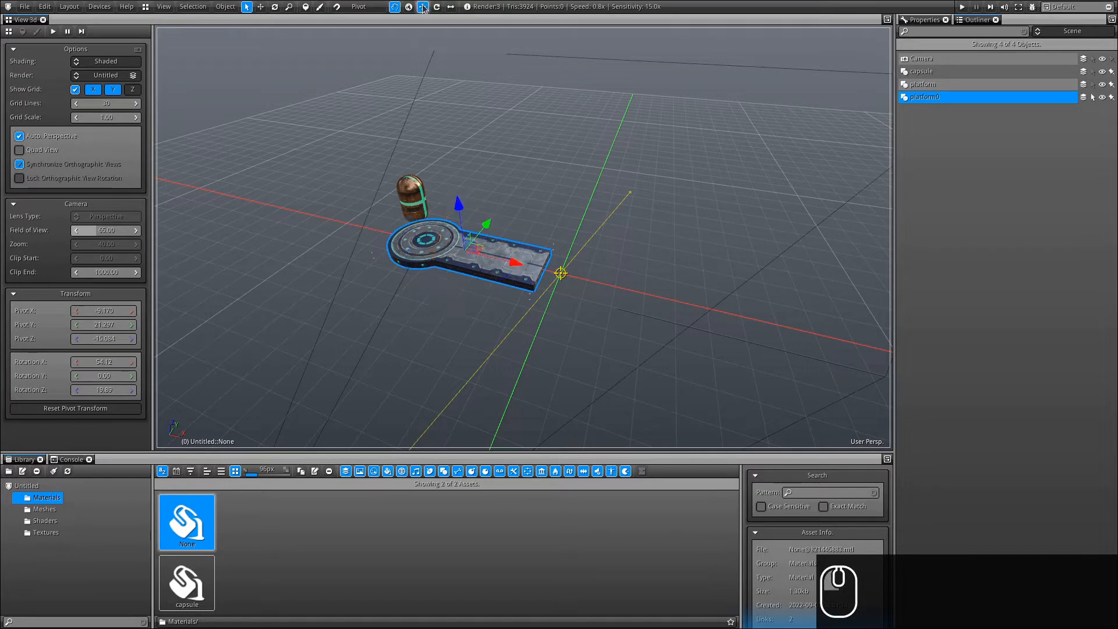
pyautogui.moveTo(515, 266); pyautogui.dragTo(769, 331)
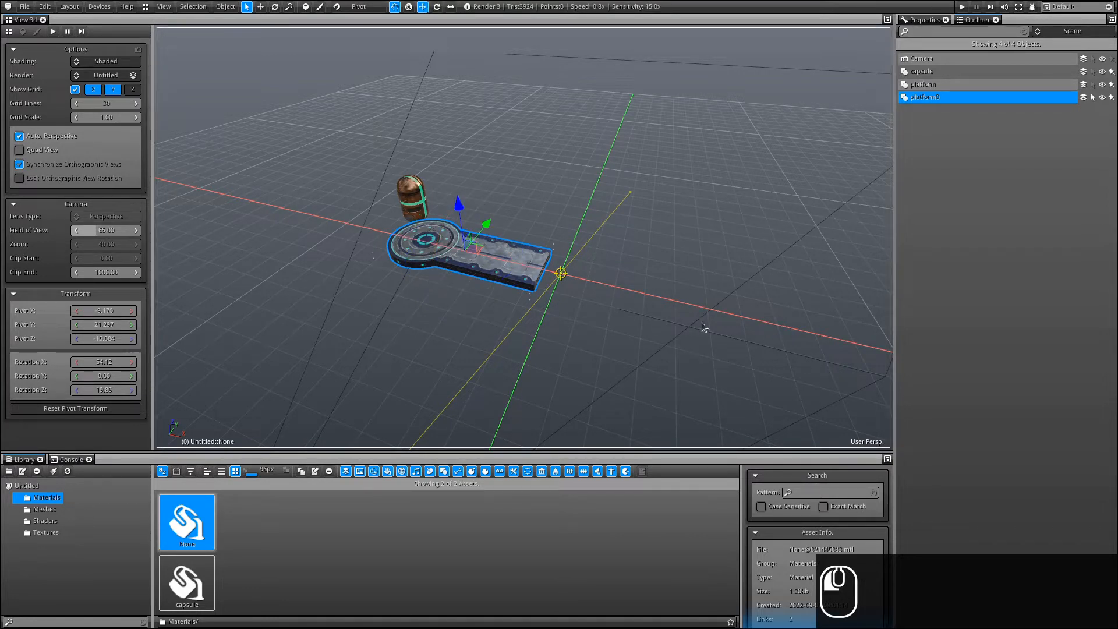
pyautogui.moveTo(701, 323); pyautogui.dragTo(702, 323)
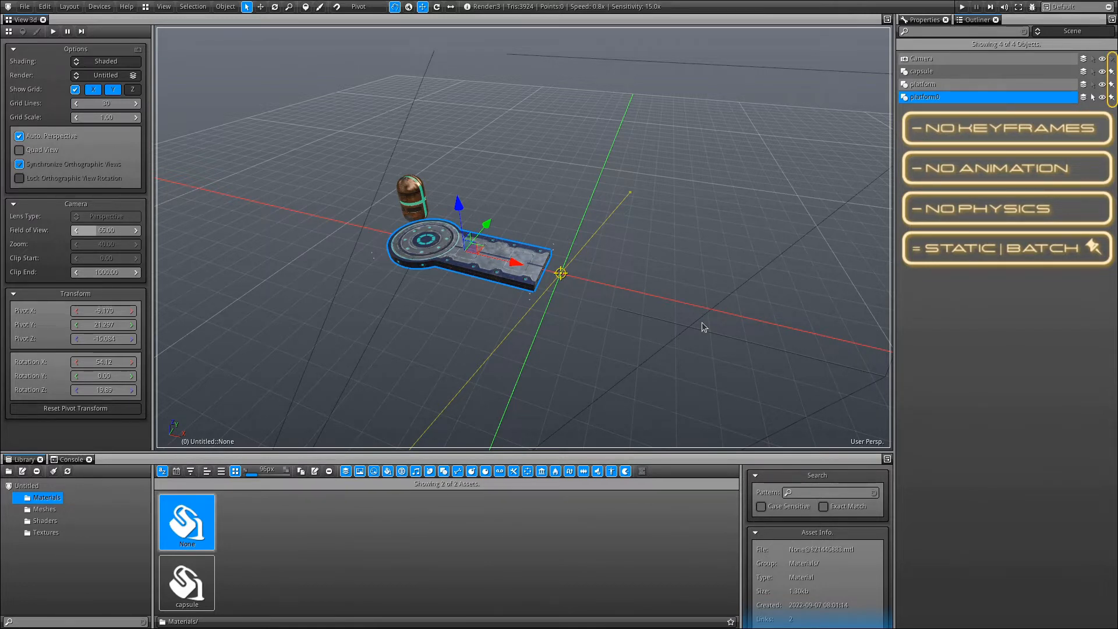
pyautogui.click(1111, 97)
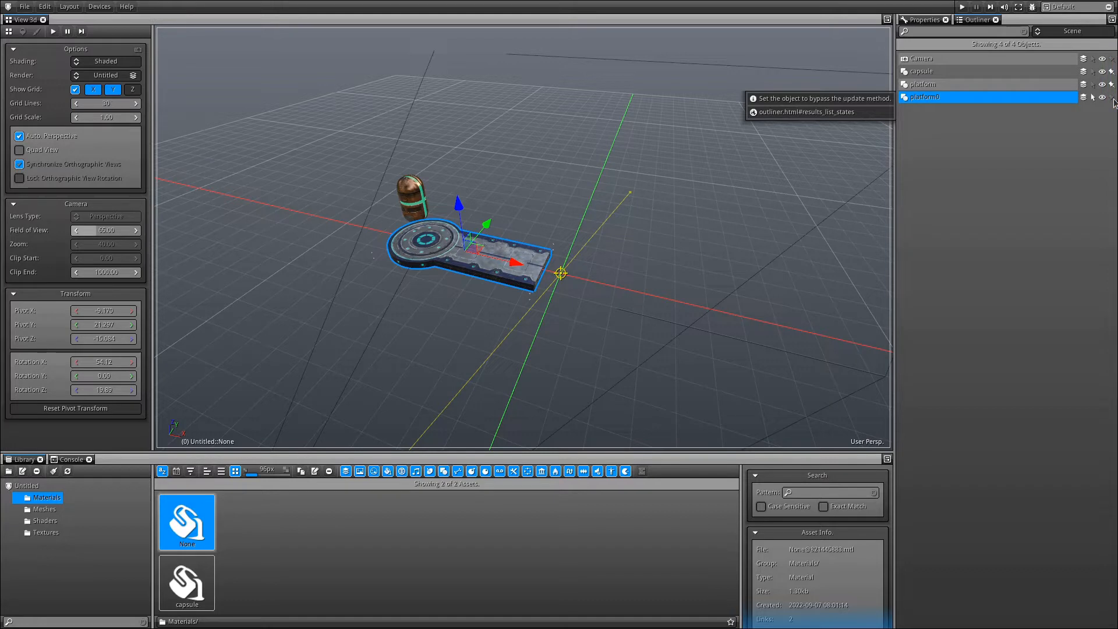
pyautogui.click(1112, 99)
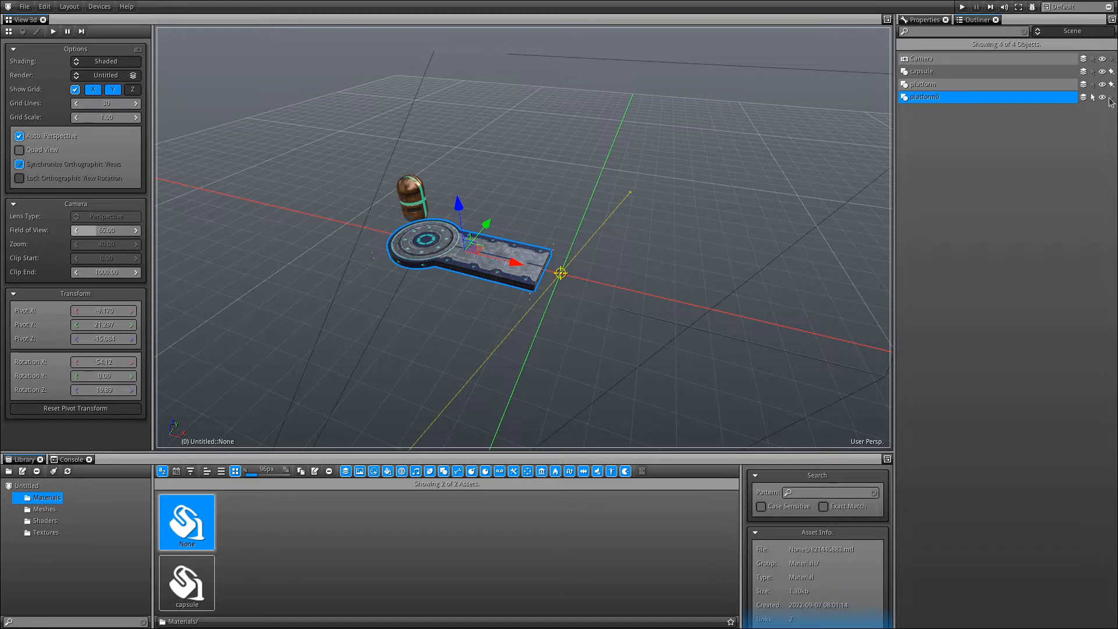
pyautogui.click(515, 267)
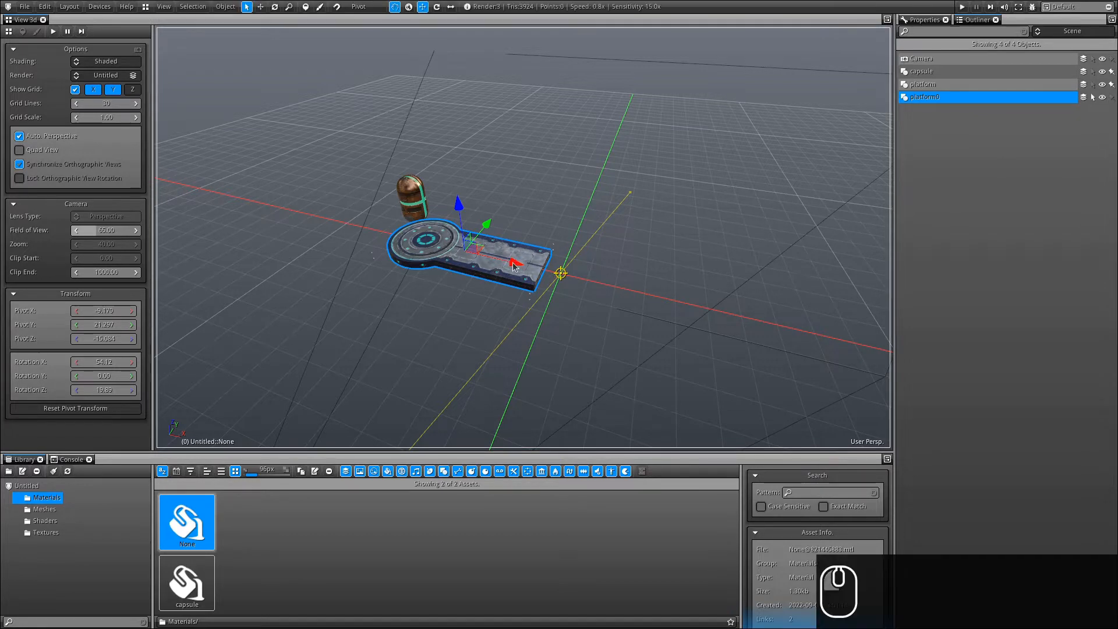
pyautogui.moveTo(513, 264)
pyautogui.mouseDown()
pyautogui.moveTo(696, 292)
pyautogui.moveTo(765, 319)
pyautogui.moveTo(744, 314)
pyautogui.mouseUp()
# Choose the Rotate tool and switch the right dock to the Properties panel.
pyautogui.click(438, 7)
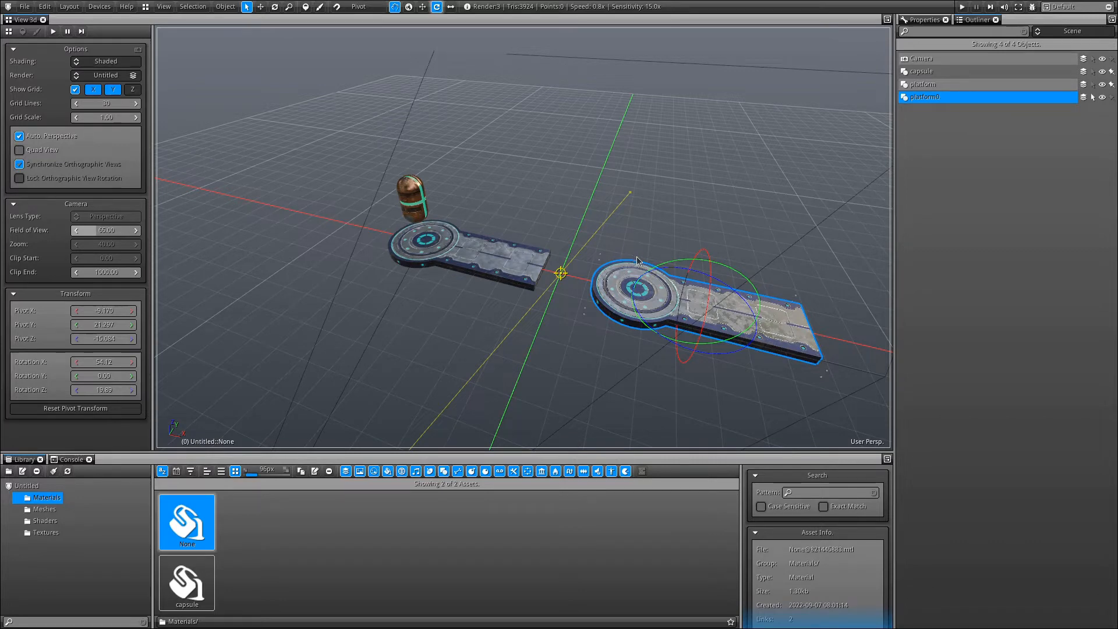
pyautogui.click(918, 22)
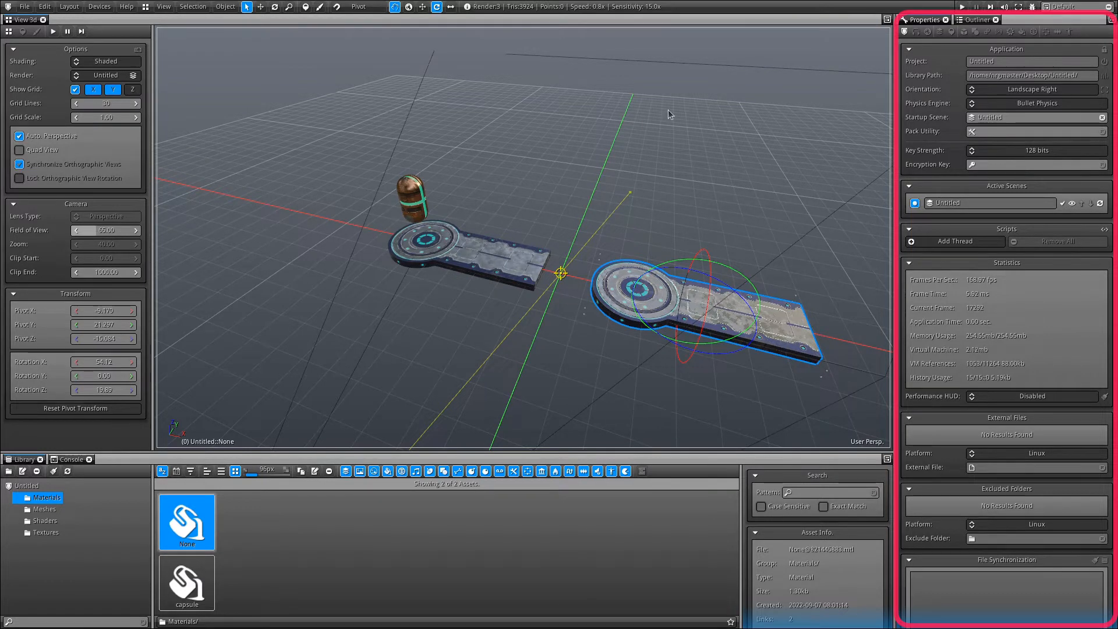
# Set platform0's rotation mode to Euler Angles (ZYX) with Z rotation 180.
pyautogui.click(963, 33)
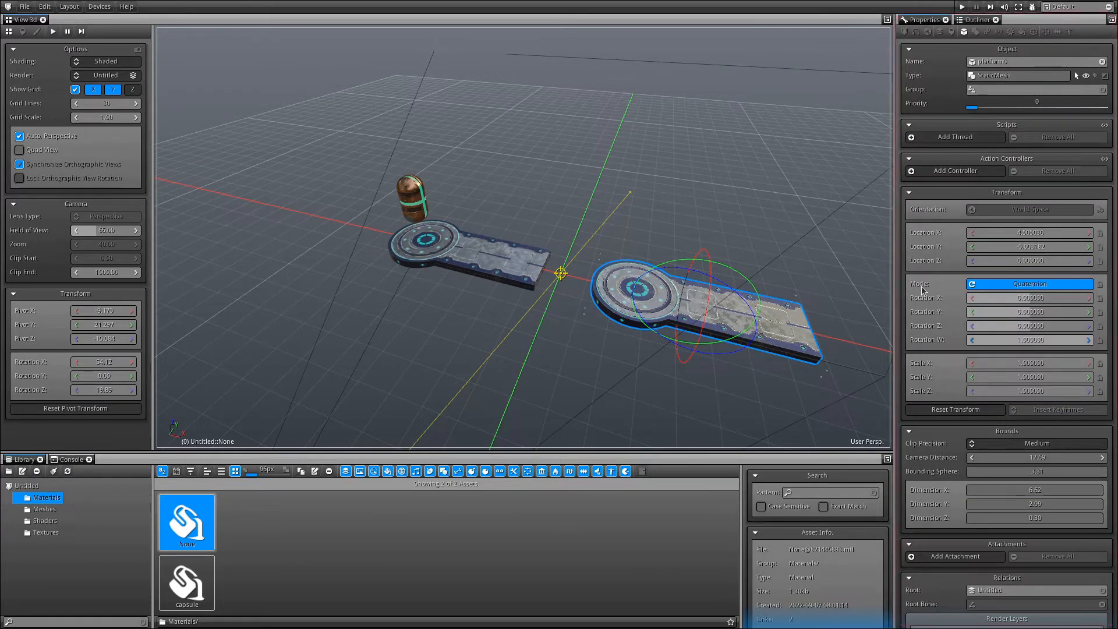
pyautogui.click(1023, 285)
pyautogui.click(1058, 328)
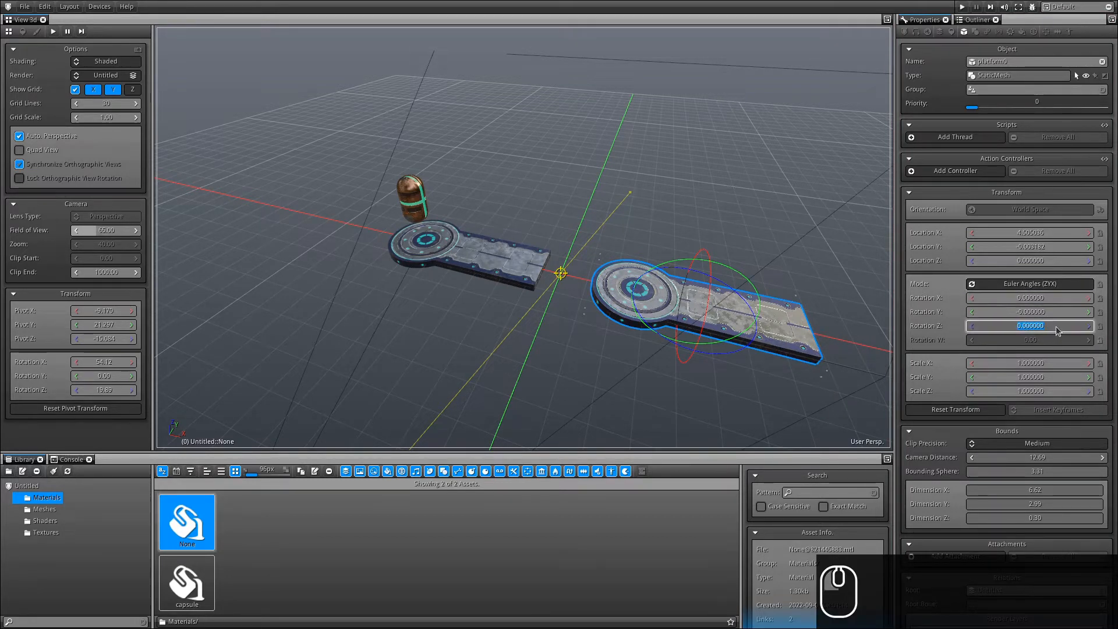
pyautogui.write('180')
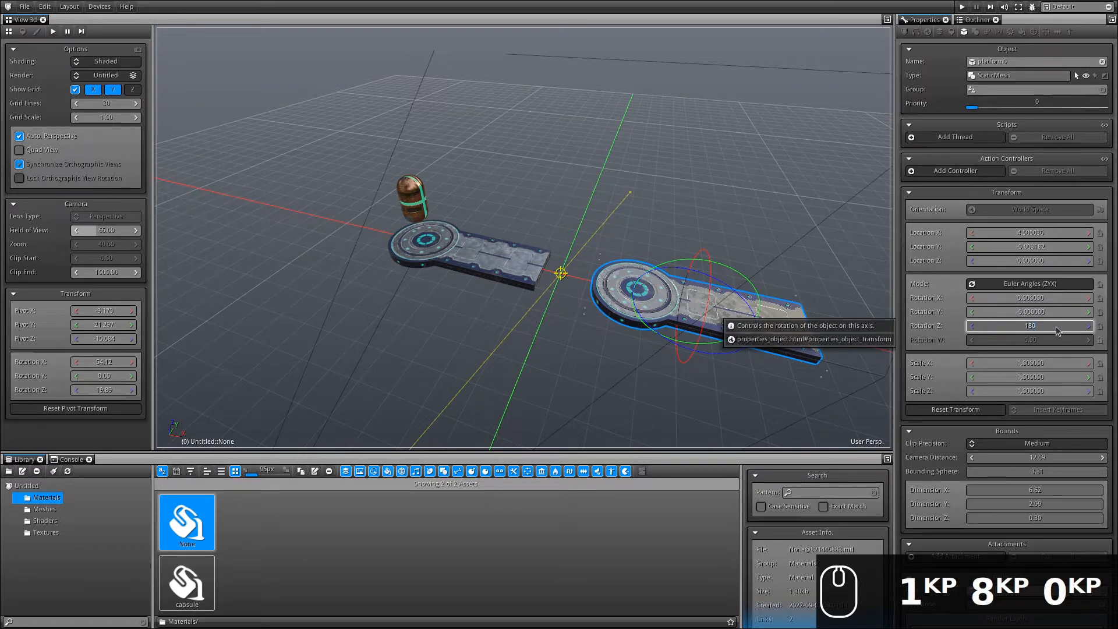
pyautogui.press('Return')
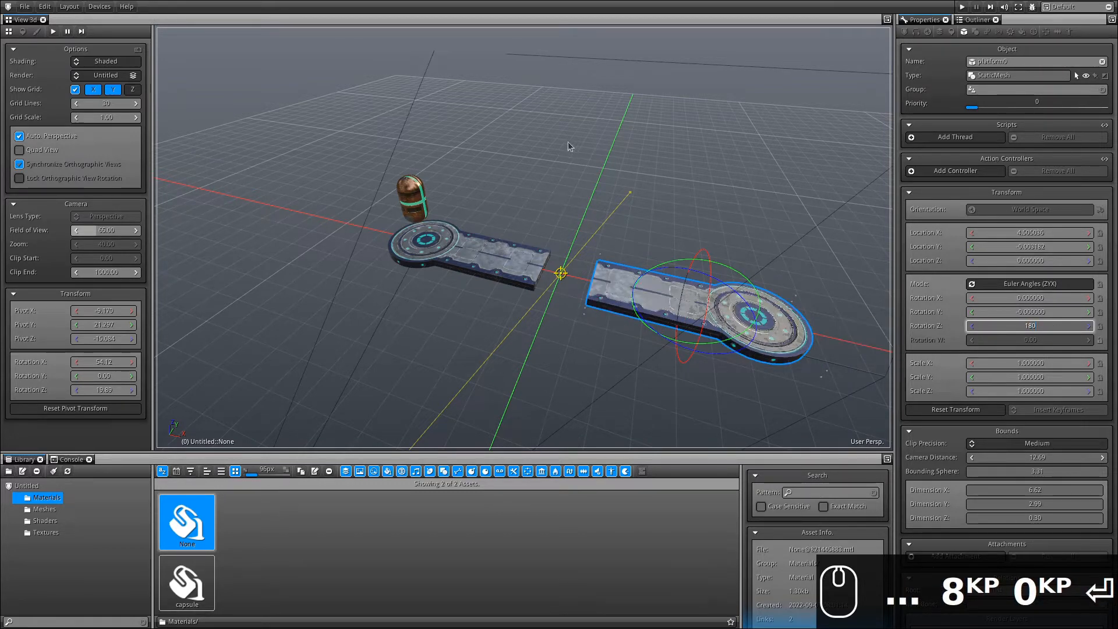
# Nudge platform0 slightly along X with the Move tool, then return to the Outliner.
pyautogui.moveTo(606, 252)
pyautogui.keyDown('alt'); pyautogui.mouseDown()
pyautogui.moveTo(666, 250)
pyautogui.moveTo(608, 235)
pyautogui.mouseUp(); pyautogui.keyUp('alt')
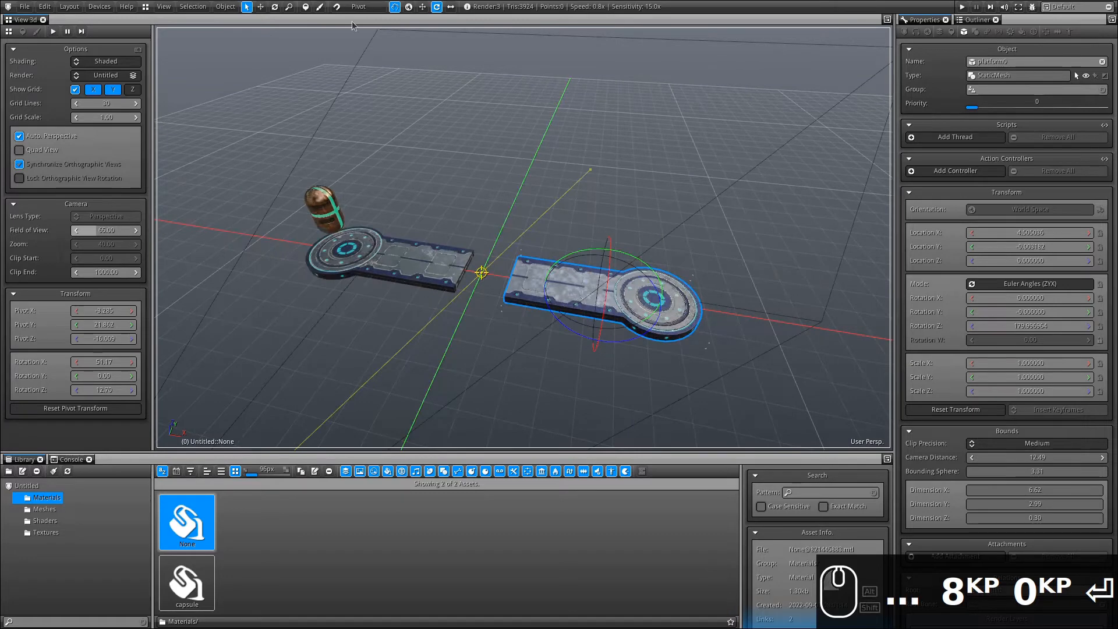
pyautogui.click(423, 7)
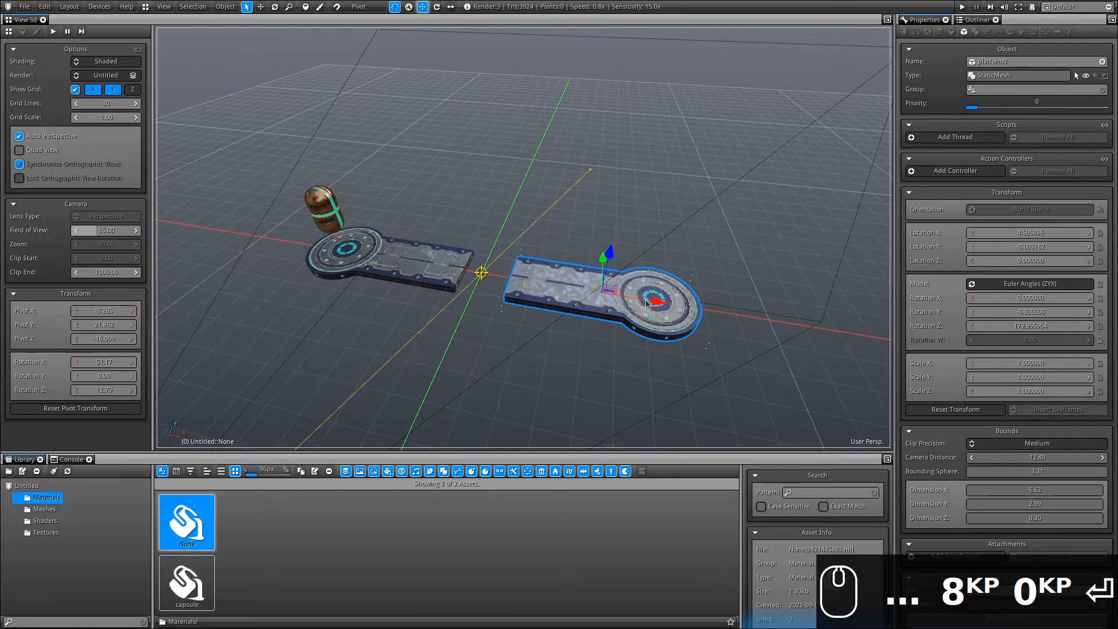
pyautogui.press('KP_Decimal')
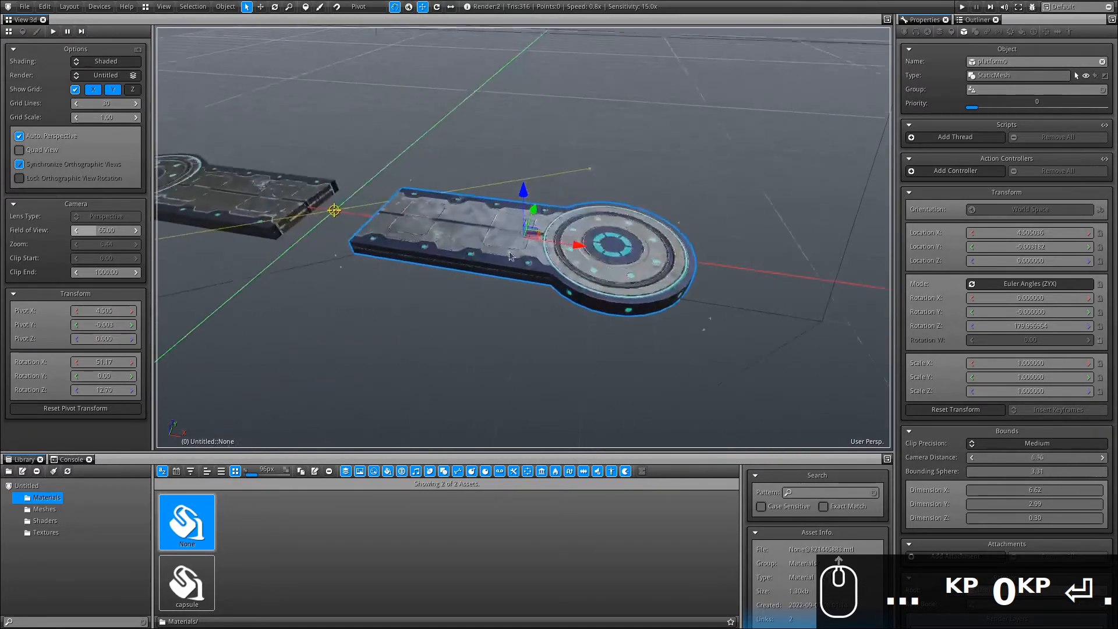
pyautogui.keyDown('alt'); pyautogui.moveTo(510, 256); pyautogui.dragTo(569, 334); pyautogui.keyUp('alt')
pyautogui.scroll(-5, 569, 335)
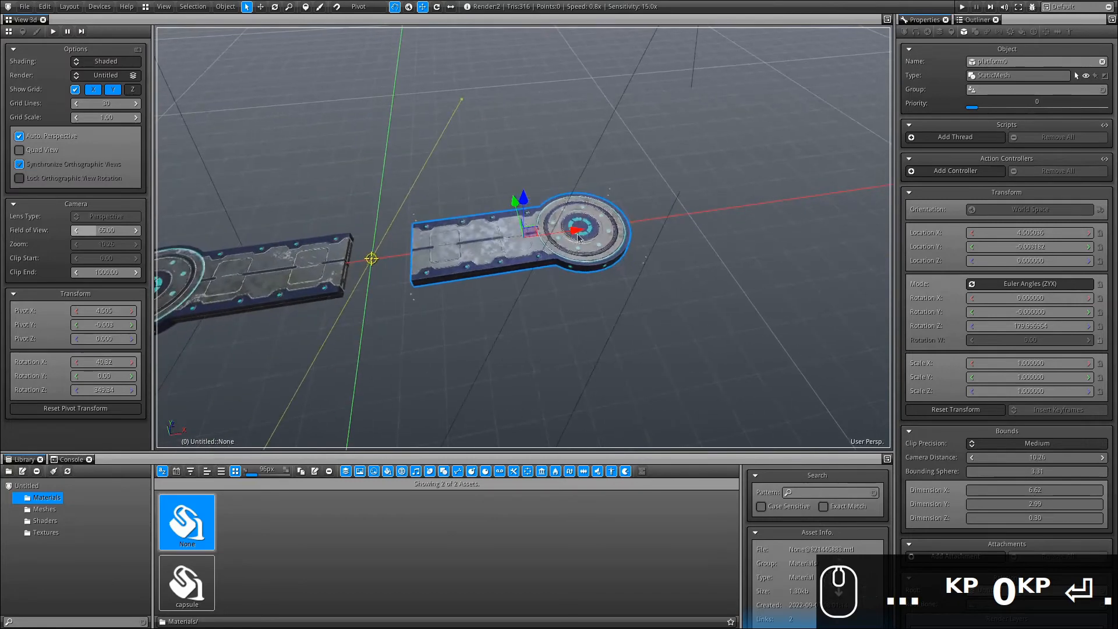
pyautogui.moveTo(577, 232); pyautogui.dragTo(566, 233)
pyautogui.keyDown('alt'); pyautogui.keyDown('shift'); pyautogui.moveTo(432, 237); pyautogui.dragTo(597, 265); pyautogui.keyUp('shift'); pyautogui.keyUp('alt')
pyautogui.moveTo(596, 264)
pyautogui.keyDown('alt'); pyautogui.keyDown('shift'); pyautogui.mouseDown()
pyautogui.moveTo(687, 250)
pyautogui.moveTo(599, 279)
pyautogui.mouseUp(); pyautogui.keyUp('shift'); pyautogui.keyUp('alt')
pyautogui.click(976, 21)
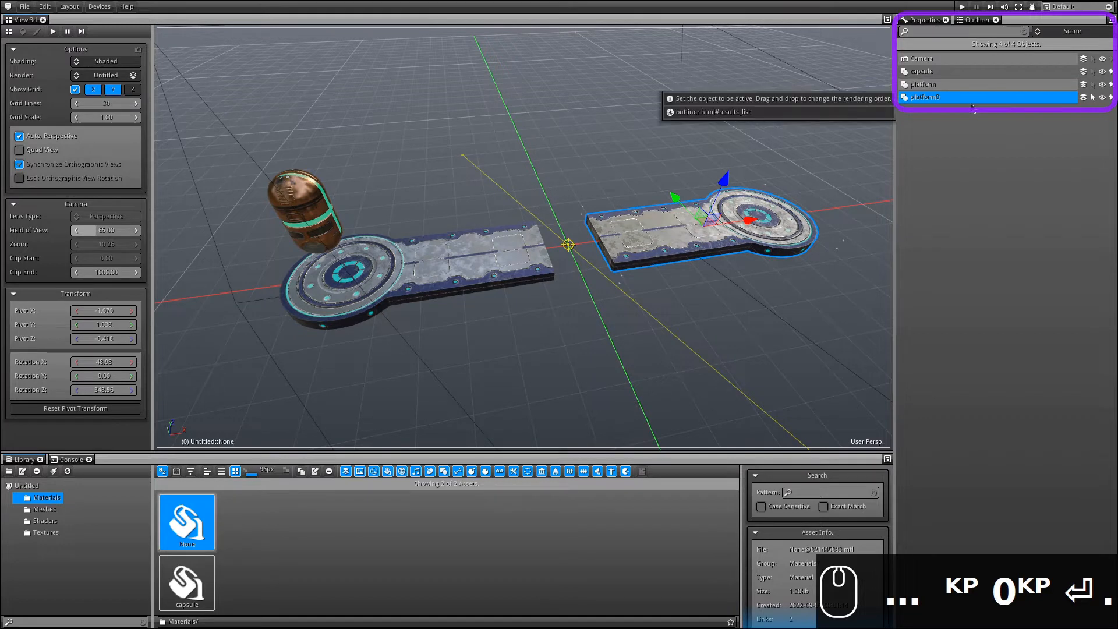
# Select the floating capsule so its material and textures appear in the Properties panel.
pyautogui.click(923, 72)
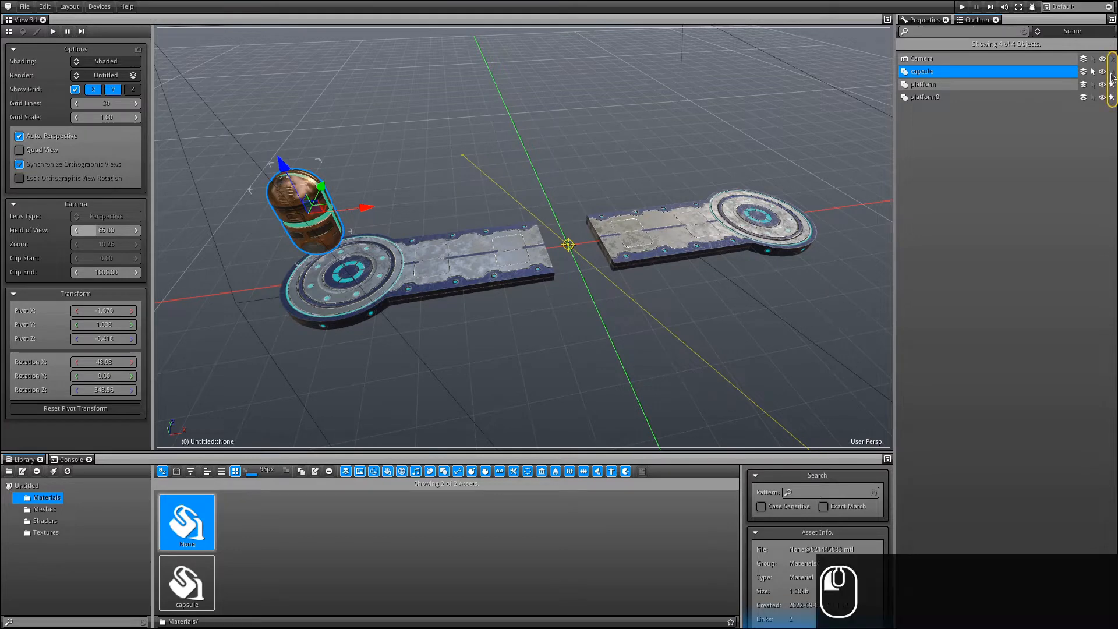
pyautogui.keyDown('alt'); pyautogui.keyDown('shift'); pyautogui.moveTo(769, 315); pyautogui.dragTo(535, 293); pyautogui.keyUp('shift'); pyautogui.keyUp('alt')
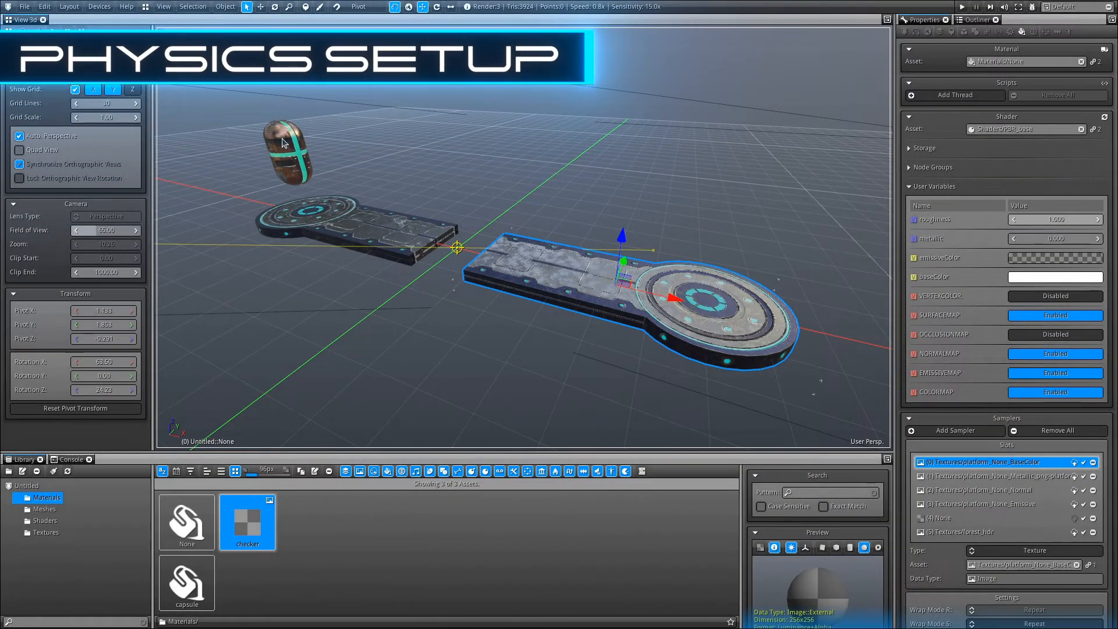
pyautogui.click(284, 142)
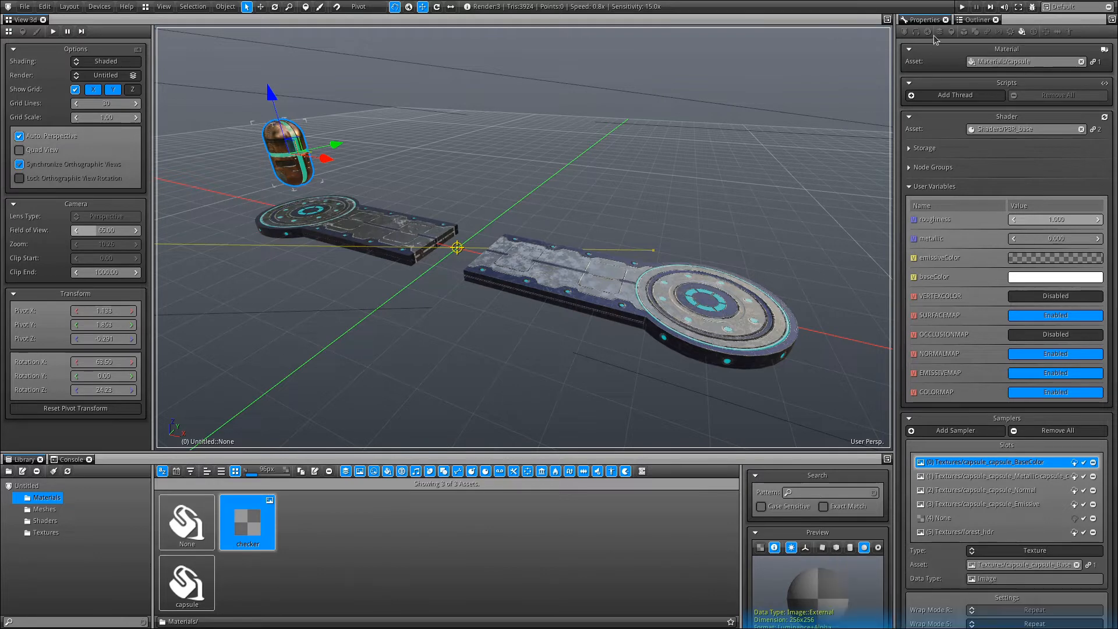
# Give the capsule Rigid Body physics and add a Capsule collider.
pyautogui.click(1011, 33)
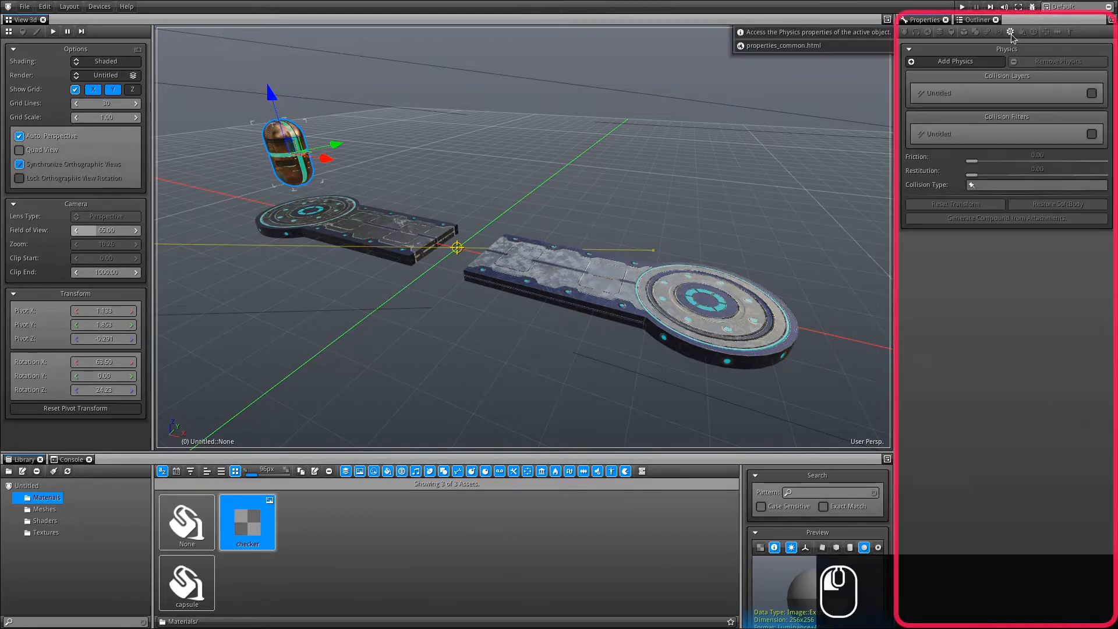
pyautogui.click(954, 62)
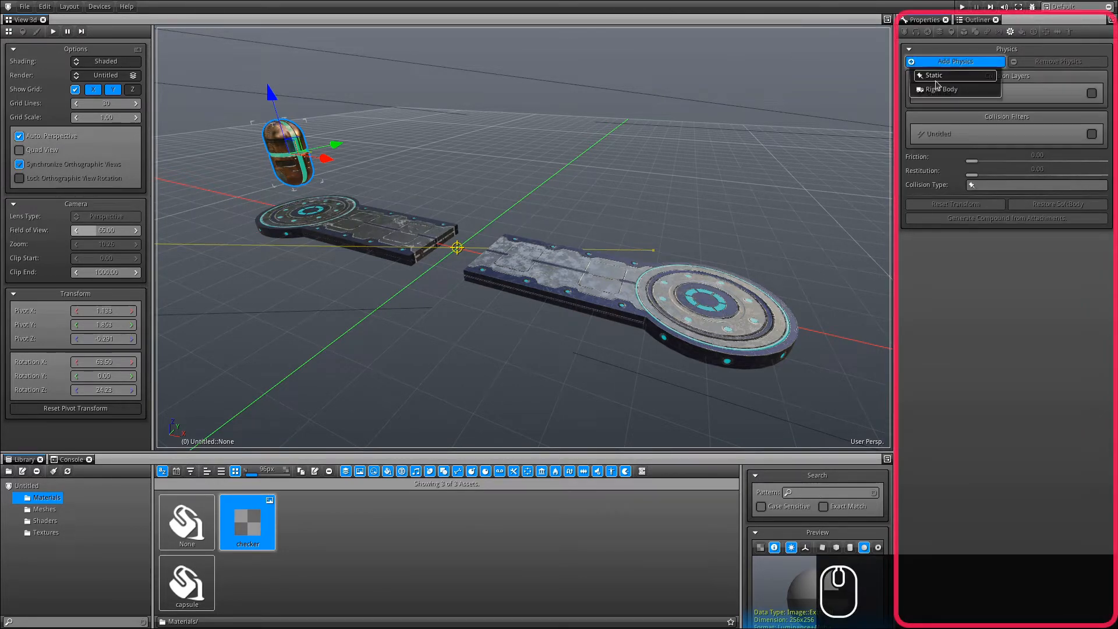
pyautogui.click(969, 94)
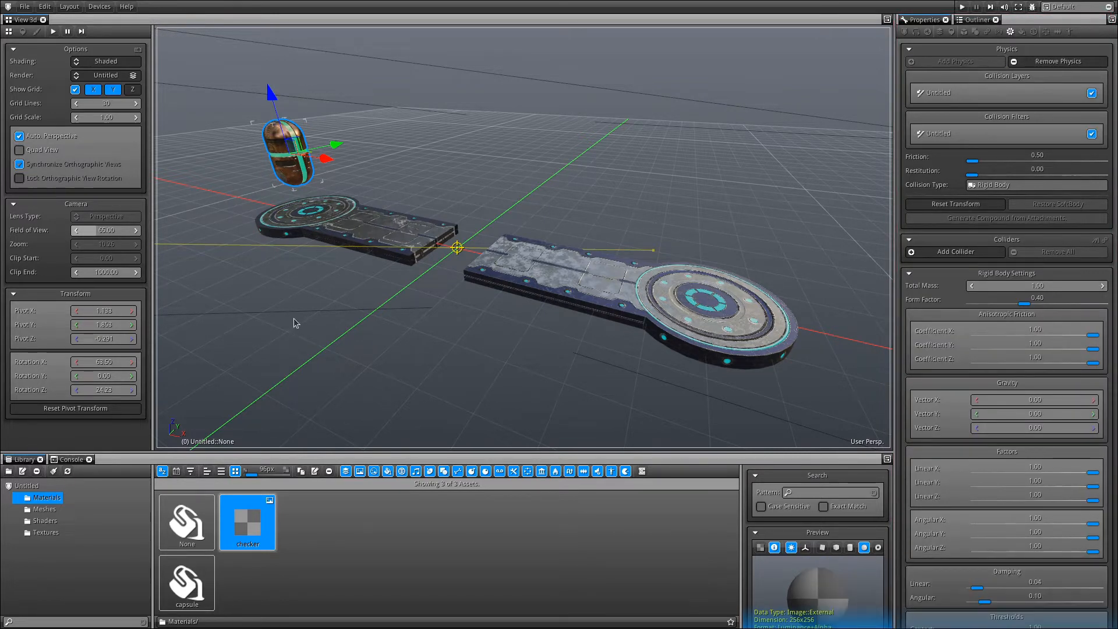
pyautogui.click(938, 256)
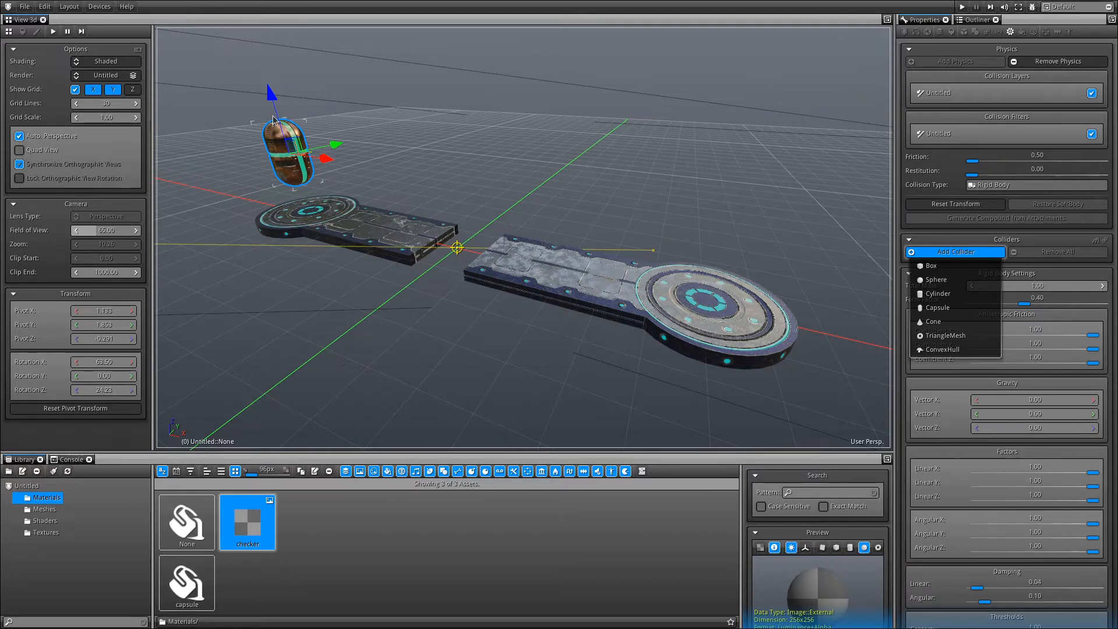
pyautogui.click(937, 308)
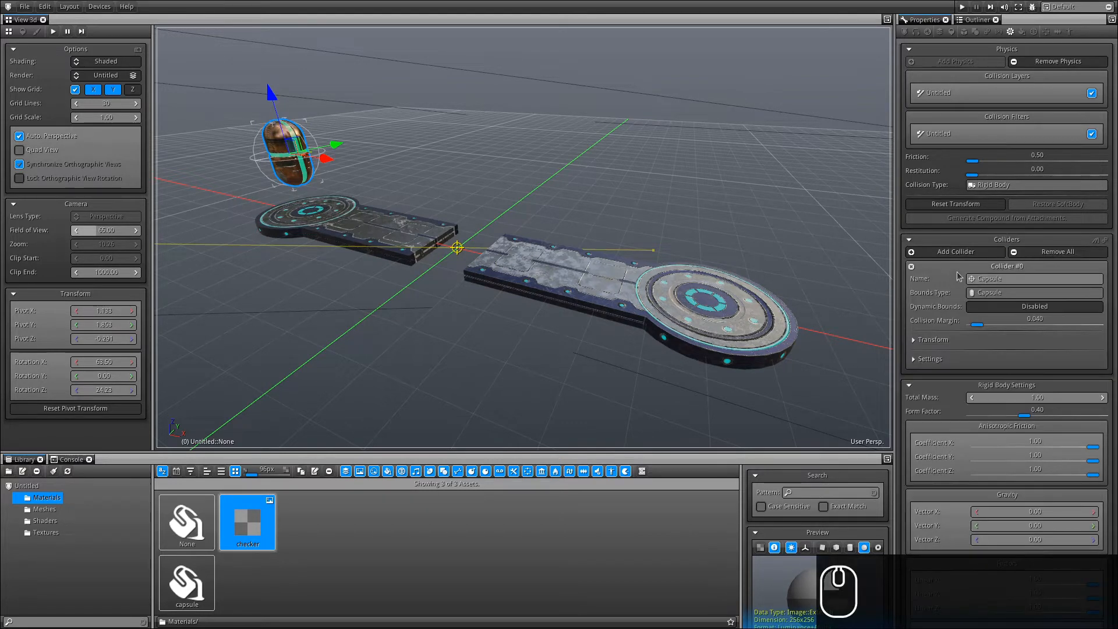
# Set the capsule collider's Height to 1 in its shape settings.
pyautogui.click(931, 359)
pyautogui.scroll(-2, 959, 362)
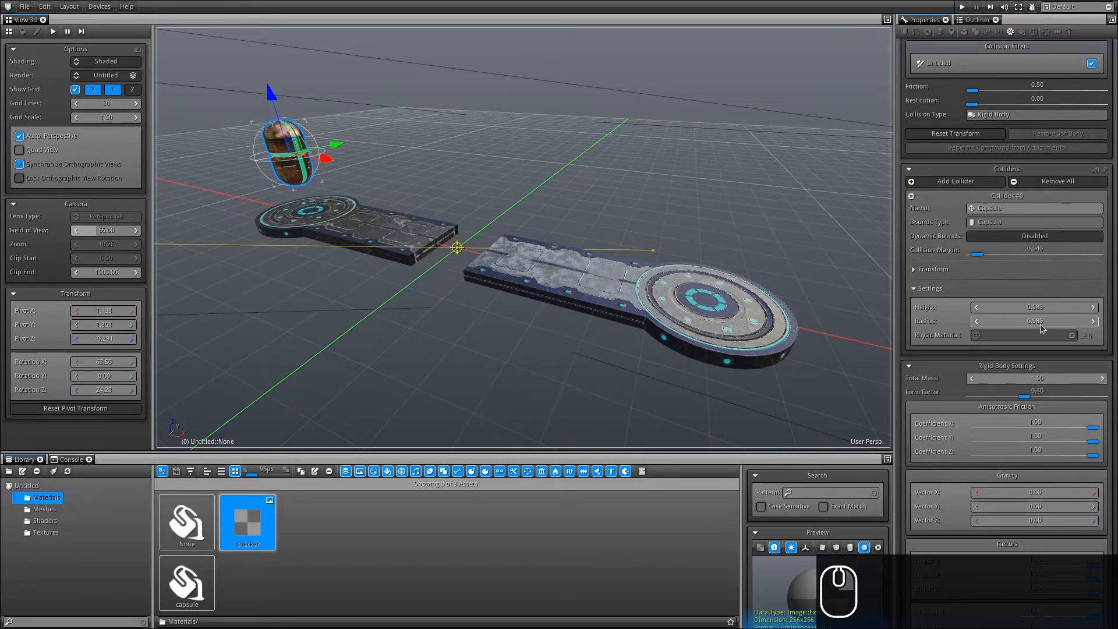
pyautogui.click(1051, 307)
pyautogui.write('1')
pyautogui.press('Return')
pyautogui.keyDown('alt'); pyautogui.moveTo(535, 226); pyautogui.dragTo(766, 217); pyautogui.keyUp('alt')
pyautogui.keyDown('ctrl'); pyautogui.keyDown('alt'); pyautogui.moveTo(454, 224); pyautogui.dragTo(533, 411); pyautogui.keyUp('alt'); pyautogui.keyUp('ctrl')
pyautogui.keyDown('ctrl'); pyautogui.keyDown('alt'); pyautogui.moveTo(612, 291); pyautogui.dragTo(1004, 261); pyautogui.keyUp('alt'); pyautogui.keyUp('ctrl')
# Set the collider Radius to 0.5 and zoom out to see both platforms.
pyautogui.moveTo(1060, 319)
pyautogui.keyDown('shift'); pyautogui.mouseDown()
pyautogui.moveTo(1009, 325)
pyautogui.moveTo(1054, 321)
pyautogui.mouseUp(); pyautogui.keyUp('shift')
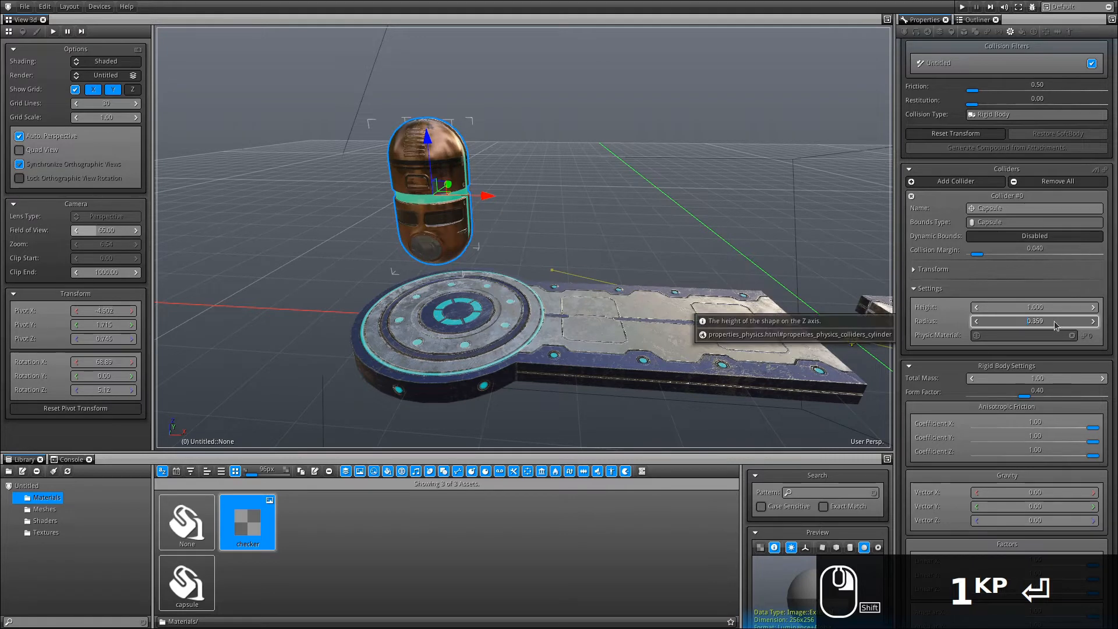
pyautogui.moveTo(1067, 330)
pyautogui.keyDown('shift'); pyautogui.mouseDown(button='right')
pyautogui.moveTo(1086, 331)
pyautogui.moveTo(1077, 326)
pyautogui.mouseUp(button='right'); pyautogui.keyUp('shift')
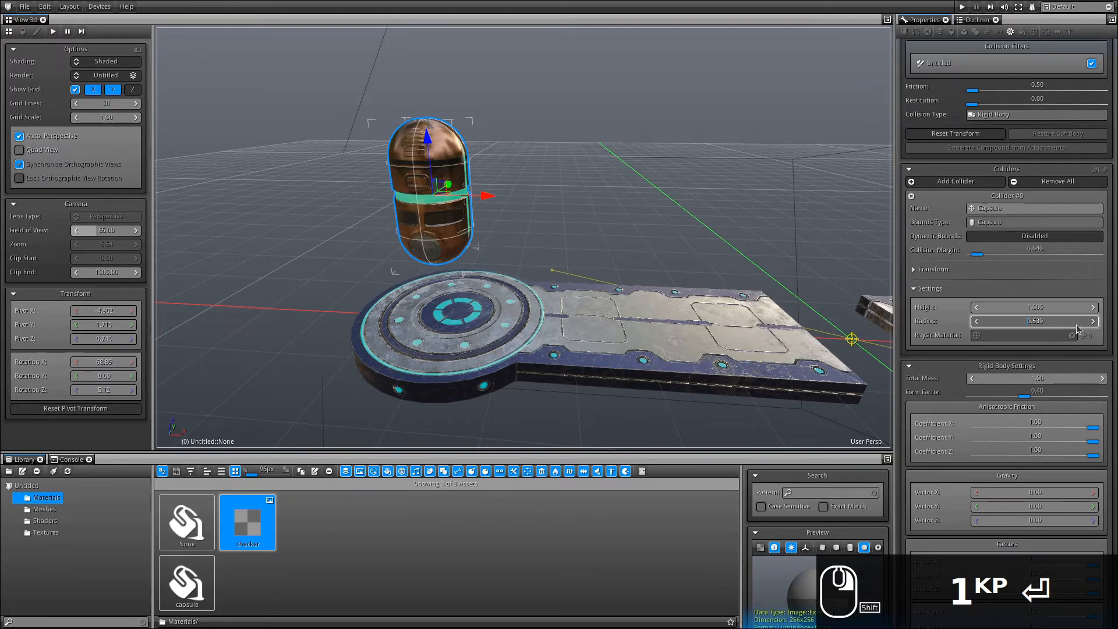
pyautogui.click(994, 321)
pyautogui.write('0.5')
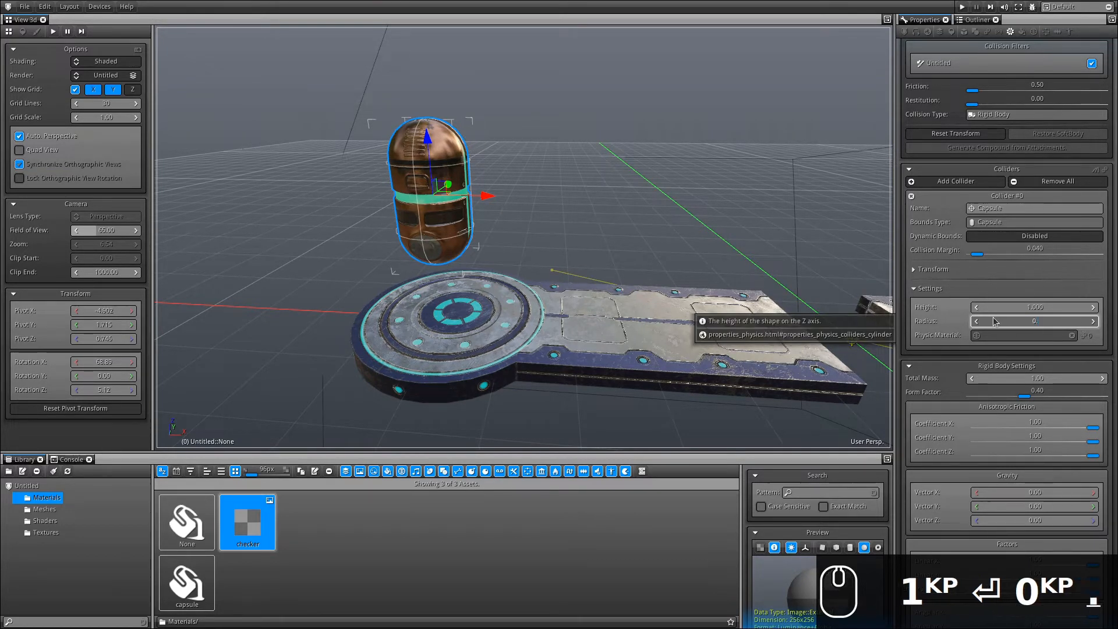
pyautogui.press('Return')
pyautogui.keyDown('alt'); pyautogui.moveTo(516, 201); pyautogui.dragTo(615, 200); pyautogui.keyUp('alt')
pyautogui.keyDown('ctrl'); pyautogui.keyDown('alt'); pyautogui.moveTo(619, 245); pyautogui.dragTo(590, 44); pyautogui.keyUp('alt'); pyautogui.keyUp('ctrl')
pyautogui.keyDown('alt'); pyautogui.keyDown('shift'); pyautogui.moveTo(596, 219); pyautogui.dragTo(502, 183); pyautogui.keyUp('shift'); pyautogui.keyUp('alt')
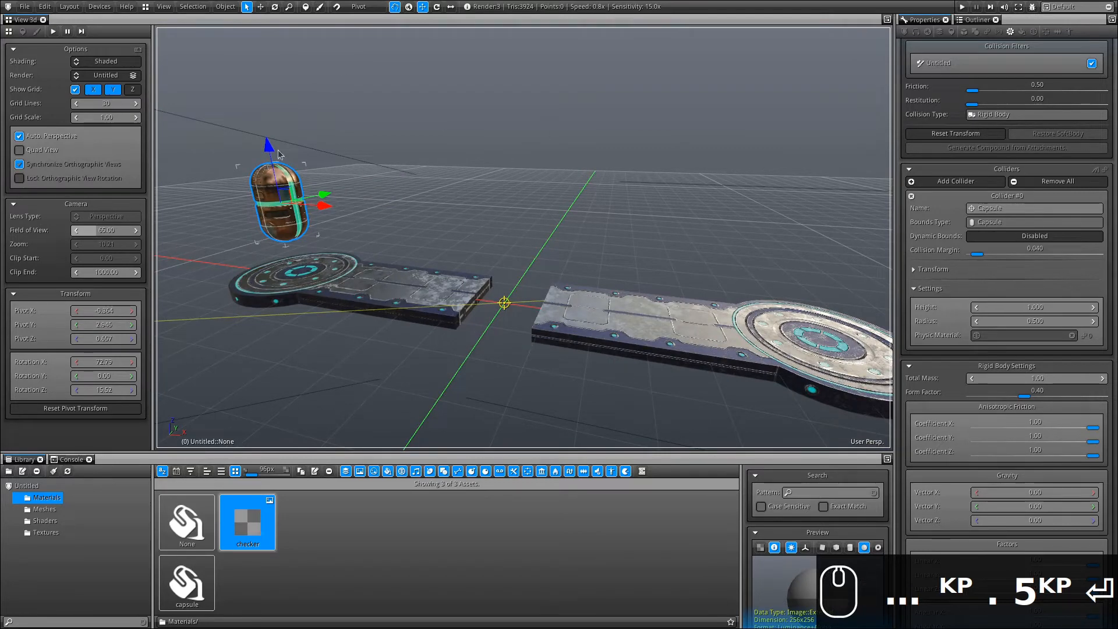
# Play the scene to watch the capsule fall, stop it, and select the right platform.
pyautogui.click(26, 8)
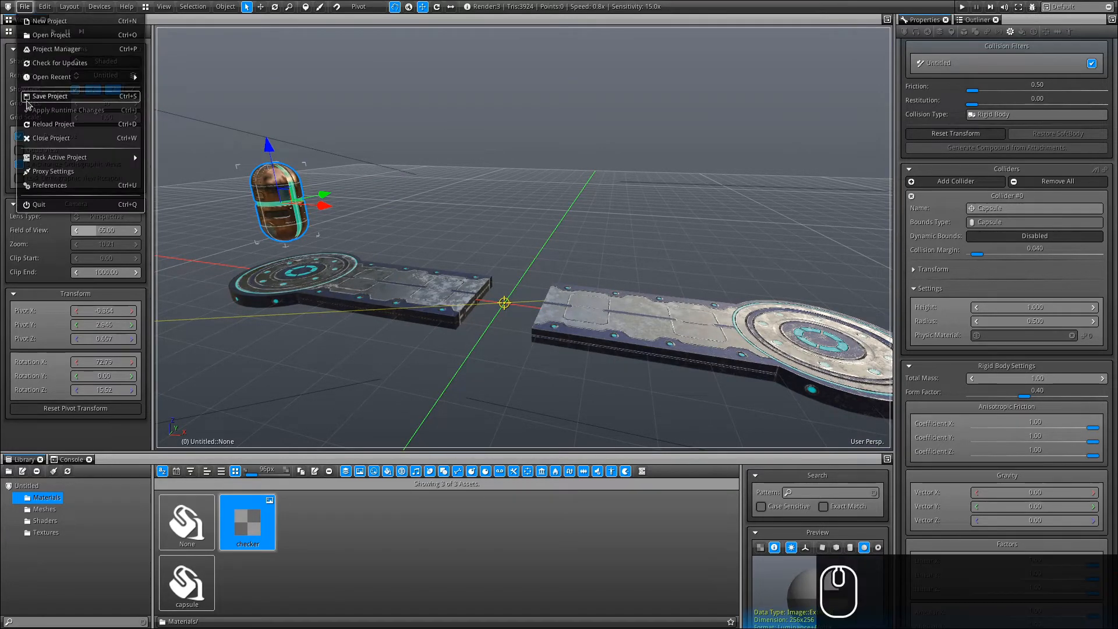
pyautogui.click(962, 7)
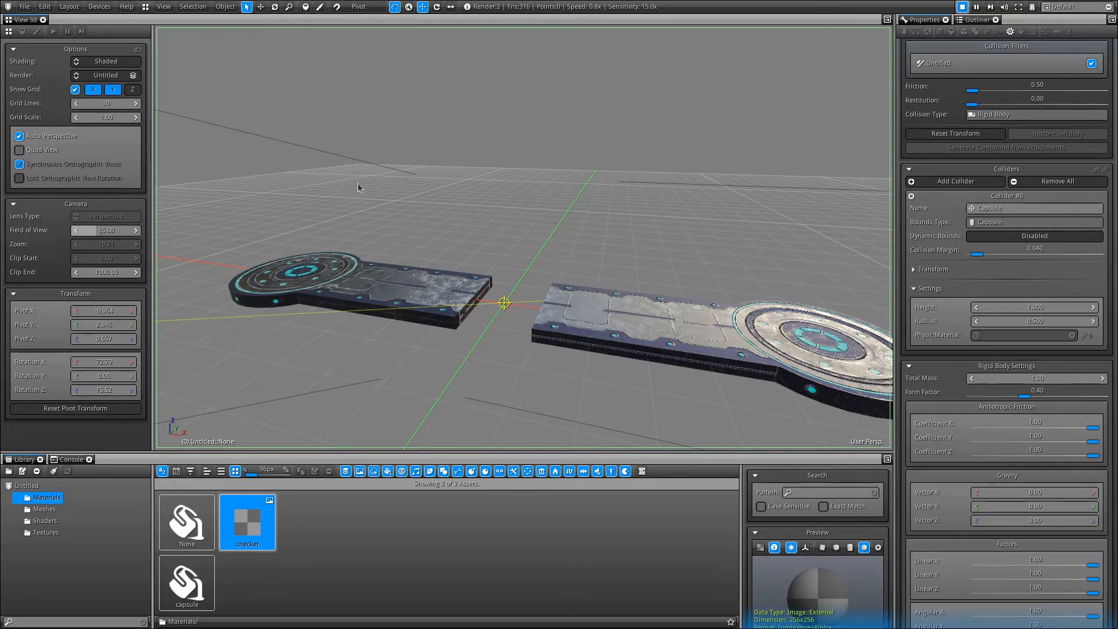
pyautogui.click(962, 7)
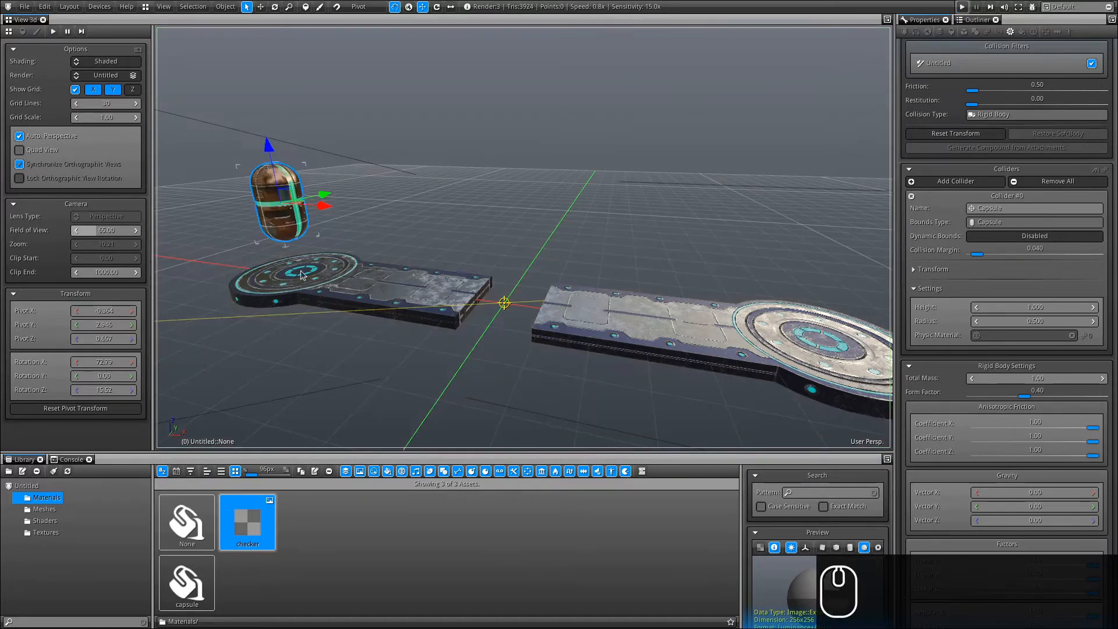
pyautogui.click(645, 348)
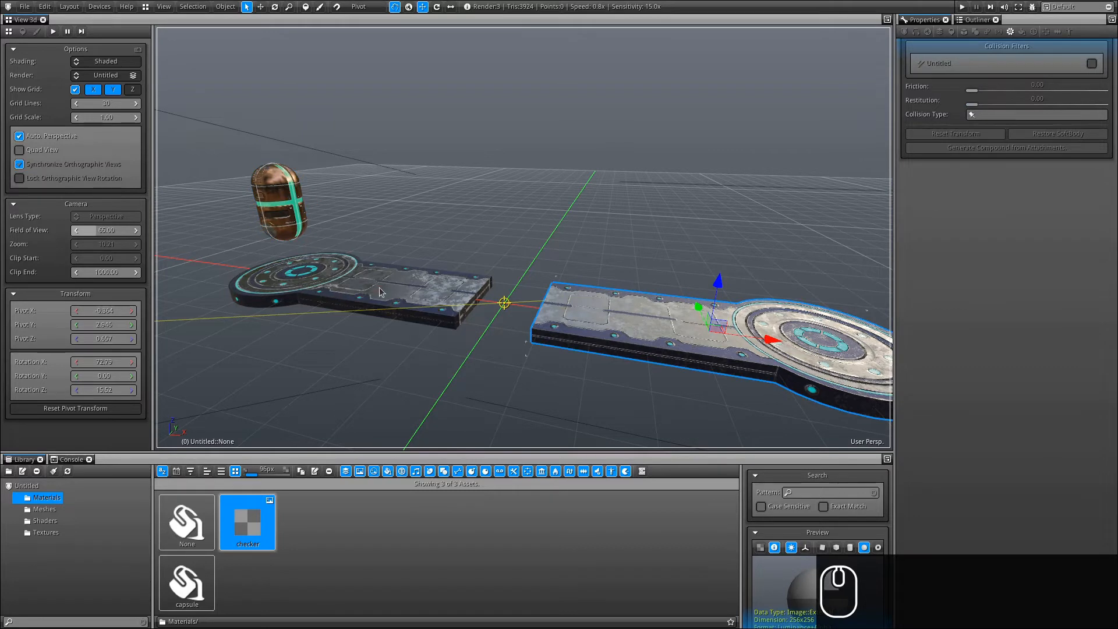
# Make the left platform a Static physics object with a Box collider.
pyautogui.click(379, 288)
pyautogui.click(634, 319)
pyautogui.click(373, 283)
pyautogui.click(625, 319)
pyautogui.click(309, 276)
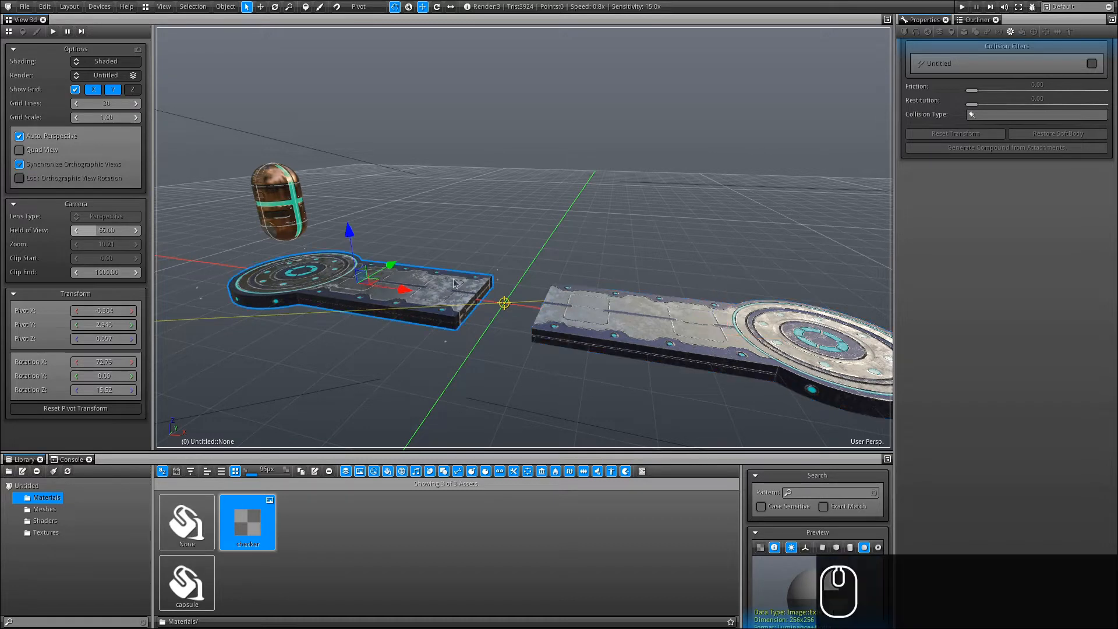
pyautogui.click(958, 262)
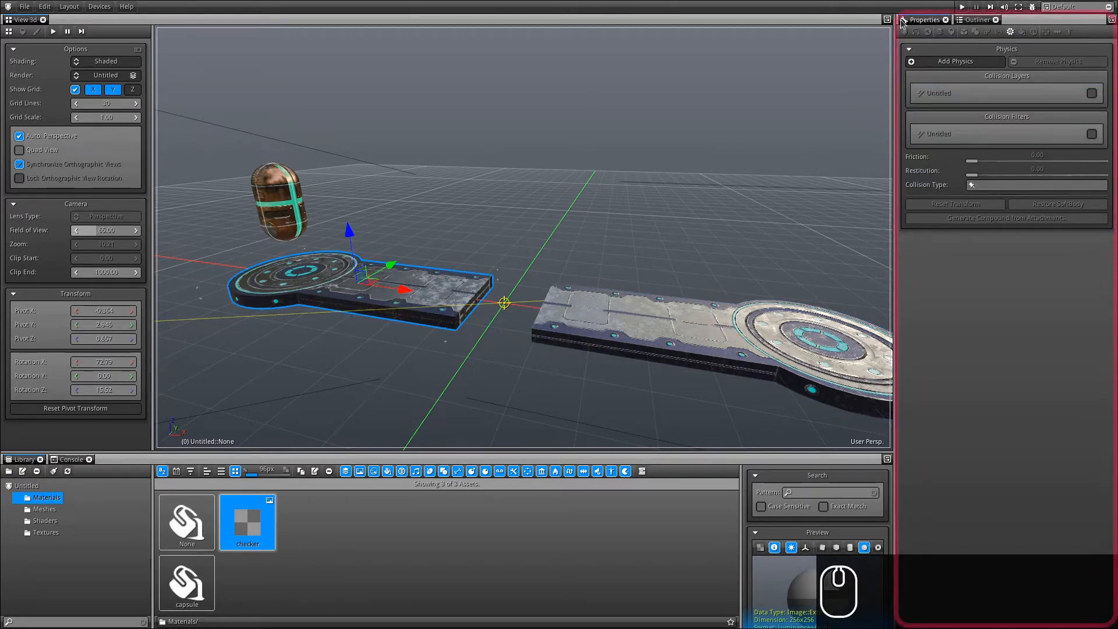
pyautogui.click(957, 61)
pyautogui.click(938, 78)
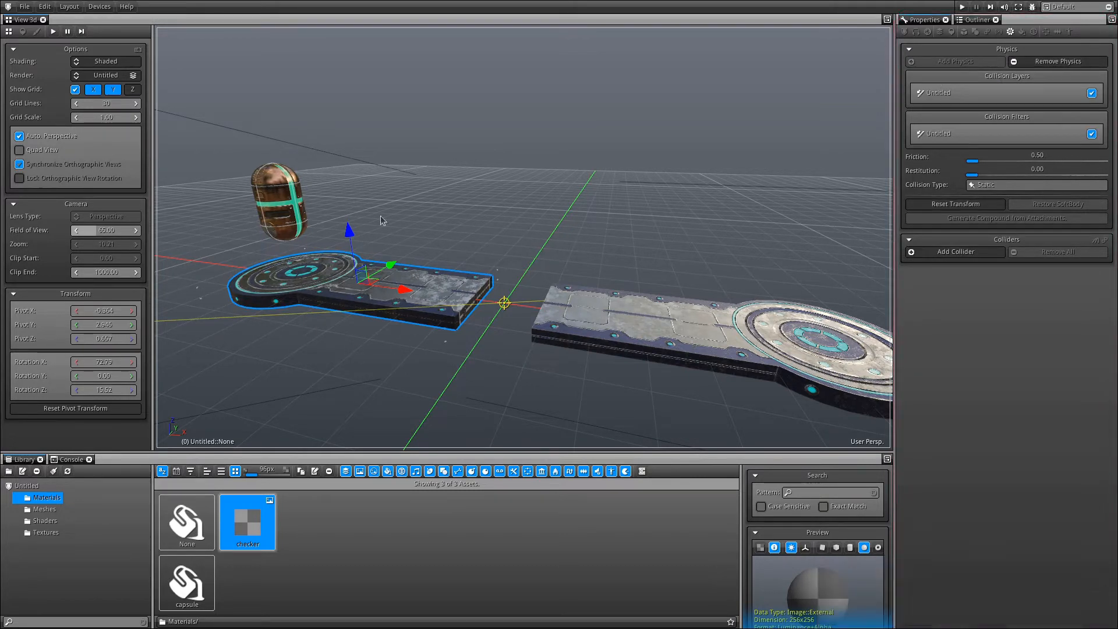
pyautogui.click(972, 251)
pyautogui.click(942, 271)
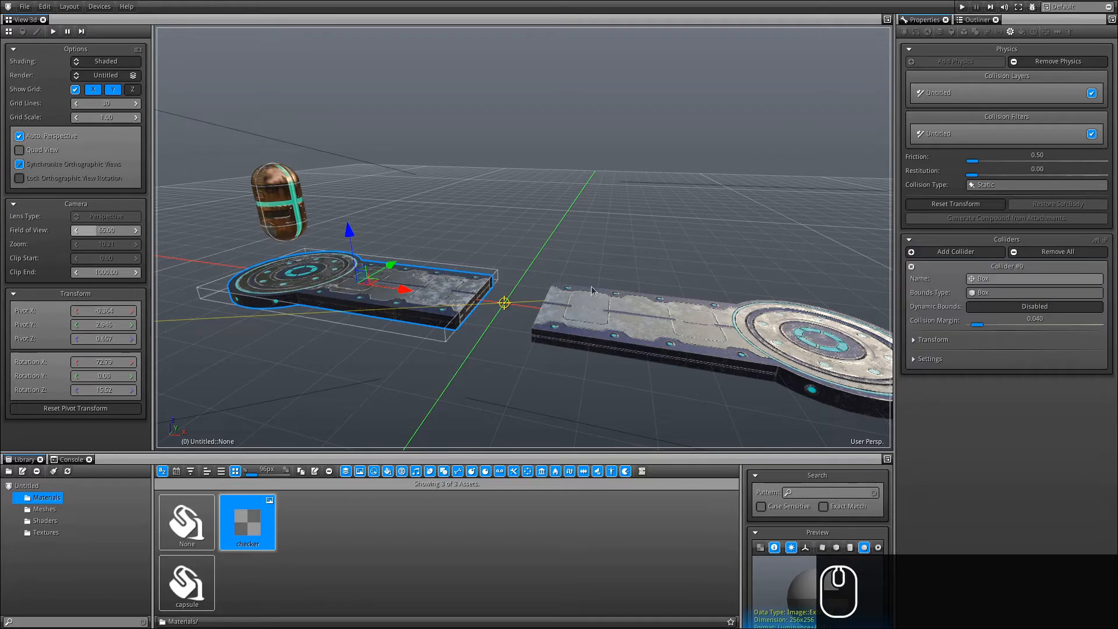
# Make the right platform Static with a Box collider as well.
pyautogui.keyDown('alt'); pyautogui.moveTo(429, 264); pyautogui.dragTo(414, 300); pyautogui.keyUp('alt')
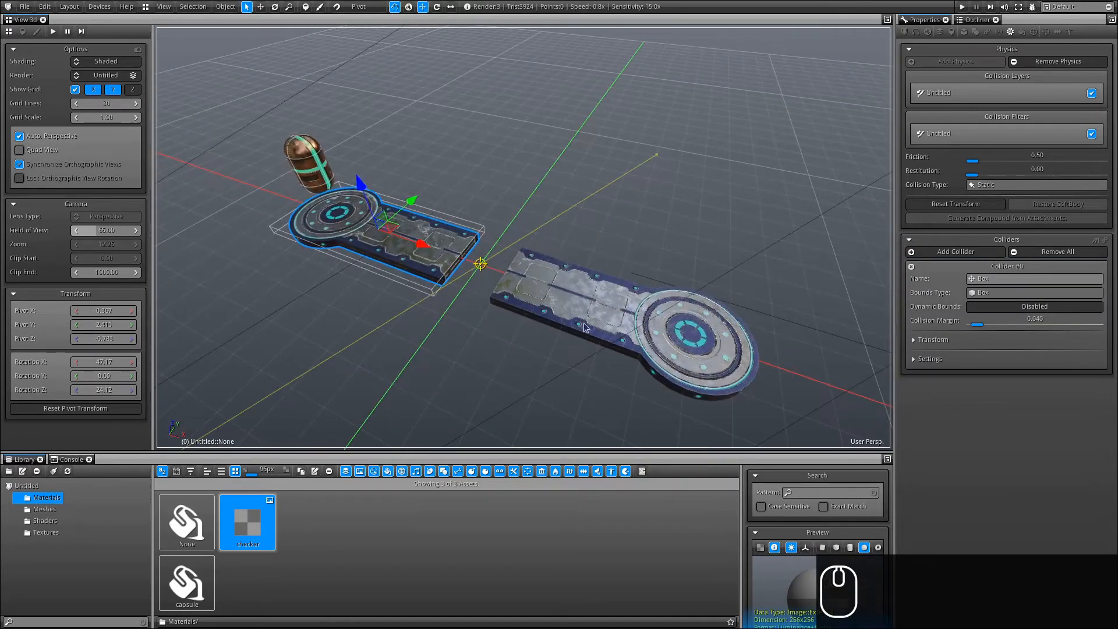
pyautogui.click(557, 282)
pyautogui.click(955, 61)
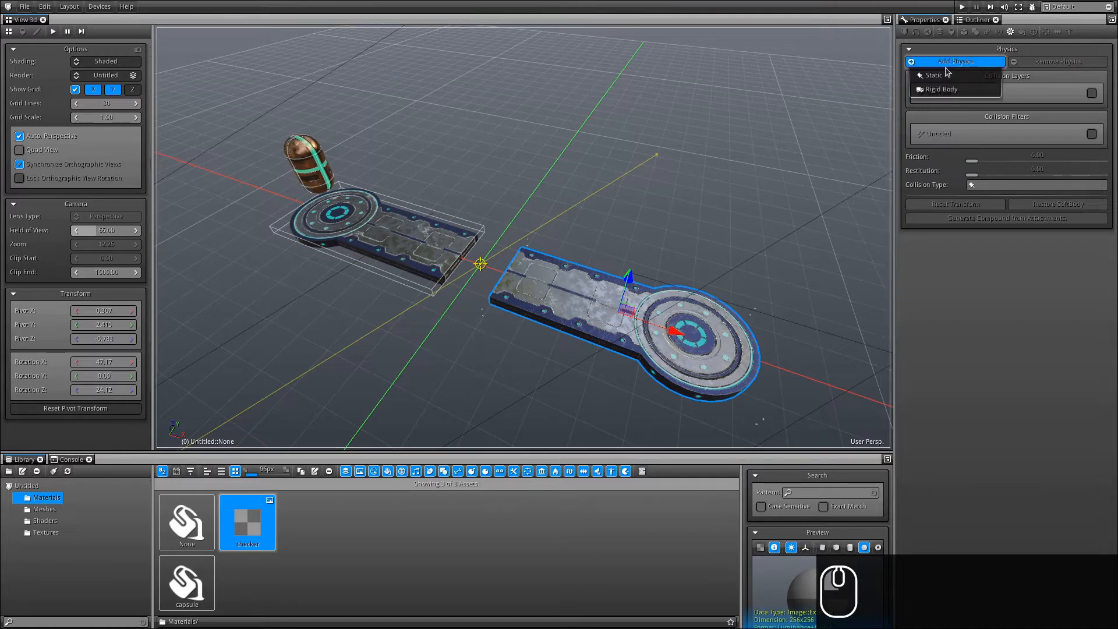
pyautogui.click(953, 75)
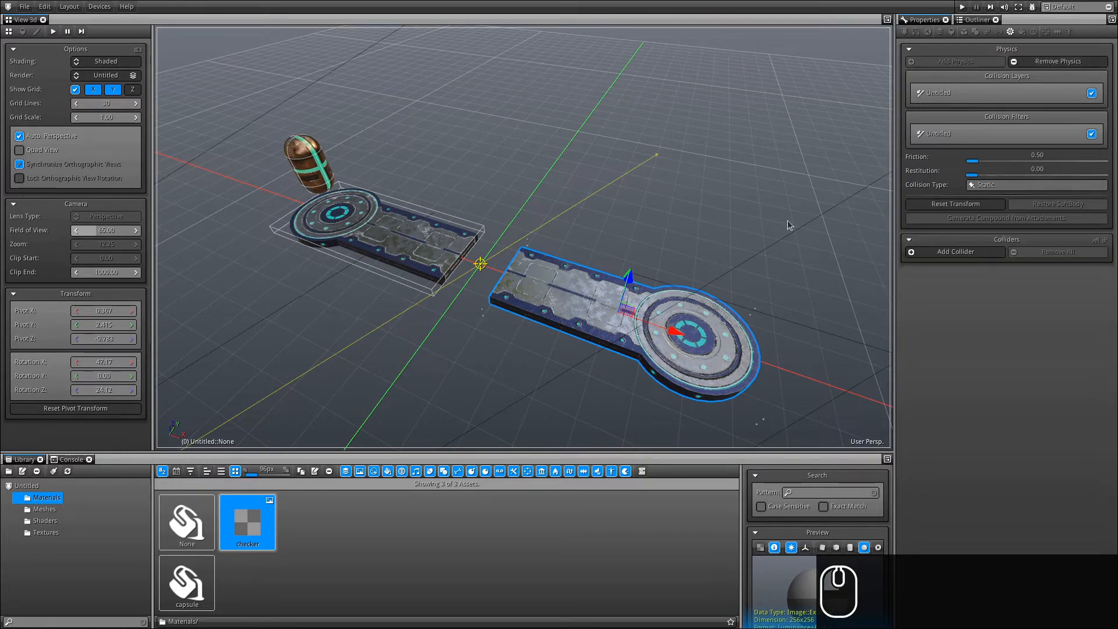
pyautogui.click(968, 251)
pyautogui.click(945, 273)
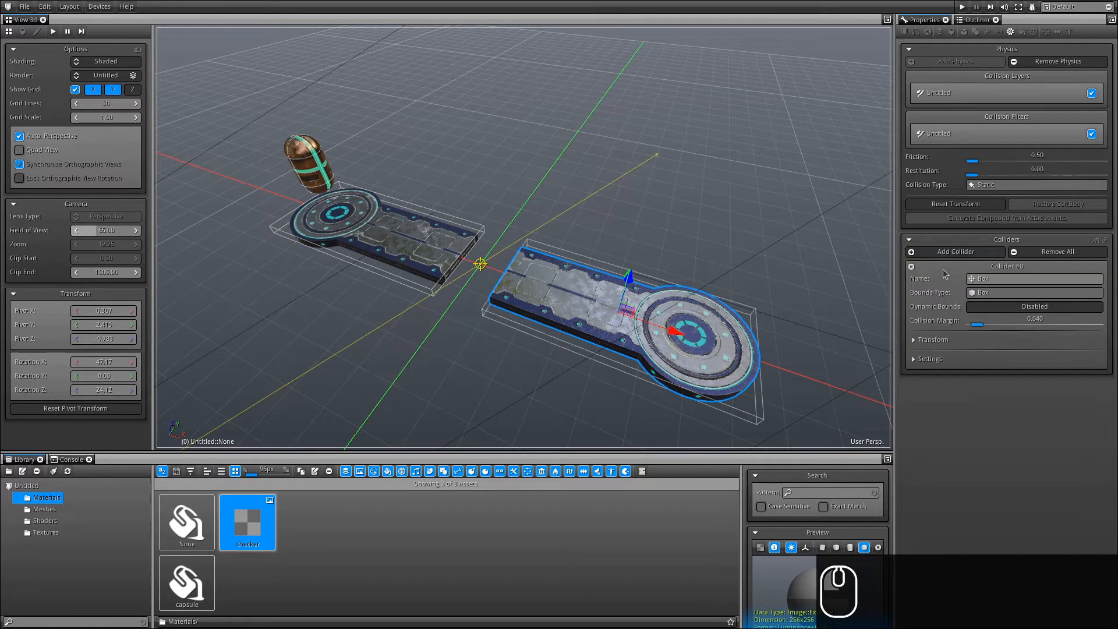
pyautogui.click(26, 7)
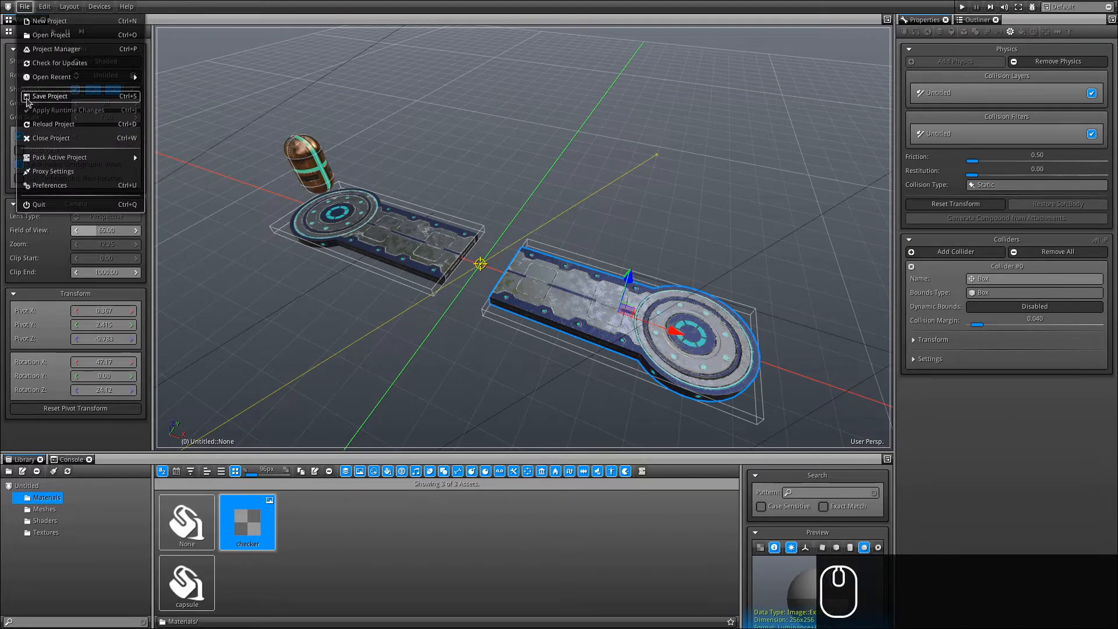
# Save and play the scene until the capsule lands on the left platform, then stop.
pyautogui.click(24, 6)
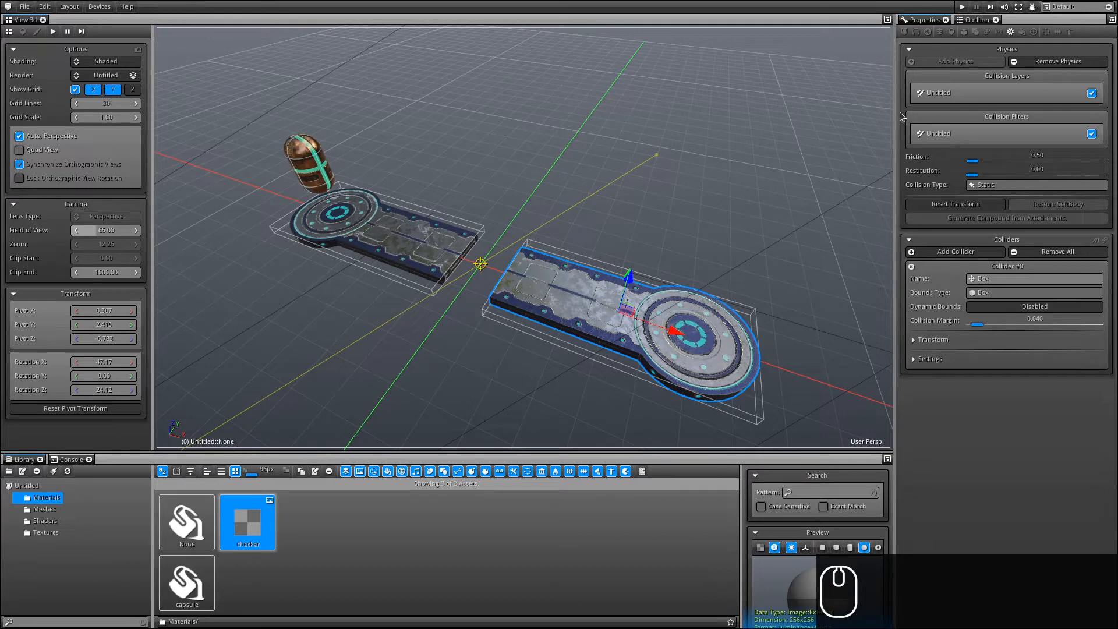
pyautogui.keyDown('shift'); pyautogui.click(962, 7); pyautogui.keyUp('shift')
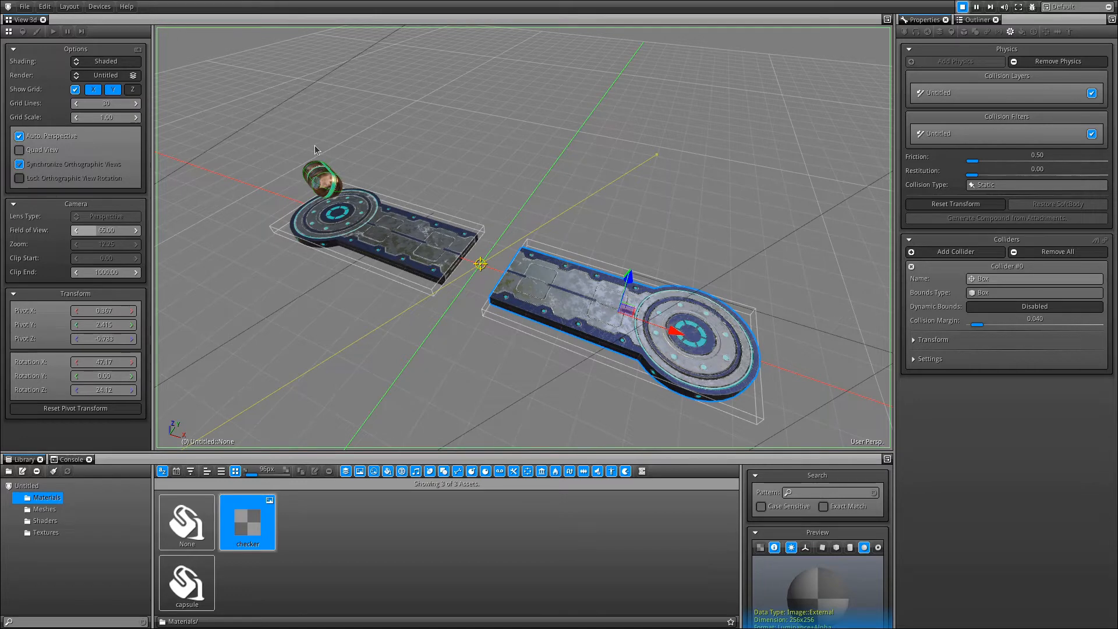
pyautogui.click(962, 7)
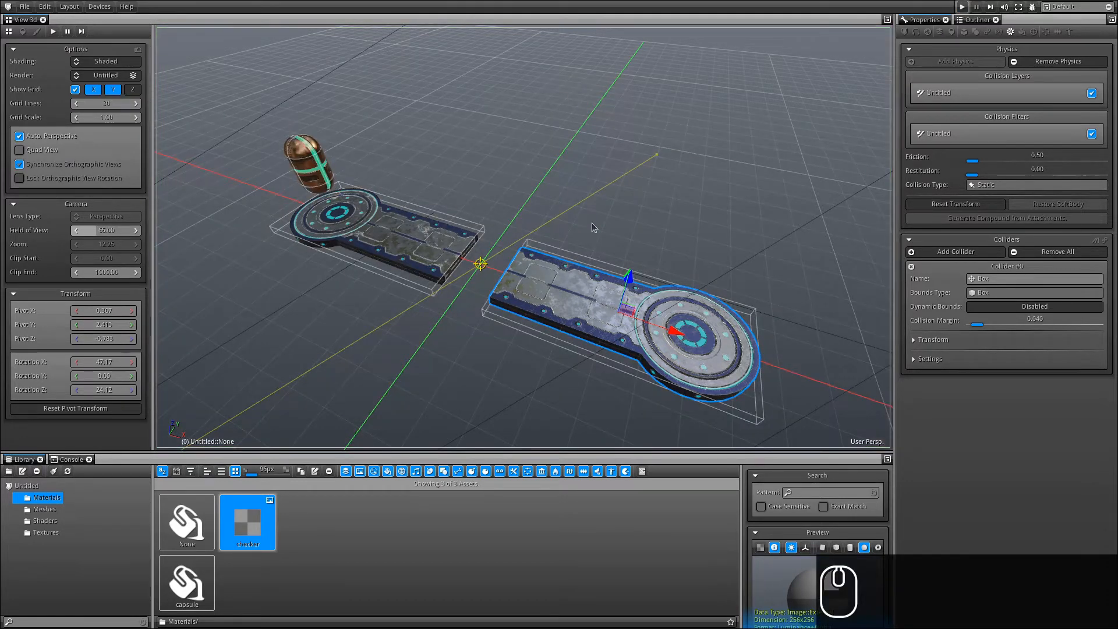
# Set the capsule rigid body's Angular X, Y and Z factors to 0.
pyautogui.click(307, 167)
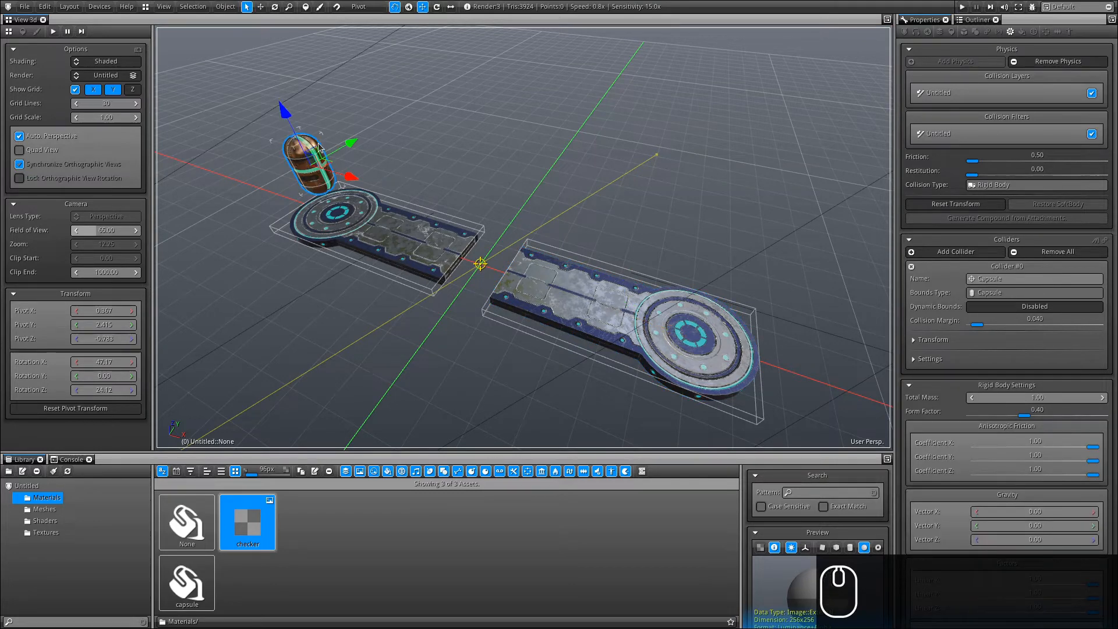
pyautogui.scroll(-3, 940, 251)
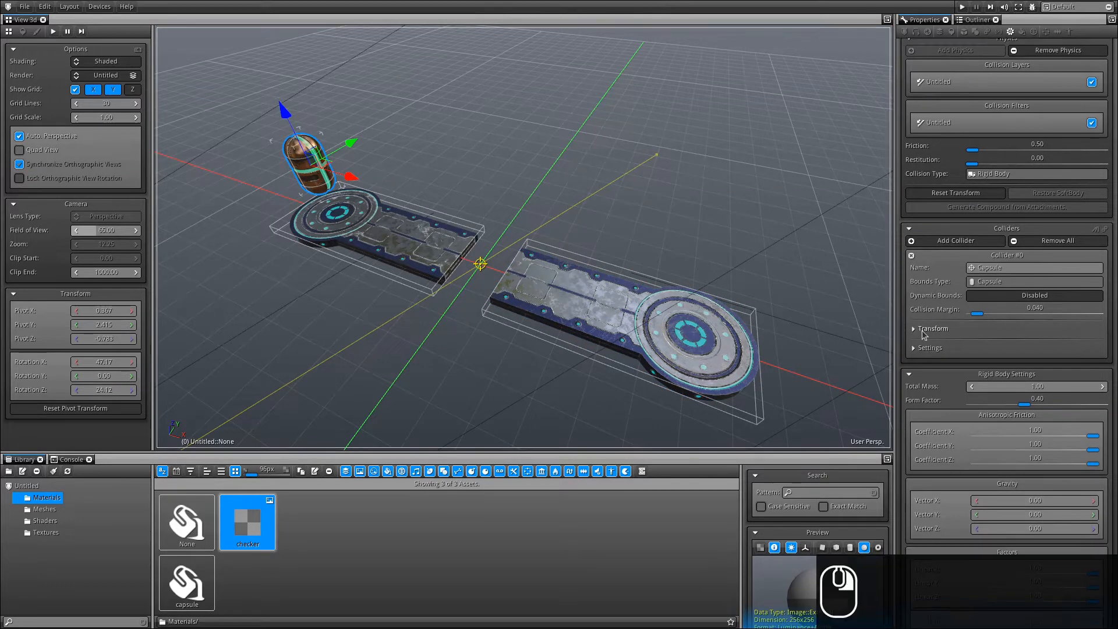
pyautogui.scroll(-2, 941, 251)
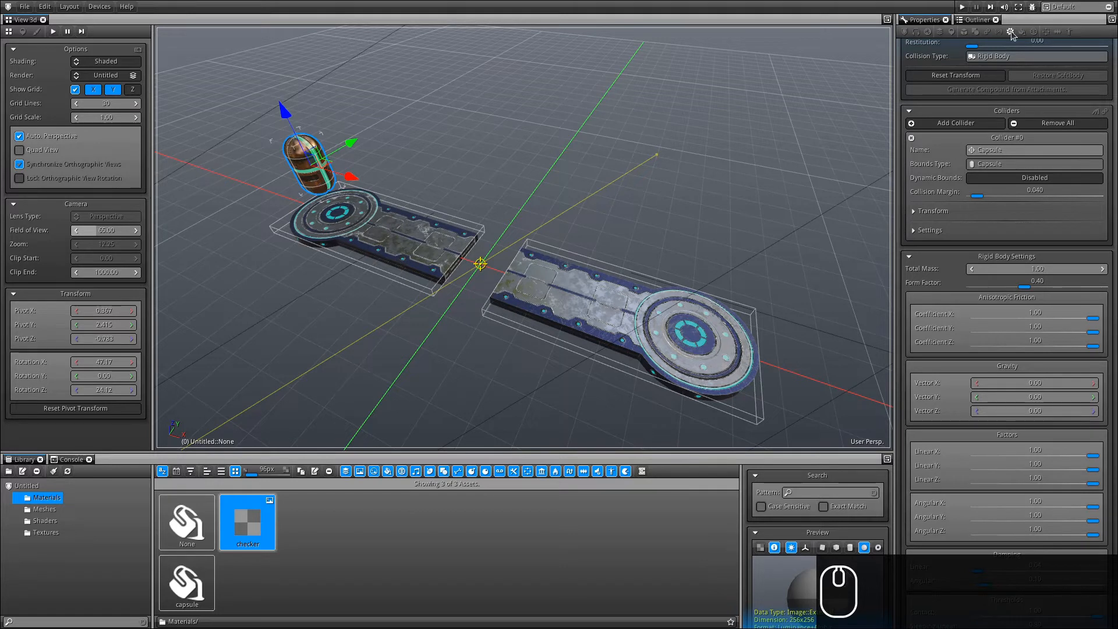
pyautogui.scroll(-12, 927, 298)
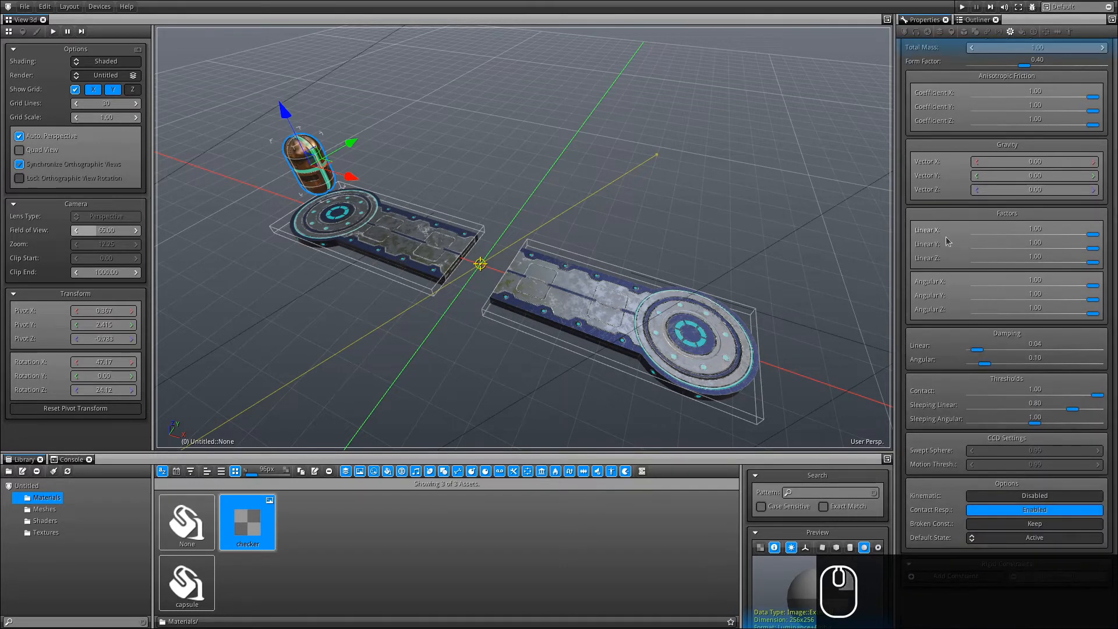
pyautogui.scroll(7, 961, 119)
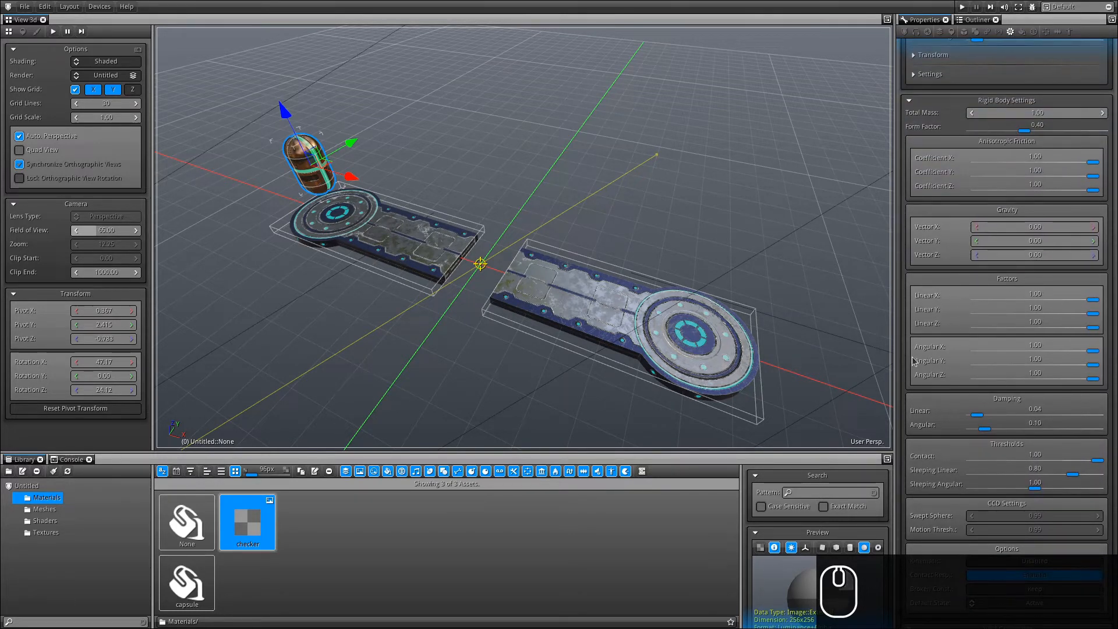
pyautogui.click(1099, 351)
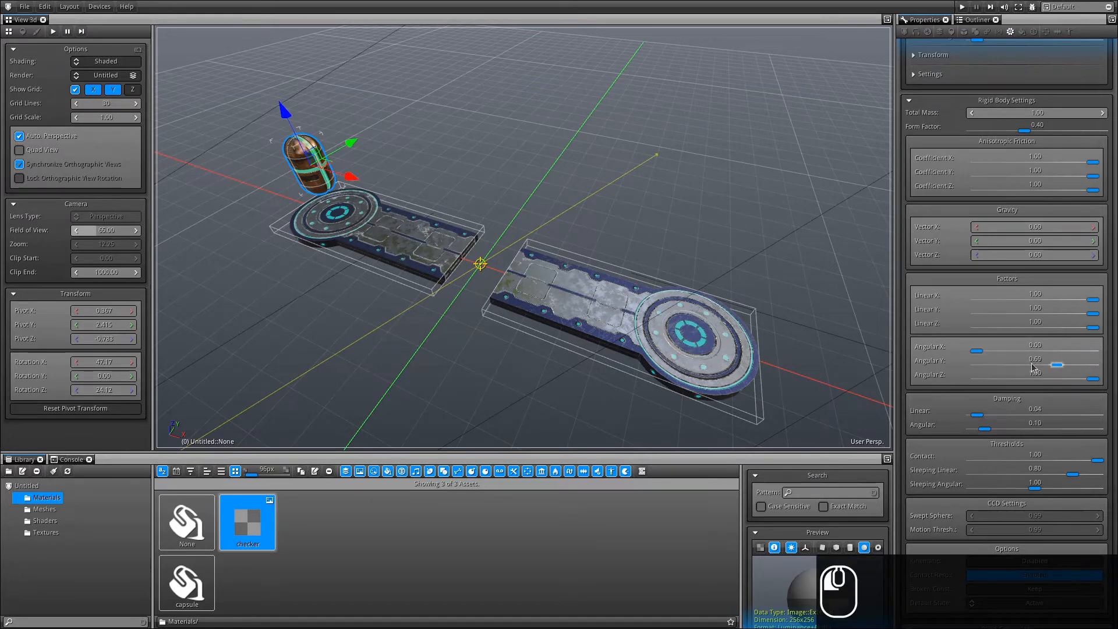
pyautogui.click(1087, 367)
pyautogui.click(1094, 382)
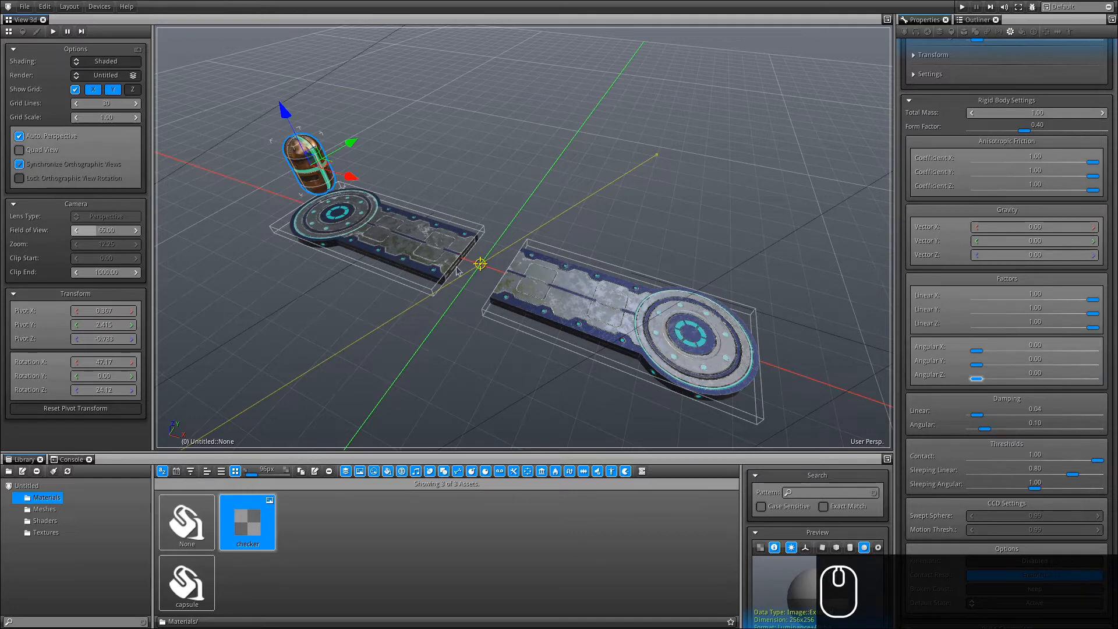
# Save the project and drag the bottom panel taller.
pyautogui.click(27, 8)
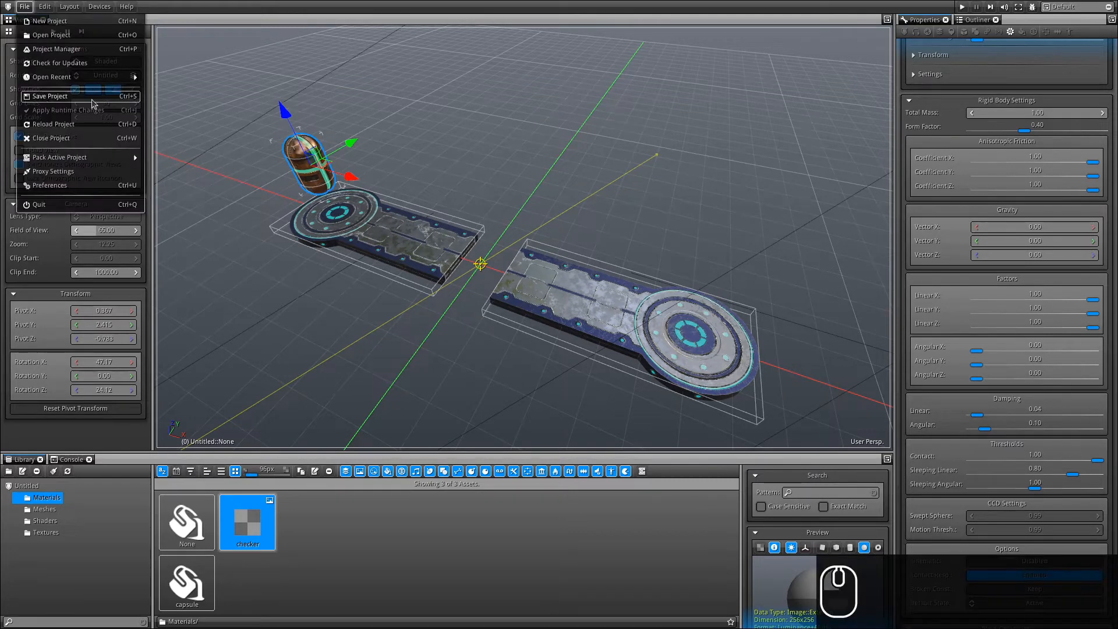
pyautogui.click(27, 8)
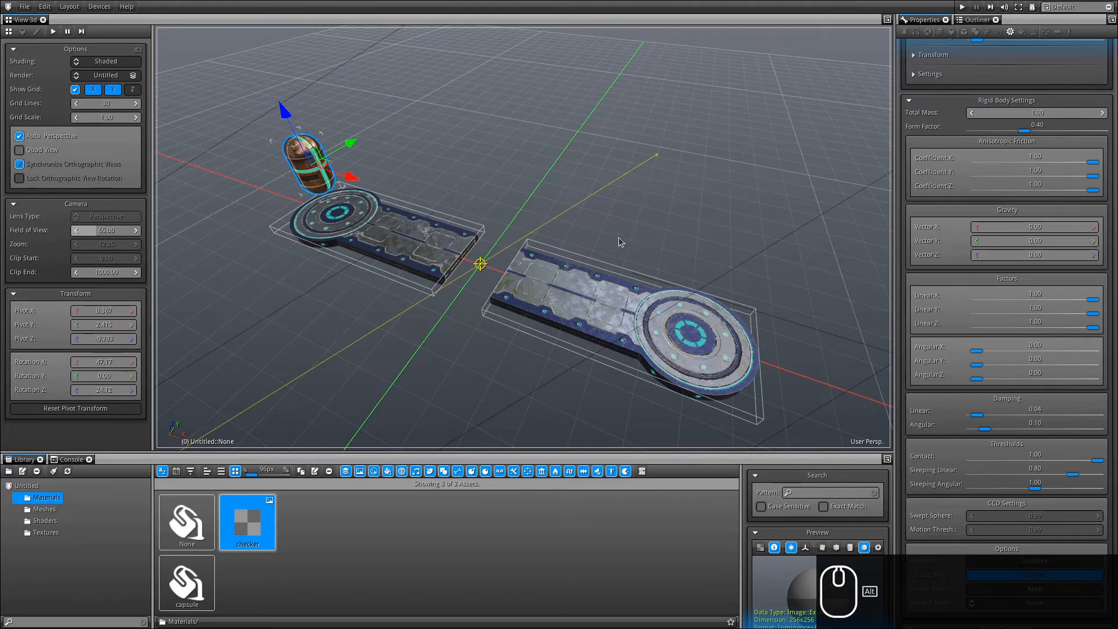
pyautogui.keyDown('alt'); pyautogui.moveTo(618, 237); pyautogui.dragTo(622, 176); pyautogui.keyUp('alt')
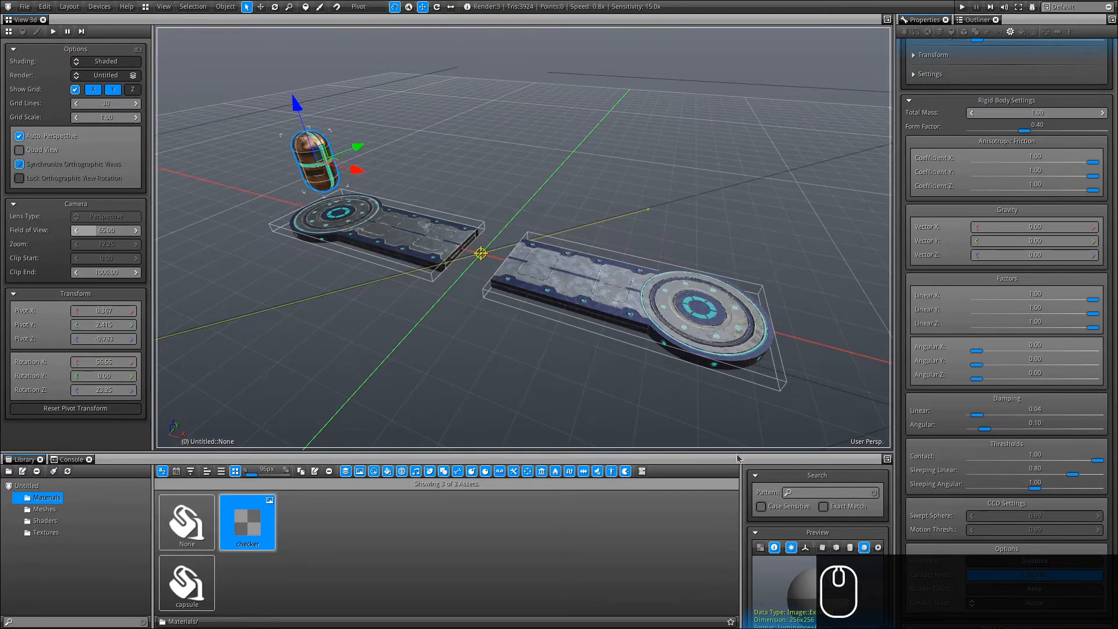
pyautogui.moveTo(736, 453); pyautogui.dragTo(736, 360)
pyautogui.click(888, 366)
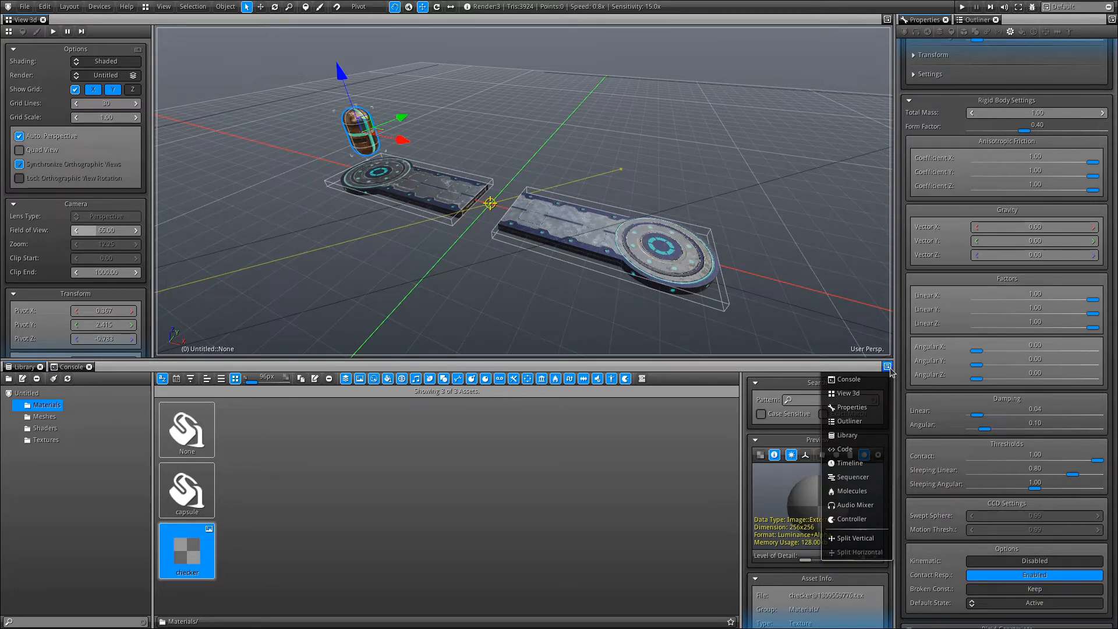
# Switch the bottom panel to Timeline, play, and orbit to watch the capsule land upright.
pyautogui.click(851, 464)
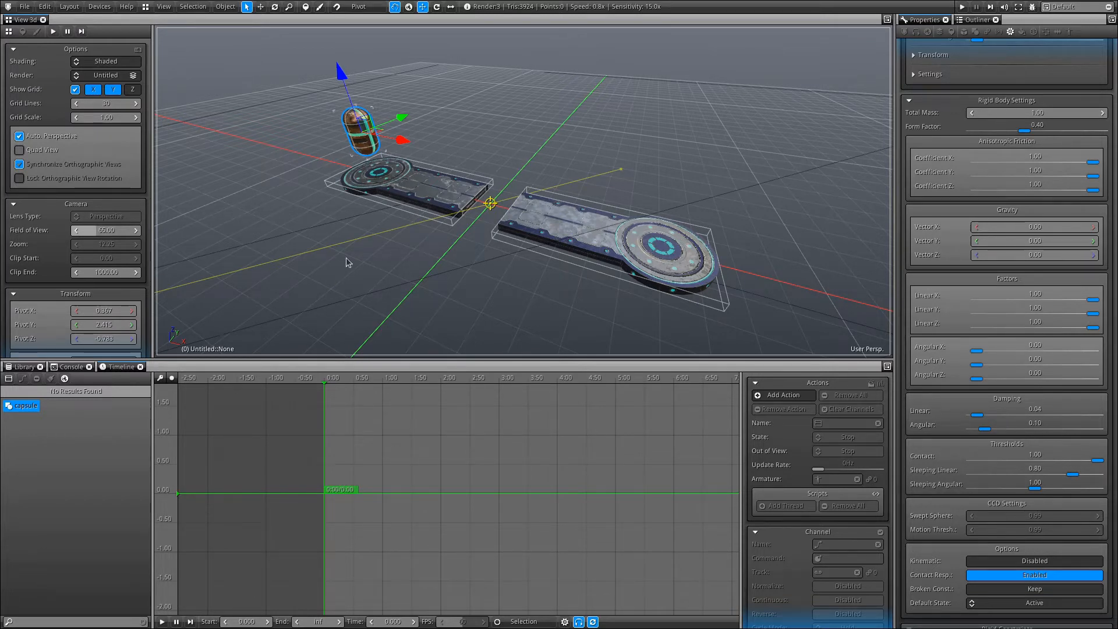
pyautogui.click(565, 622)
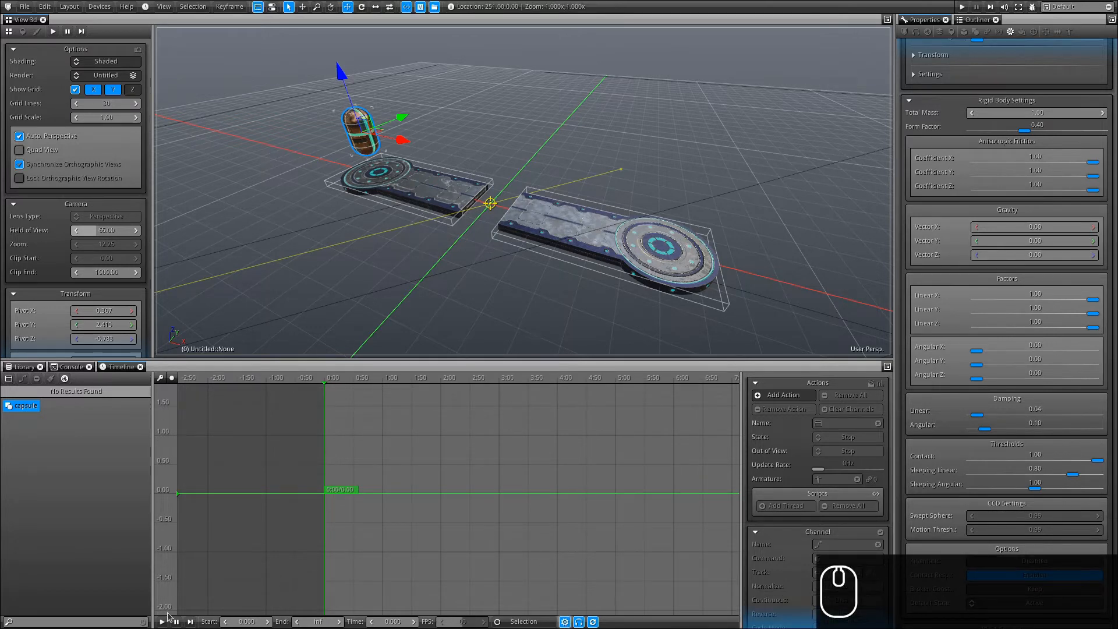
pyautogui.click(162, 621)
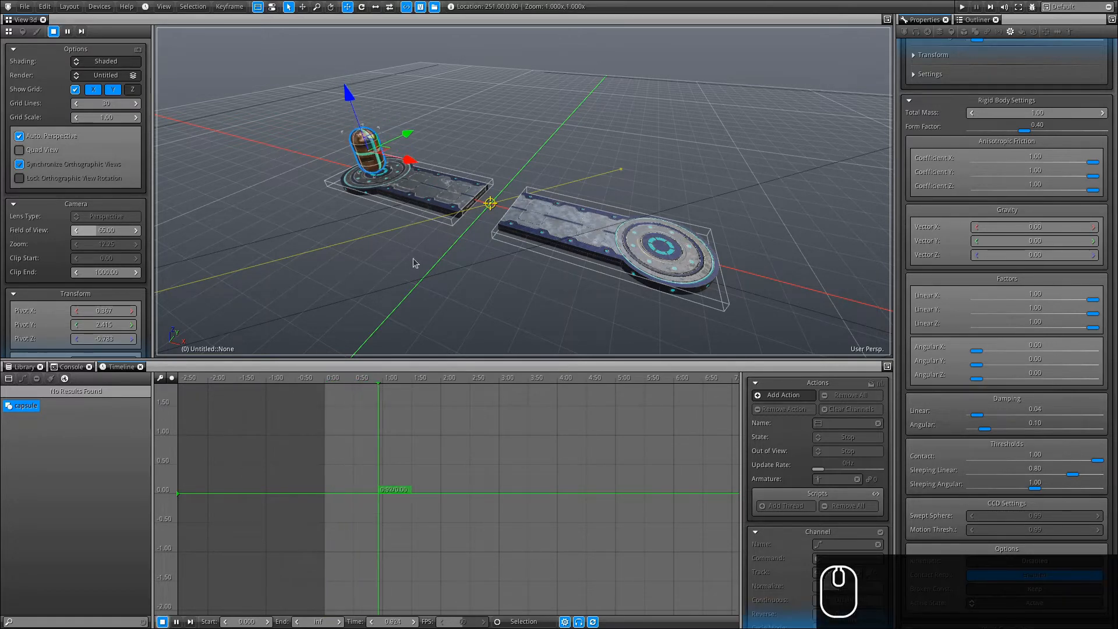
pyautogui.keyDown('alt'); pyautogui.moveTo(413, 263); pyautogui.dragTo(504, 244); pyautogui.keyUp('alt')
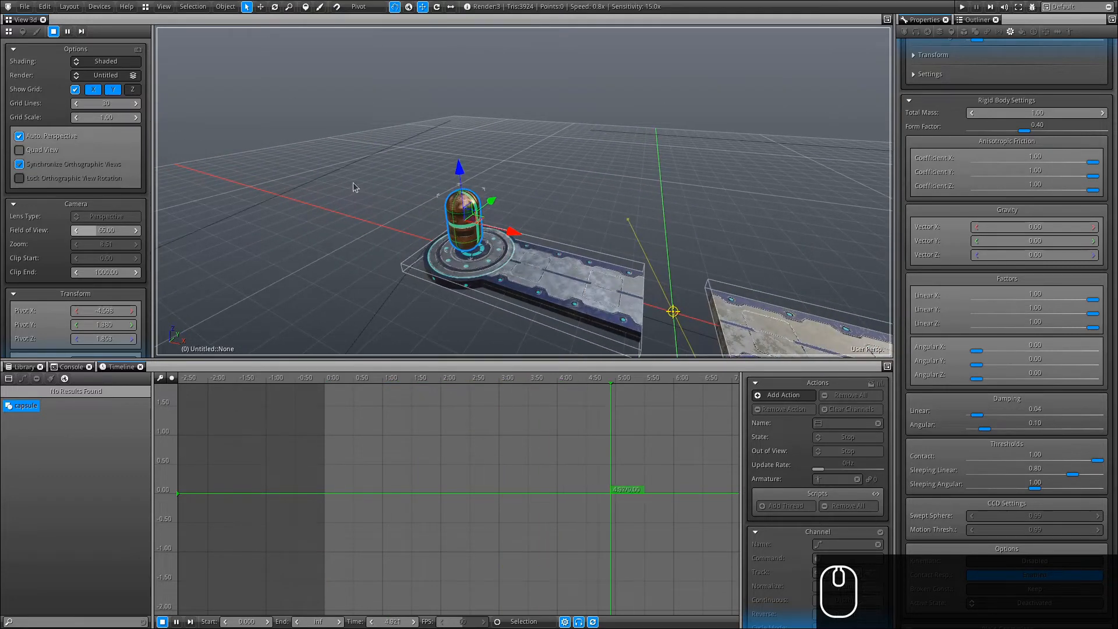
pyautogui.keyDown('alt'); pyautogui.moveTo(592, 255); pyautogui.dragTo(593, 120); pyautogui.keyUp('alt')
pyautogui.keyDown('alt'); pyautogui.moveTo(593, 119); pyautogui.dragTo(384, 131); pyautogui.keyUp('alt')
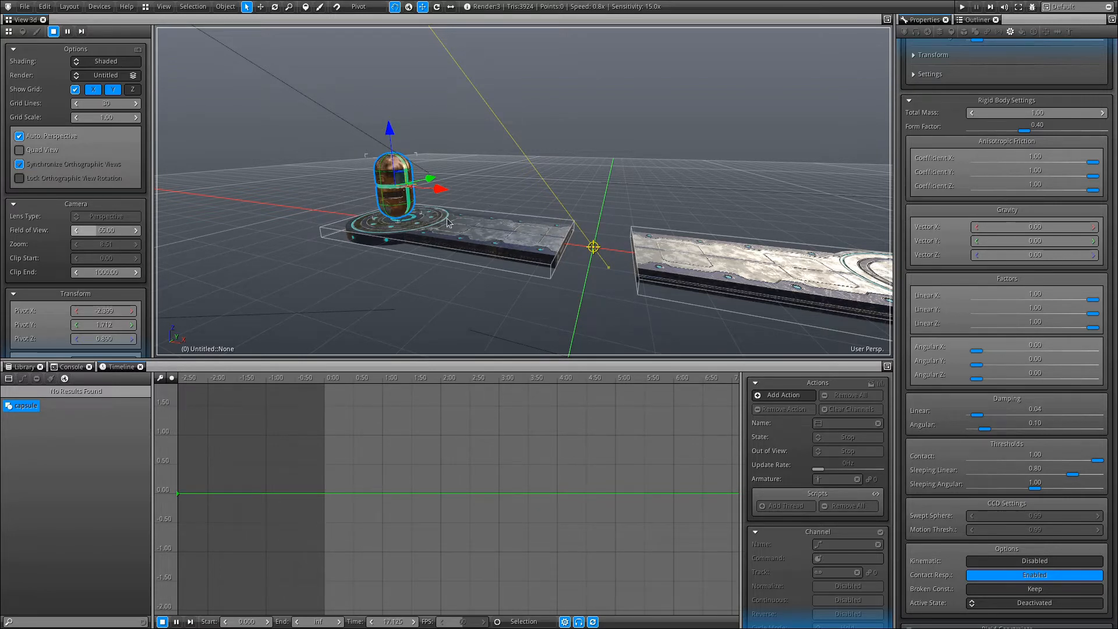
# Create a new script asset named 'controller' with OnUpdate() ticked, then preview it.
pyautogui.click(23, 380)
pyautogui.click(363, 485)
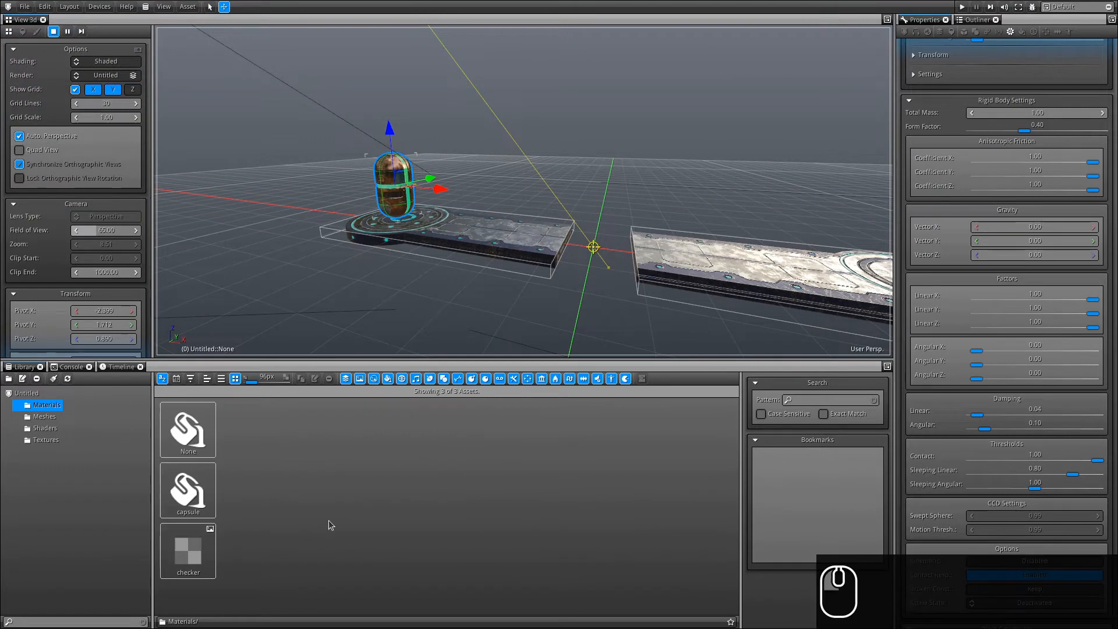
pyautogui.click(188, 7)
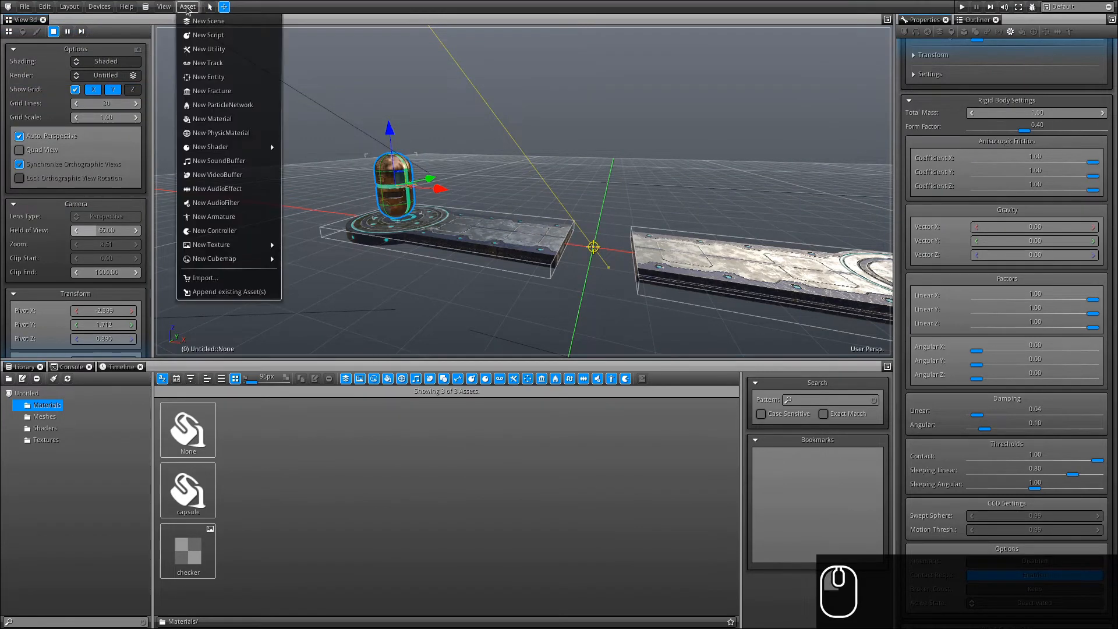
pyautogui.click(210, 35)
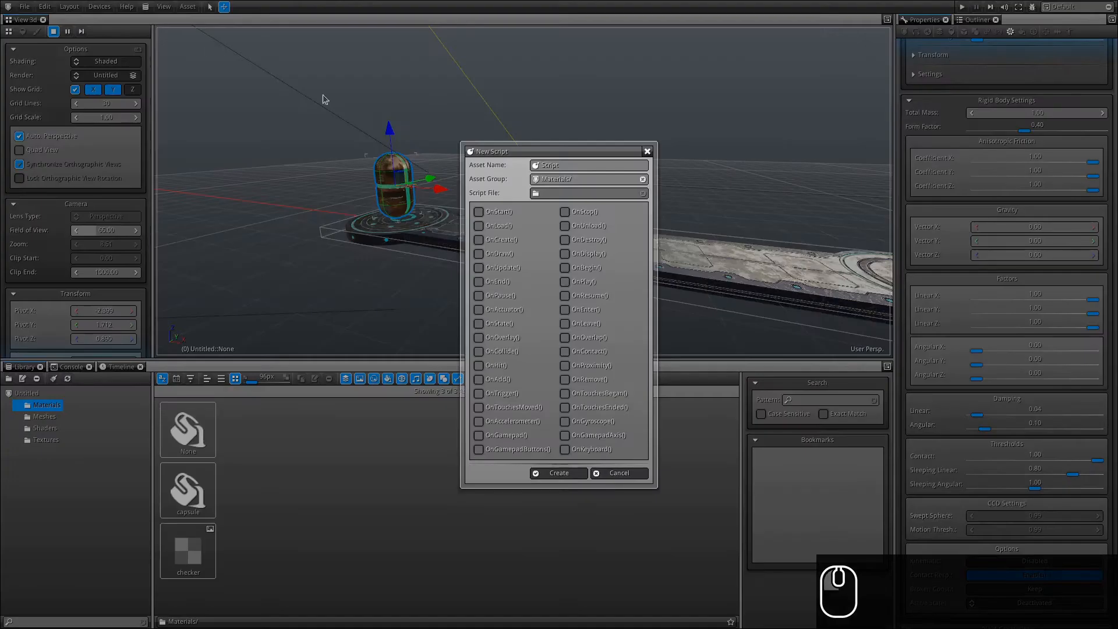
pyautogui.click(594, 168)
pyautogui.write('controller')
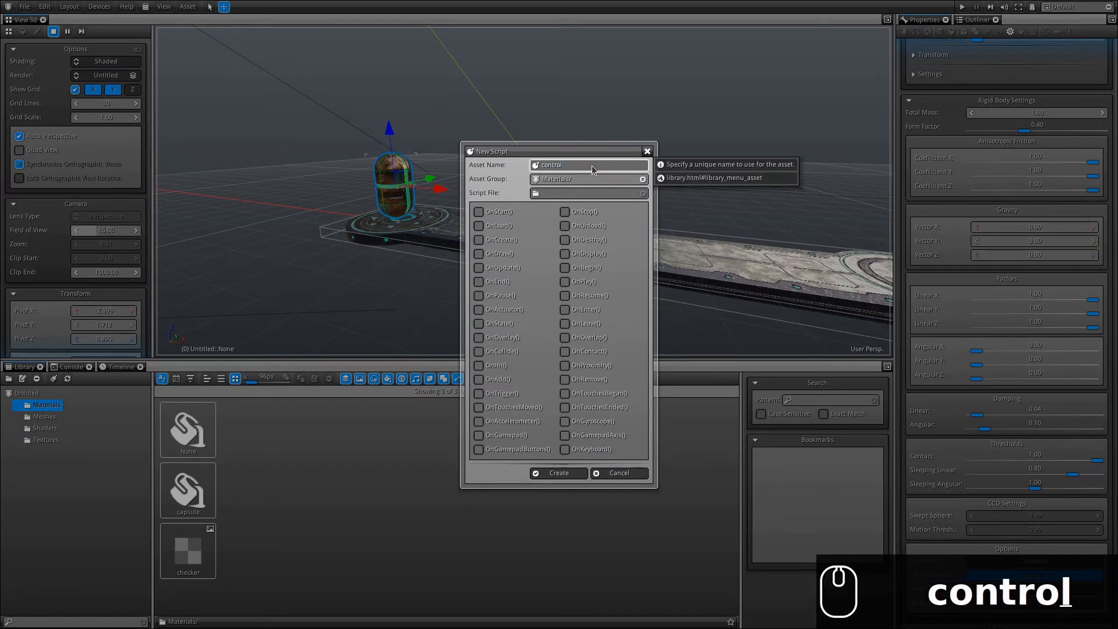
pyautogui.click(477, 270)
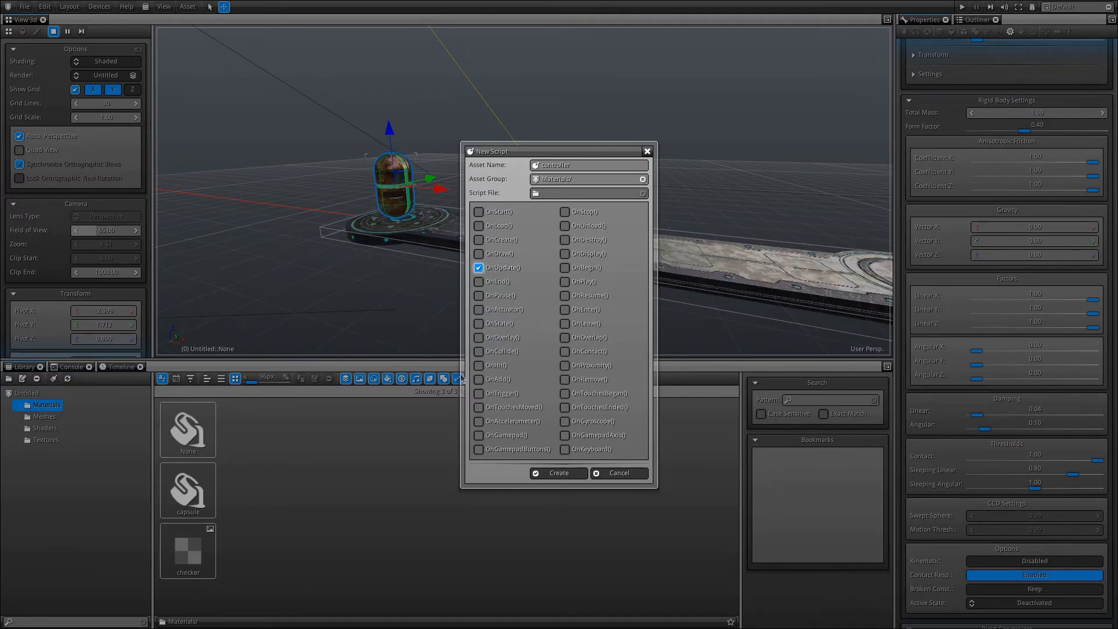
pyautogui.click(557, 473)
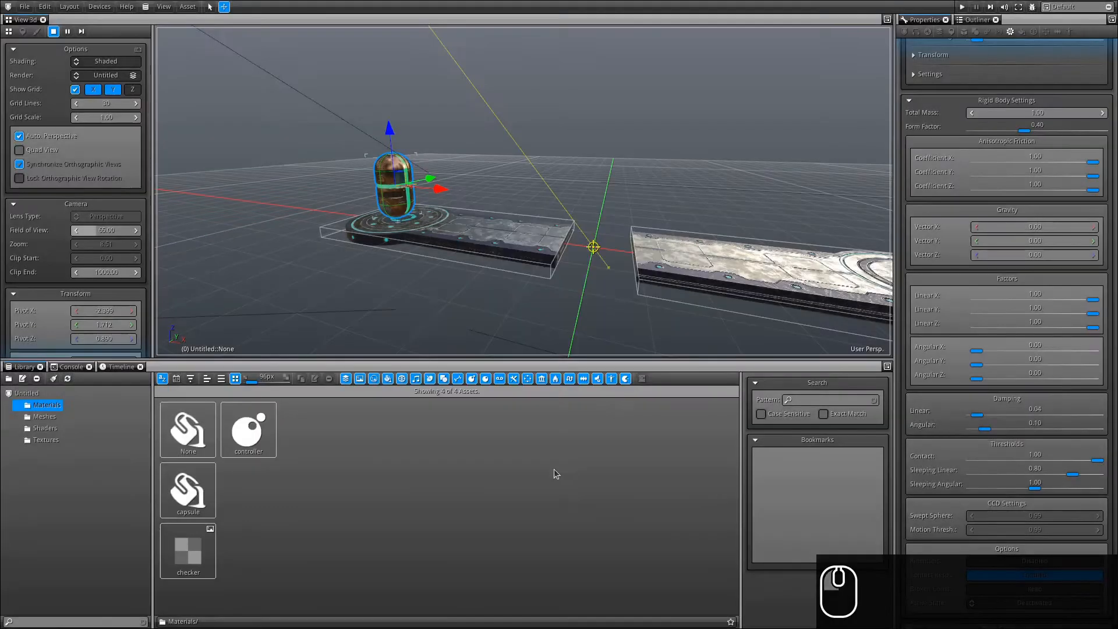
pyautogui.click(262, 448)
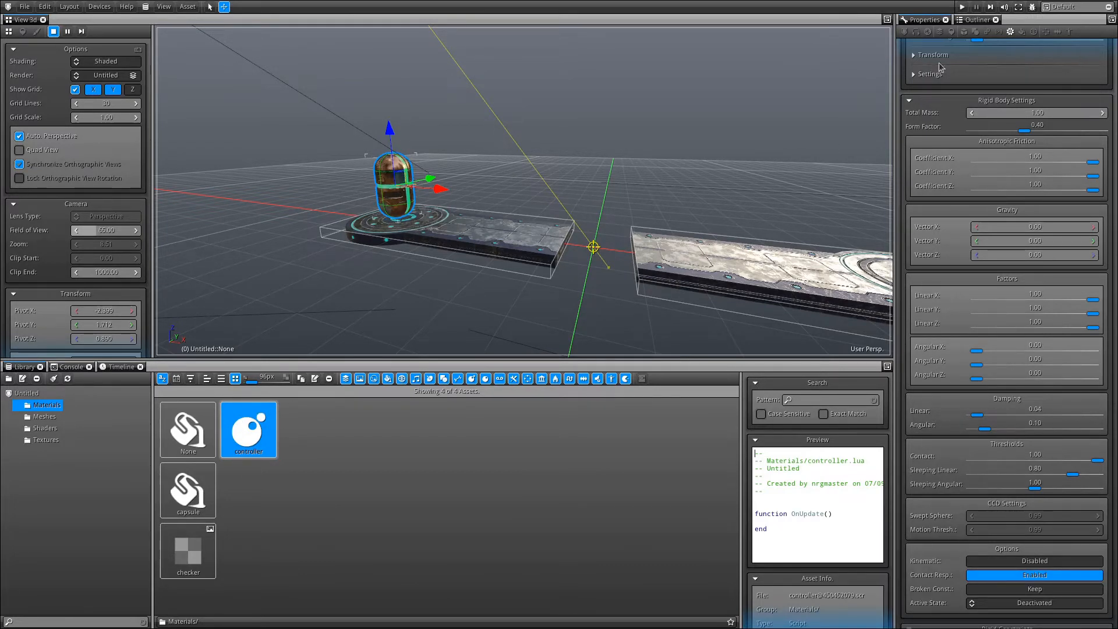
# Attach the controller script to the capsule and drop the asset into the Untitled root folder.
pyautogui.click(965, 33)
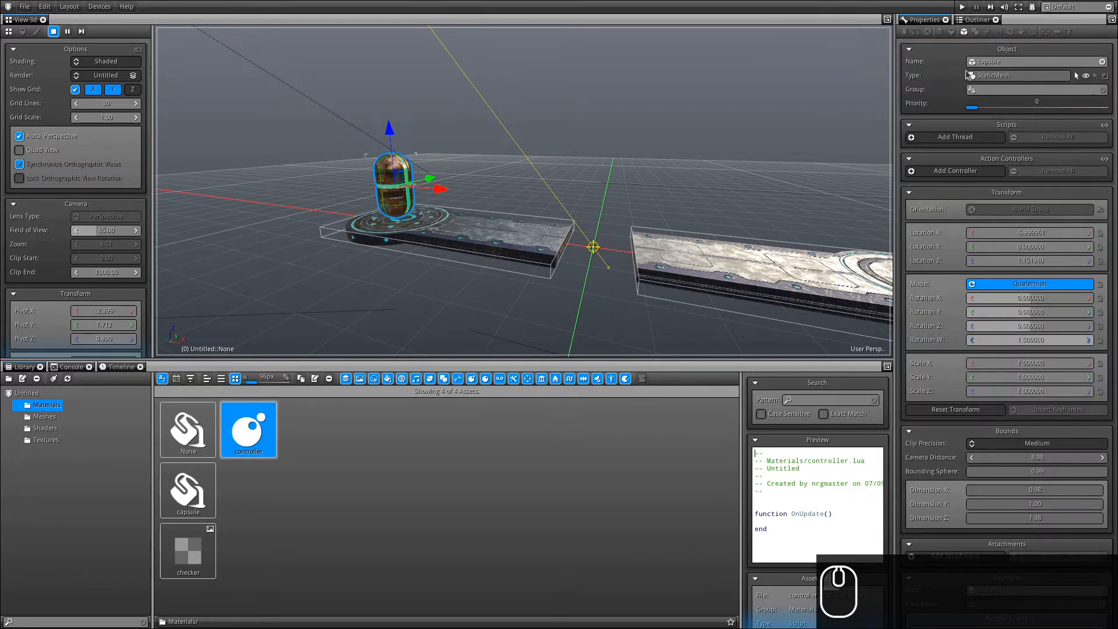
pyautogui.click(957, 138)
pyautogui.click(953, 153)
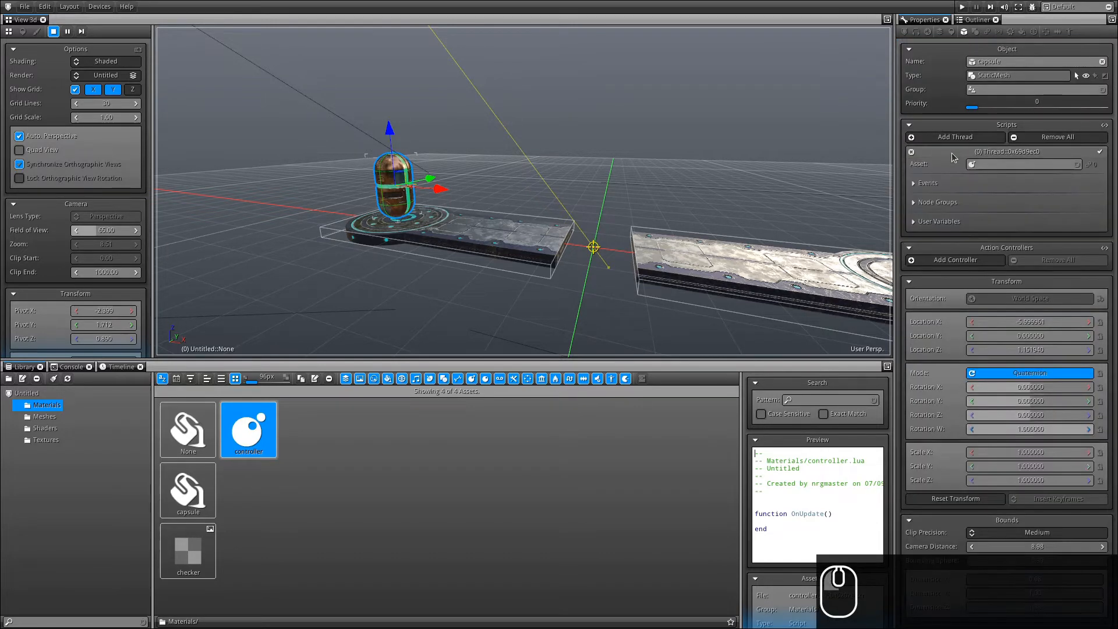
pyautogui.moveTo(258, 433); pyautogui.dragTo(1034, 168)
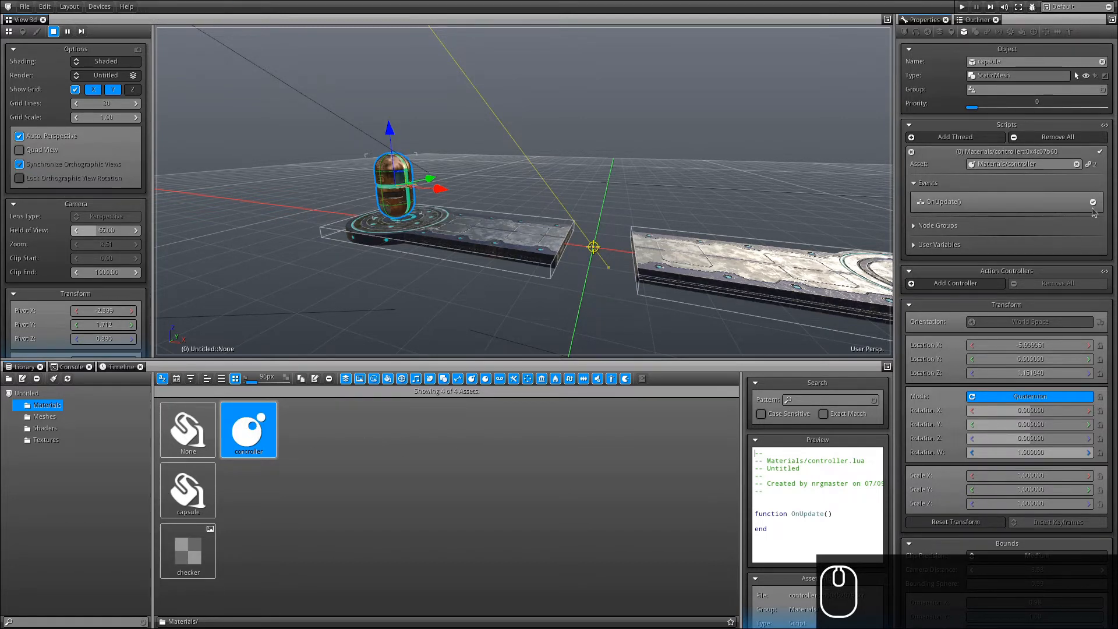
pyautogui.click(1082, 144)
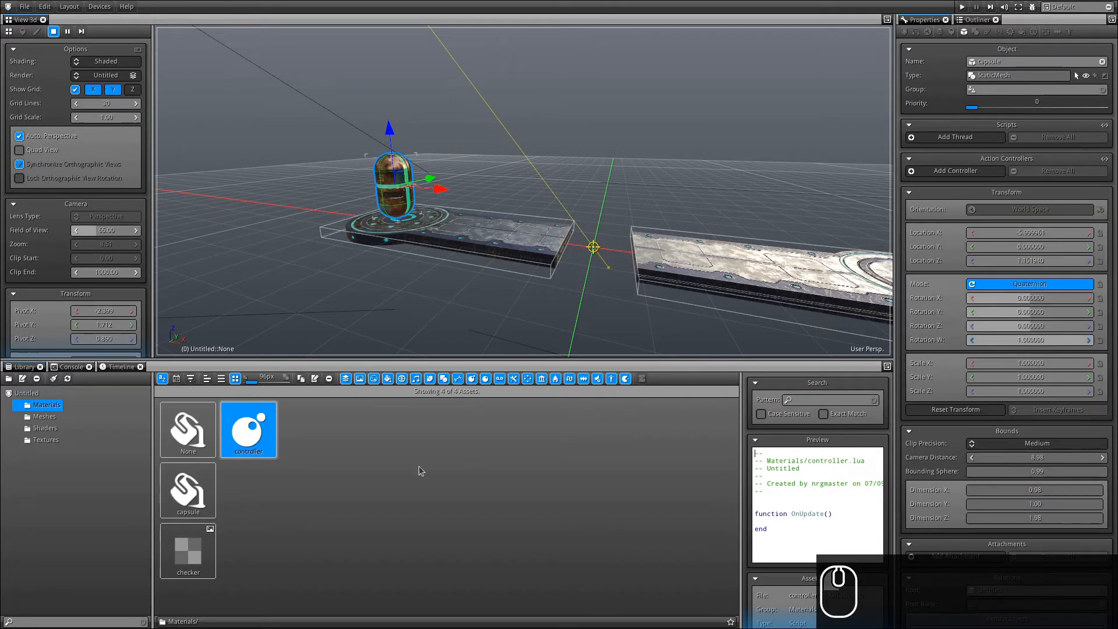
pyautogui.moveTo(255, 424); pyautogui.dragTo(396, 167)
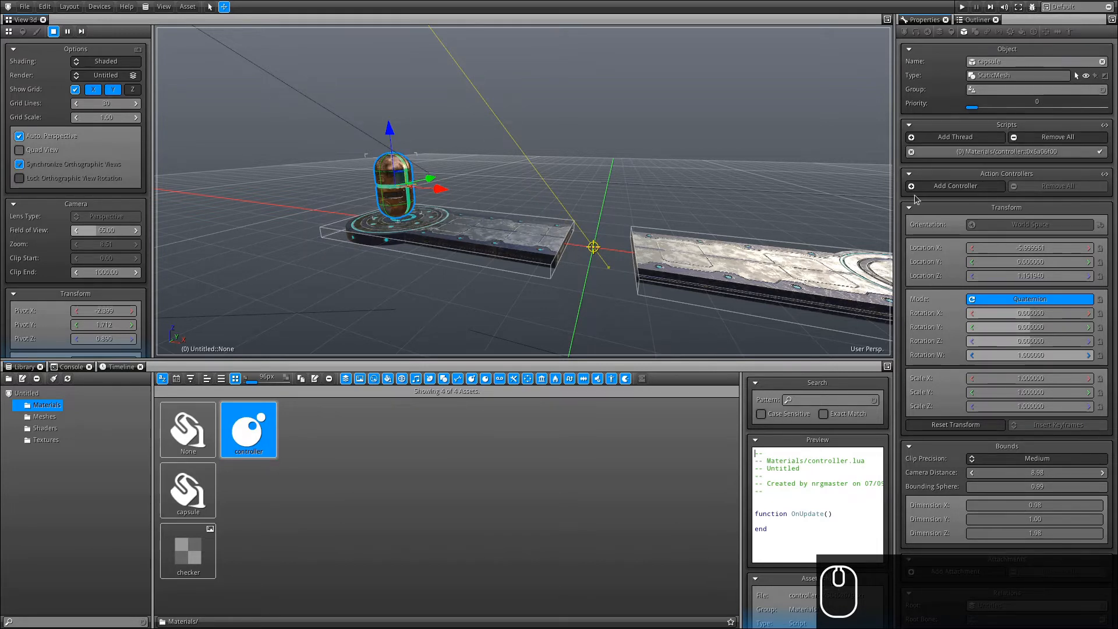
pyautogui.click(1018, 154)
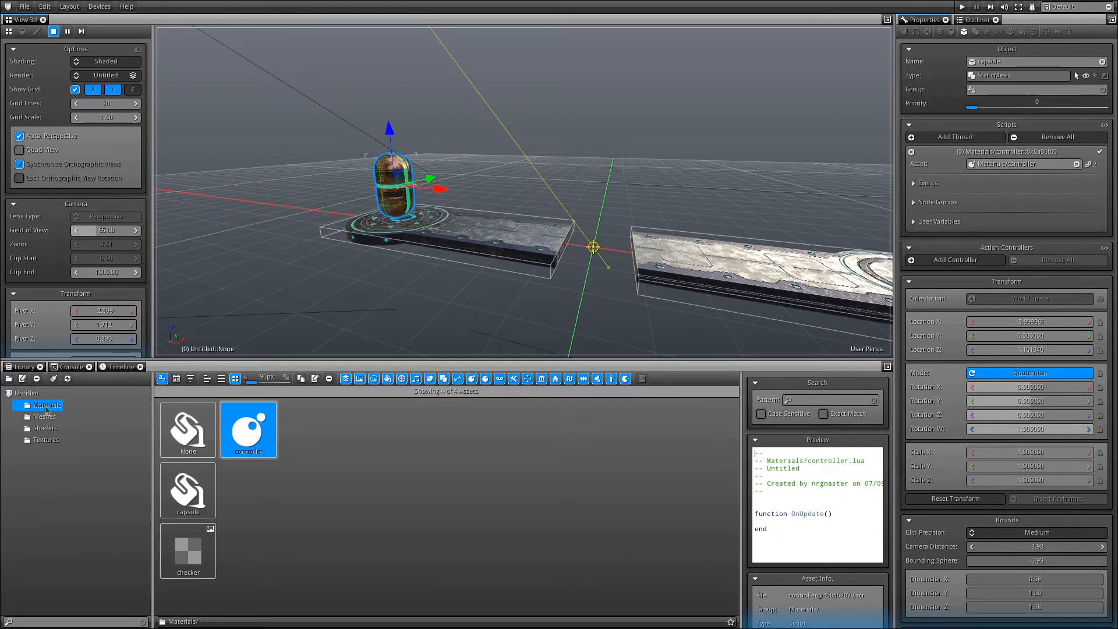
pyautogui.moveTo(247, 435); pyautogui.dragTo(21, 392)
pyautogui.click(23, 393)
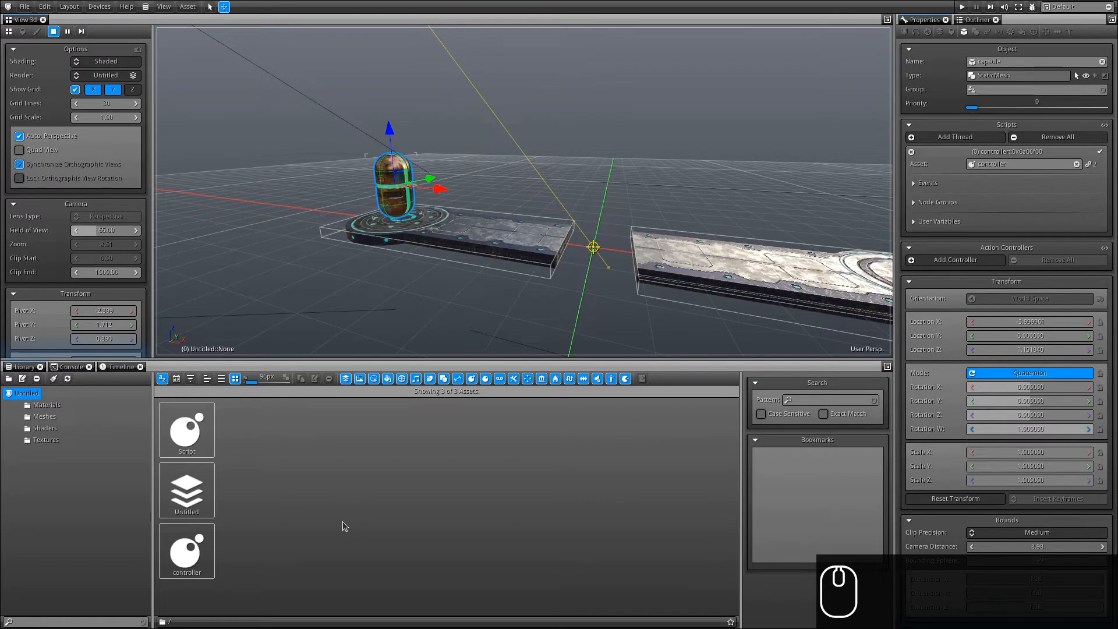
# Preview the controller script, make the 3D view taller and reorbit around the capsule.
pyautogui.click(186, 430)
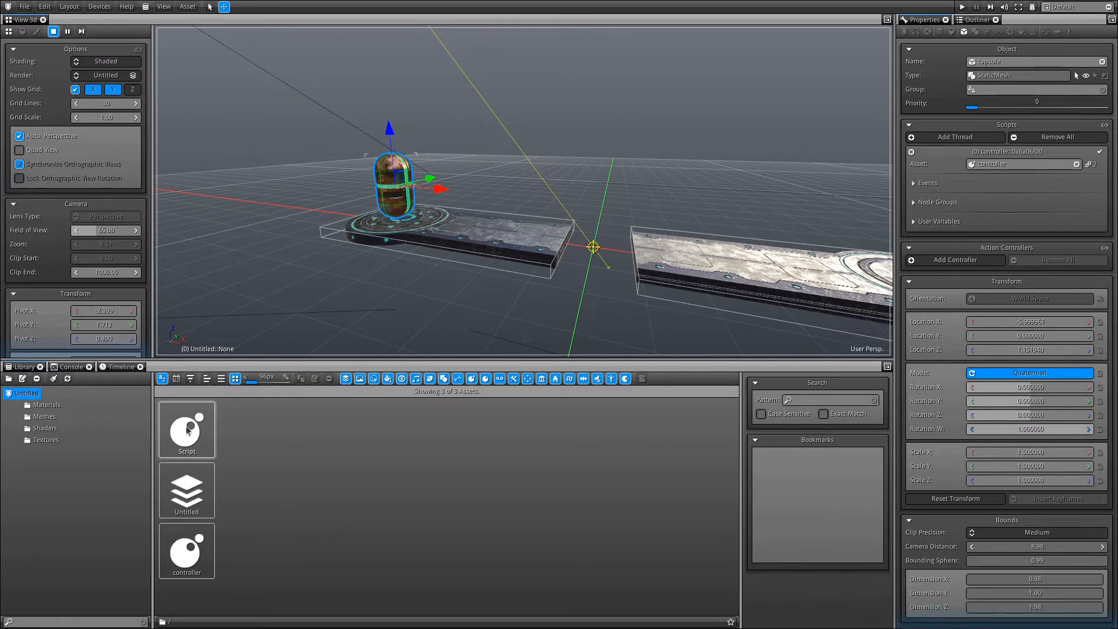
pyautogui.click(46, 405)
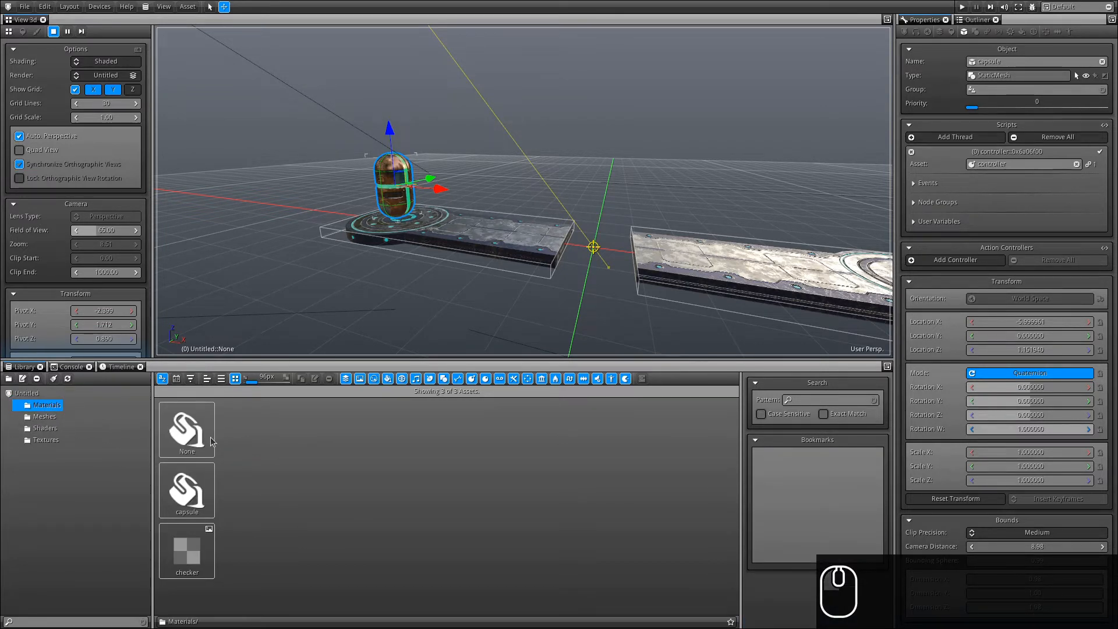
pyautogui.click(28, 393)
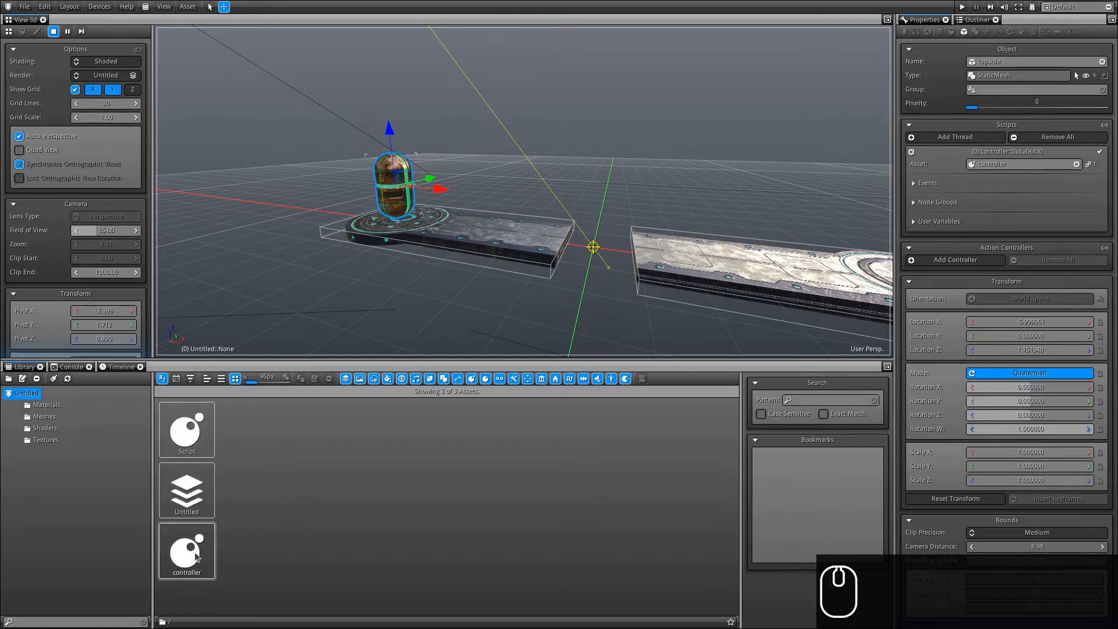
pyautogui.click(196, 558)
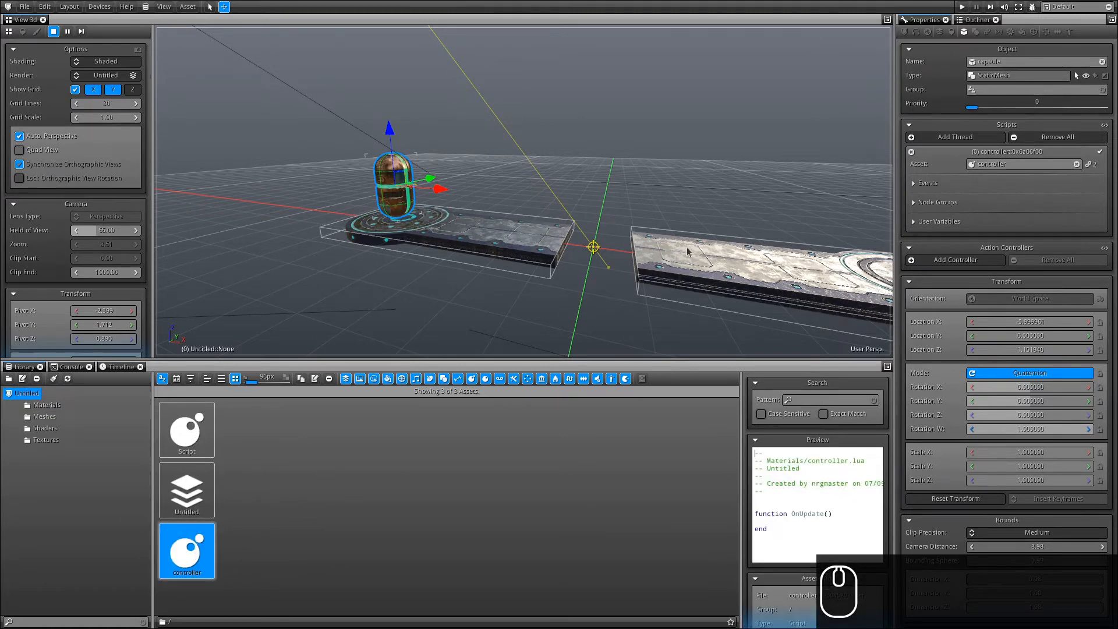
pyautogui.moveTo(687, 251); pyautogui.dragTo(676, 287, button='right')
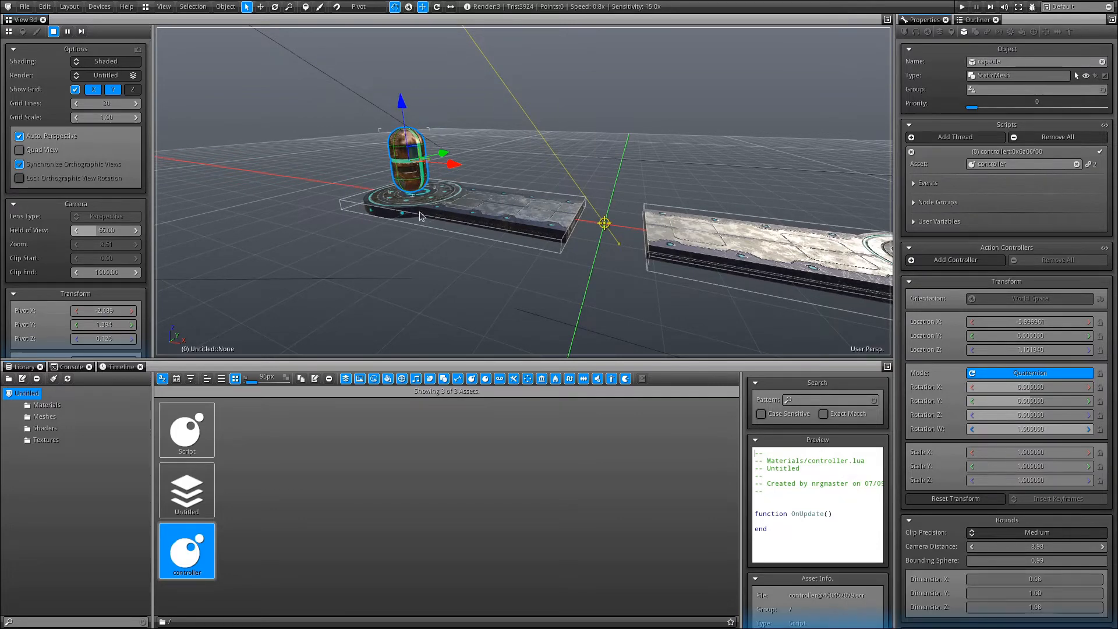
pyautogui.moveTo(382, 364); pyautogui.dragTo(382, 392)
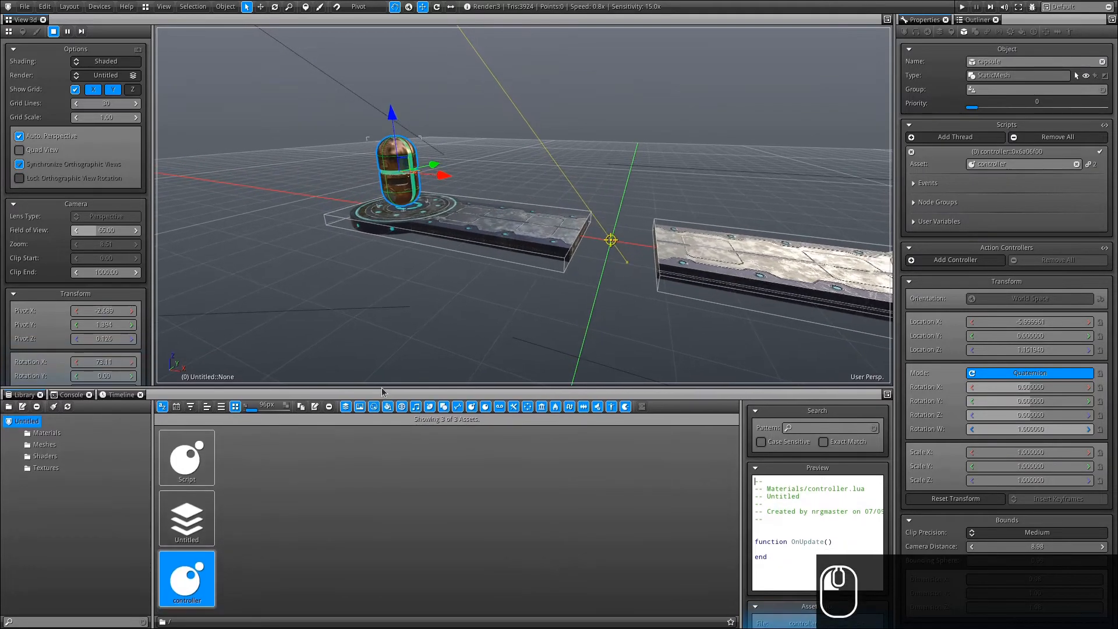
pyautogui.moveTo(389, 253); pyautogui.dragTo(501, 288)
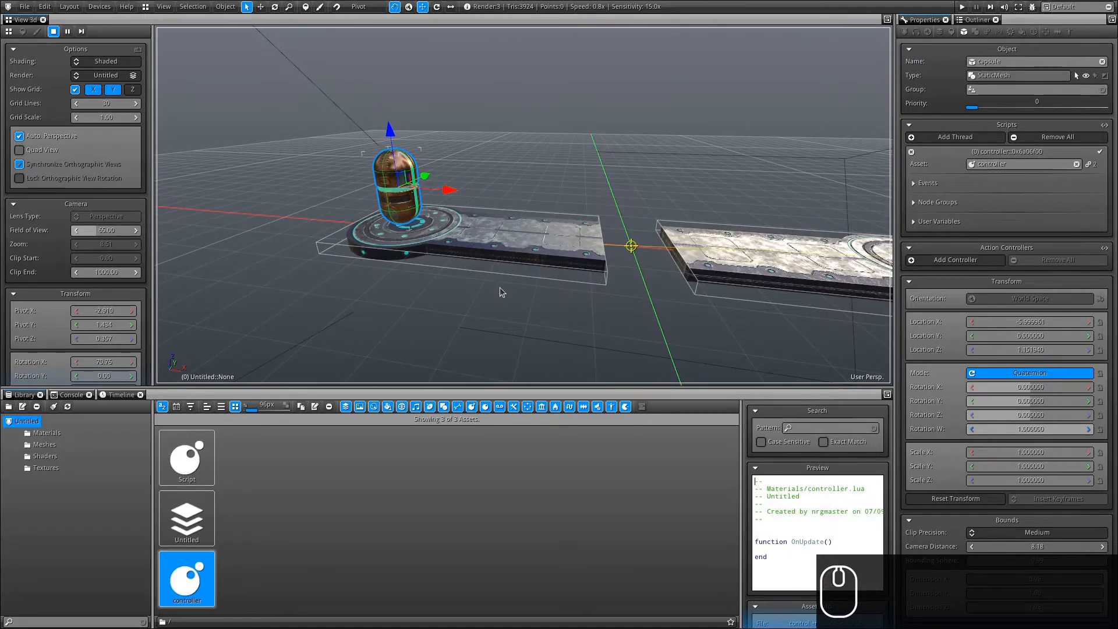
pyautogui.click(887, 21)
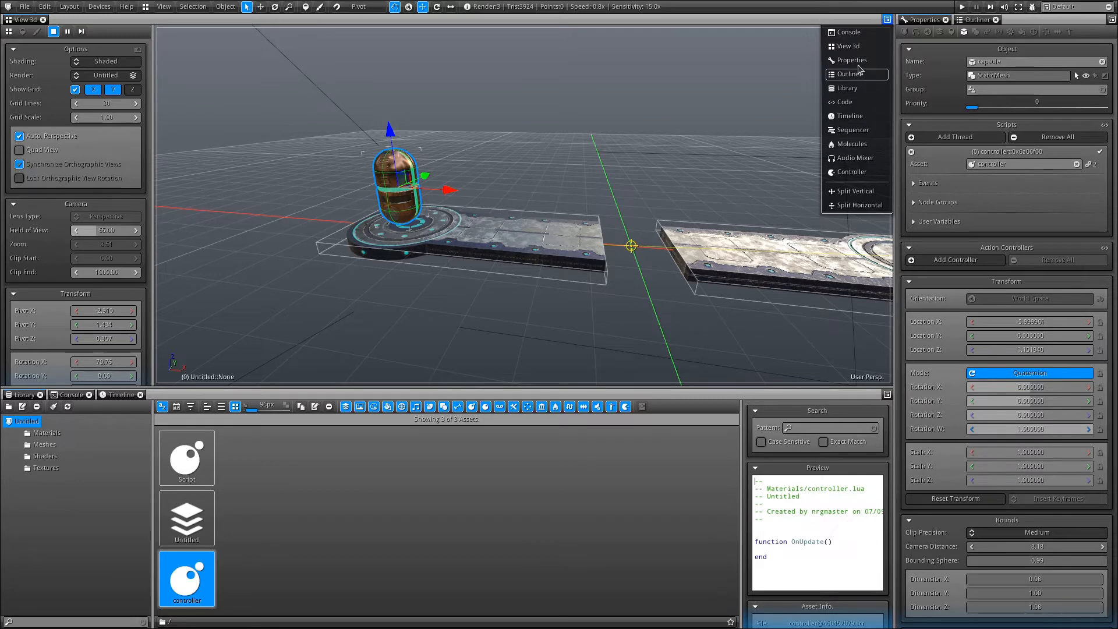
# Switch the main view to the Code editor with controller.lua open.
pyautogui.click(850, 102)
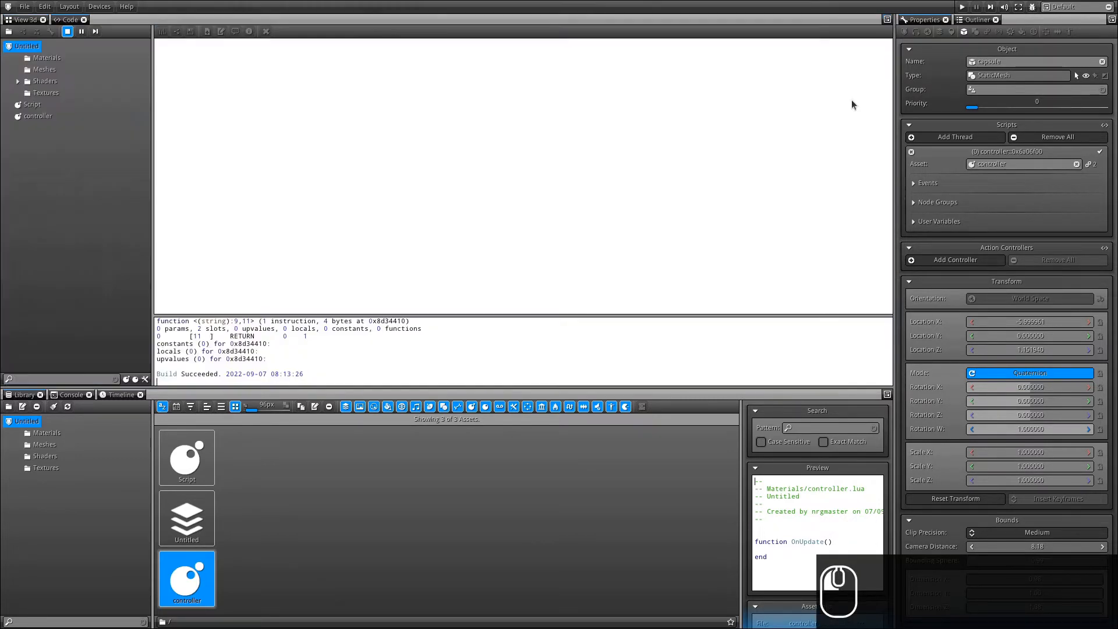
pyautogui.doubleClick(38, 116)
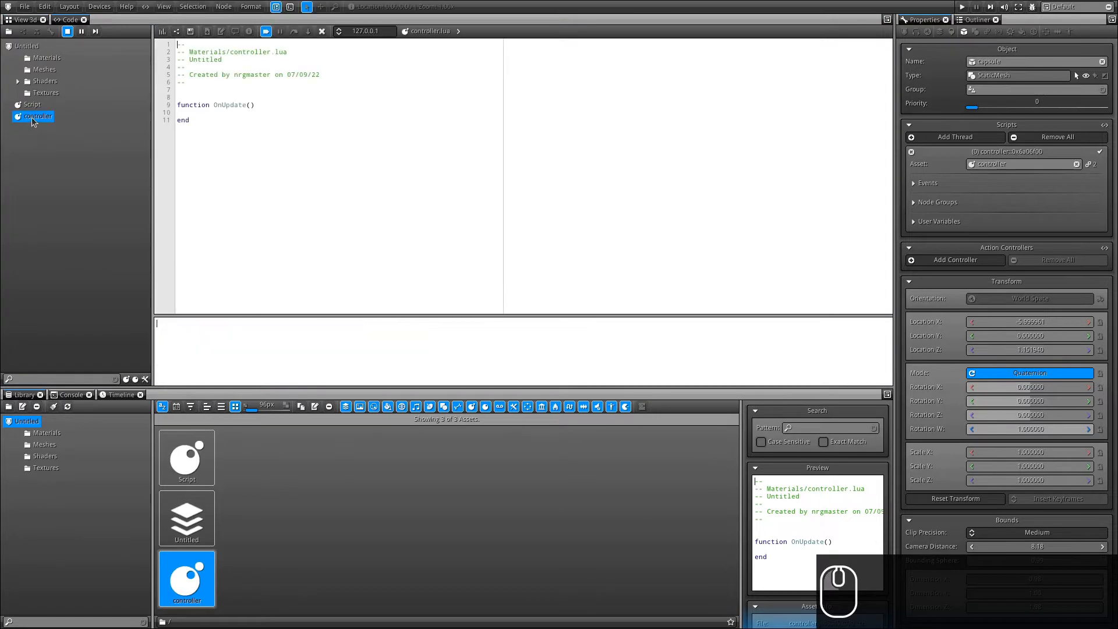
pyautogui.click(181, 111)
pyautogui.moveTo(181, 106); pyautogui.dragTo(270, 103)
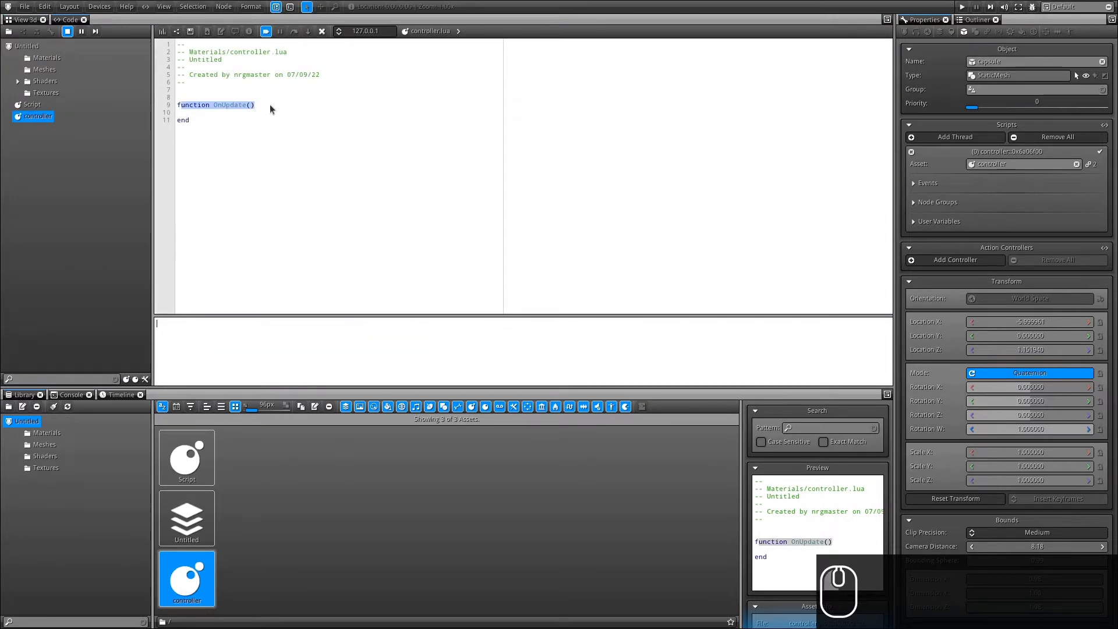
pyautogui.click(274, 98)
# Add an indented print(this) line inside OnUpdate and show the Console.
pyautogui.press('Down')
pyautogui.press('Down')
pyautogui.press('Return')
pyautogui.press('Return')
pyautogui.press('Up')
pyautogui.press('Tab')
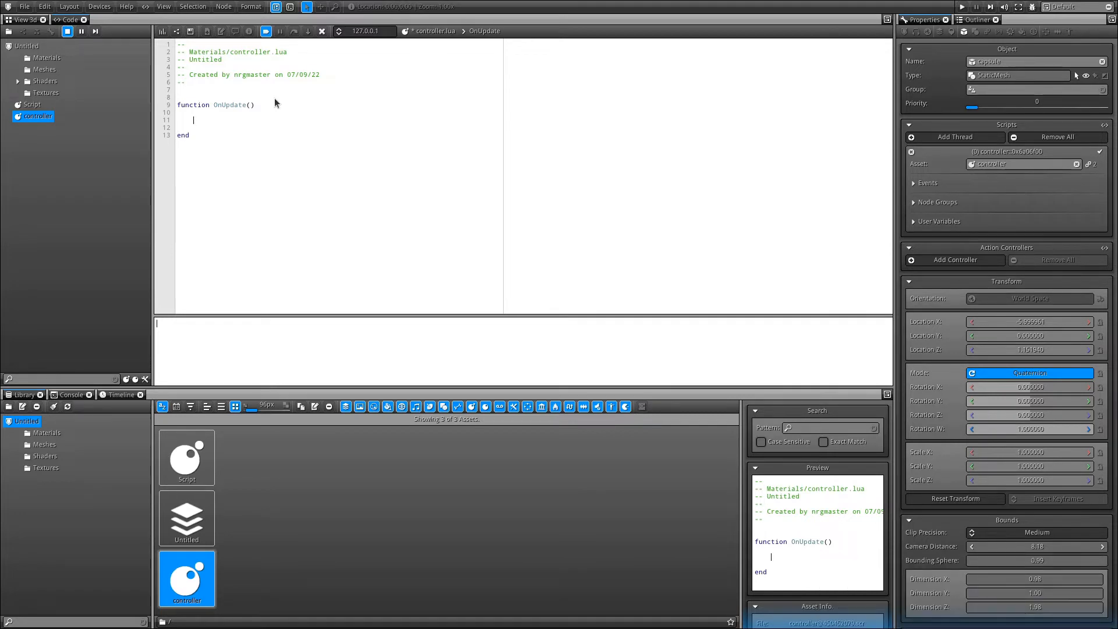
pyautogui.write('print')
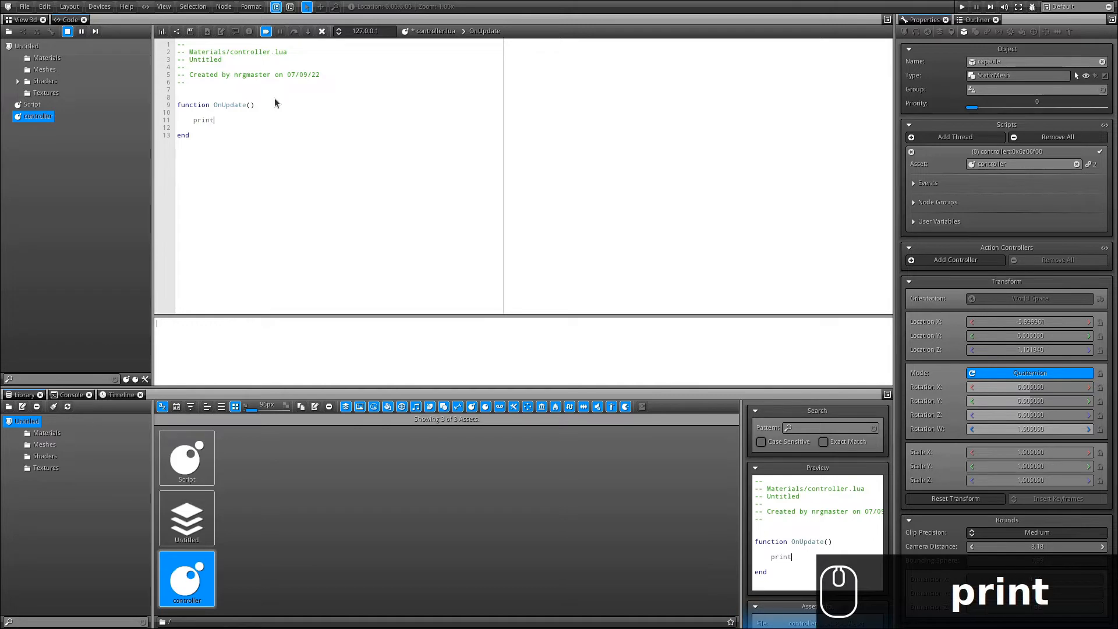
pyautogui.write('(this)')
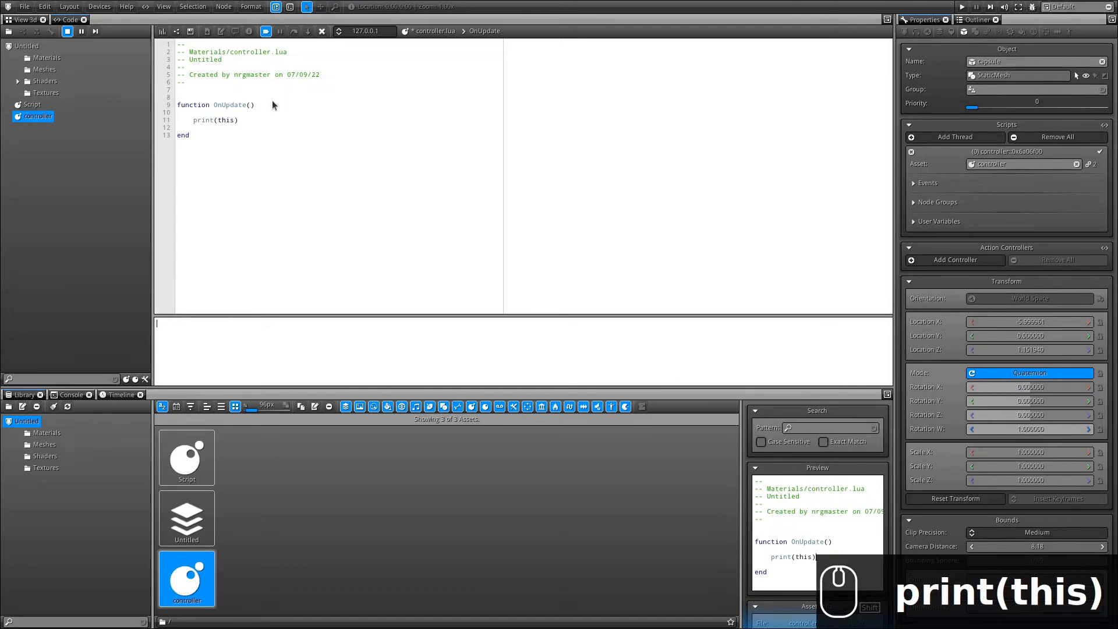
pyautogui.click(68, 394)
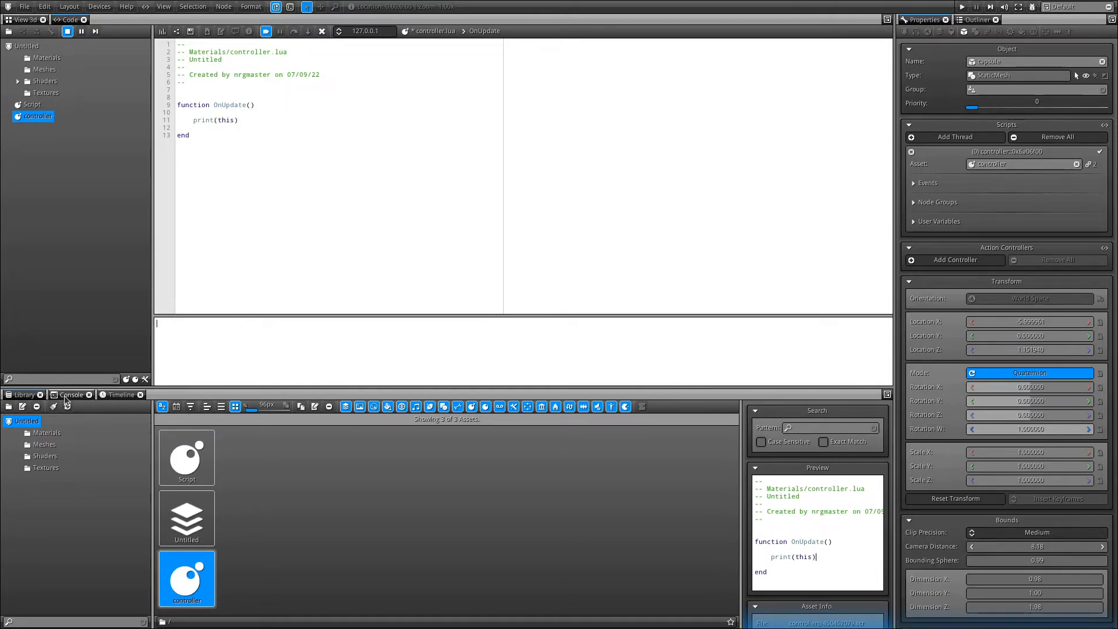
# Build and run controller.lua so the console prints the capsule object, then select the print(this) line.
pyautogui.click(159, 33)
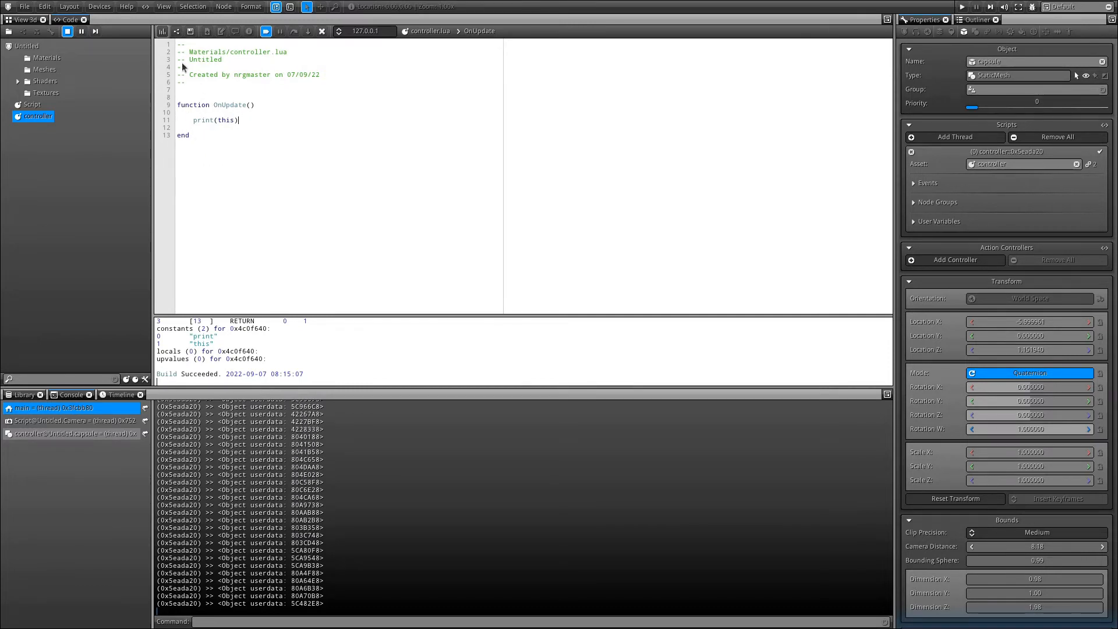
pyautogui.moveTo(240, 120); pyautogui.dragTo(187, 121)
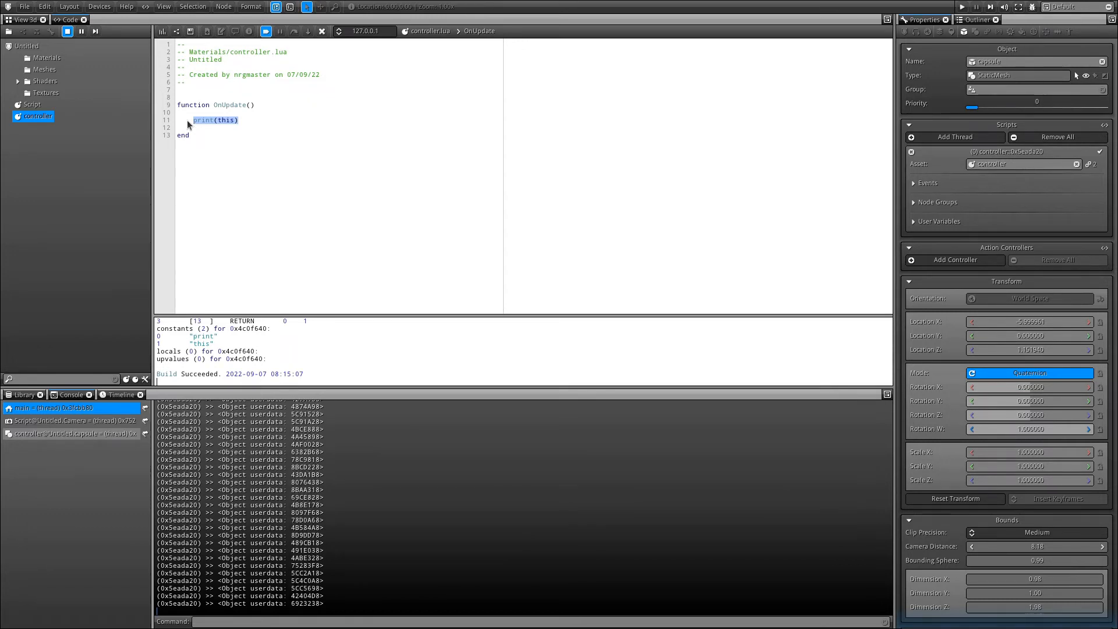
# Replace print(this) with 'local pbo = this.physicobject' and 'local rbd = pbo.rigidbody'.
pyautogui.write('local ')
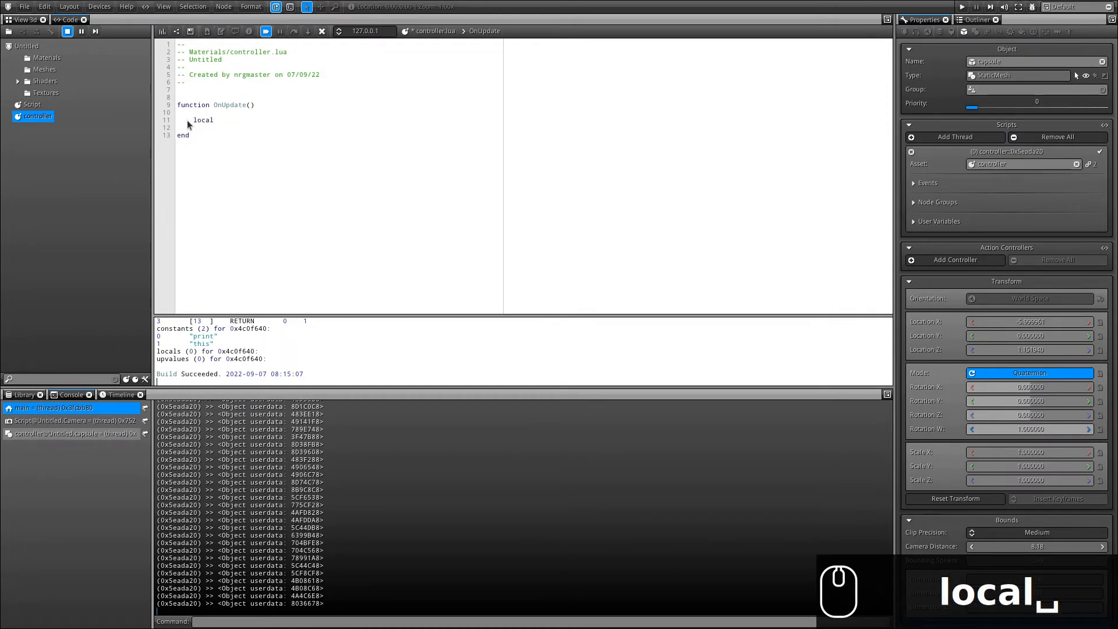
pyautogui.write('pbo ')
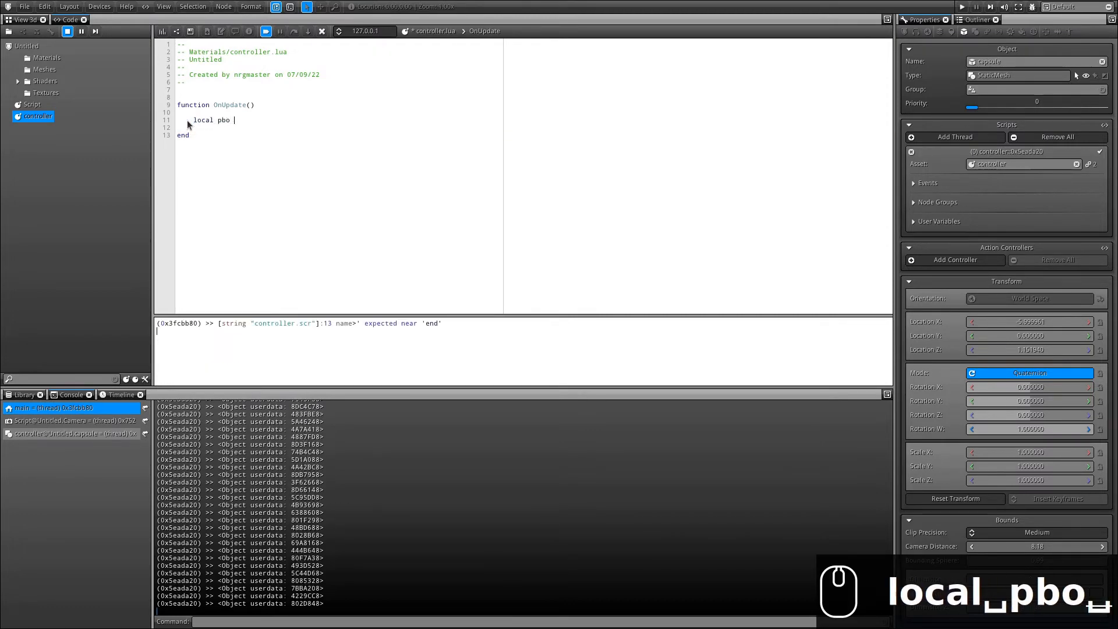
pyautogui.write('= ')
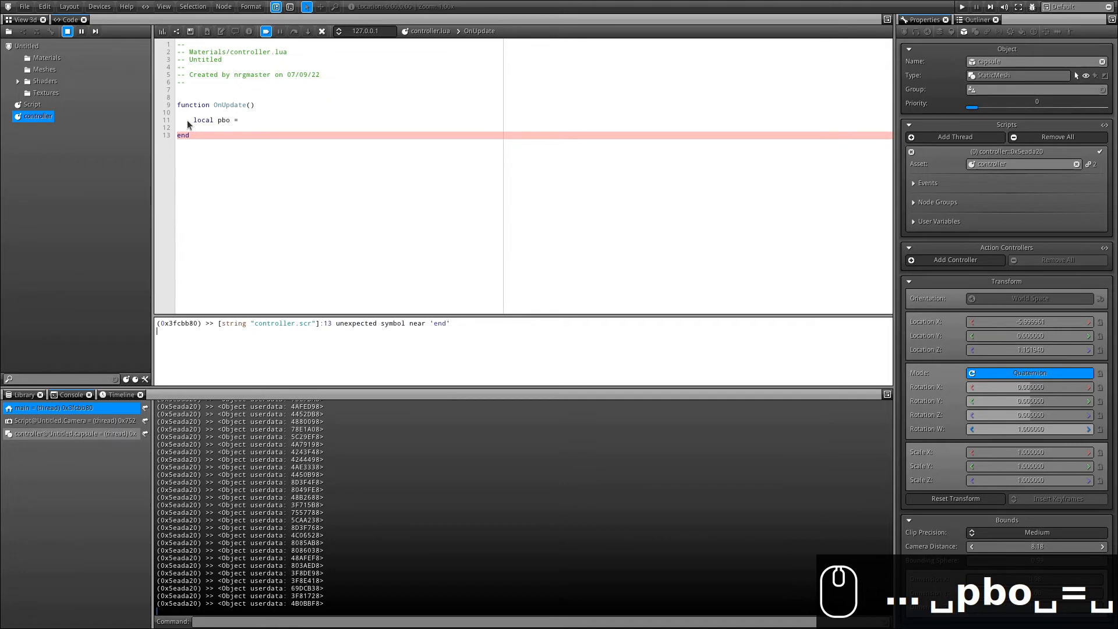
pyautogui.write('this.p')
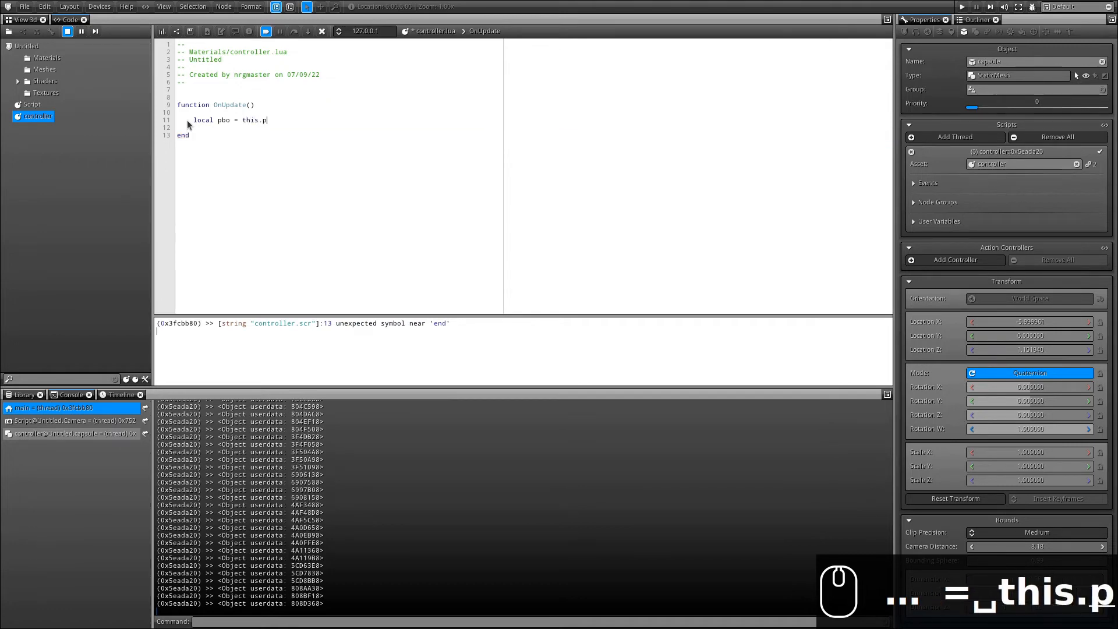
pyautogui.write('hysi')
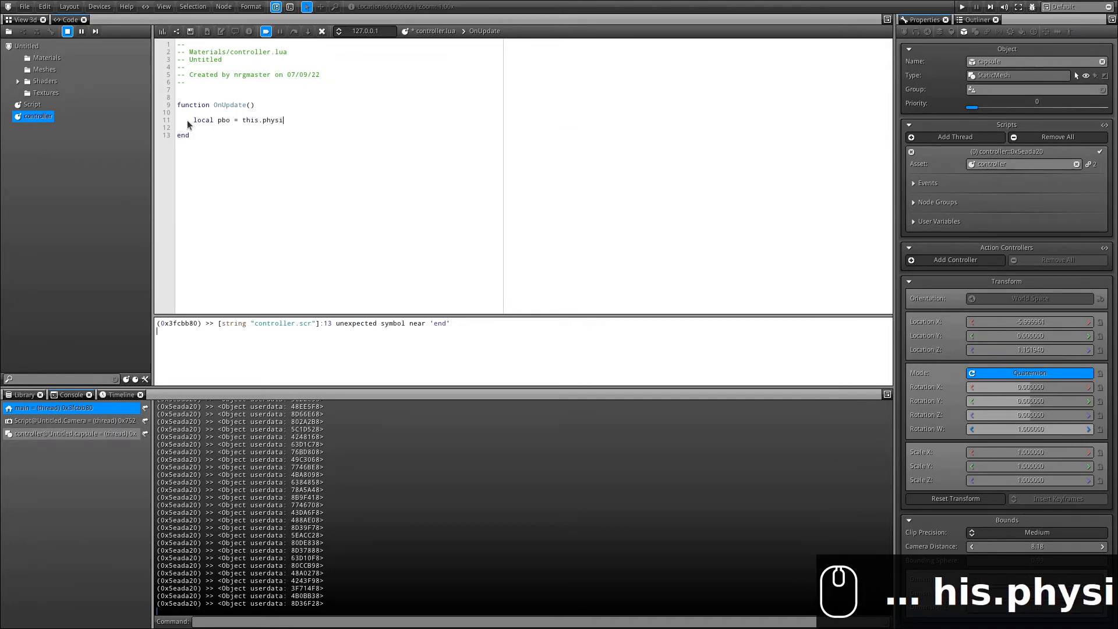
pyautogui.write('cobject')
pyautogui.press('Return')
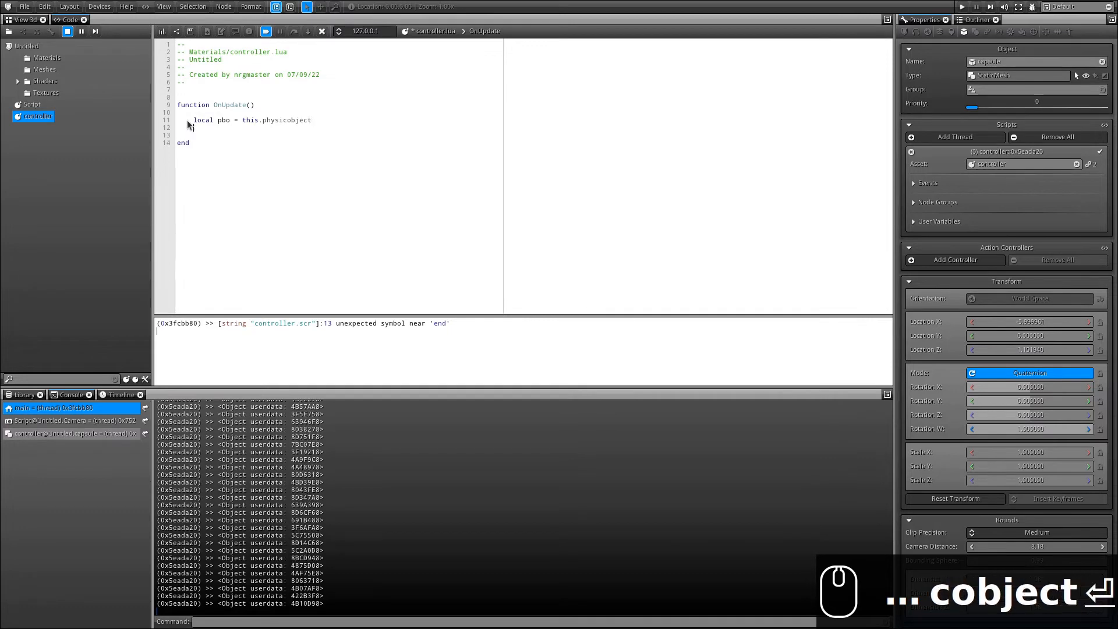
pyautogui.moveTo(247, 120); pyautogui.dragTo(311, 121)
pyautogui.click(239, 127)
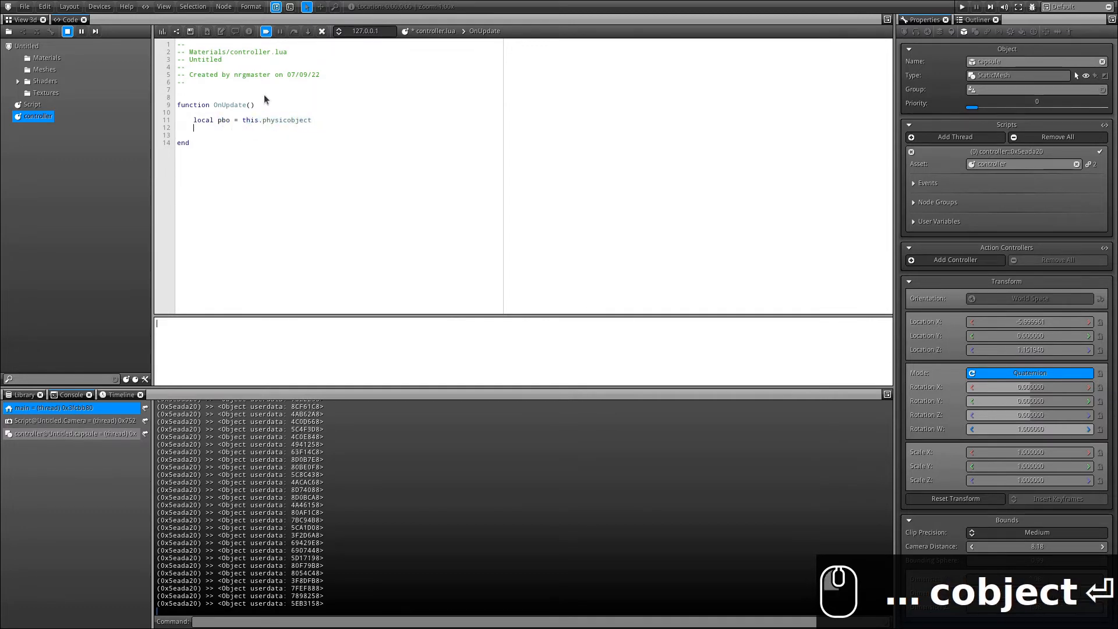
pyautogui.write('local r')
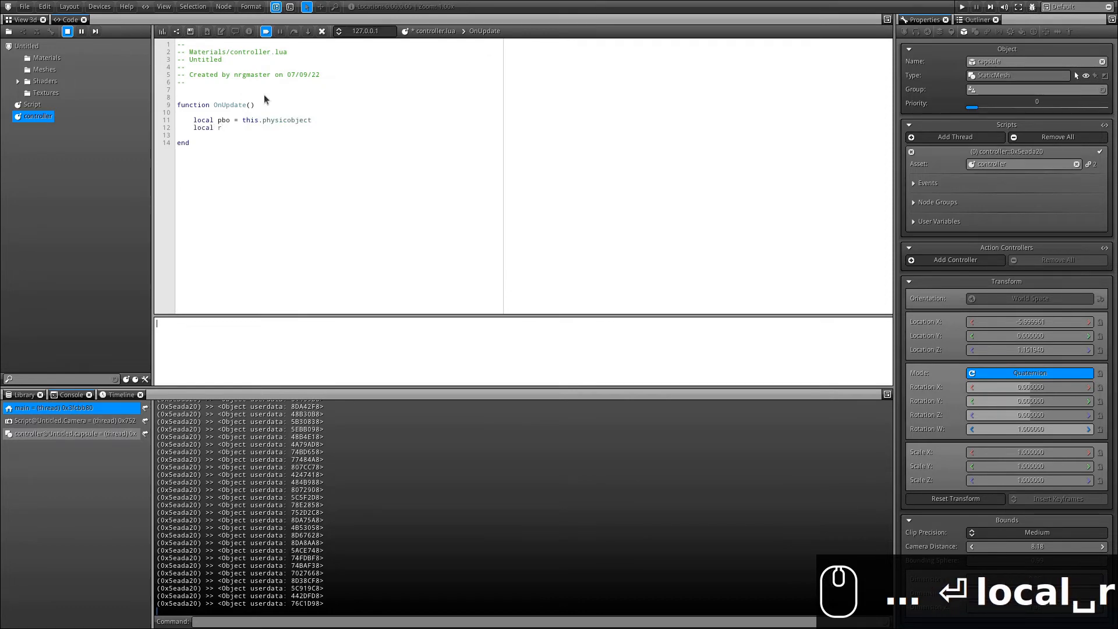
pyautogui.write('bd = pbo.')
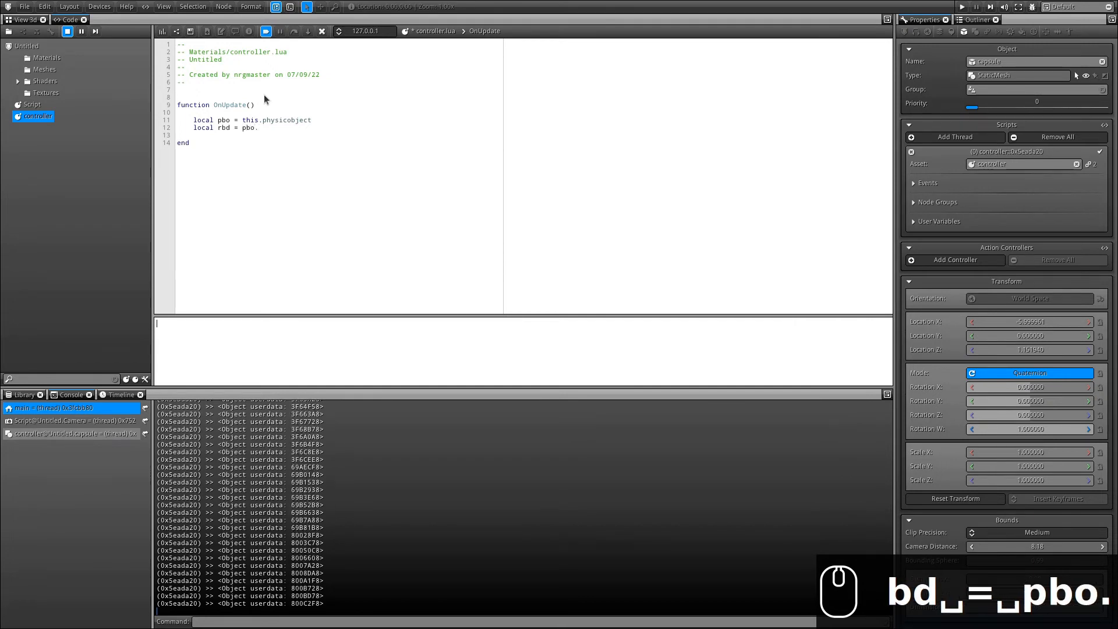
pyautogui.write('rigidbo')
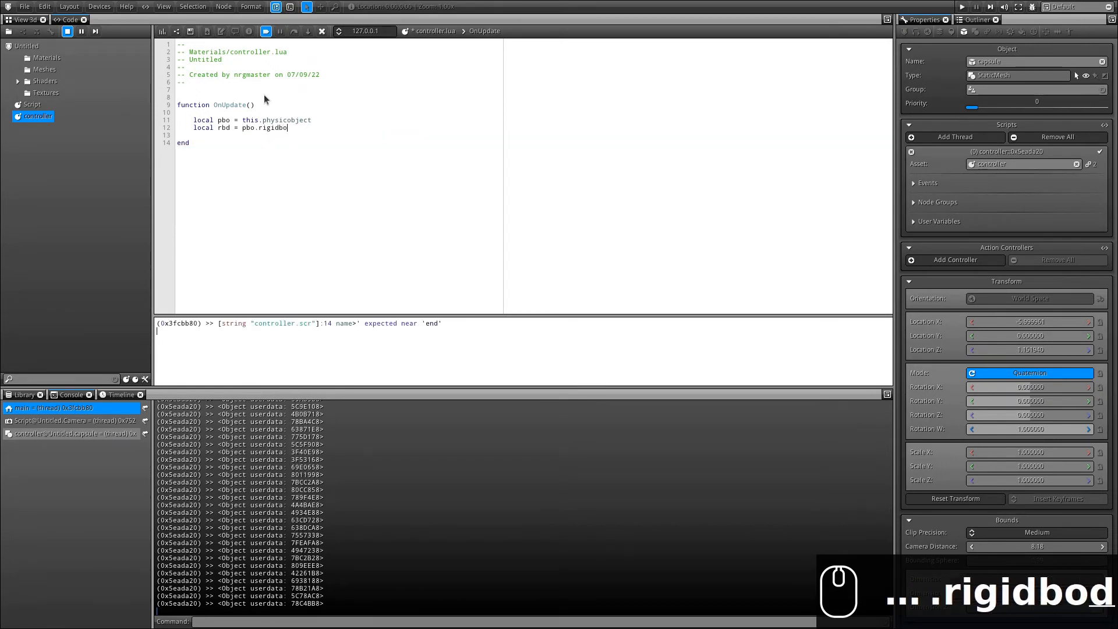
pyautogui.write('dy')
pyautogui.press('Return')
pyautogui.press('Return')
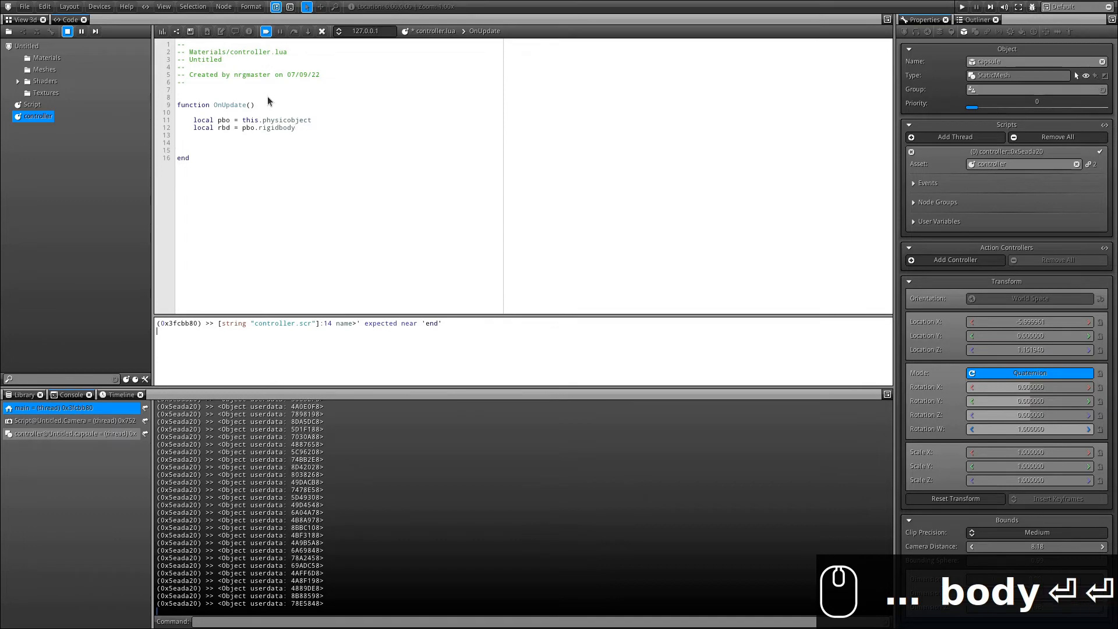
pyautogui.click(23, 20)
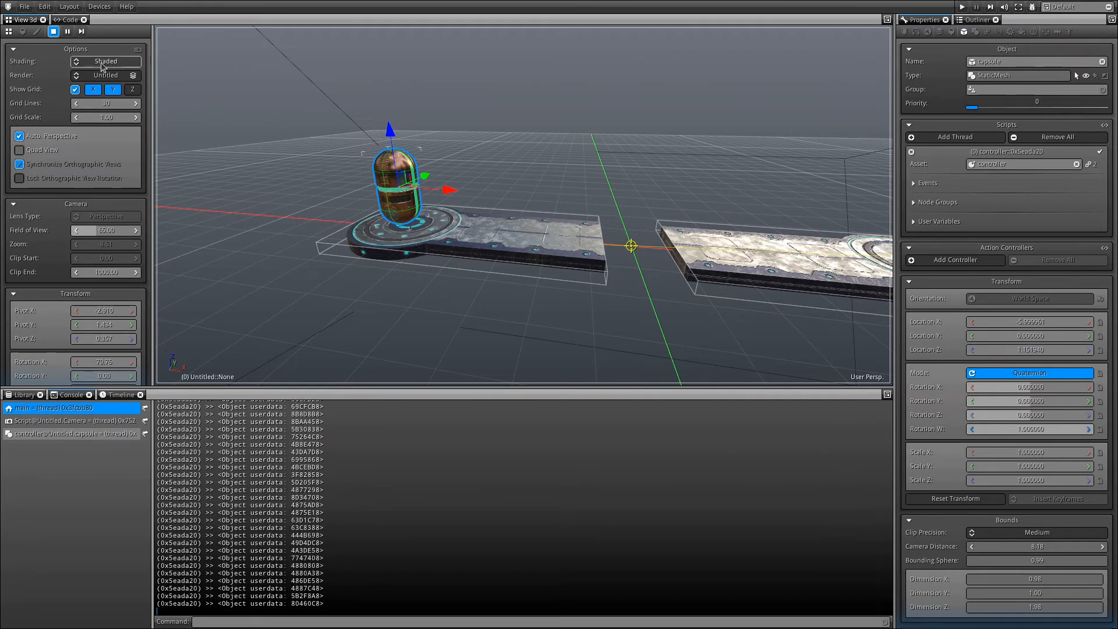
# Write the condition 'if App:GetKey(100).pressed then -- d' in OnUpdate.
pyautogui.click(69, 19)
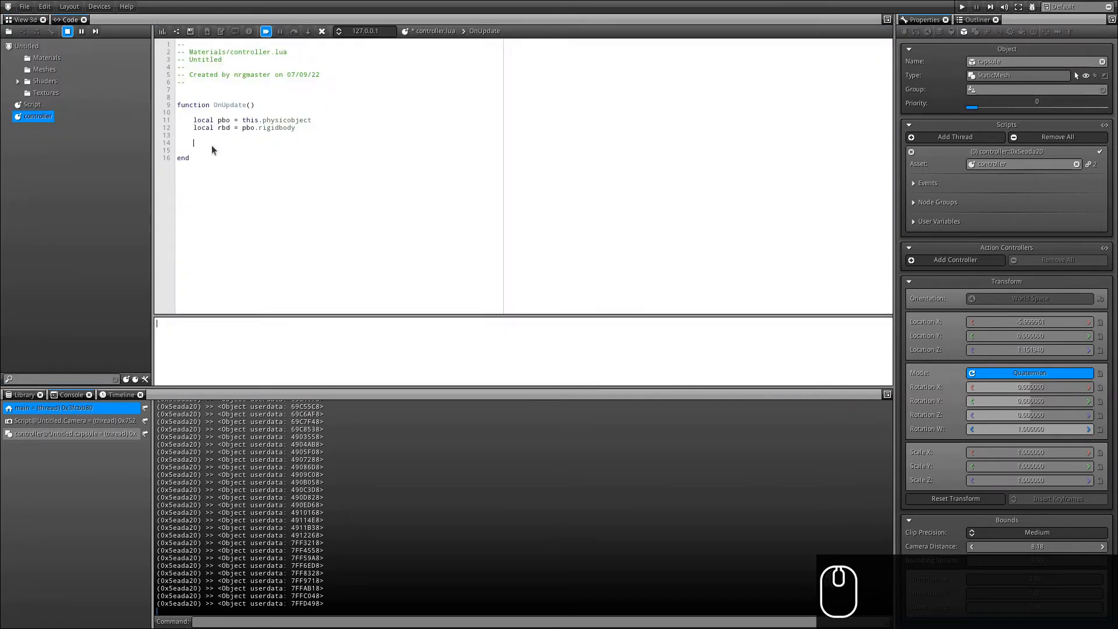
pyautogui.write('if')
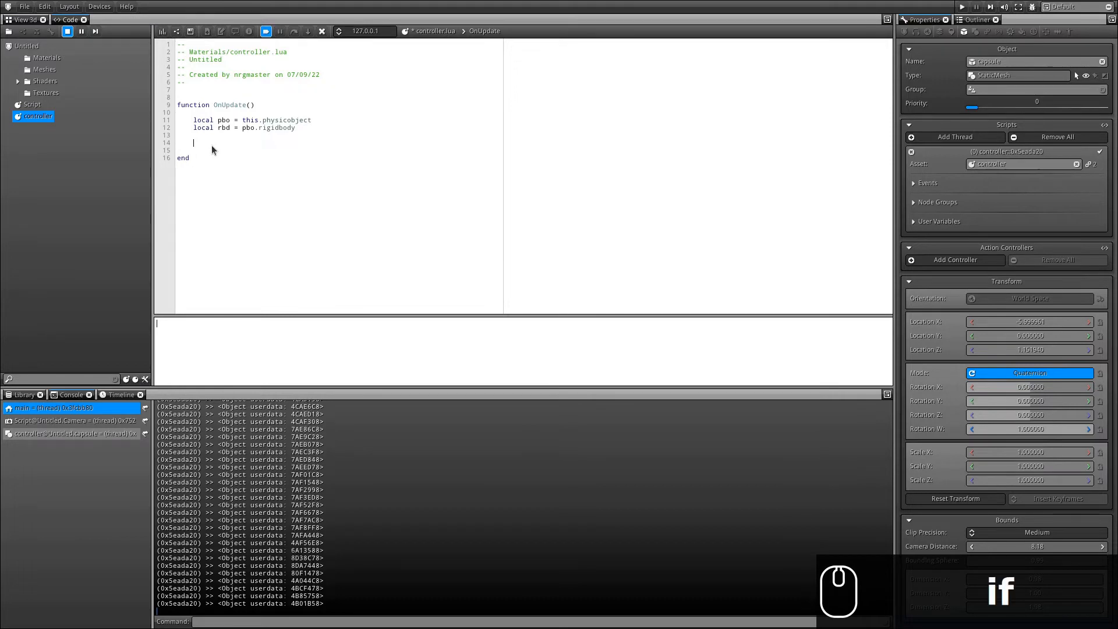
pyautogui.click(211, 145)
pyautogui.write('if')
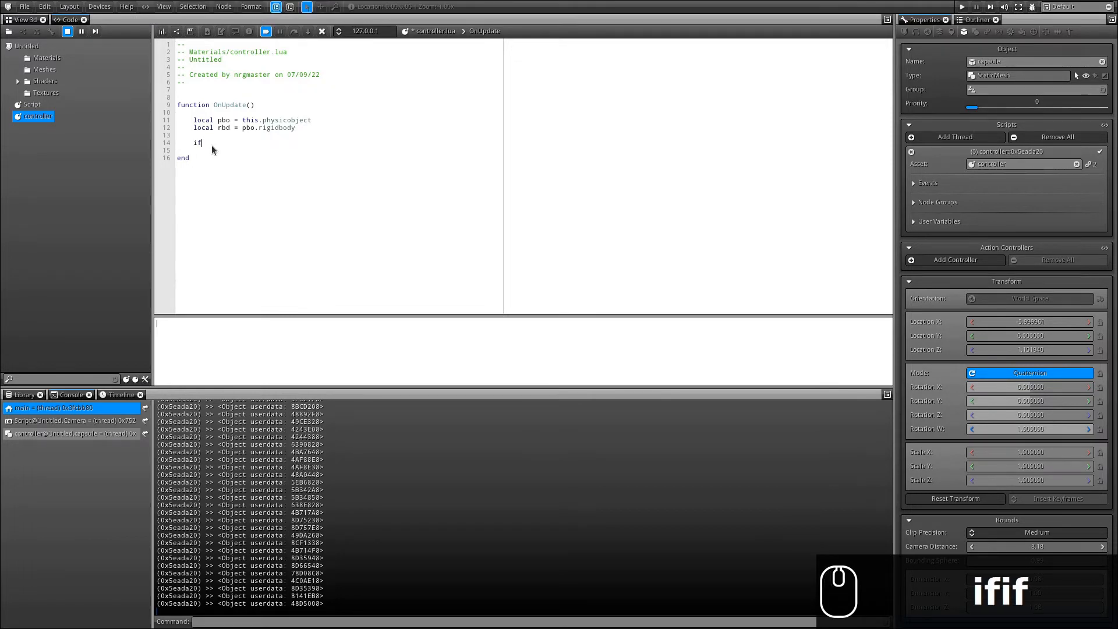
pyautogui.write(' App:GetK')
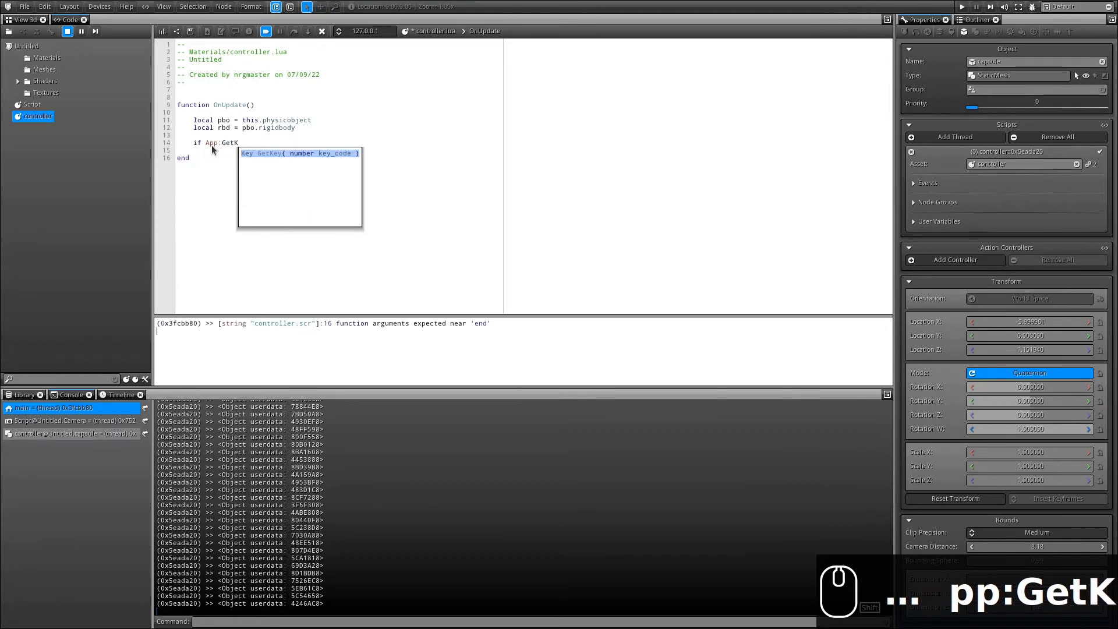
pyautogui.press('Return')
pyautogui.hotkey('shift', 'Left')
pyautogui.hotkey('shift', 'Left')
pyautogui.hotkey('shift', 'Left')
pyautogui.hotkey('shift', 'Left')
pyautogui.hotkey('shift', 'Left')
pyautogui.hotkey('shift', 'Left')
pyautogui.hotkey('shift', 'Left')
pyautogui.hotkey('shift', 'Left')
pyautogui.hotkey('shift', 'Left')
pyautogui.hotkey('shift', 'Left')
pyautogui.hotkey('shift', 'Left')
pyautogui.hotkey('shift', 'Left')
pyautogui.hotkey('shift', 'Left')
pyautogui.hotkey('shift', 'Left')
pyautogui.hotkey('shift', 'Left')
pyautogui.press('BackSpace')
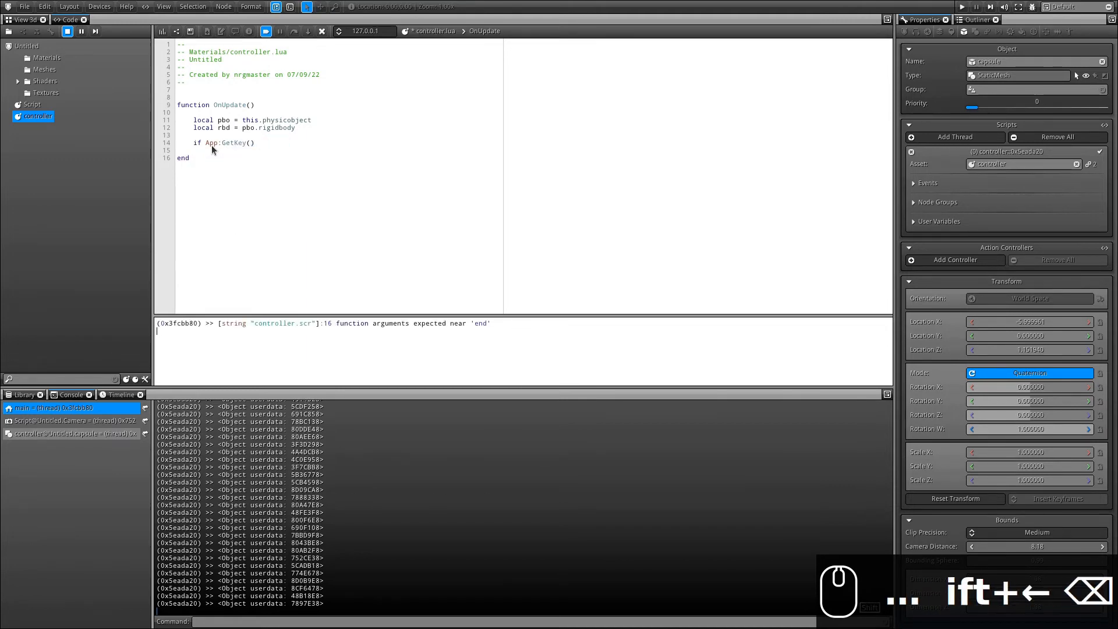
pyautogui.write('1--')
pyautogui.press('BackSpace')
pyautogui.press('BackSpace')
pyautogui.write('00')
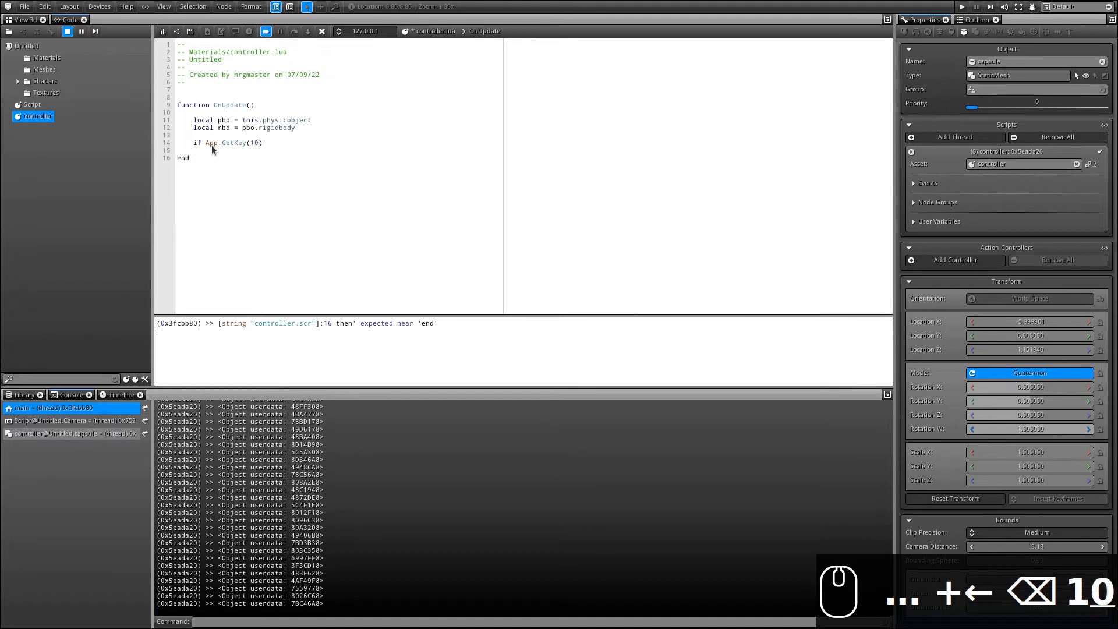
pyautogui.press('Right')
pyautogui.write('-- d')
pyautogui.press('Left')
pyautogui.press('Left')
pyautogui.press('Left')
pyautogui.press('Left')
pyautogui.press('Left')
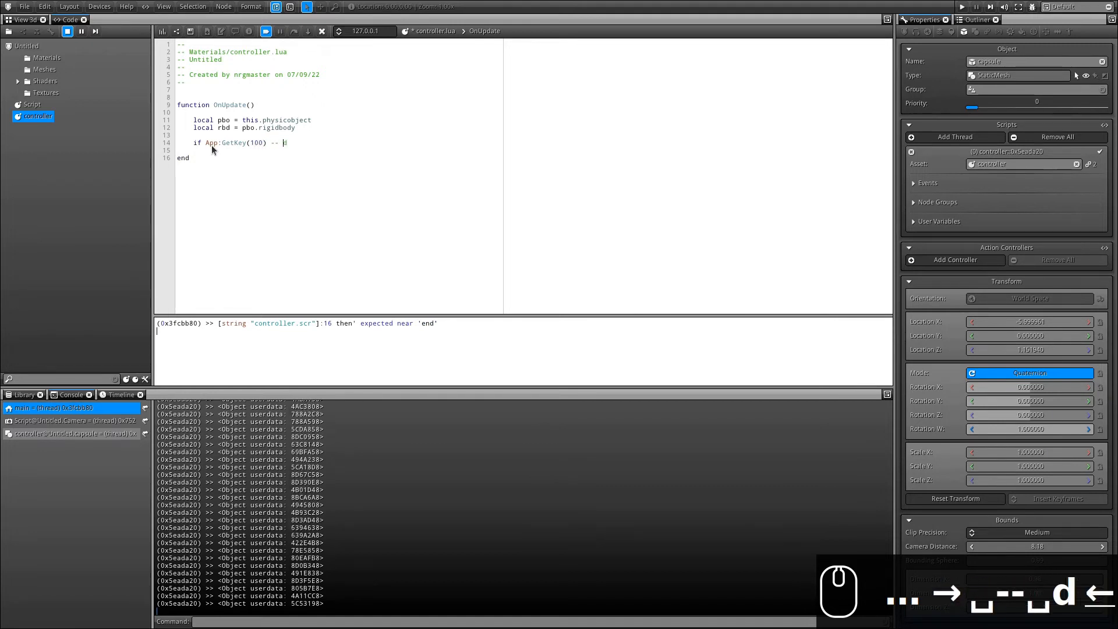
pyautogui.write('.pressed then')
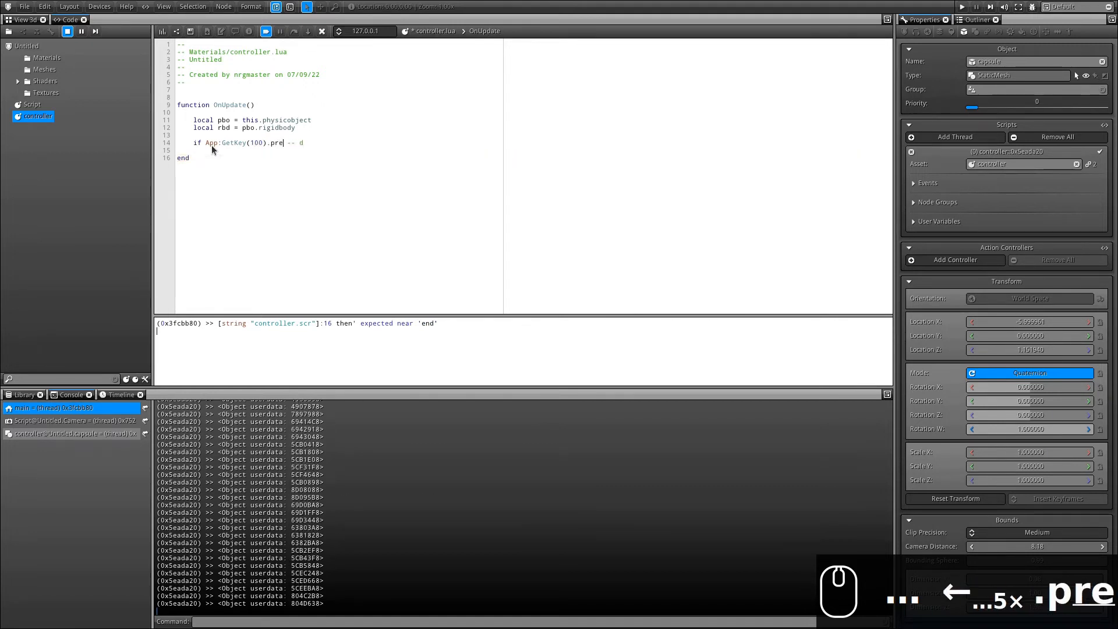
# Close the if-block with end and begin 'rbd.linear_velocity.x =' inside it.
pyautogui.press('Down')
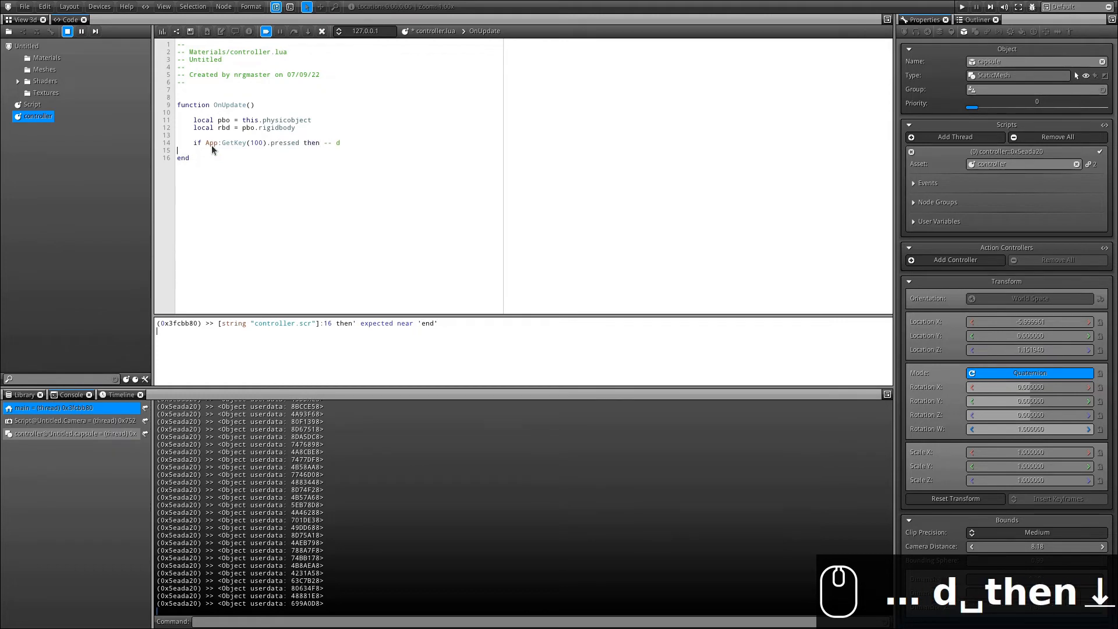
pyautogui.press('Return')
pyautogui.press('Return')
pyautogui.press('Up')
pyautogui.press('Tab')
pyautogui.write('end')
pyautogui.press('Up')
pyautogui.press('Return')
pyautogui.press('Tab')
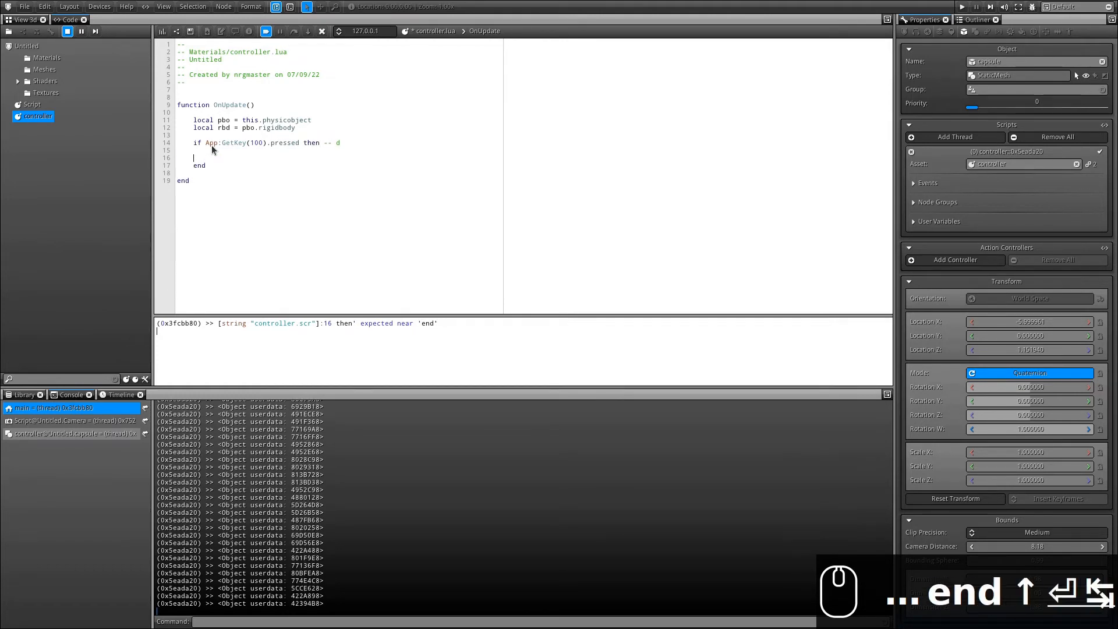
pyautogui.write('r')
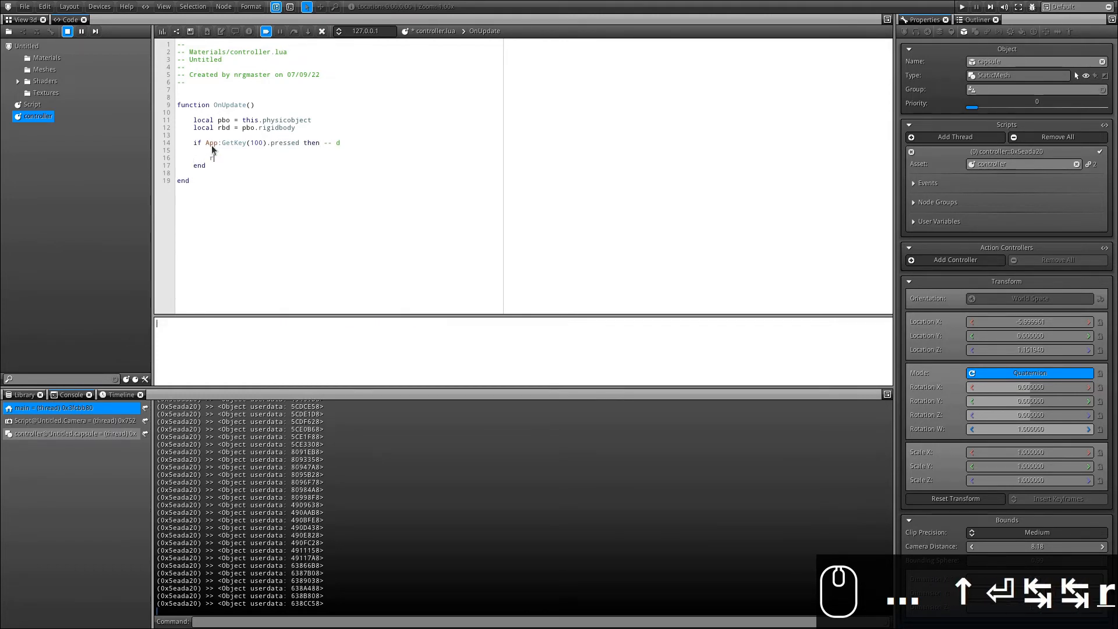
pyautogui.write('bd.li')
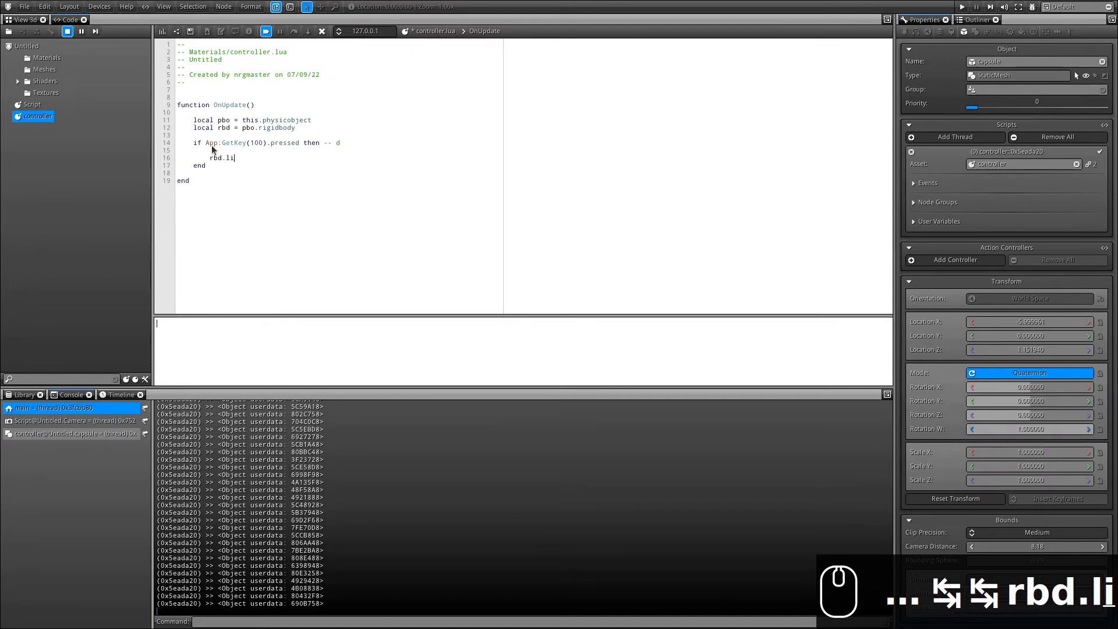
pyautogui.write('near_velo')
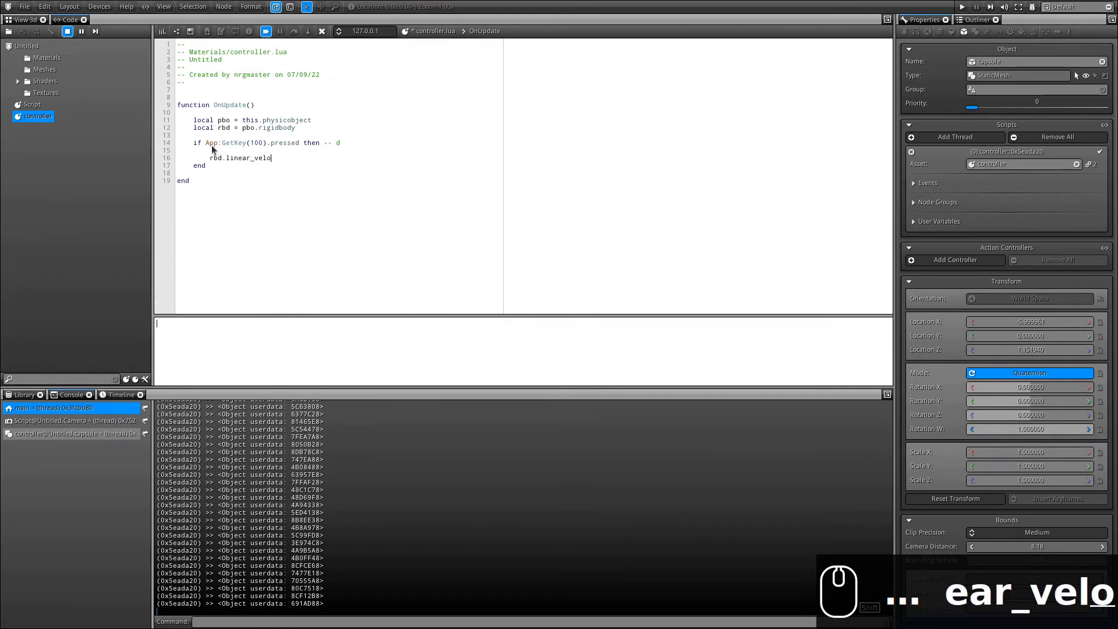
pyautogui.write('city')
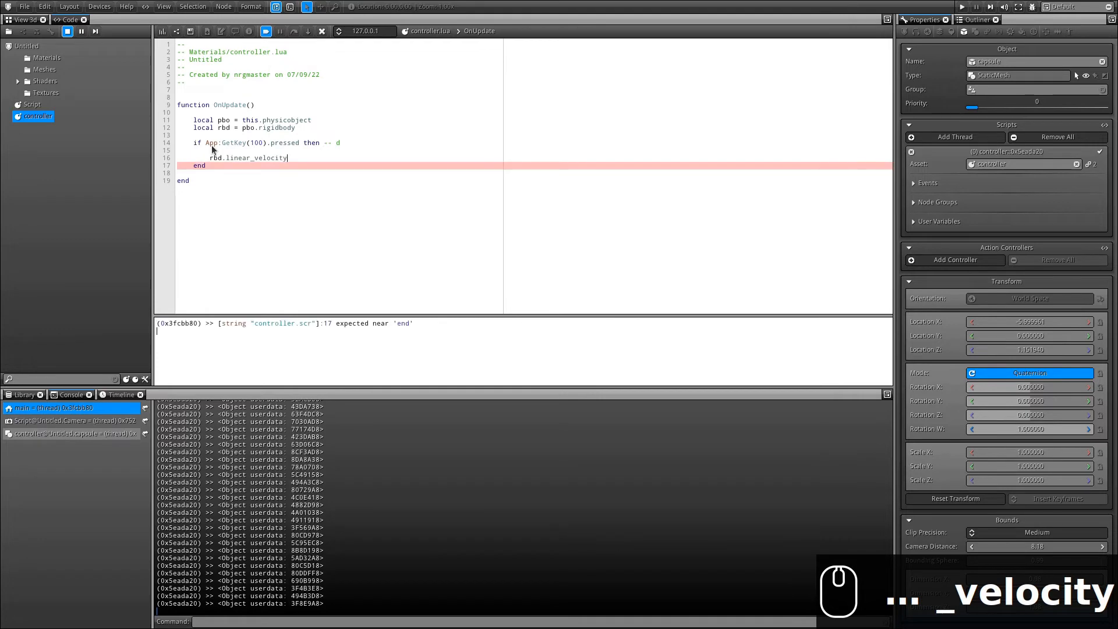
pyautogui.write('.x =')
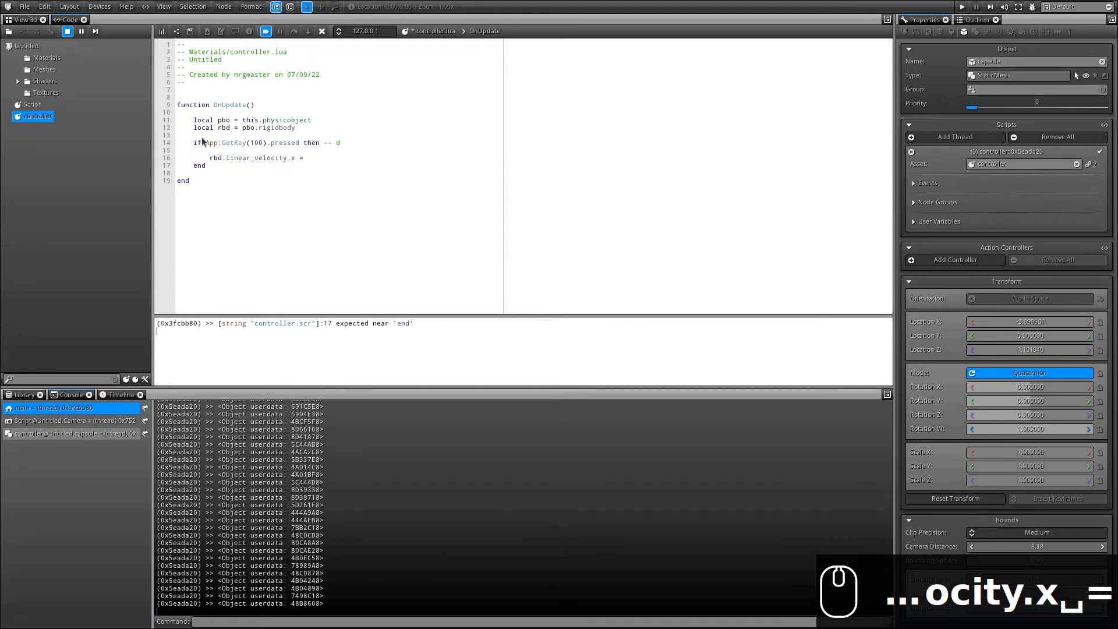
pyautogui.click(24, 19)
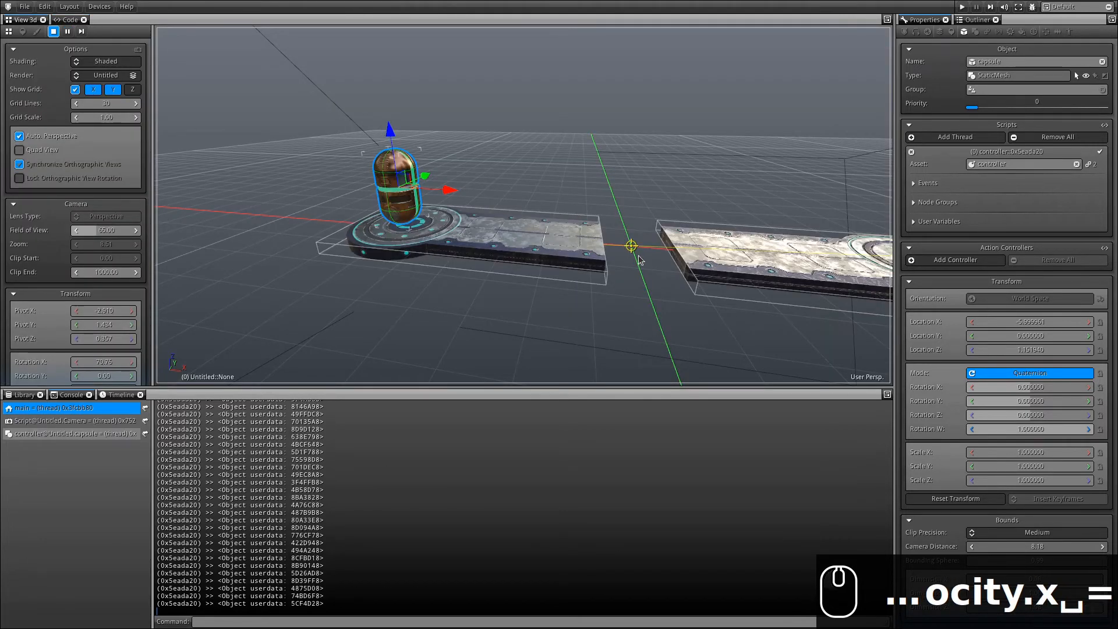
# Complete the line as rbd.linear_velocity.x = rbd.linear_velocity.x + 0.1 and send the script.
pyautogui.click(70, 20)
pyautogui.moveTo(209, 161); pyautogui.dragTo(307, 162)
pyautogui.hotkey('ctrl', 'c')
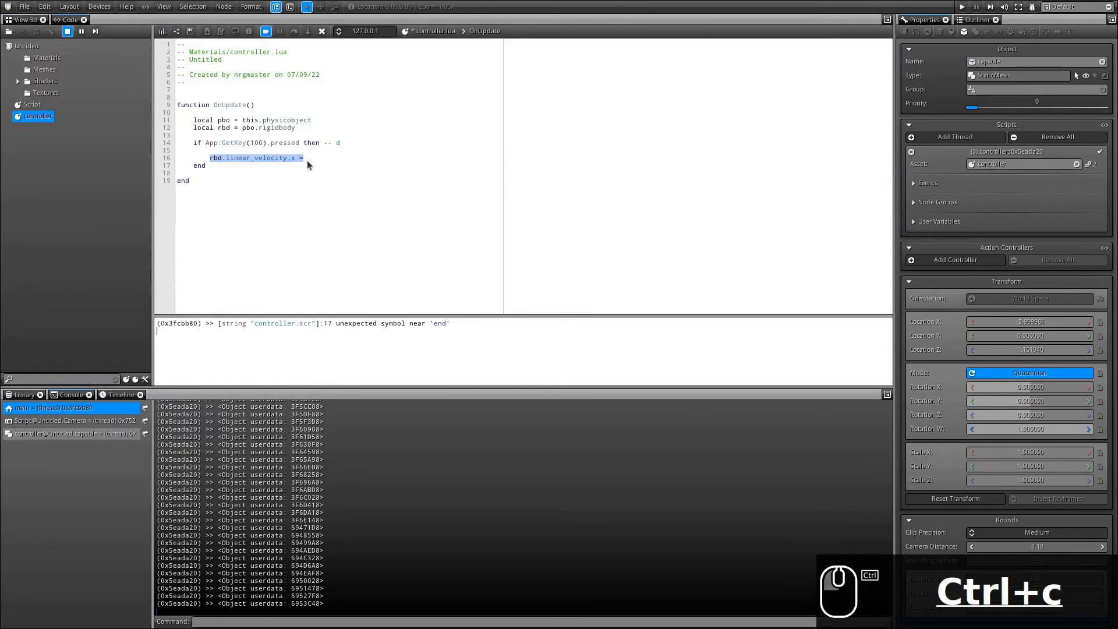
pyautogui.click(307, 161)
pyautogui.hotkey('ctrl', 'v')
pyautogui.press('BackSpace')
pyautogui.write('+')
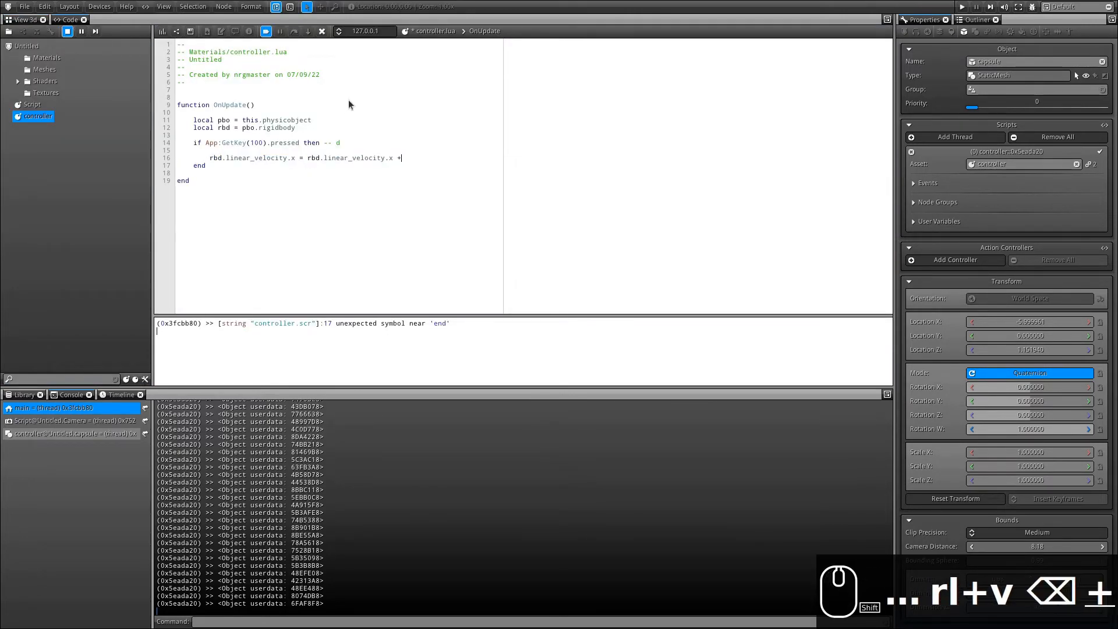
pyautogui.write(' 0.1')
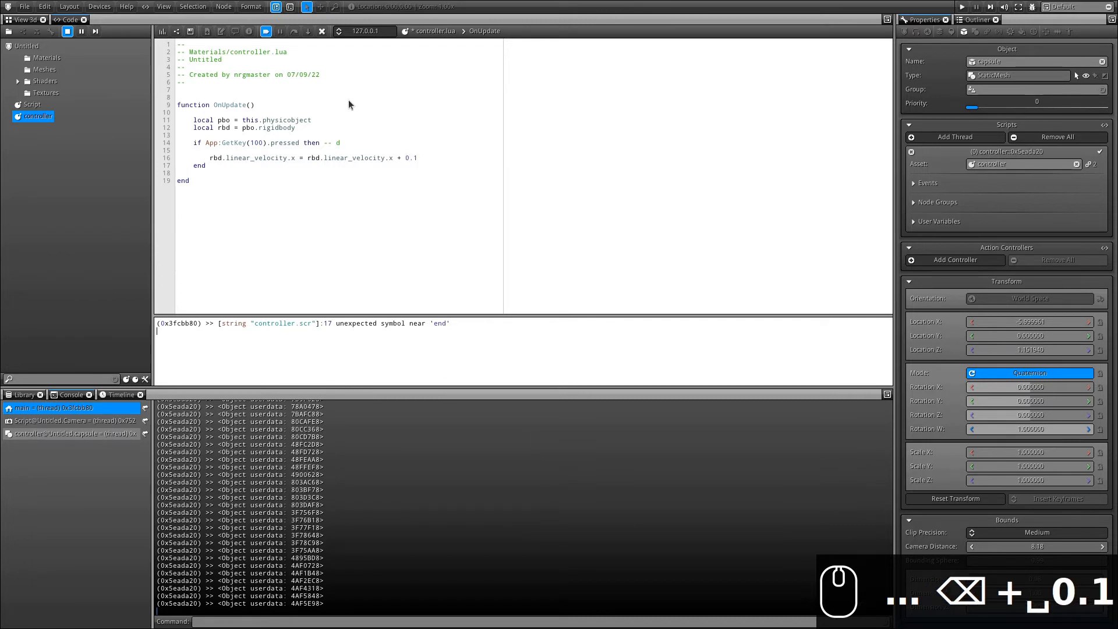
pyautogui.click(165, 34)
# Test in the Application render by holding D, sending the capsule sliding right off the platforms.
pyautogui.click(18, 22)
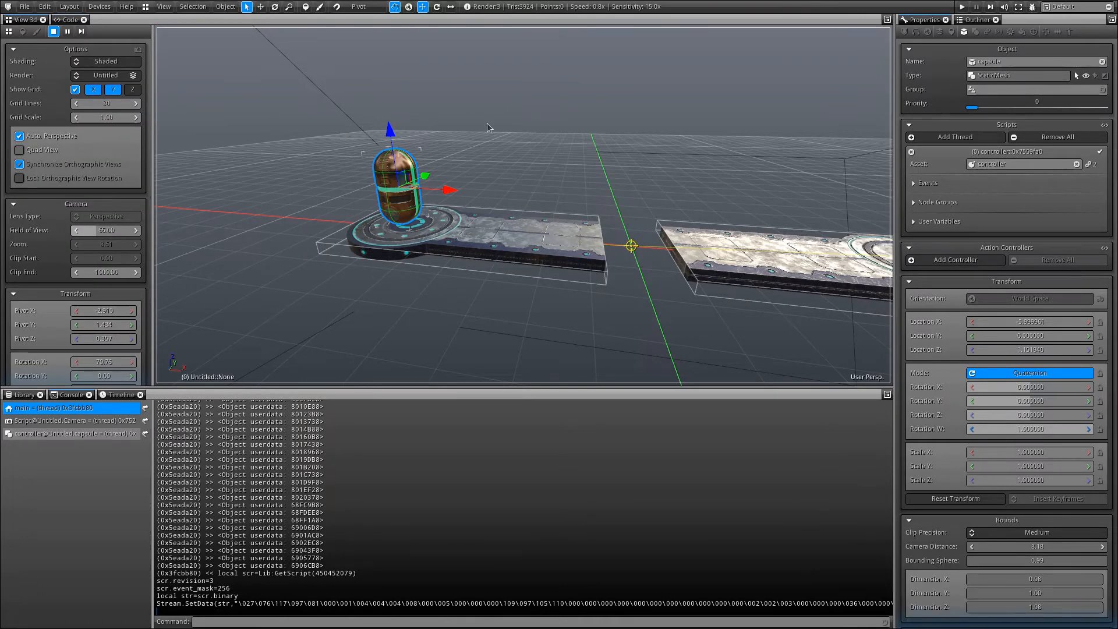
pyautogui.moveTo(488, 124); pyautogui.dragTo(462, 150, button='right')
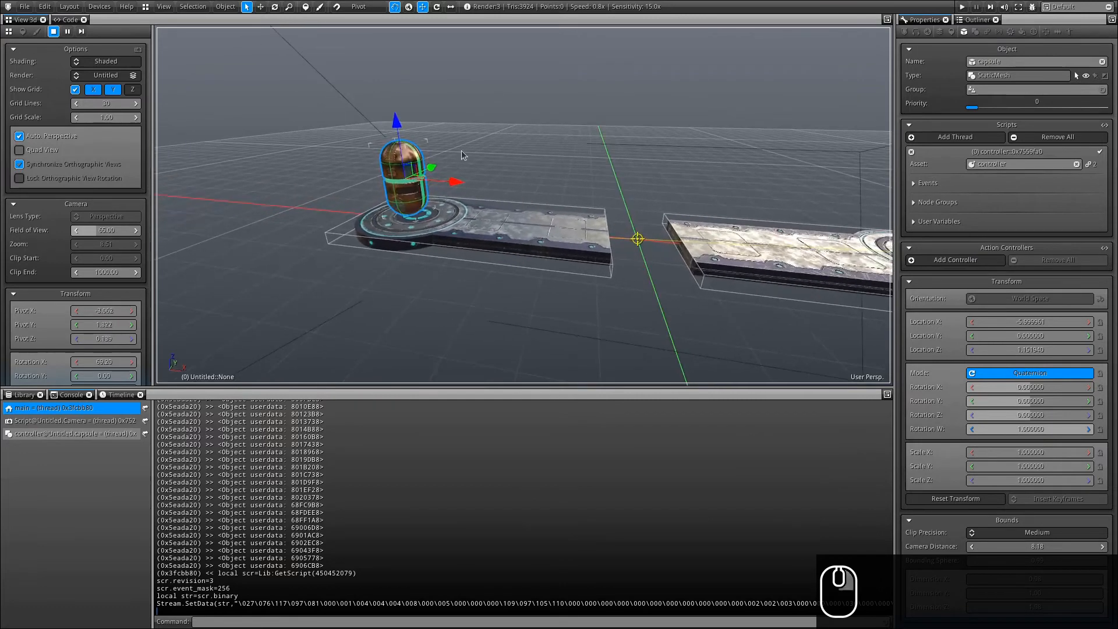
pyautogui.click(106, 76)
pyautogui.click(107, 108)
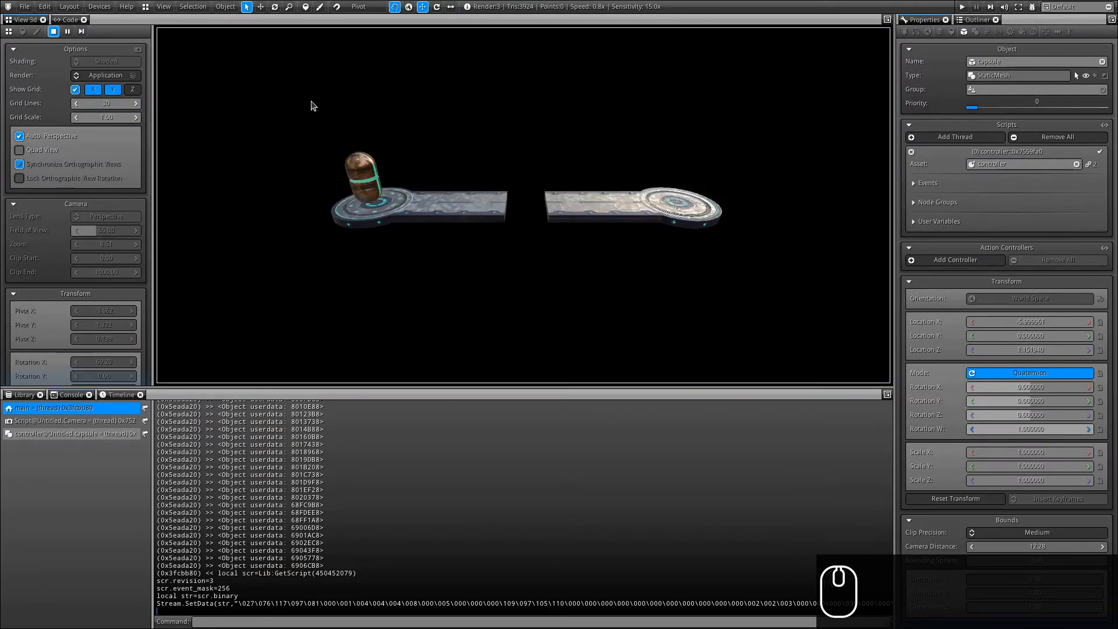
pyautogui.press('d')
pyautogui.press('d')
pyautogui.press('d')
pyautogui.press('d')
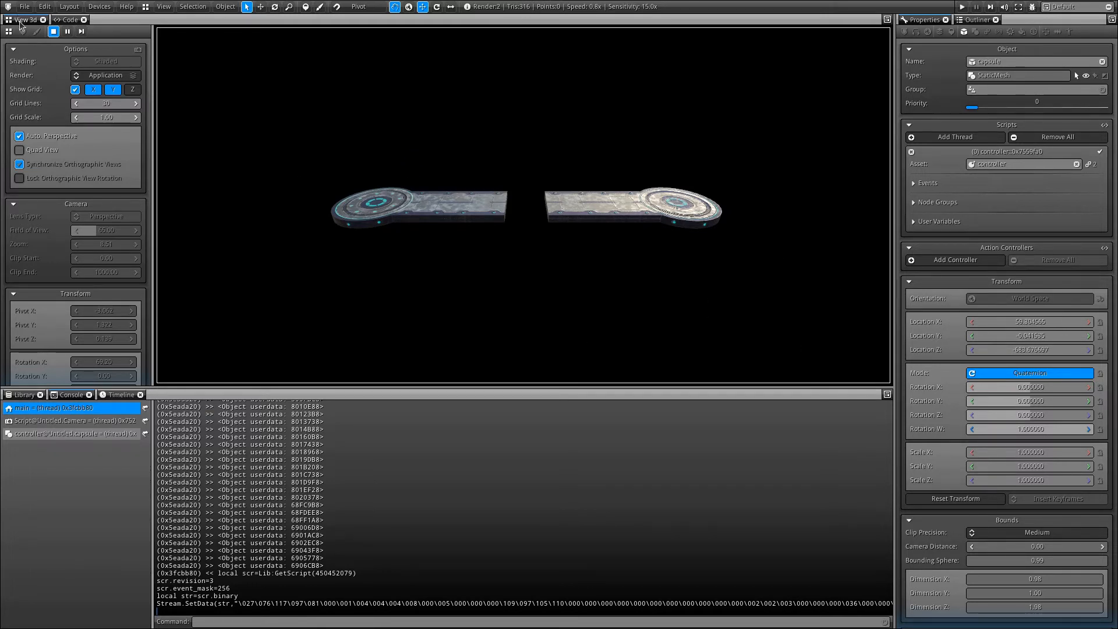
pyautogui.click(104, 75)
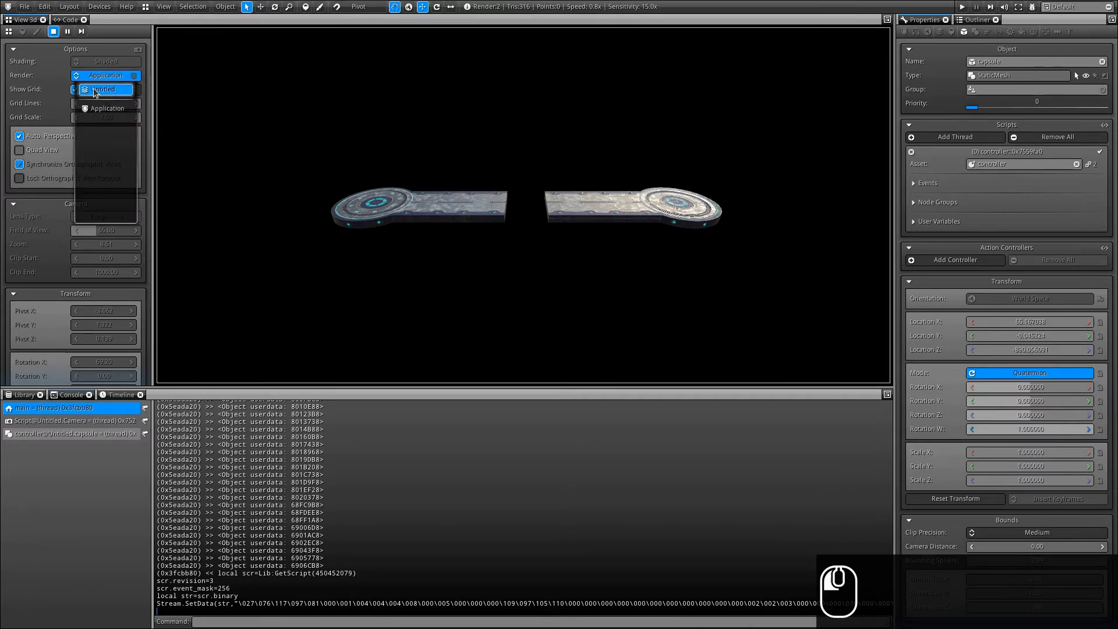
# Return to the Untitled render and reset the capsule's transform from its physics properties.
pyautogui.click(95, 91)
pyautogui.keyDown('alt'); pyautogui.moveTo(502, 196); pyautogui.dragTo(471, 243); pyautogui.keyUp('alt')
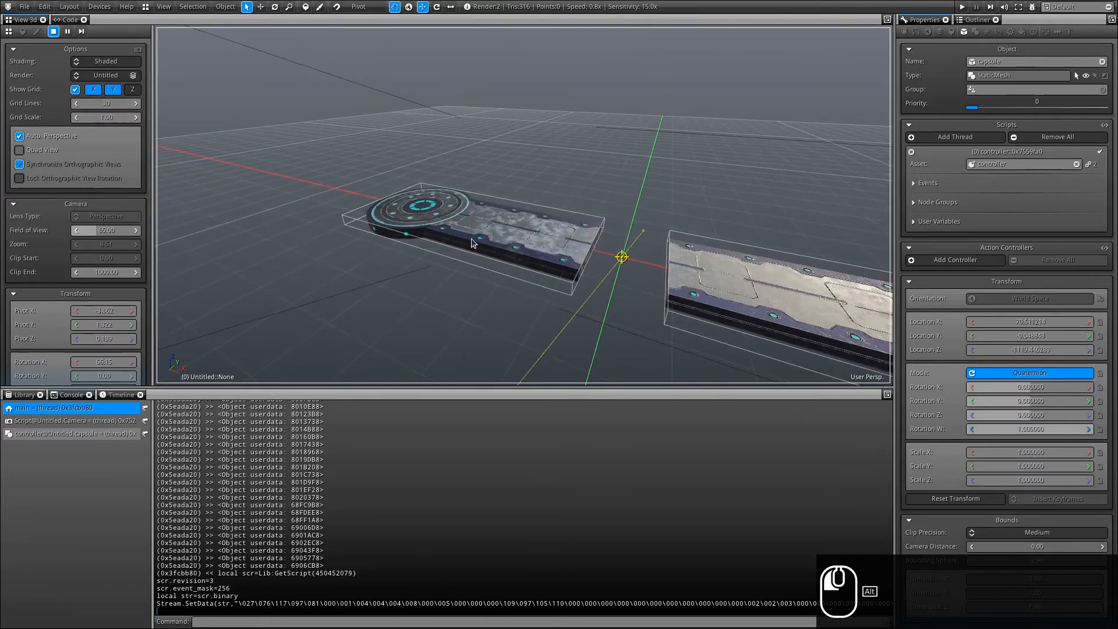
pyautogui.click(1011, 32)
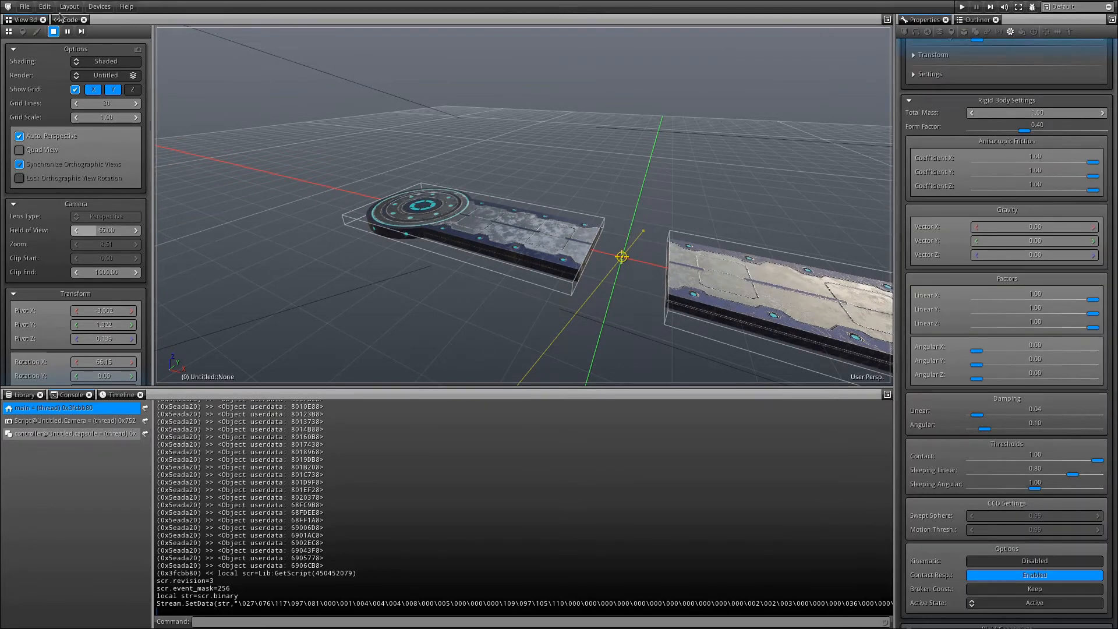
pyautogui.scroll(2, 931, 103)
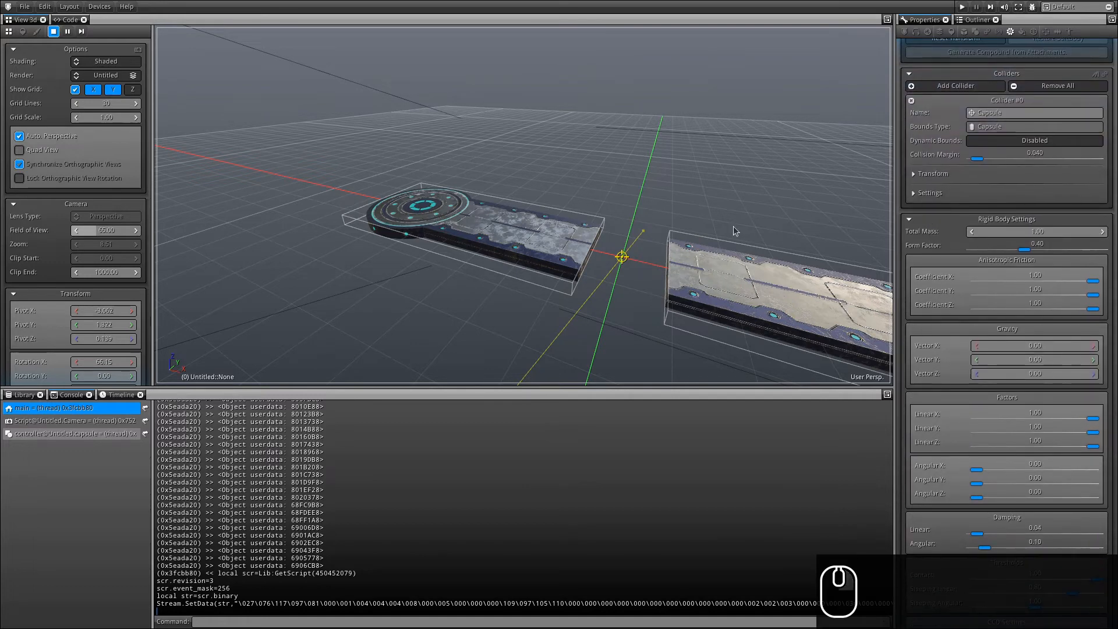
pyautogui.scroll(3, 925, 243)
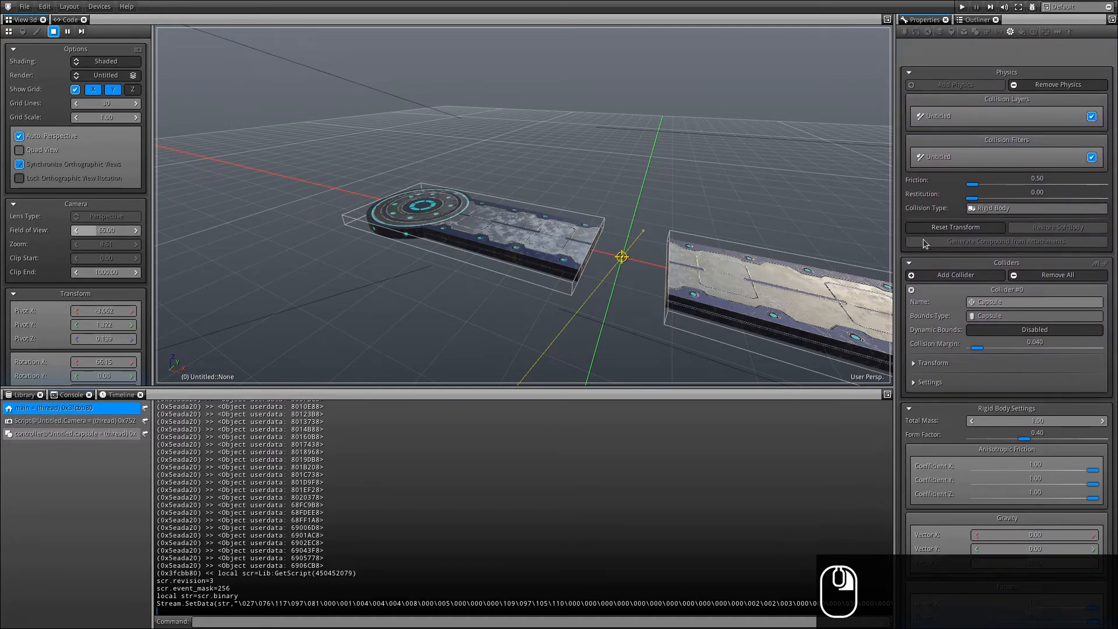
pyautogui.click(956, 234)
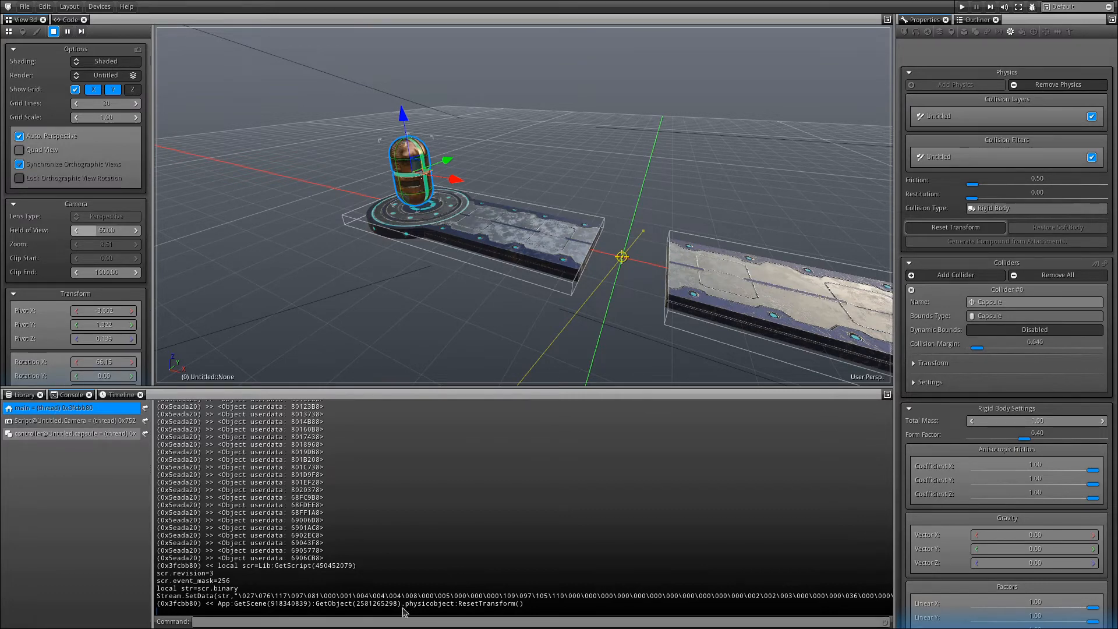
# Copy the logged ResetTransform() call from the console.
pyautogui.moveTo(405, 611); pyautogui.dragTo(538, 612)
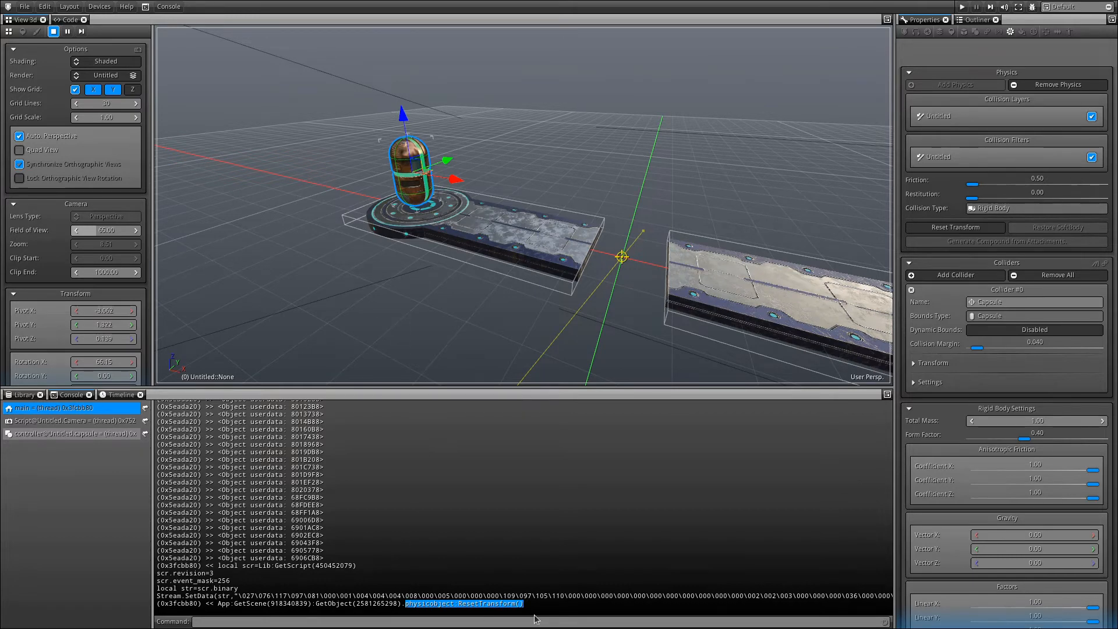
pyautogui.moveTo(455, 605); pyautogui.dragTo(543, 607)
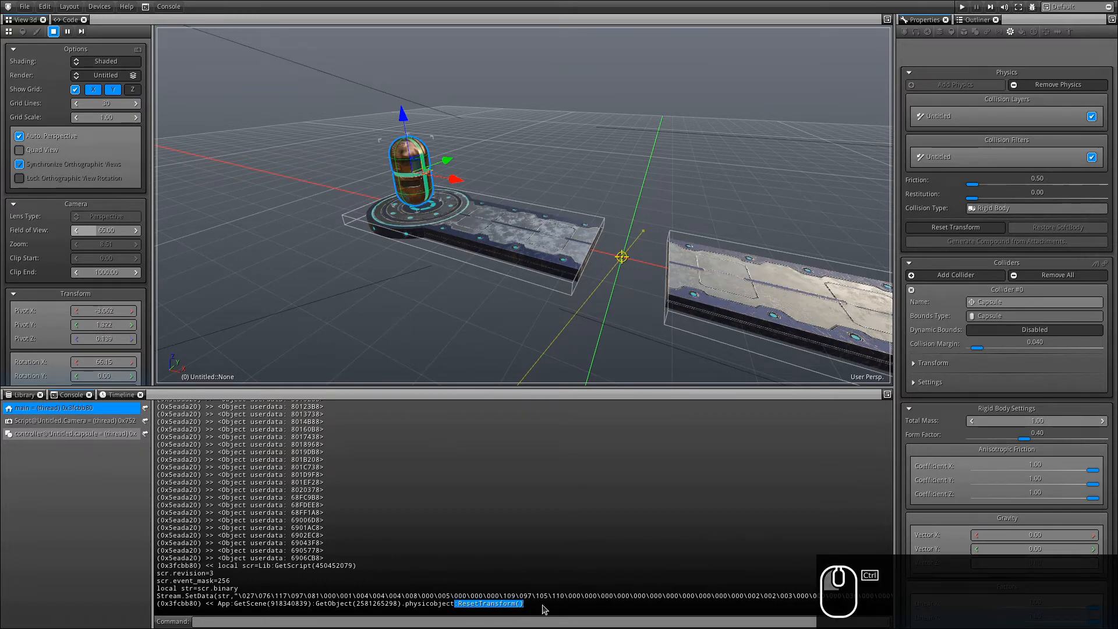
pyautogui.hotkey('ctrl', 'c')
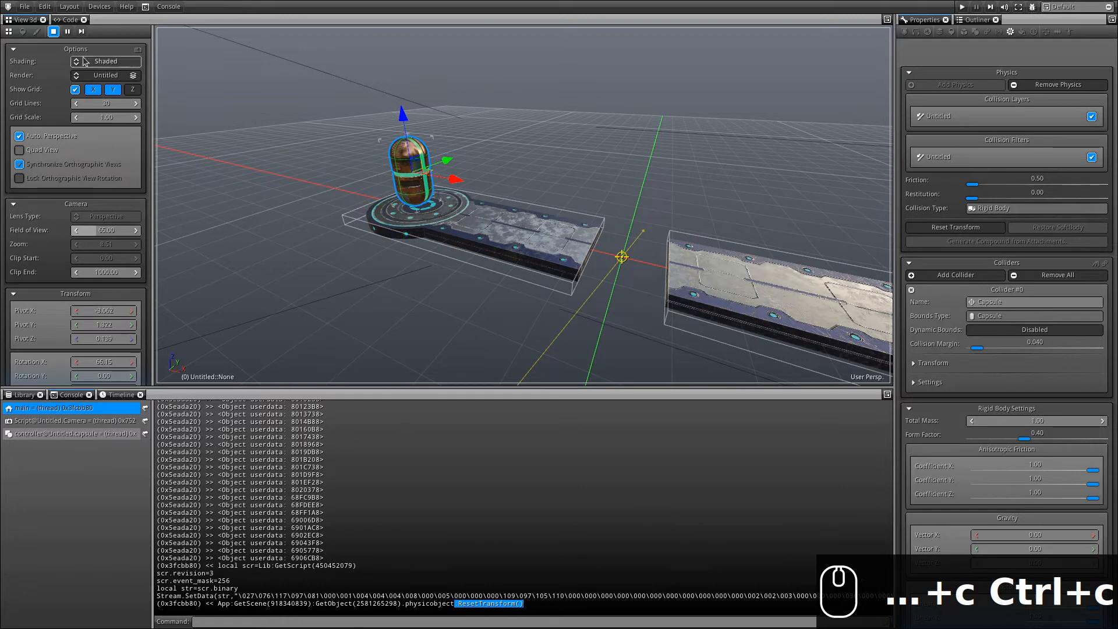
# Add 'if rbd.linear_velocity.z < -20 then pbo:ResetTransform() end' to OnUpdate.
pyautogui.click(233, 166)
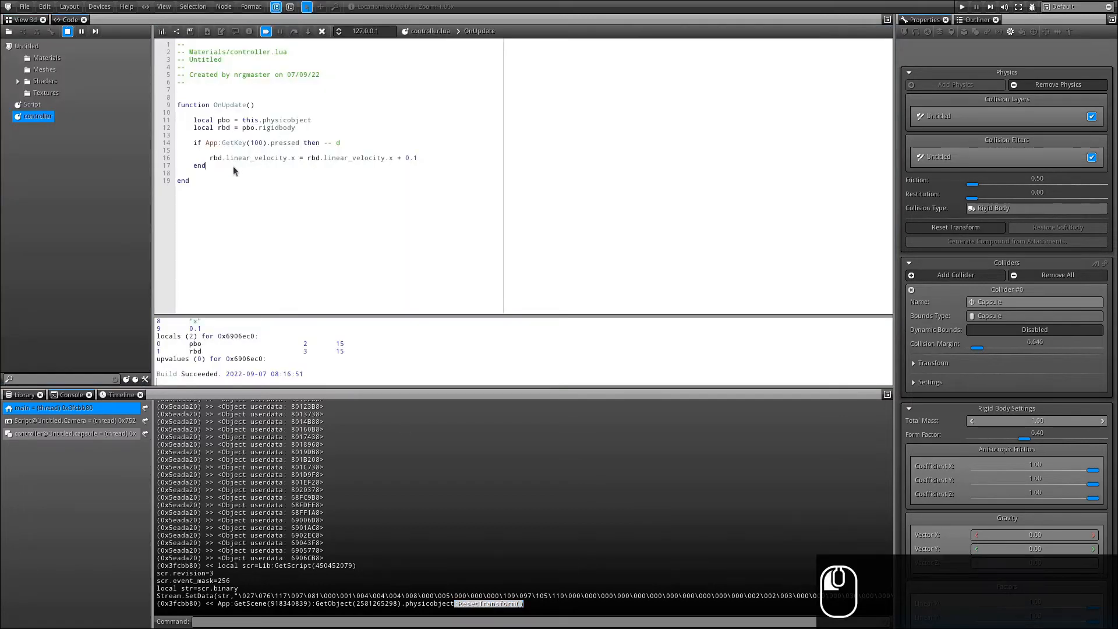
pyautogui.press('Return')
pyautogui.press('Return')
pyautogui.press('Return')
pyautogui.write('if rb')
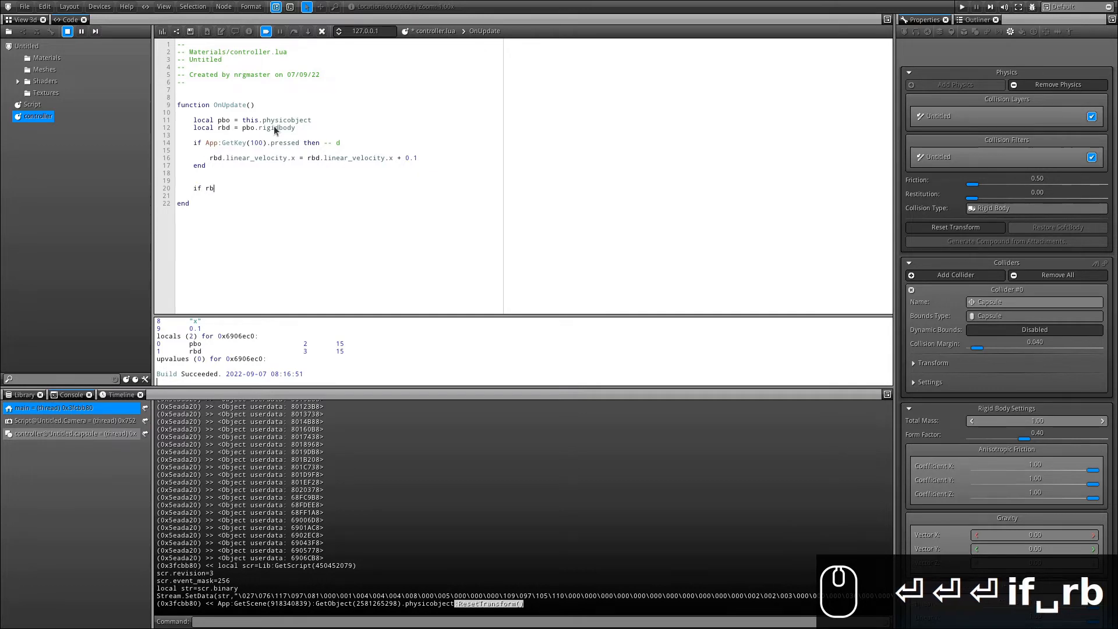
pyautogui.write('d.lineave_velox')
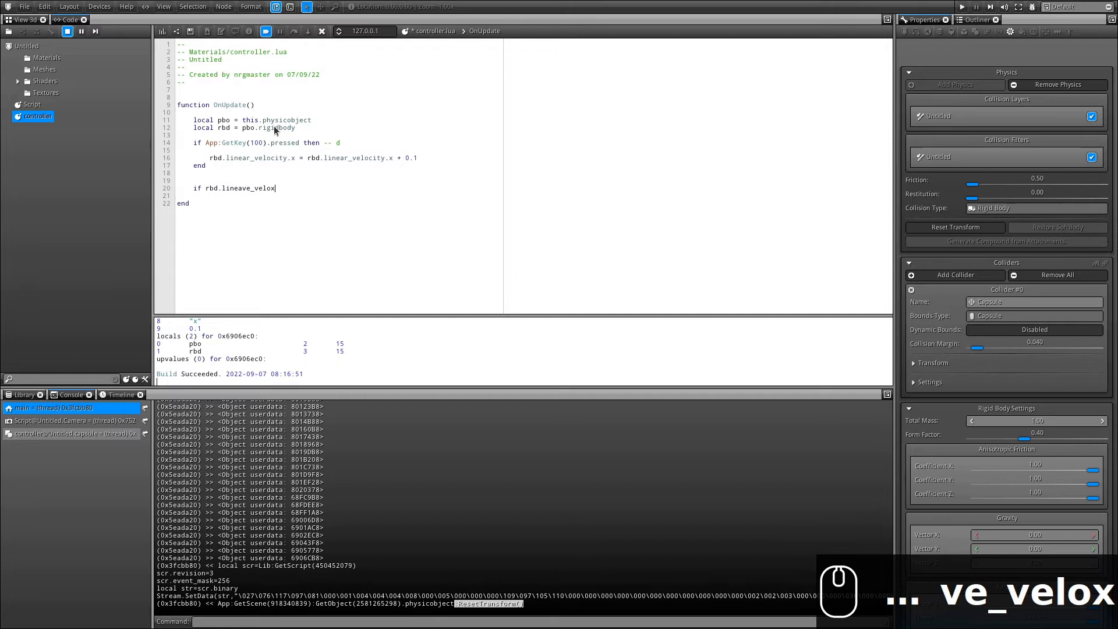
pyautogui.press('BackSpace')
pyautogui.write('city')
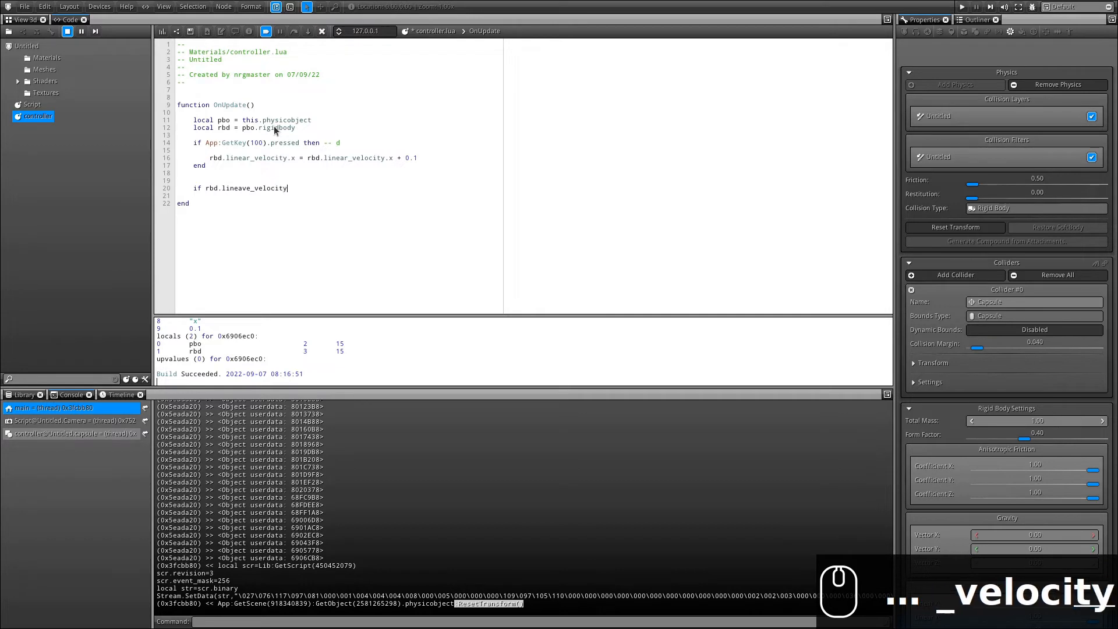
pyautogui.write('.z < -20  thj')
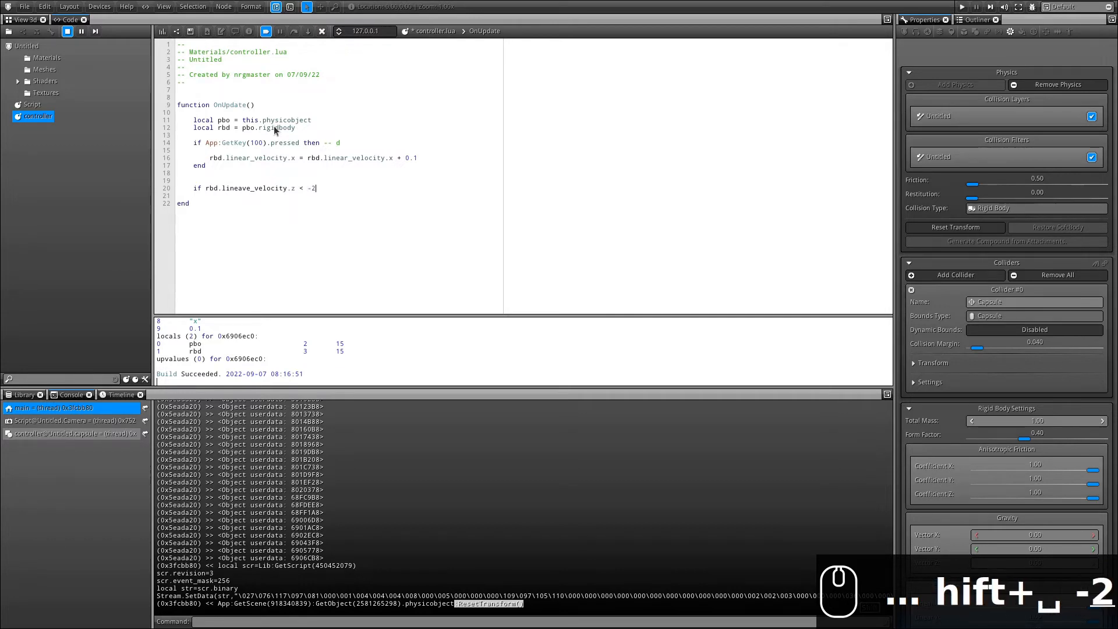
pyautogui.press('BackSpace')
pyautogui.write('en')
pyautogui.press('Return')
pyautogui.press('Return')
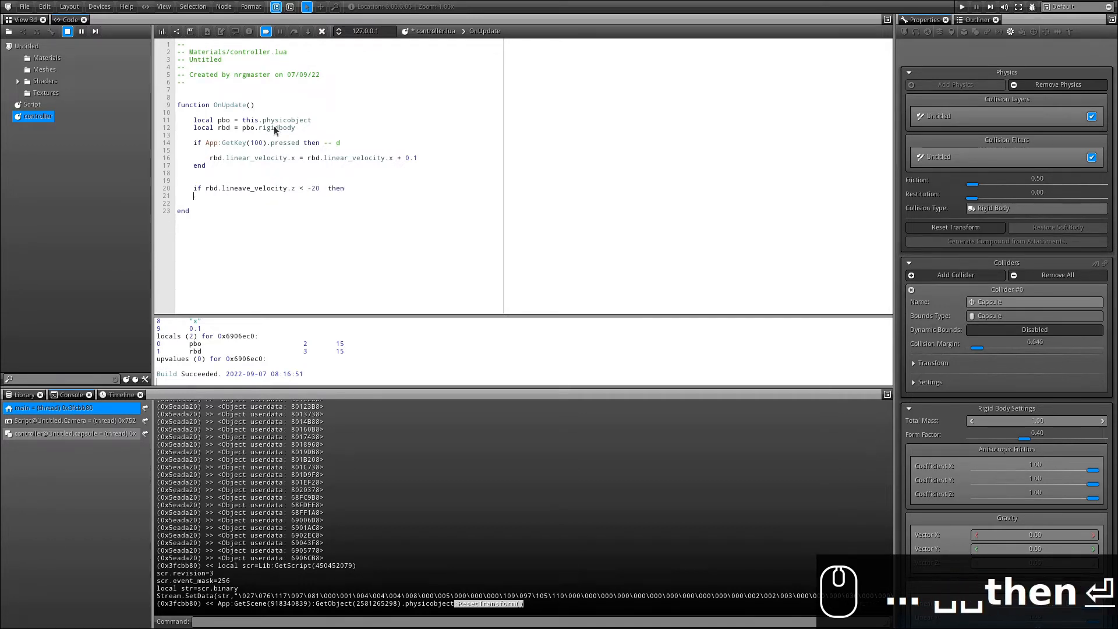
pyautogui.write('end')
pyautogui.press('Up')
pyautogui.press('Return')
pyautogui.press('Tab')
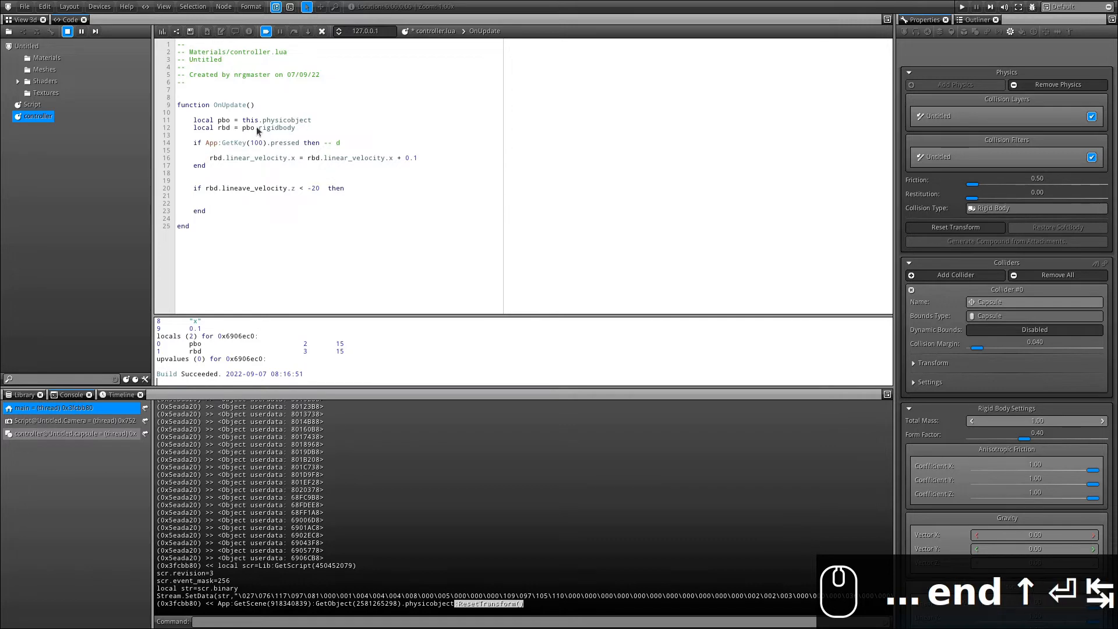
pyautogui.write('pbo')
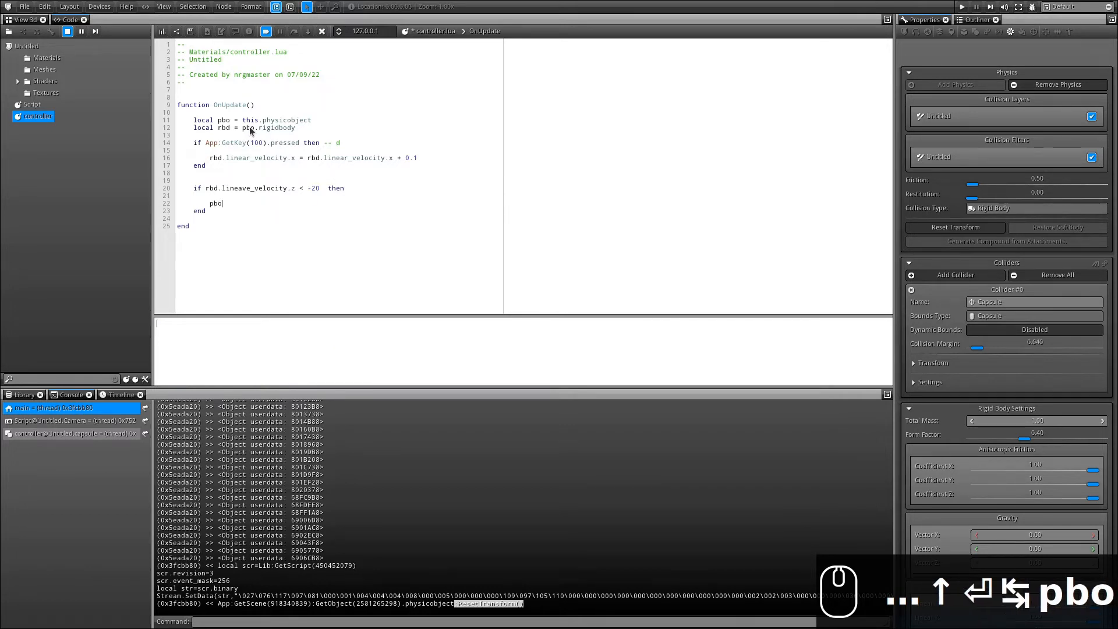
pyautogui.write(':ResetTransform()')
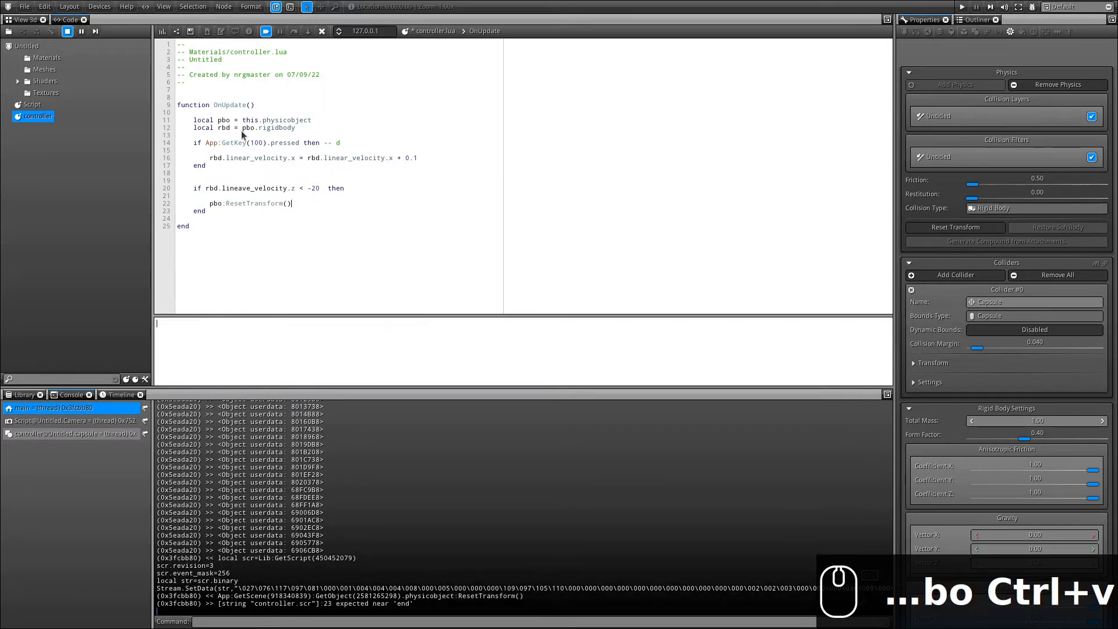
# Save, correct the 'lineave' typo to 'linear', and save again.
pyautogui.click(163, 32)
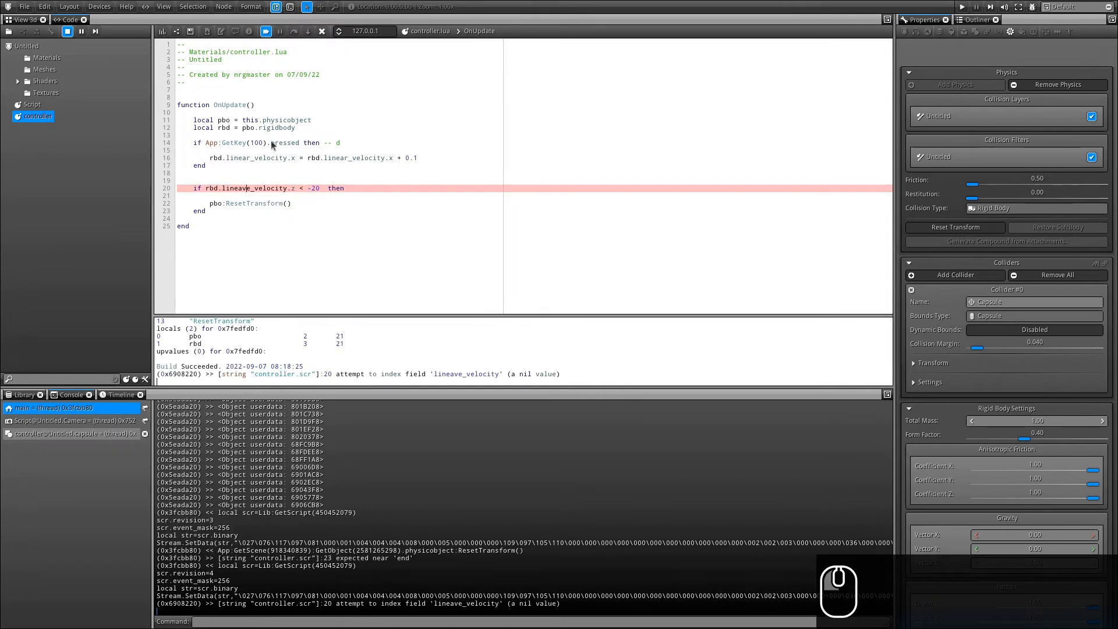
pyautogui.press('BackSpace')
pyautogui.write('r')
pyautogui.press('Delete')
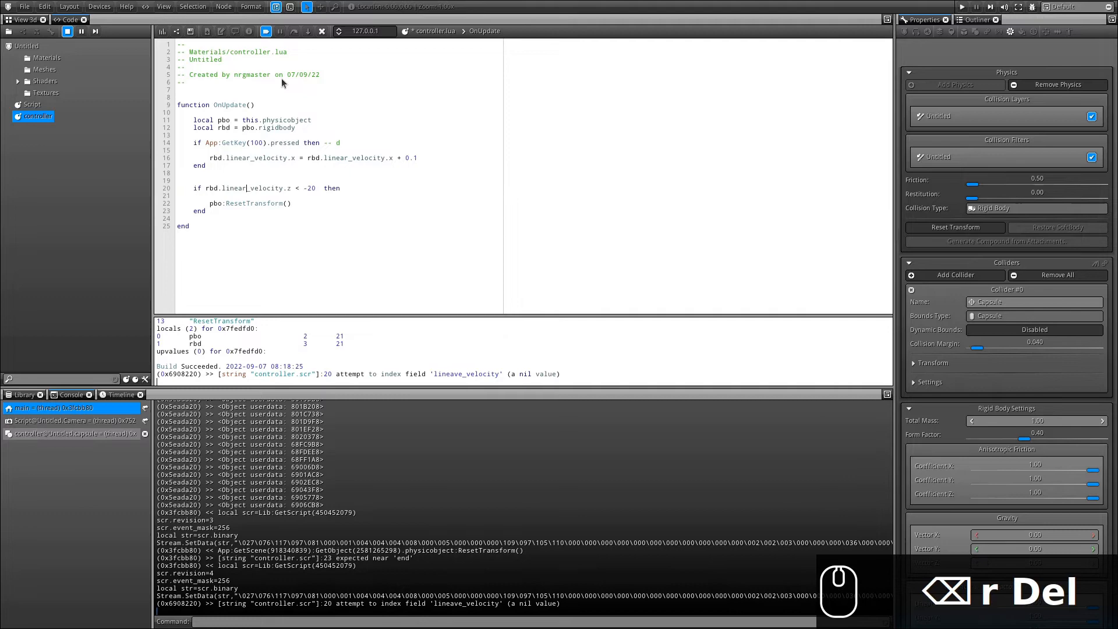
pyautogui.click(185, 32)
# In the Application render, push the capsule right with D until it falls and respawns on the left platform.
pyautogui.click(25, 19)
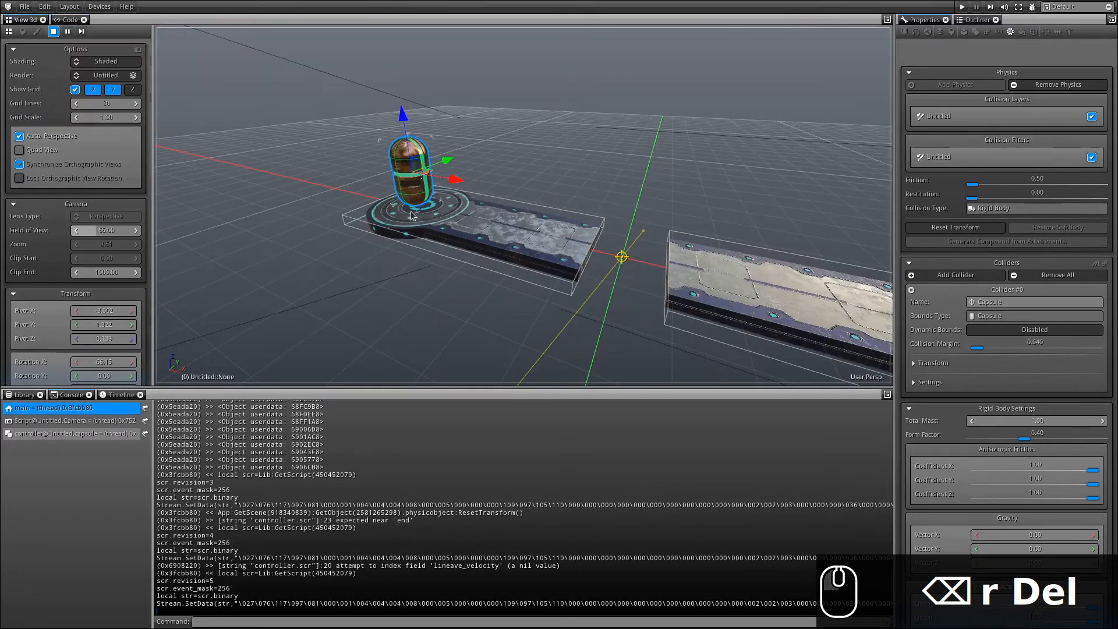
pyautogui.click(412, 216)
pyautogui.click(105, 75)
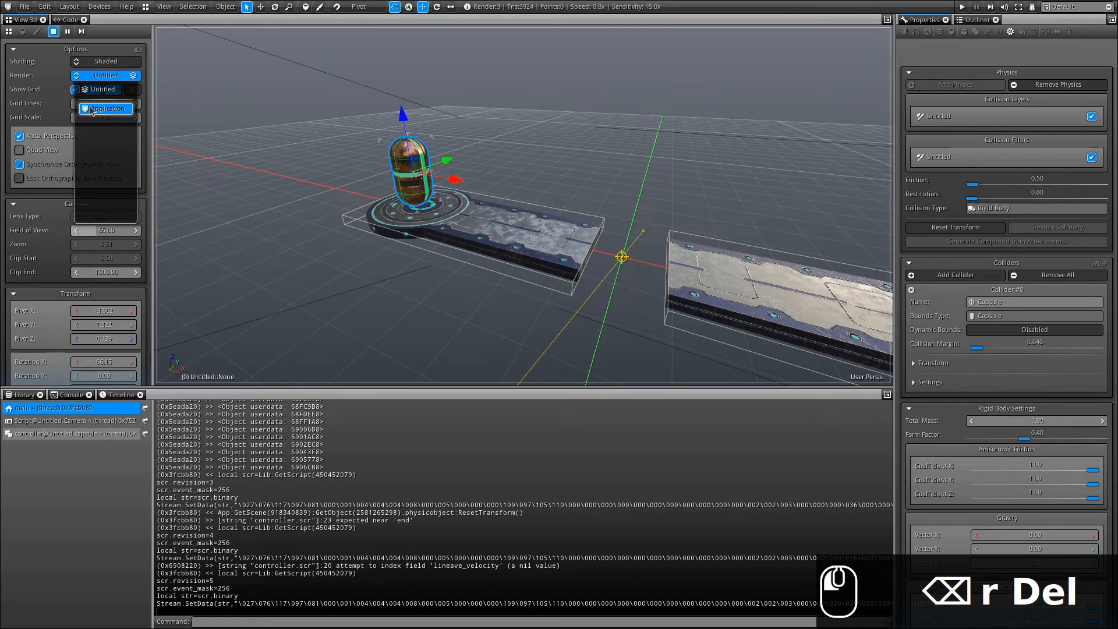
pyautogui.click(91, 110)
pyautogui.press('d')
pyautogui.press('d')
pyautogui.press('d')
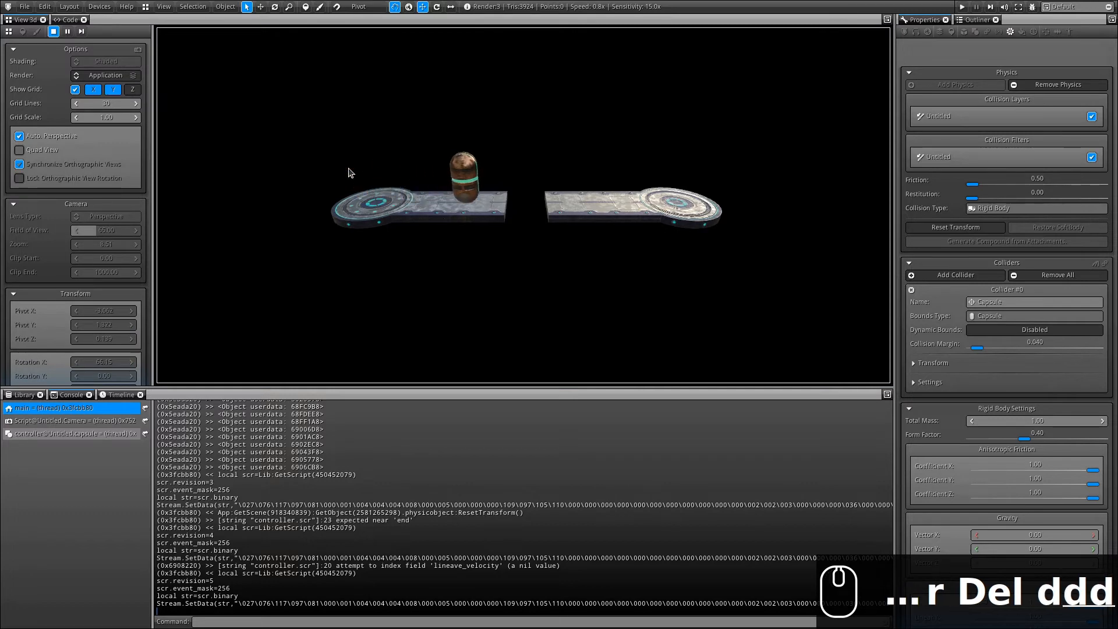
pyautogui.press('d')
pyautogui.press('d')
pyautogui.press('d')
pyautogui.press('d')
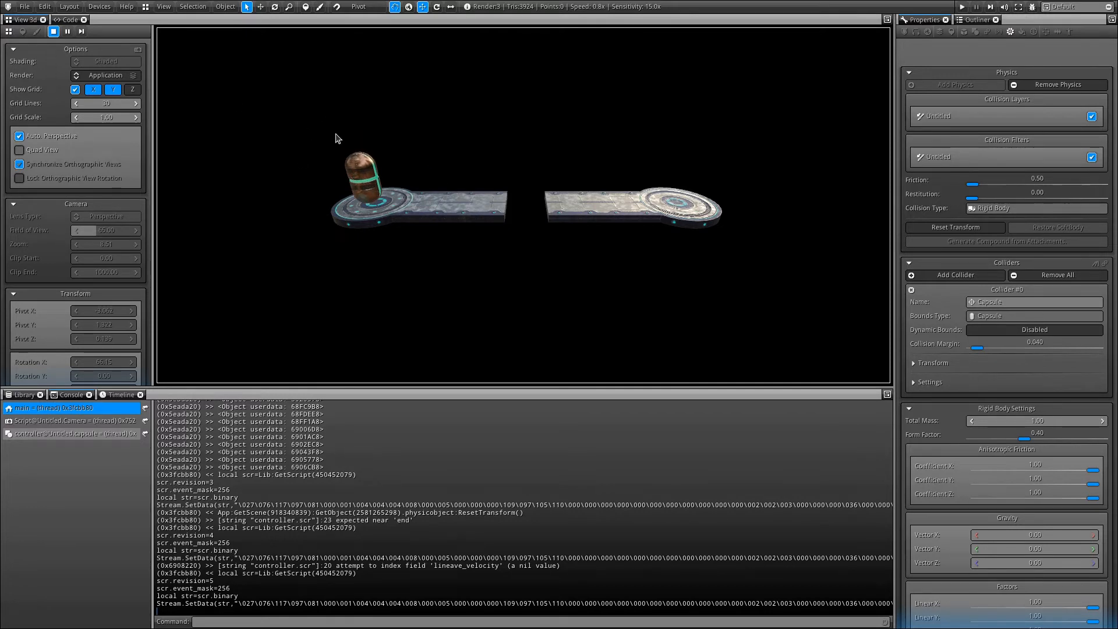
# Paste a copy of the GetKey(100) if-block below the original.
pyautogui.click(67, 20)
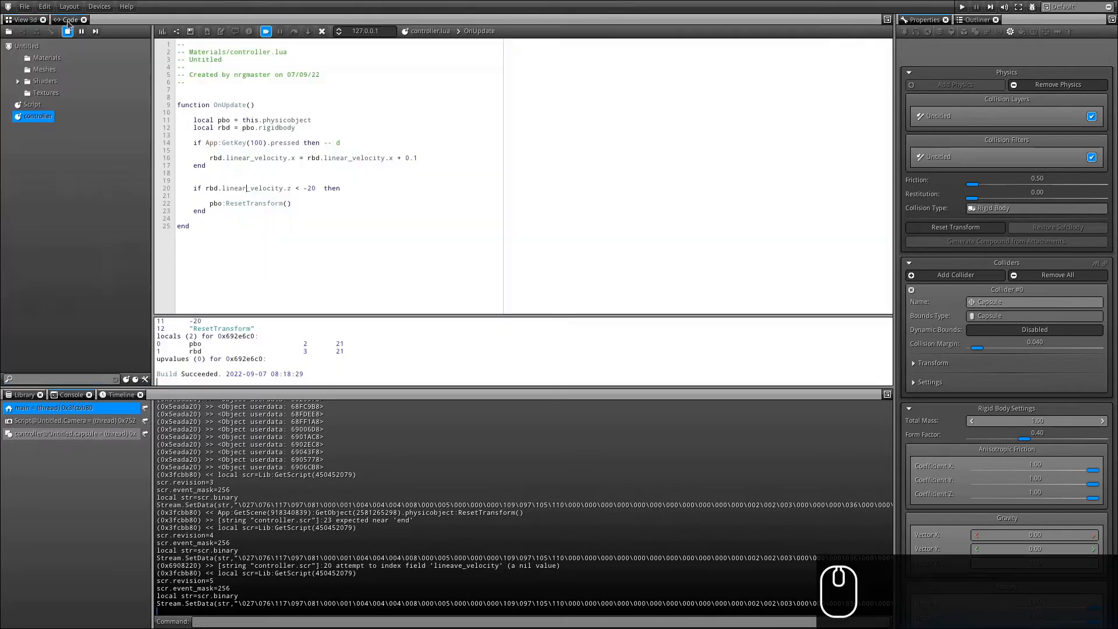
pyautogui.moveTo(214, 168)
pyautogui.mouseDown()
pyautogui.moveTo(170, 141)
pyautogui.moveTo(180, 144)
pyautogui.mouseUp()
pyautogui.hotkey('ctrl', 'c')
pyautogui.click(224, 166)
pyautogui.press('Return')
pyautogui.press('Return')
pyautogui.press('Return')
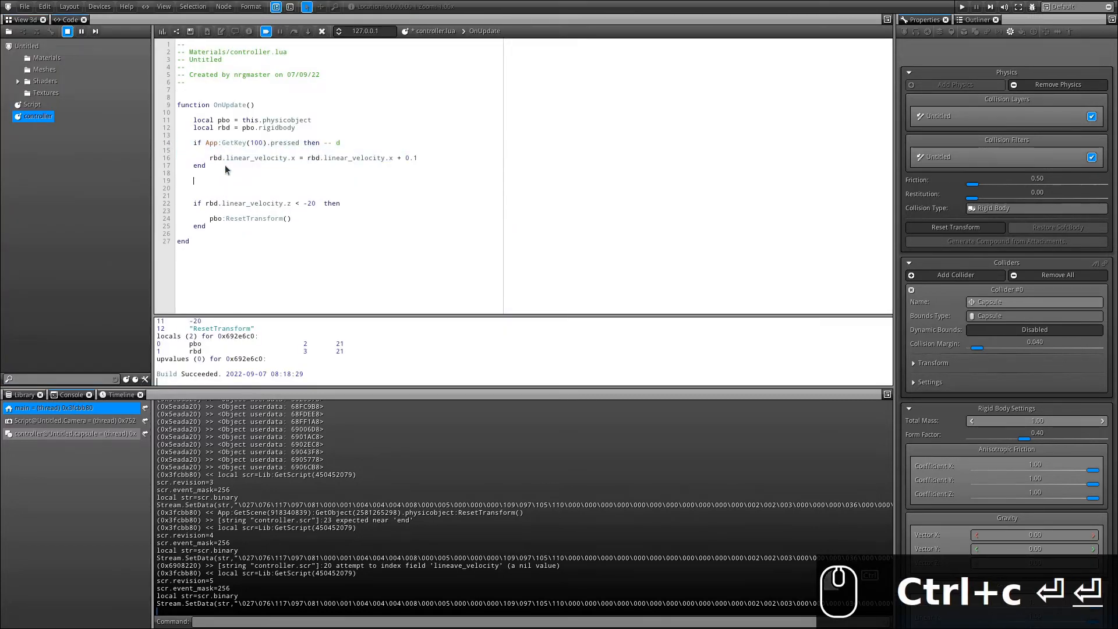
pyautogui.press('Home')
pyautogui.hotkey('ctrl', 'v')
# Change the copy to key 97 with comment 'a' and '- 0.1', then rebuild.
pyautogui.doubleClick(339, 189)
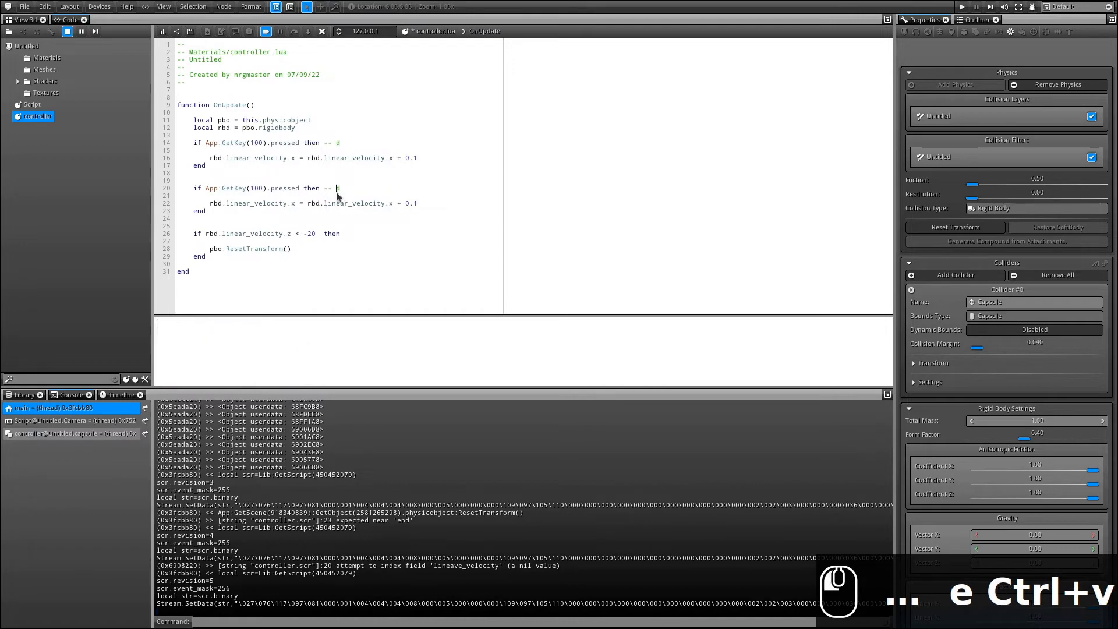
pyautogui.write('a')
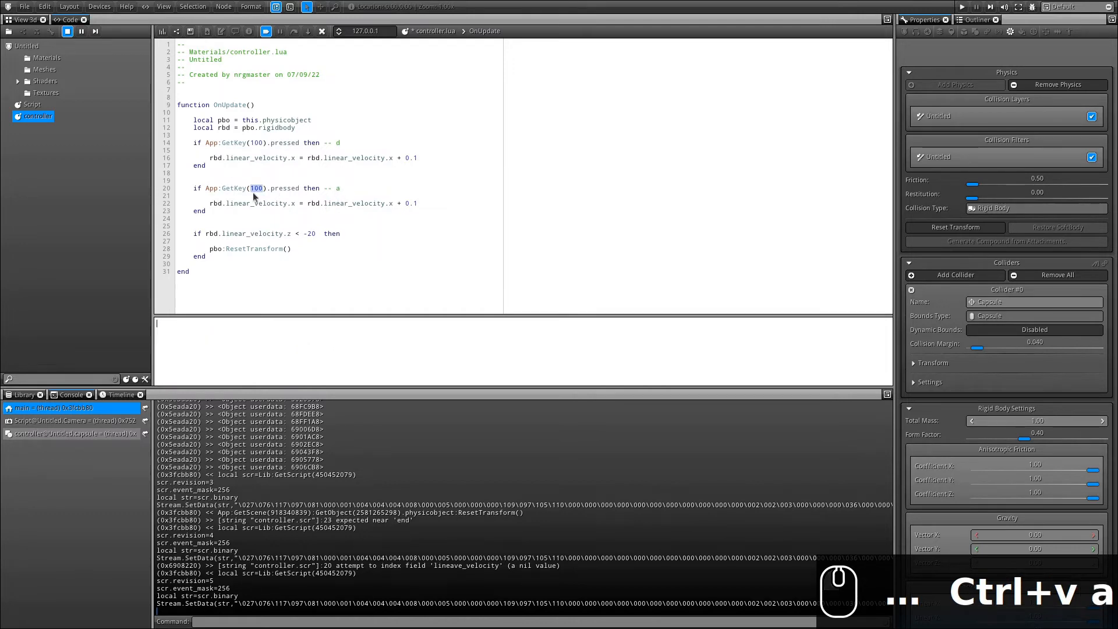
pyautogui.write('97')
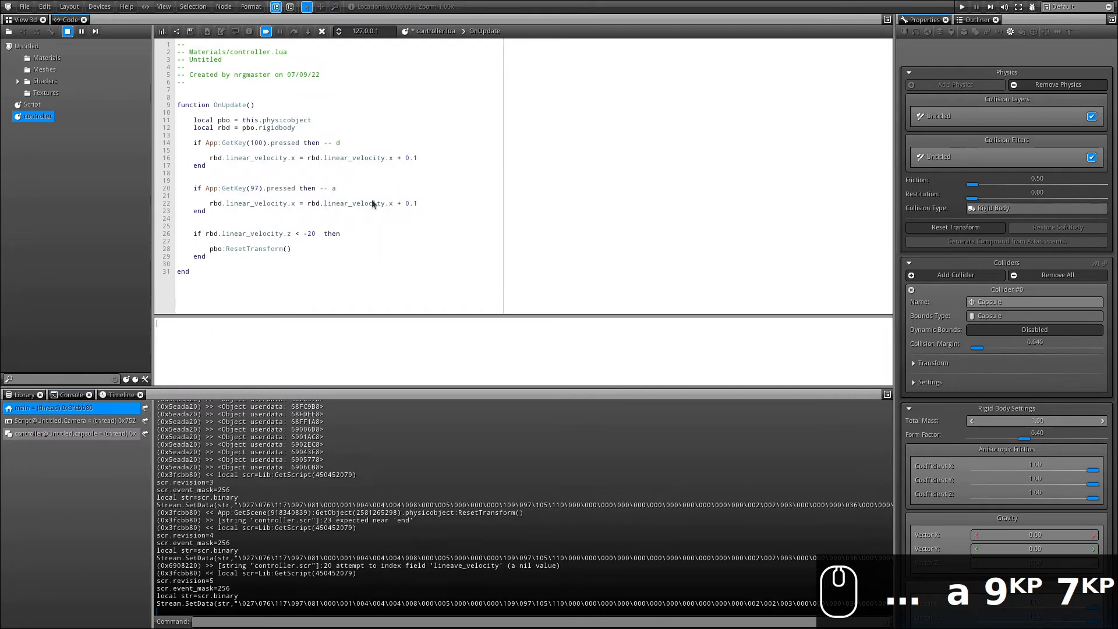
pyautogui.click(397, 203)
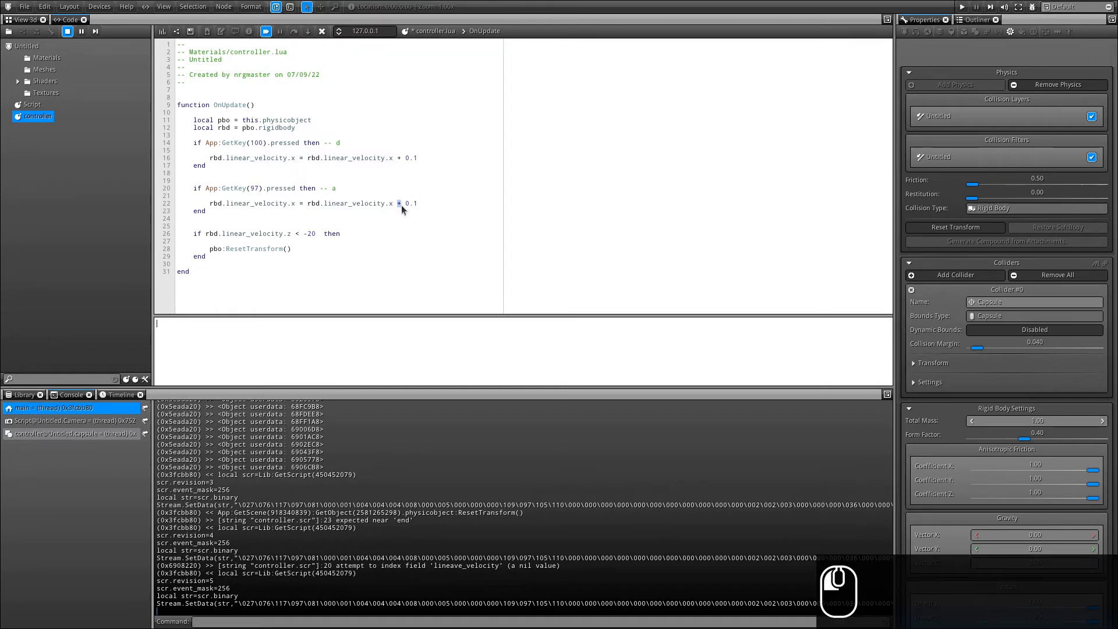
pyautogui.write('-')
pyautogui.click(162, 31)
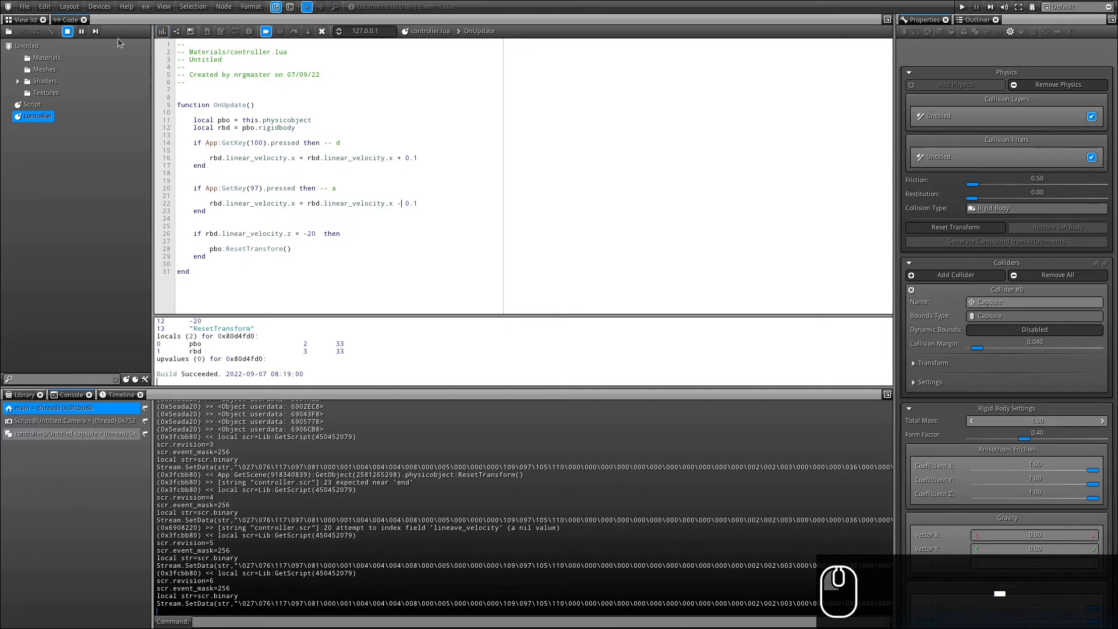
# Steer the capsule right and left with D and A until it falls off the left edge and respawns.
pyautogui.click(18, 20)
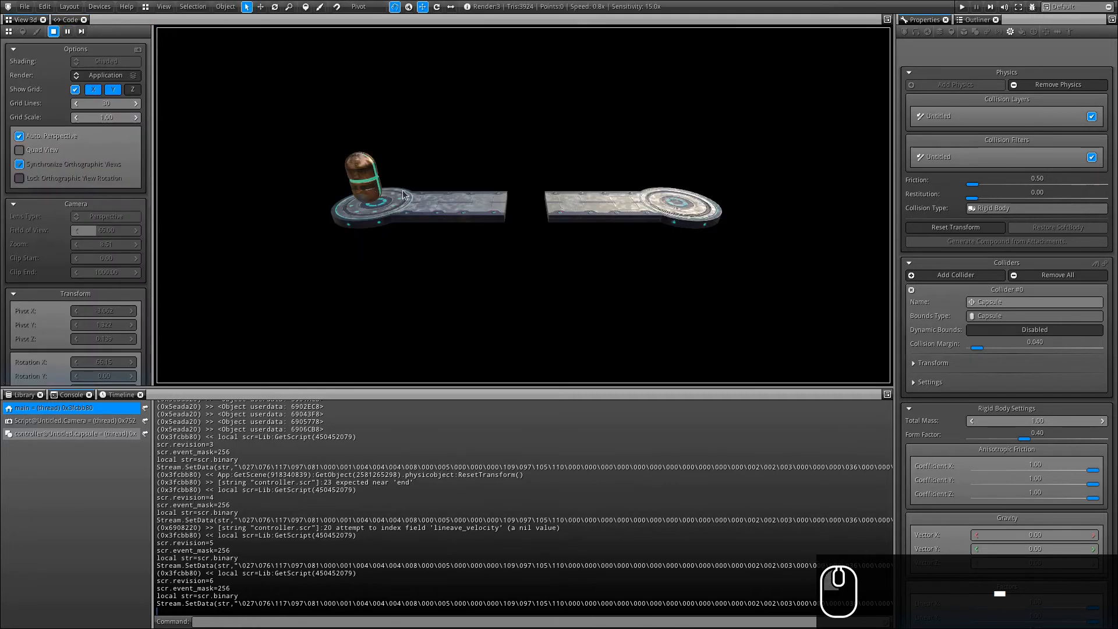
pyautogui.press('d')
pyautogui.press('a')
pyautogui.press('a')
pyautogui.press('a')
pyautogui.press('a')
pyautogui.press('a')
pyautogui.press('a')
pyautogui.press('d')
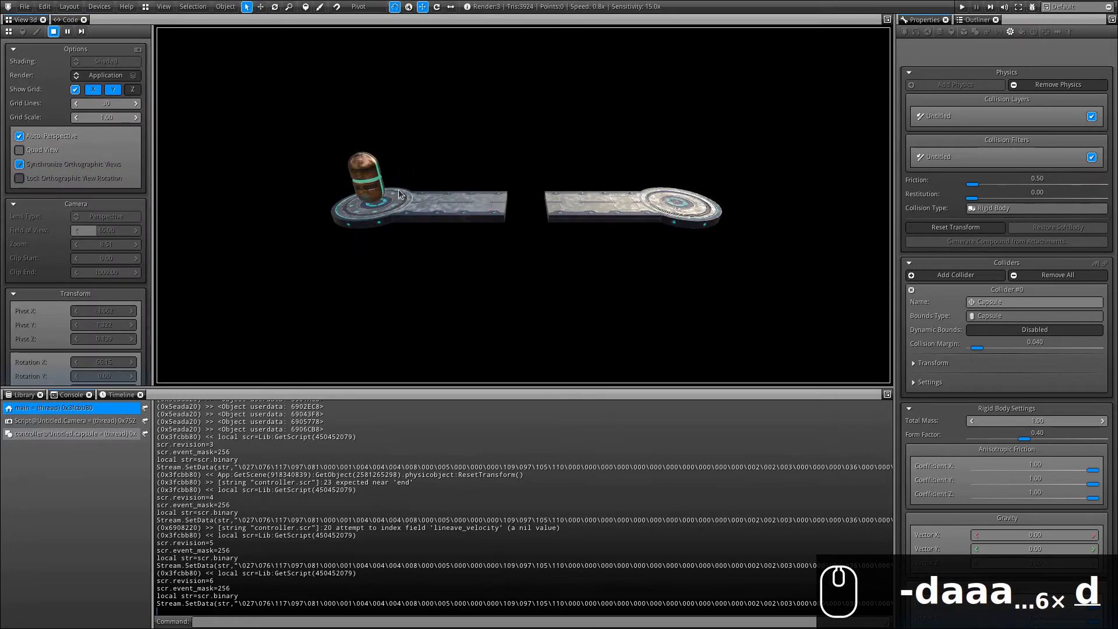
pyautogui.press('d')
pyautogui.press('d')
pyautogui.press('d')
pyautogui.press('d')
pyautogui.press('d')
pyautogui.press('d')
pyautogui.press('d')
pyautogui.press('d')
pyautogui.press('a')
pyautogui.press('a')
pyautogui.press('a')
pyautogui.press('a')
pyautogui.press('a')
pyautogui.press('a')
pyautogui.press('a')
pyautogui.press('a')
pyautogui.press('a')
pyautogui.press('a')
pyautogui.press('a')
pyautogui.press('a')
pyautogui.press('a')
pyautogui.press('a')
pyautogui.press('a')
pyautogui.press('a')
pyautogui.press('a')
pyautogui.press('a')
pyautogui.press('a')
pyautogui.press('a')
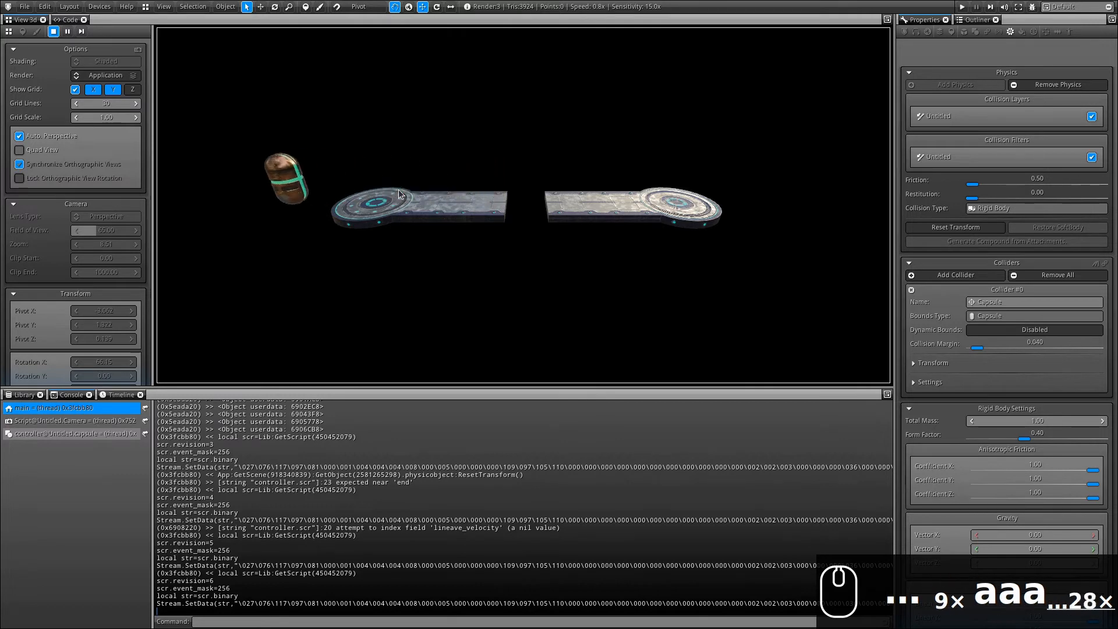
pyautogui.press('a')
pyautogui.press('a')
pyautogui.press('a')
pyautogui.press('a')
pyautogui.press('a')
pyautogui.press('a')
pyautogui.press('a')
pyautogui.press('a')
pyautogui.press('a')
pyautogui.press('a')
pyautogui.press('a')
pyautogui.press('a')
pyautogui.press('a')
pyautogui.press('a')
pyautogui.press('a')
pyautogui.press('a')
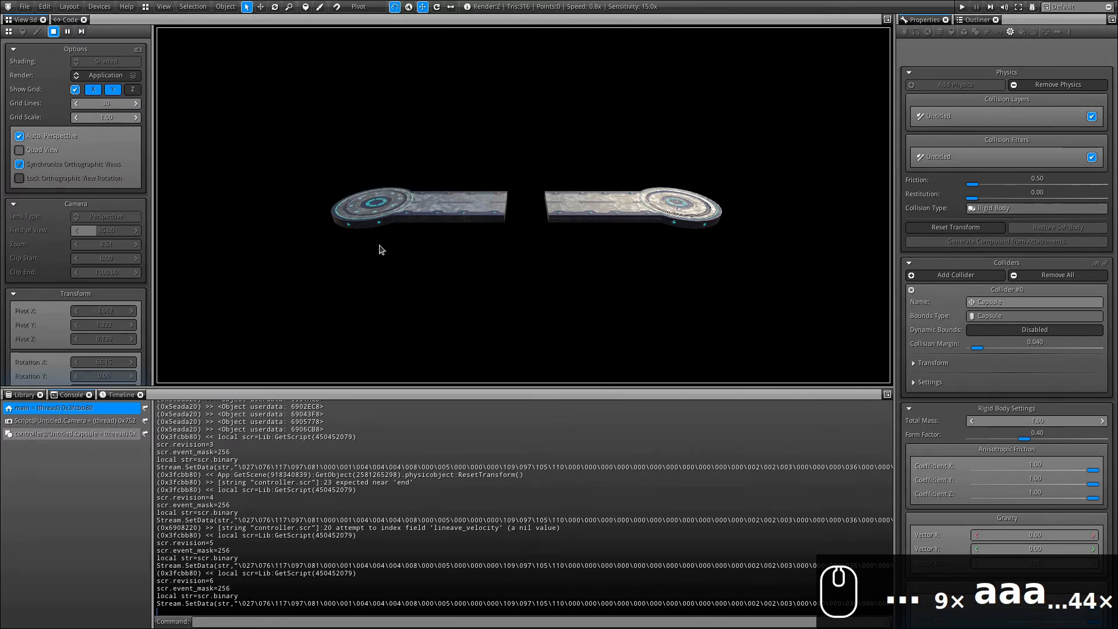
pyautogui.click(67, 20)
# Start a new line after the move-left block reading 'rbd.linear_velocity.x = Math:'.
pyautogui.moveTo(209, 203); pyautogui.dragTo(250, 203)
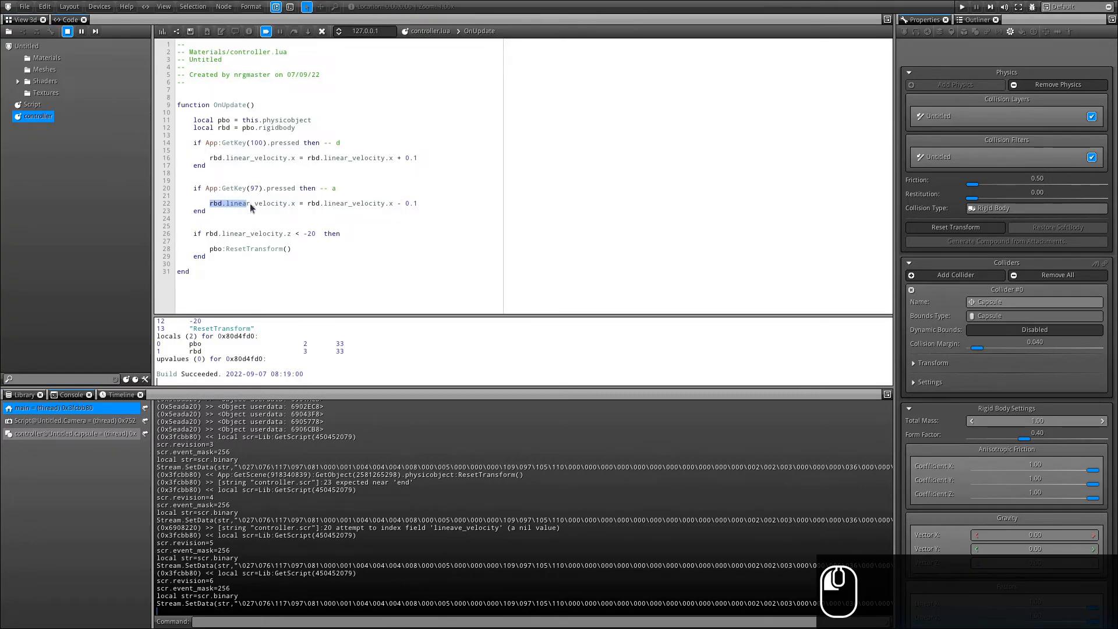
pyautogui.hotkey('ctrl', 'c')
pyautogui.click(290, 217)
pyautogui.press('Return')
pyautogui.press('Return')
pyautogui.press('Return')
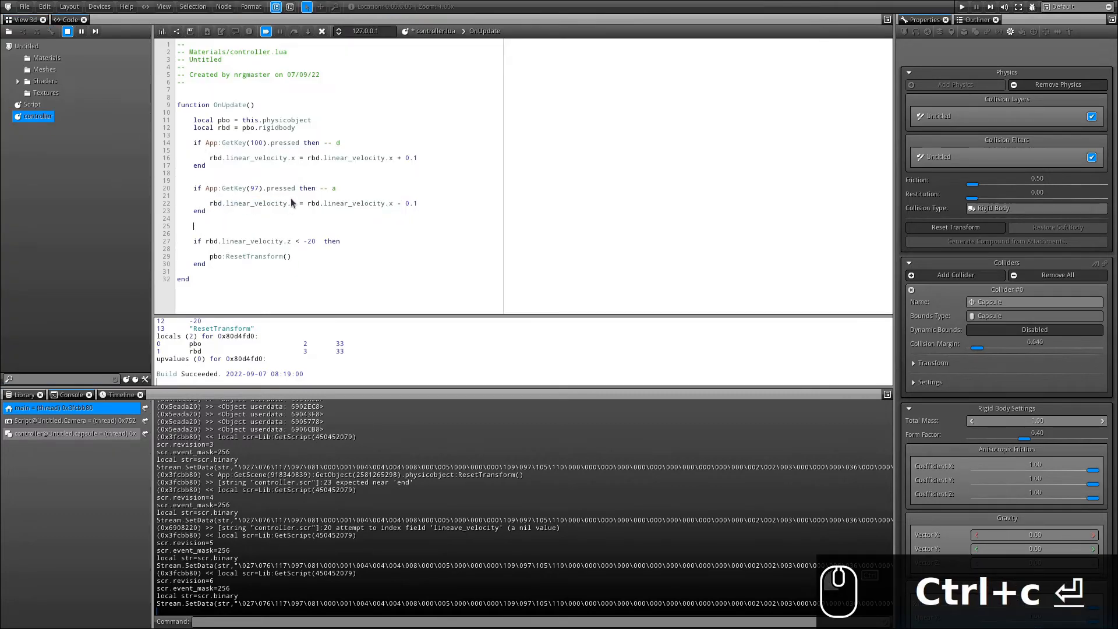
pyautogui.press('Up')
pyautogui.hotkey('ctrl', 'v')
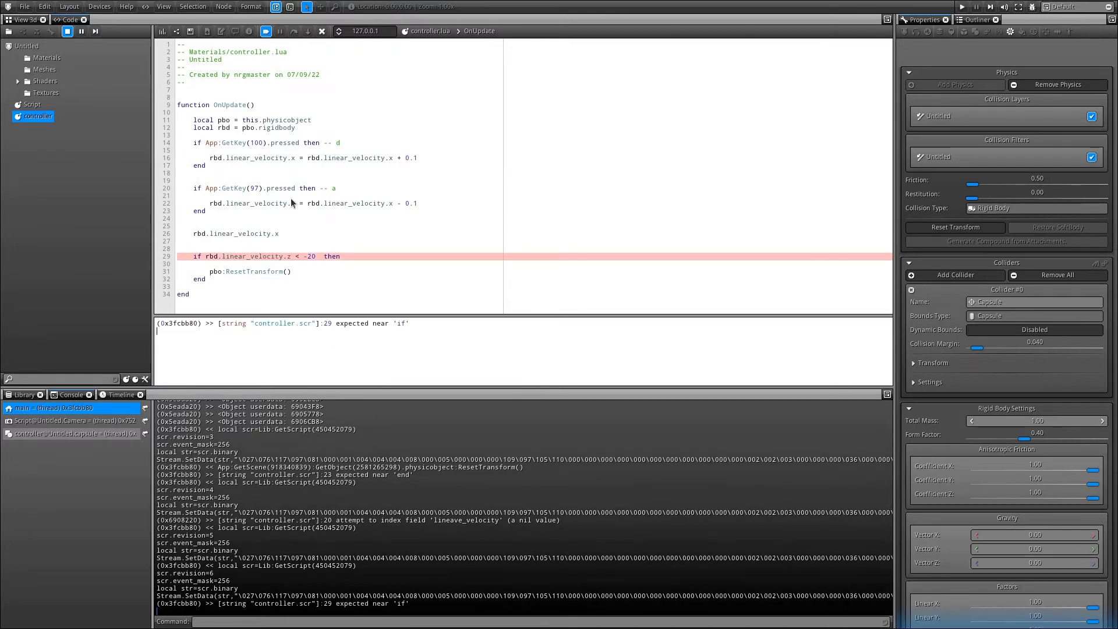
pyautogui.write('= Math:')
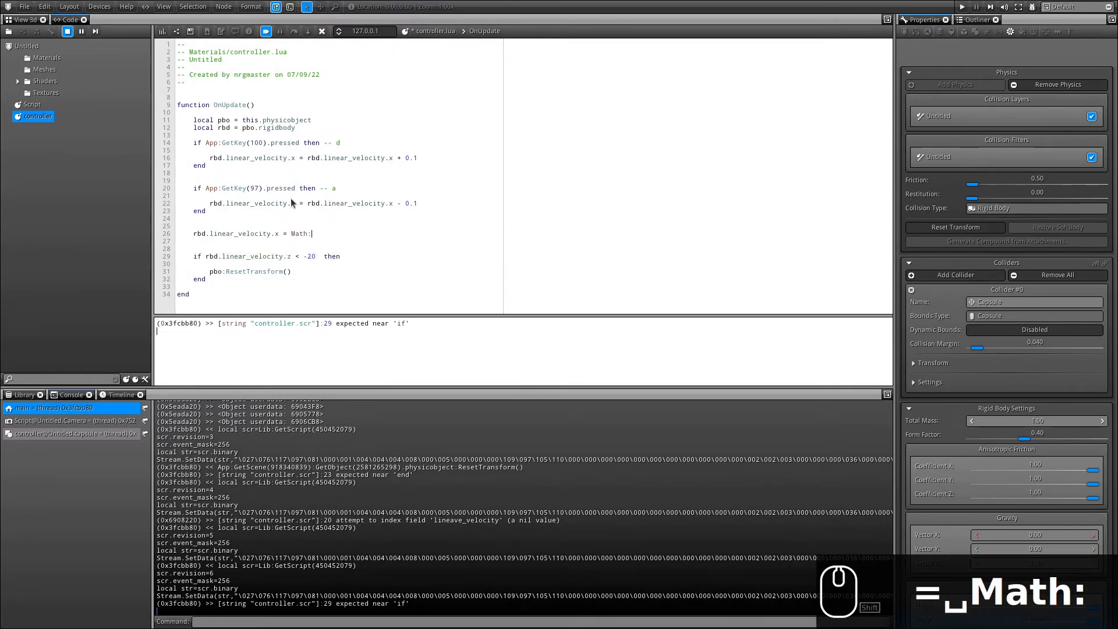
# Insert Math:Clampf on the current x velocity with min -2.5, selecting the max placeholder for 2.5.
pyautogui.press('Down')
pyautogui.write('C')
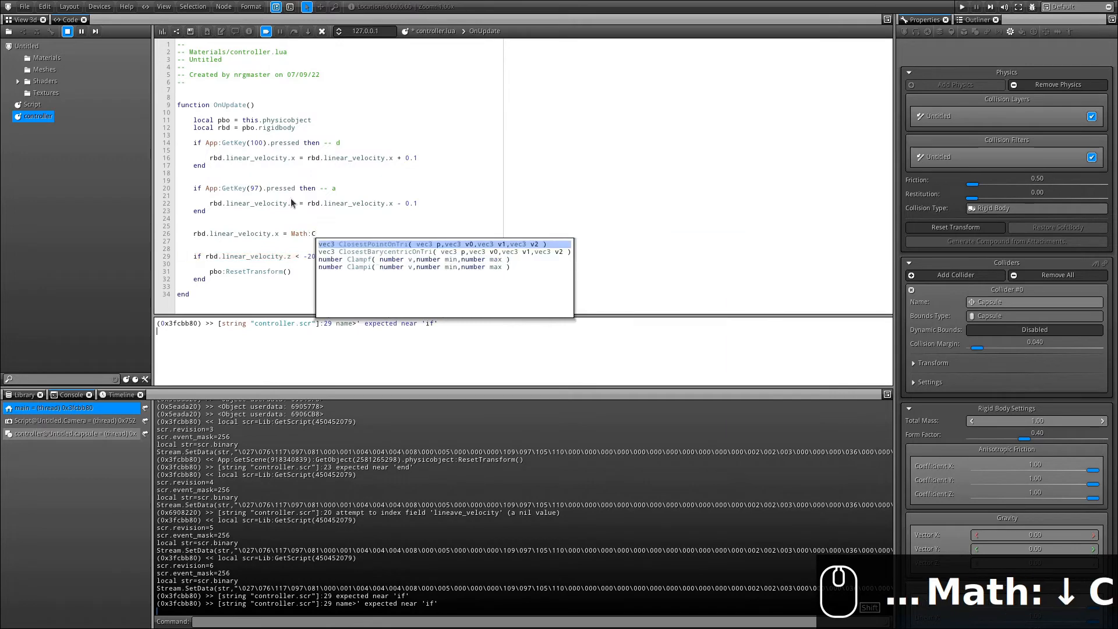
pyautogui.click(357, 259)
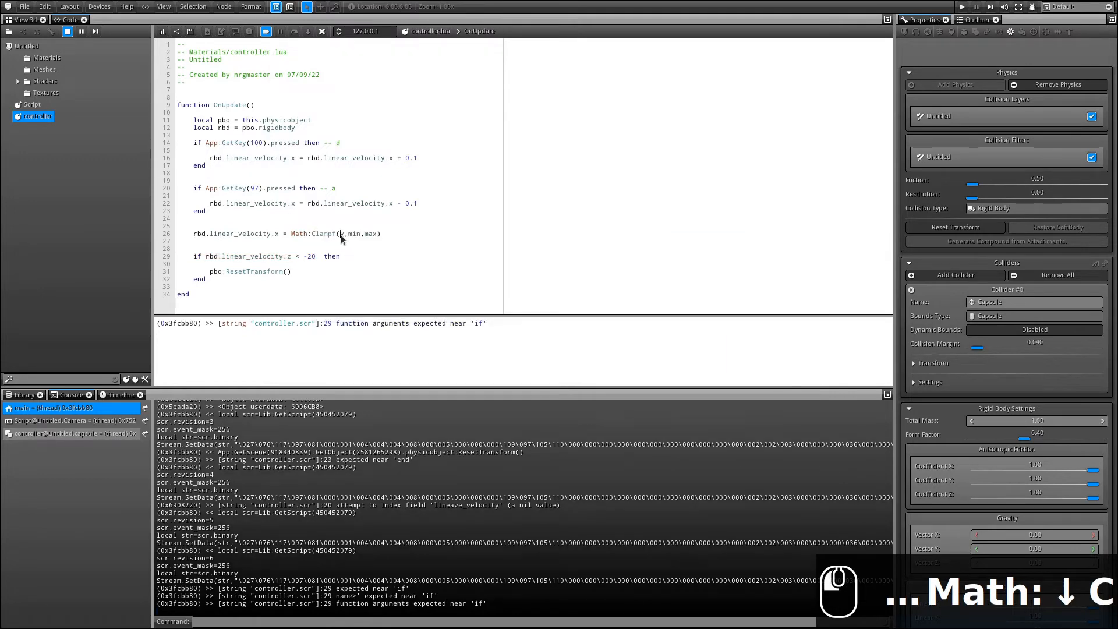
pyautogui.hotkey('ctrl', 'v')
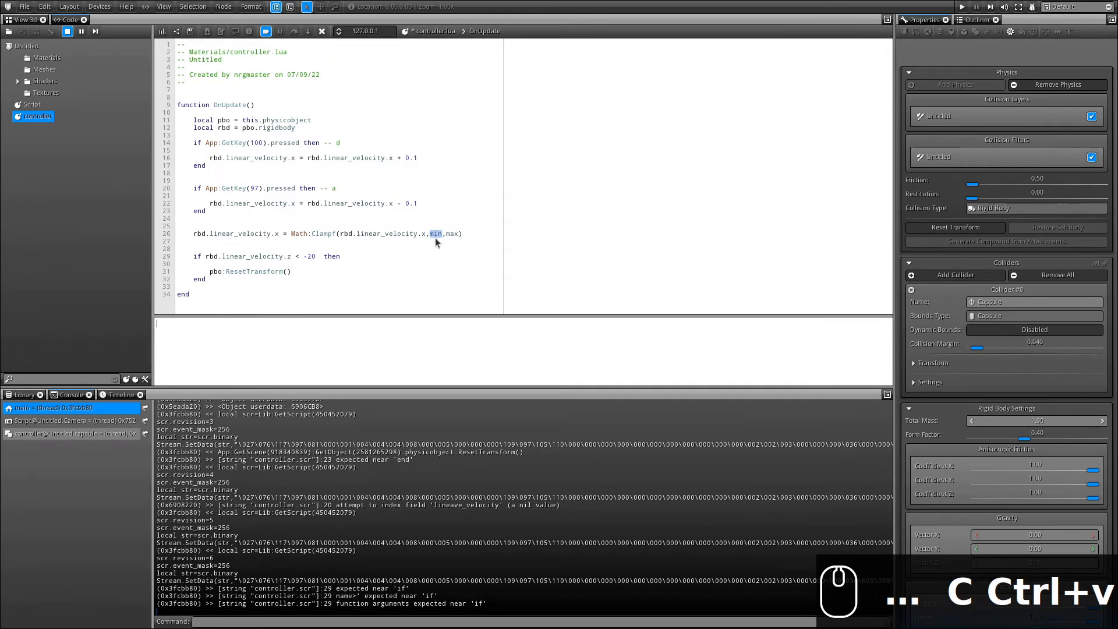
pyautogui.write('-2.5')
pyautogui.press('Right')
pyautogui.hotkey('shift', 'Right')
pyautogui.hotkey('shift', 'Right')
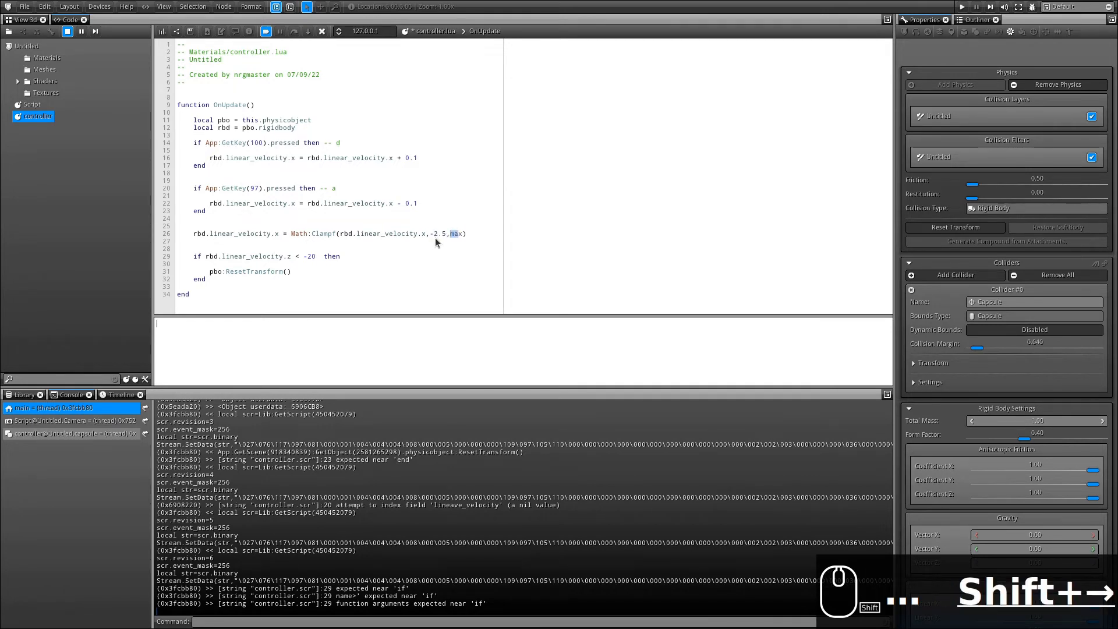
pyautogui.hotkey('shift', 'Right')
# Enter 2.5, rebuild the controller script, and drive the capsule right and left with D and A.
pyautogui.write('2.5')
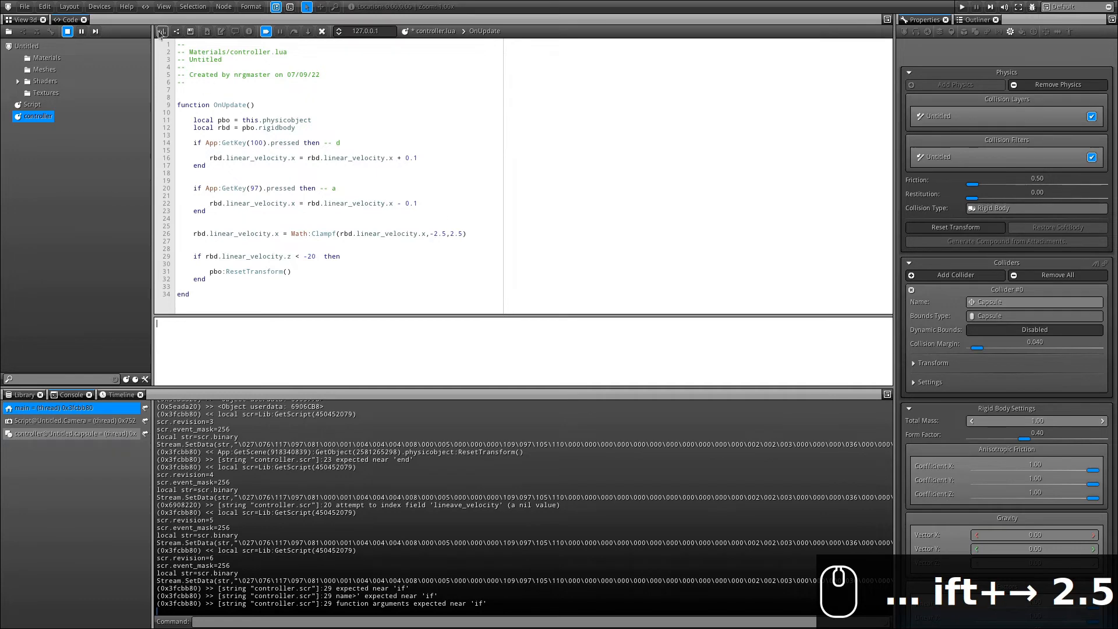
pyautogui.click(161, 32)
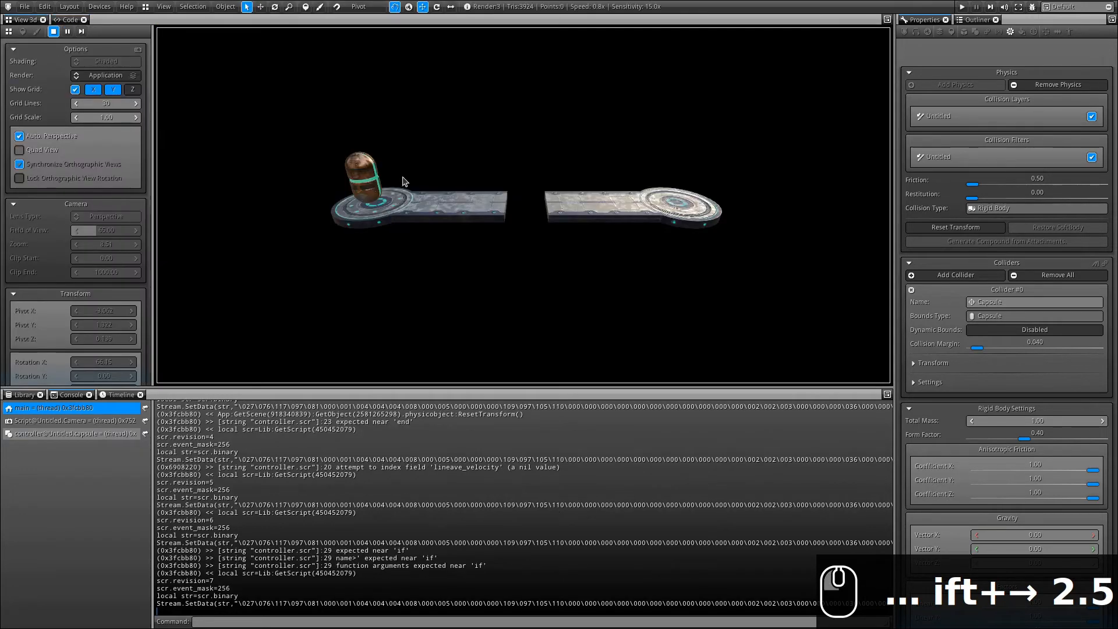
pyautogui.press('d')
pyautogui.press('d')
pyautogui.press('d')
pyautogui.press('d')
pyautogui.press('d')
pyautogui.press('d')
pyautogui.press('d')
pyautogui.press('d')
pyautogui.press('d')
pyautogui.press('d')
pyautogui.press('d')
pyautogui.press('d')
pyautogui.press('d')
pyautogui.press('d')
pyautogui.press('d')
pyautogui.press('d')
pyautogui.press('d')
pyautogui.press('d')
pyautogui.press('d')
pyautogui.press('d')
pyautogui.press('a')
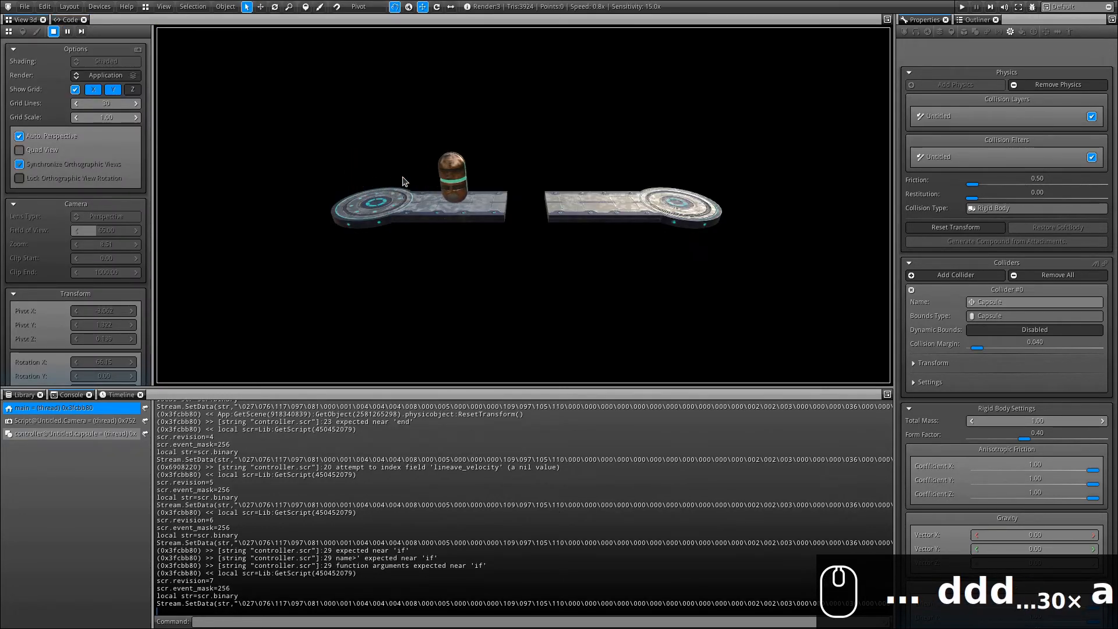
pyautogui.press('a')
pyautogui.press('a')
pyautogui.press('a')
pyautogui.press('a')
pyautogui.press('a')
pyautogui.press('a')
pyautogui.press('a')
pyautogui.press('a')
pyautogui.press('a')
pyautogui.press('a')
pyautogui.press('a')
pyautogui.press('a')
pyautogui.press('a')
pyautogui.press('a')
pyautogui.press('a')
pyautogui.press('a')
pyautogui.press('a')
pyautogui.press('a')
pyautogui.press('a')
pyautogui.press('a')
pyautogui.press('d')
pyautogui.press('d')
pyautogui.press('d')
pyautogui.press('d')
pyautogui.press('d')
pyautogui.press('d')
pyautogui.press('d')
pyautogui.press('d')
pyautogui.press('d')
pyautogui.press('d')
pyautogui.press('d')
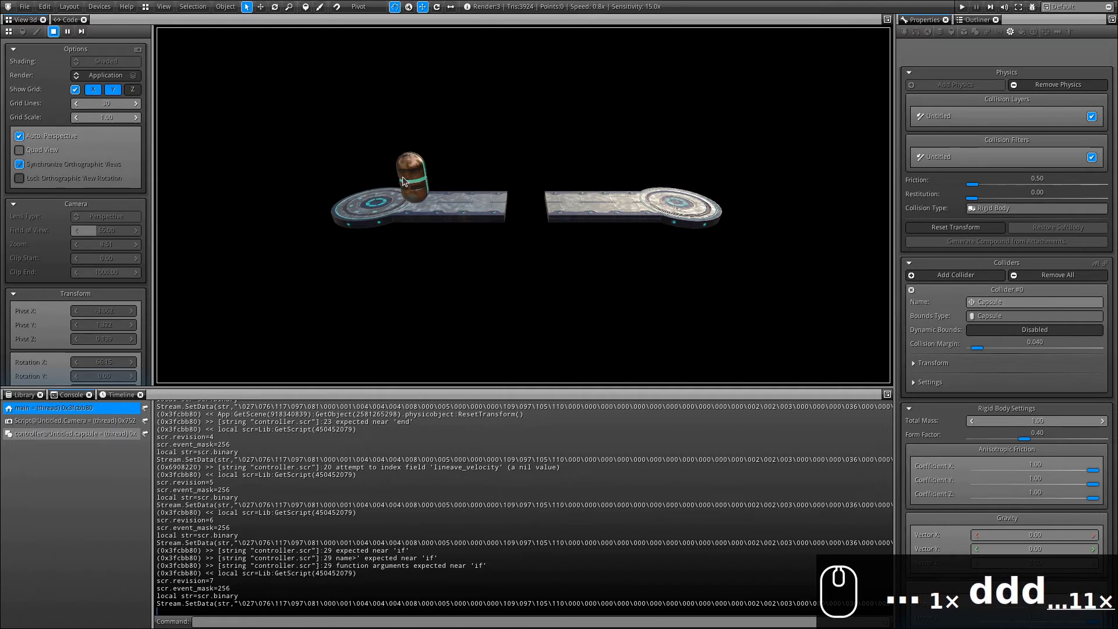
pyautogui.press('d')
pyautogui.press('d')
pyautogui.press('d')
pyautogui.press('d')
pyautogui.press('d')
pyautogui.press('d')
pyautogui.press('d')
pyautogui.press('d')
pyautogui.press('d')
pyautogui.press('d')
pyautogui.press('d')
pyautogui.press('d')
pyautogui.press('d')
pyautogui.press('d')
pyautogui.press('d')
pyautogui.press('d')
pyautogui.press('d')
pyautogui.press('d')
pyautogui.press('d')
pyautogui.press('d')
pyautogui.press('a')
pyautogui.press('a')
pyautogui.press('a')
pyautogui.press('a')
pyautogui.press('a')
pyautogui.press('a')
pyautogui.press('a')
pyautogui.press('a')
pyautogui.press('a')
pyautogui.press('a')
pyautogui.press('a')
pyautogui.press('a')
pyautogui.press('a')
pyautogui.press('a')
pyautogui.press('a')
pyautogui.press('a')
pyautogui.press('a')
pyautogui.press('a')
pyautogui.press('a')
pyautogui.press('a')
# Keep rolling the capsule back and forth along the left platform.
pyautogui.press('d')
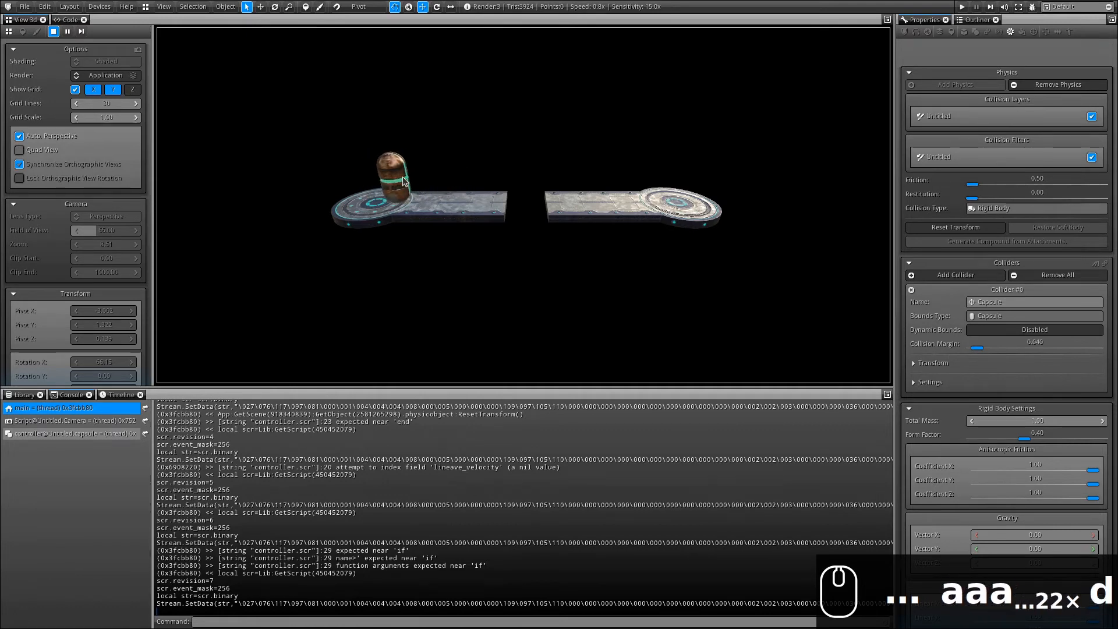
pyautogui.press('d')
pyautogui.press('d')
pyautogui.press('d')
pyautogui.press('d')
pyautogui.press('d')
pyautogui.press('d')
pyautogui.press('d')
pyautogui.press('d')
pyautogui.press('d')
pyautogui.press('d')
pyautogui.press('d')
pyautogui.press('d')
pyautogui.press('d')
pyautogui.press('d')
pyautogui.press('d')
pyautogui.press('d')
pyautogui.press('d')
pyautogui.press('a')
pyautogui.press('a')
pyautogui.press('a')
pyautogui.press('a')
pyautogui.press('a')
pyautogui.press('a')
pyautogui.press('a')
pyautogui.press('a')
pyautogui.press('a')
pyautogui.press('a')
pyautogui.press('a')
pyautogui.press('a')
pyautogui.press('a')
pyautogui.press('a')
pyautogui.press('a')
pyautogui.press('a')
pyautogui.press('d')
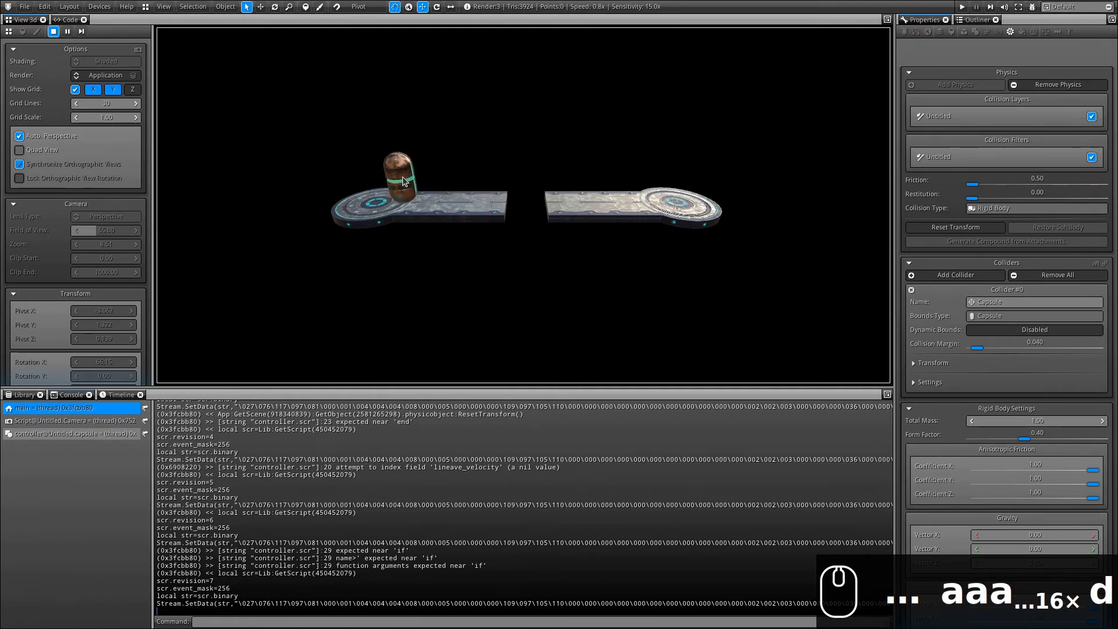
pyautogui.press('d')
pyautogui.press('d')
pyautogui.press('d')
pyautogui.press('d')
pyautogui.press('d')
pyautogui.press('d')
pyautogui.press('d')
pyautogui.press('d')
pyautogui.press('d')
pyautogui.press('d')
pyautogui.press('d')
pyautogui.press('d')
pyautogui.press('d')
pyautogui.press('d')
pyautogui.press('d')
pyautogui.press('d')
pyautogui.press('a')
pyautogui.press('a')
pyautogui.press('a')
pyautogui.press('a')
pyautogui.press('a')
pyautogui.press('a')
pyautogui.press('a')
pyautogui.press('a')
pyautogui.press('a')
pyautogui.press('a')
pyautogui.press('d')
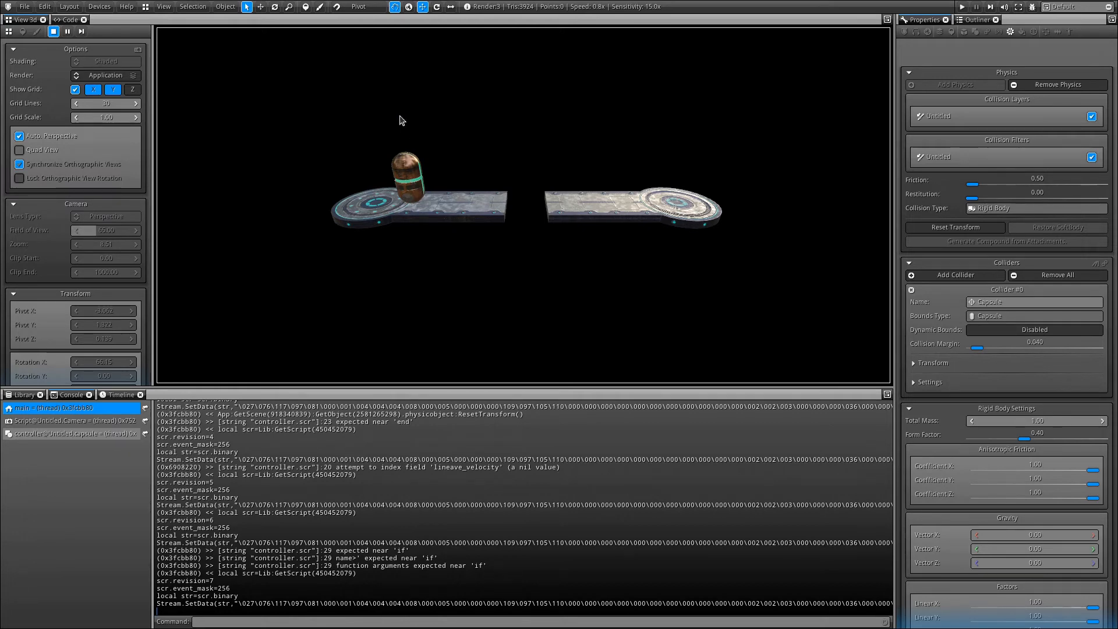
# Copy the GetKey(97) block in controller.lua and paste a duplicate below the clamp line.
pyautogui.click(70, 20)
pyautogui.moveTo(208, 209); pyautogui.dragTo(170, 187)
pyautogui.click(209, 212)
pyautogui.hotkey('ctrl', 'c')
pyautogui.click(236, 239)
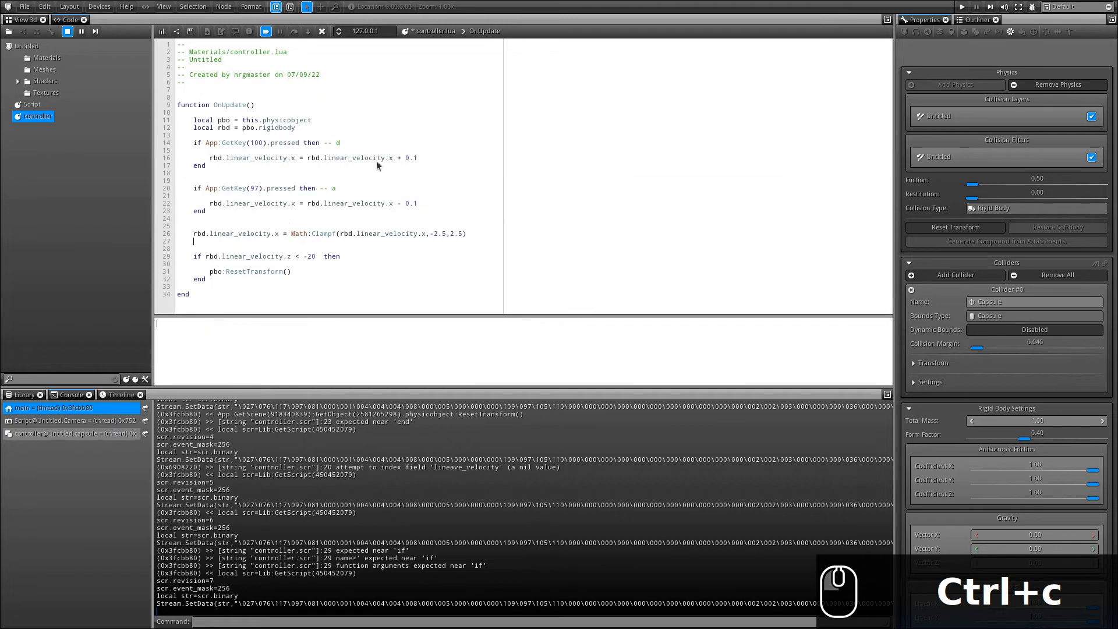
pyautogui.press('Return')
pyautogui.press('Return')
pyautogui.press('Return')
pyautogui.press('Return')
pyautogui.press('Up')
pyautogui.press('Left')
pyautogui.hotkey('ctrl', 'v')
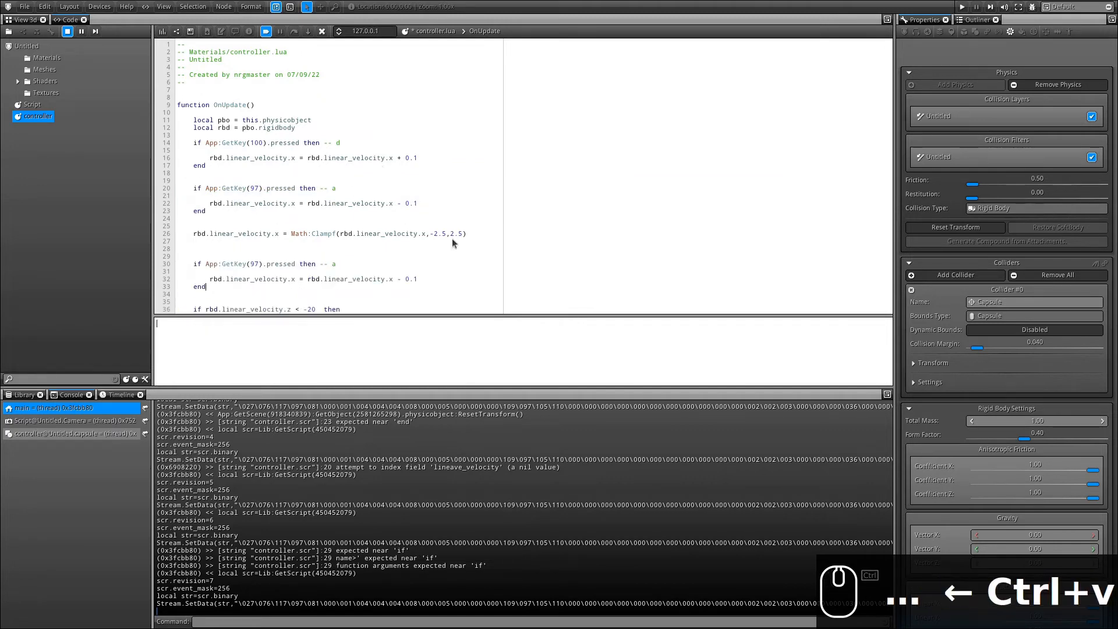
# Change the copy's key code from 97 to 32 (Spacebar) and its velocity axis from x to z.
pyautogui.scroll(-2, 452, 238)
pyautogui.doubleClick(251, 228)
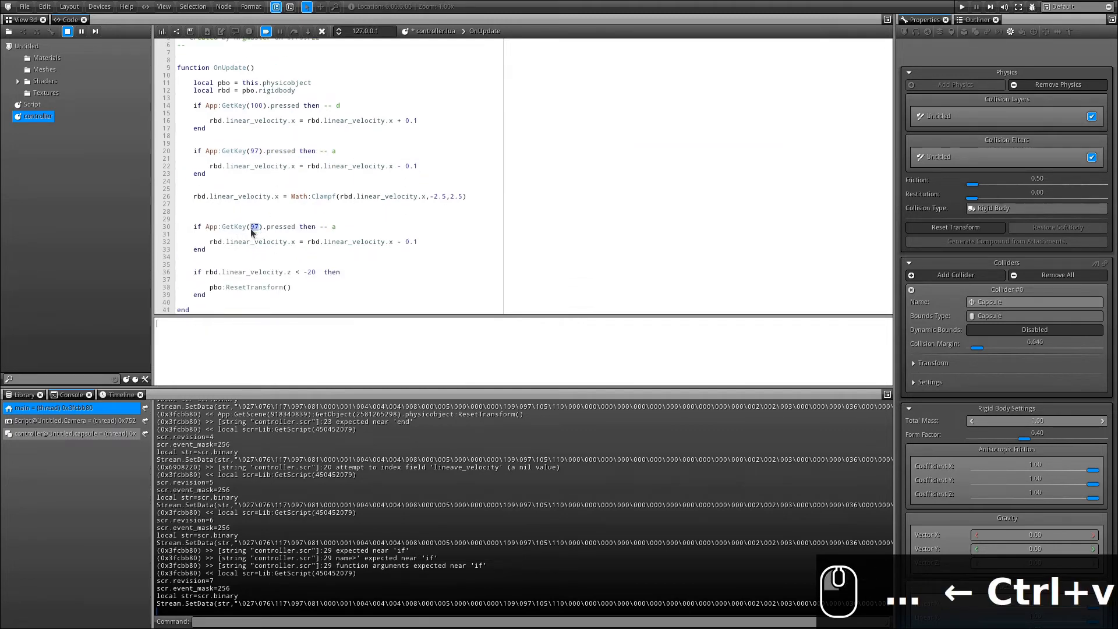
pyautogui.write('32')
pyautogui.write('Sp')
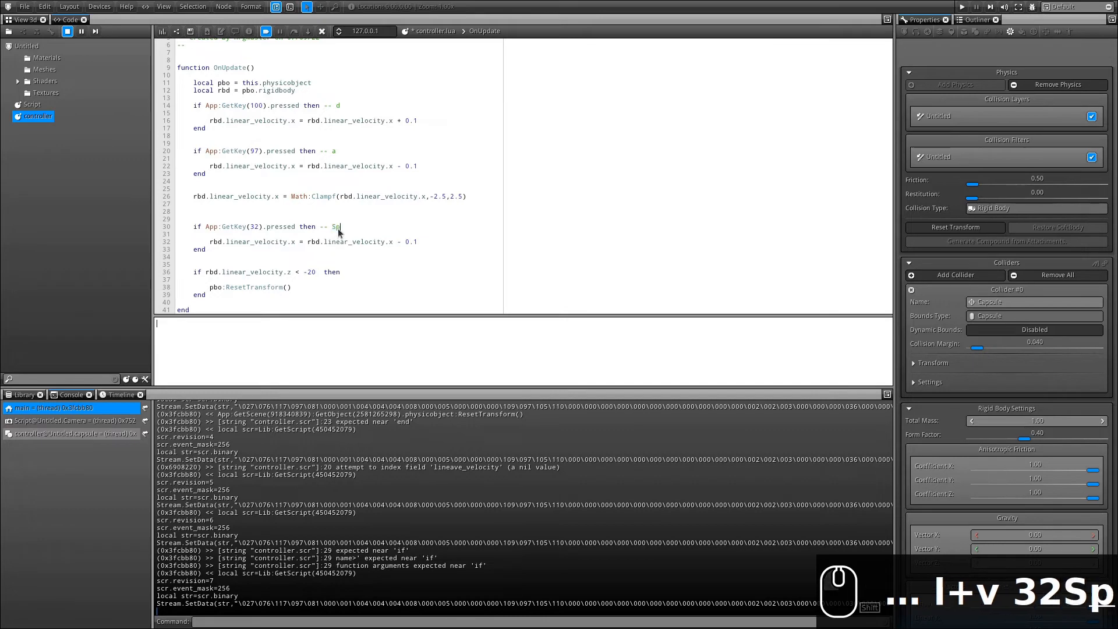
pyautogui.write('acebar')
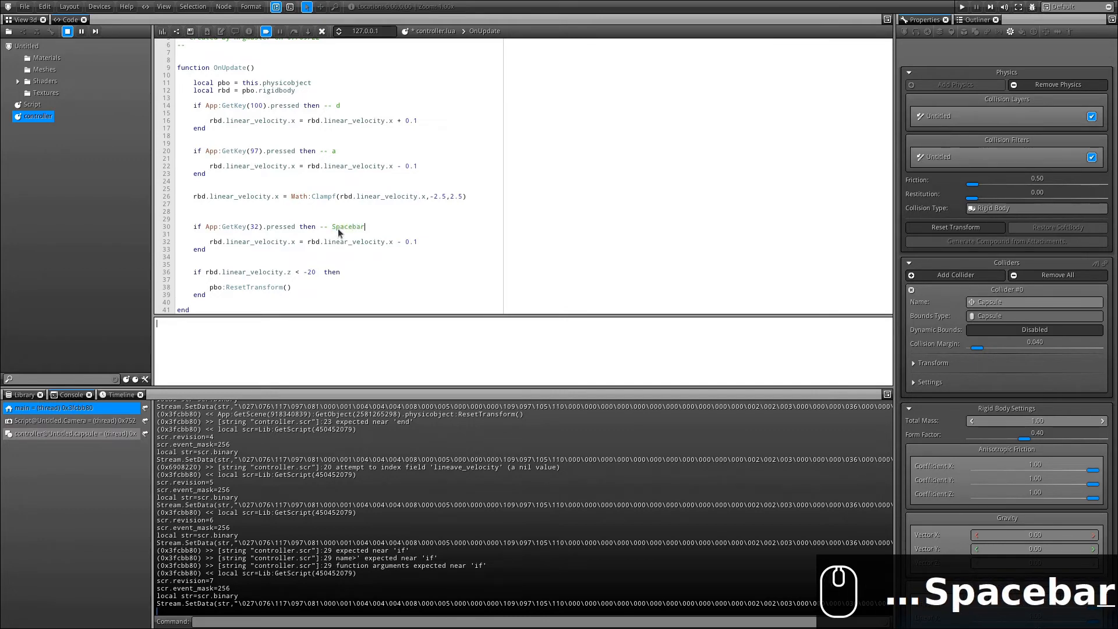
pyautogui.click(290, 245)
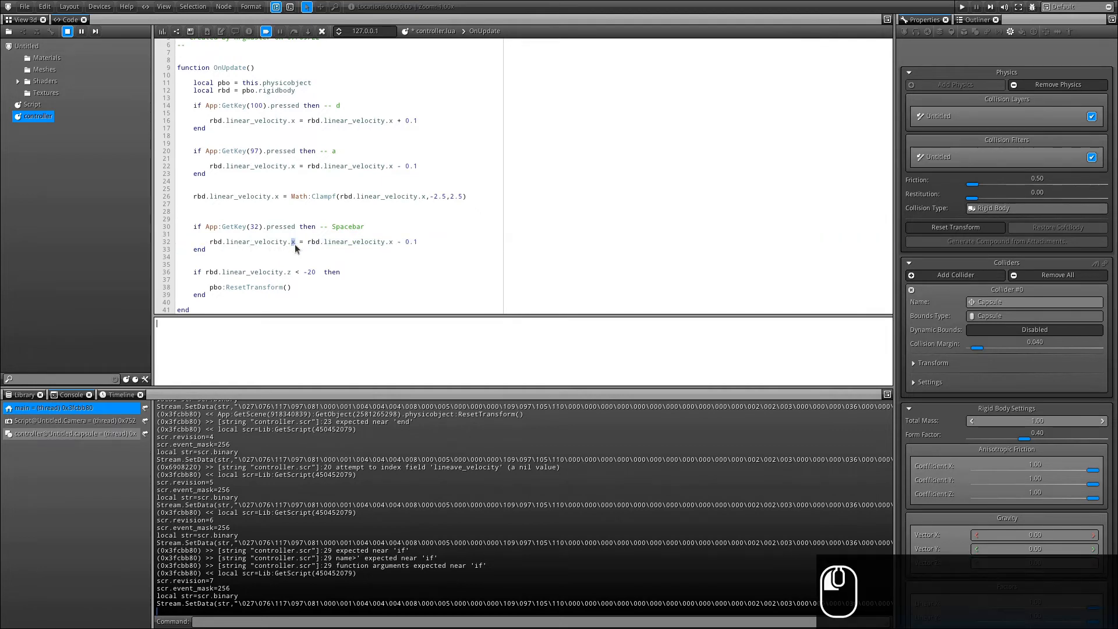
pyautogui.write('z')
pyautogui.doubleClick(388, 244)
pyautogui.write('z')
# Change the velocity change from '- 0.1' to '+ 0.5' and rebuild the script.
pyautogui.moveTo(399, 243); pyautogui.dragTo(399, 246)
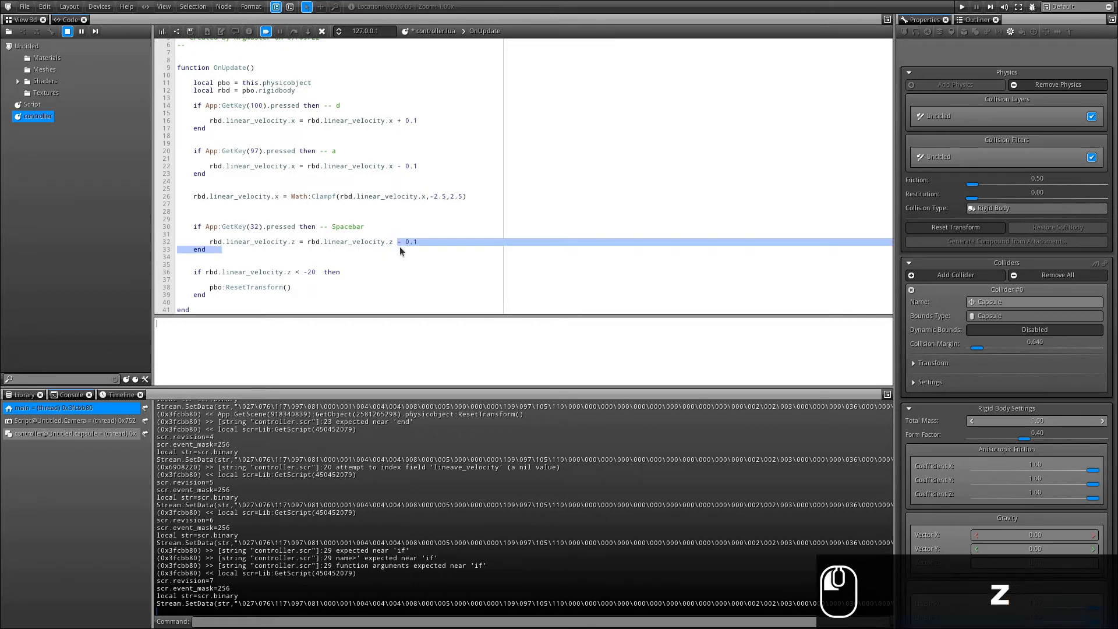
pyautogui.press('Left')
pyautogui.hotkey('shift', 'Right')
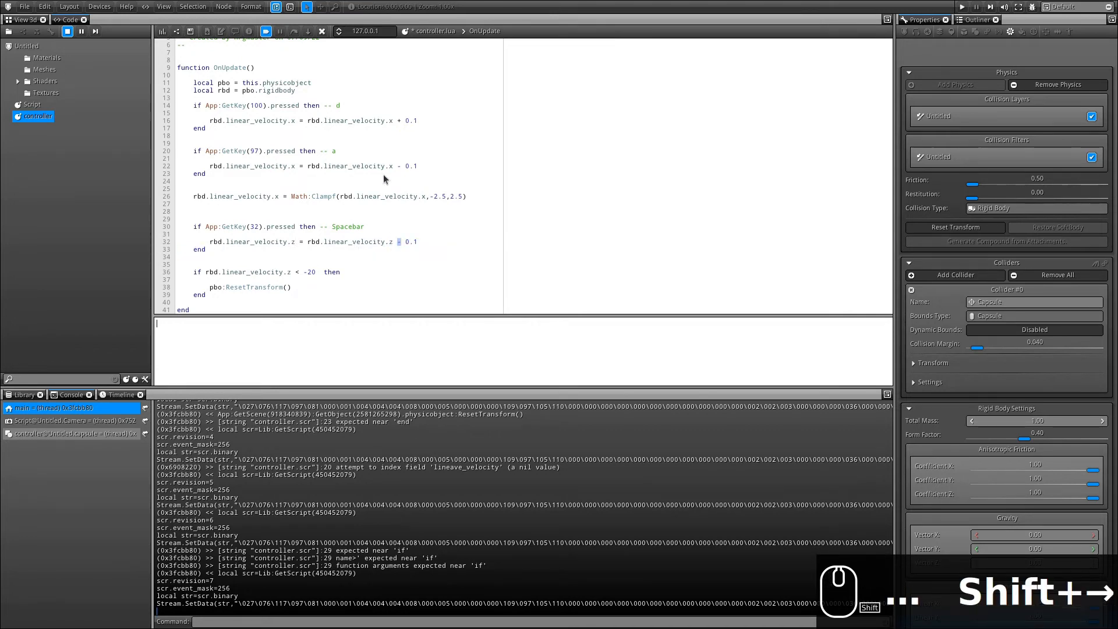
pyautogui.write('+')
pyautogui.press('End')
pyautogui.press('BackSpace')
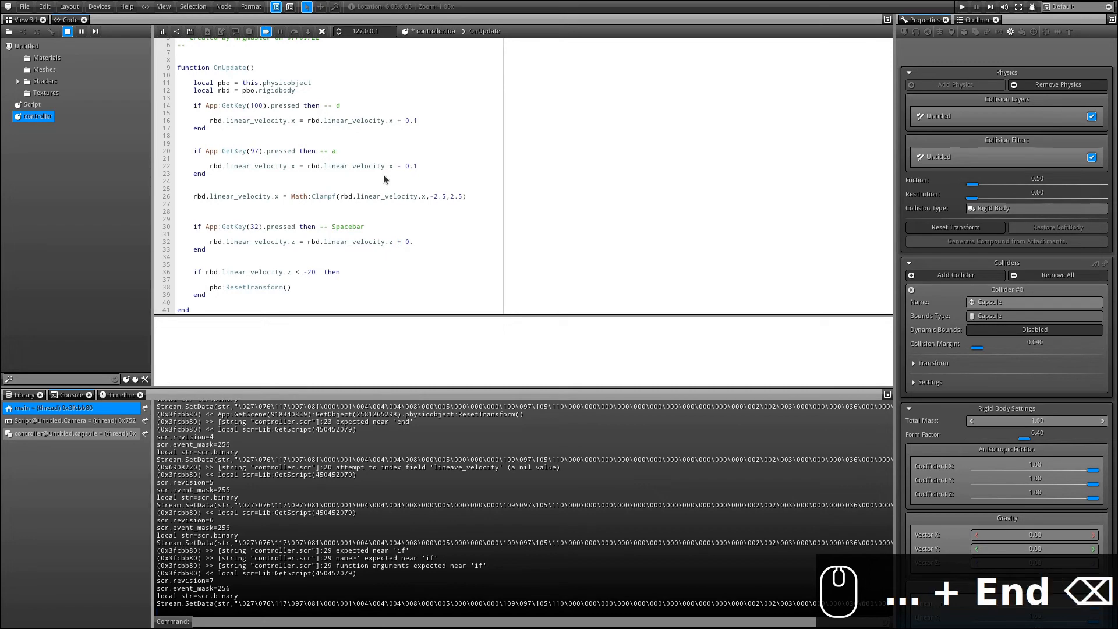
pyautogui.write('5')
pyautogui.click(162, 30)
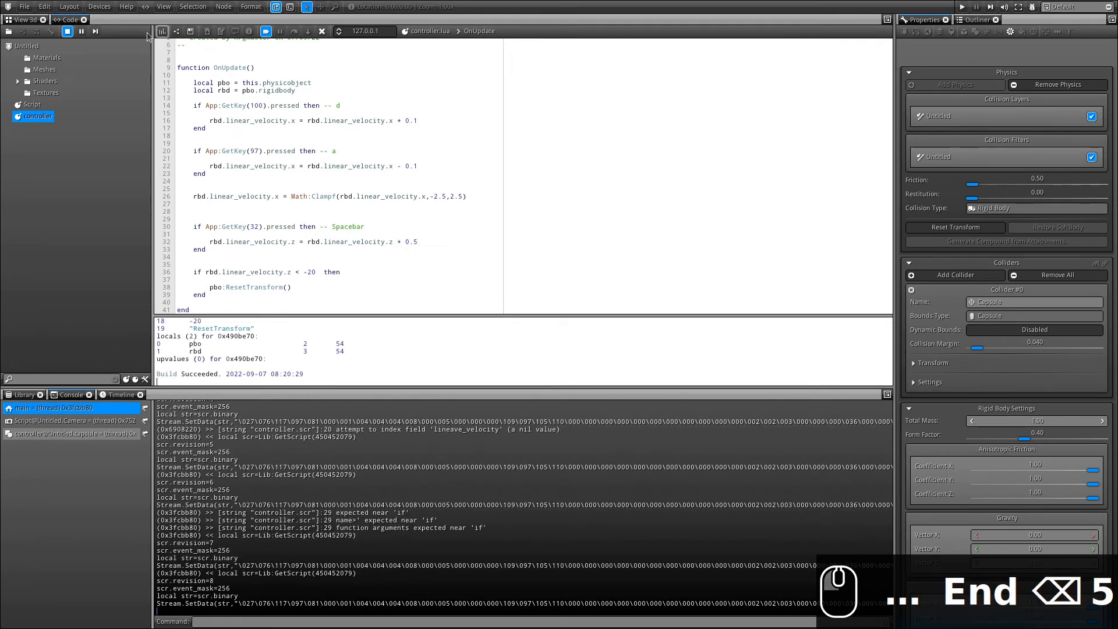
# In the 3D view, drive the capsule right with D while jumping repeatedly with Spacebar.
pyautogui.click(25, 19)
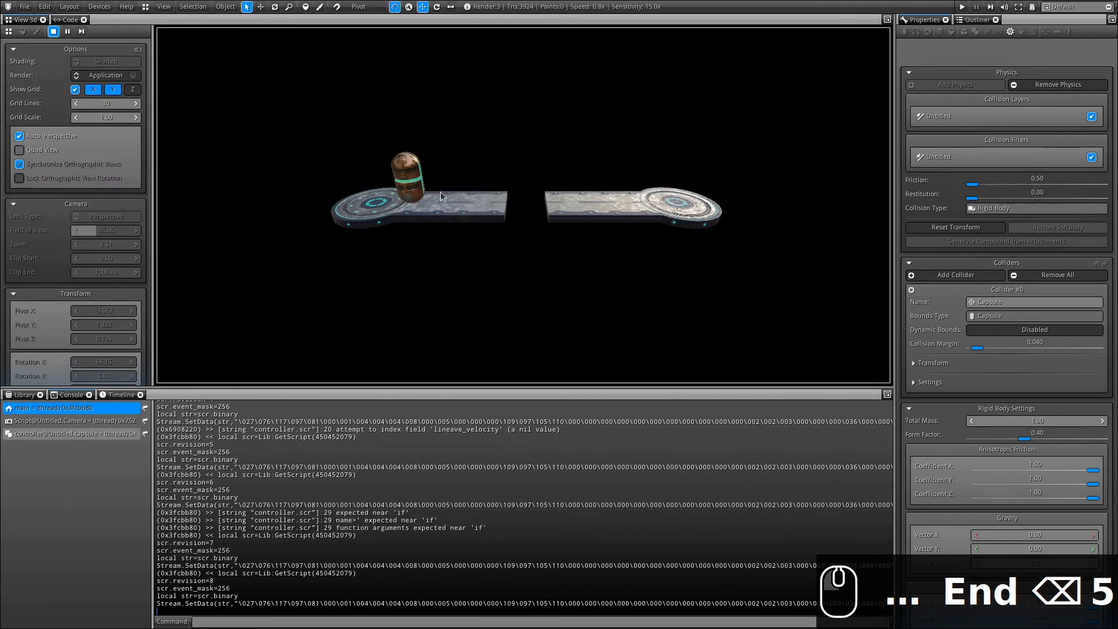
pyautogui.press('d')
pyautogui.press('space')
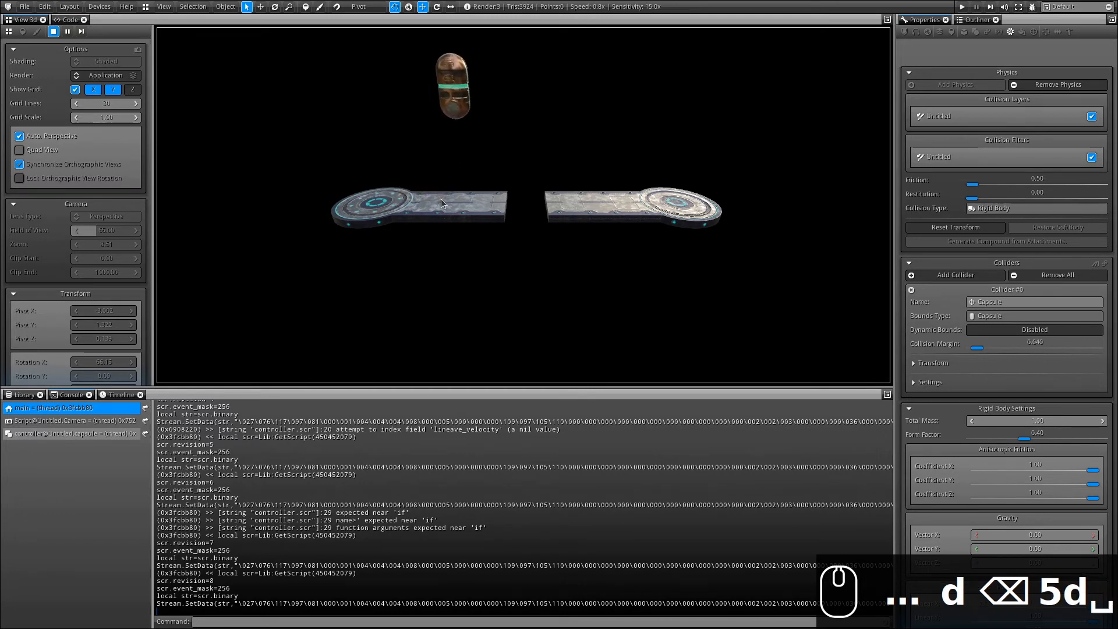
pyautogui.press('d')
pyautogui.press('space')
pyautogui.press('d')
pyautogui.press('space')
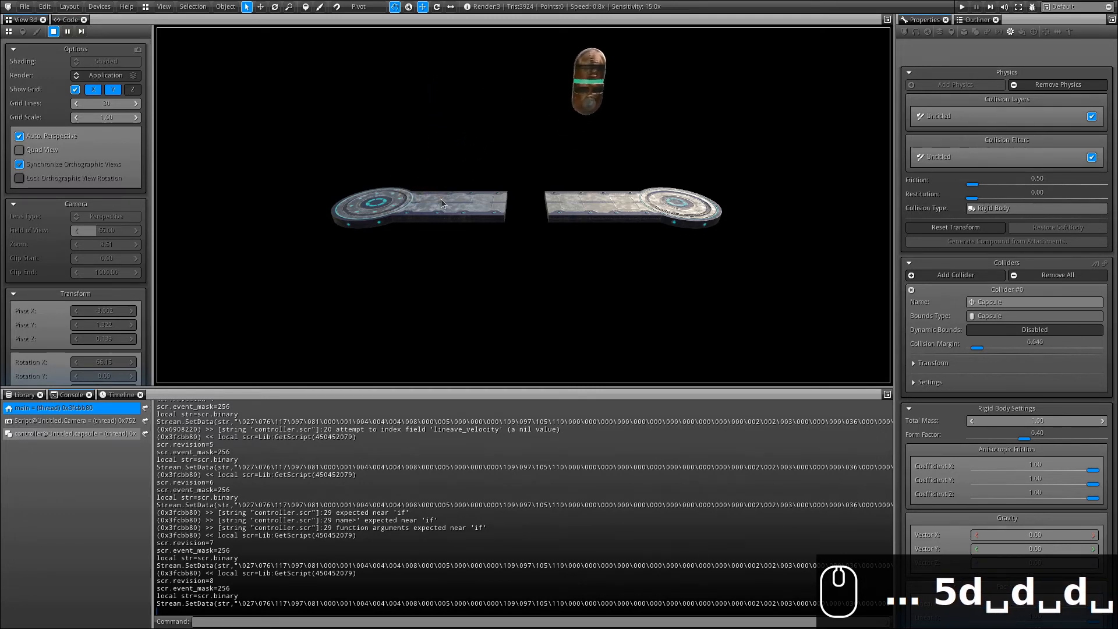
pyautogui.press('d')
pyautogui.press('space')
# Steer the jumping capsule left and right until it flies off and resets onto the left platform.
pyautogui.press('a')
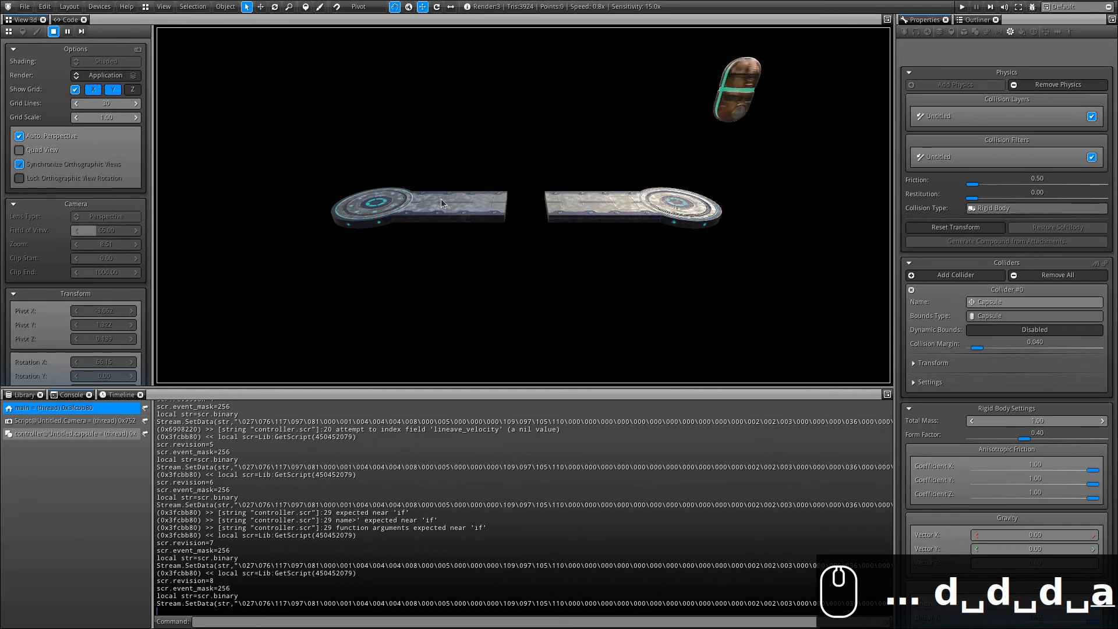
pyautogui.press('space')
pyautogui.press('a')
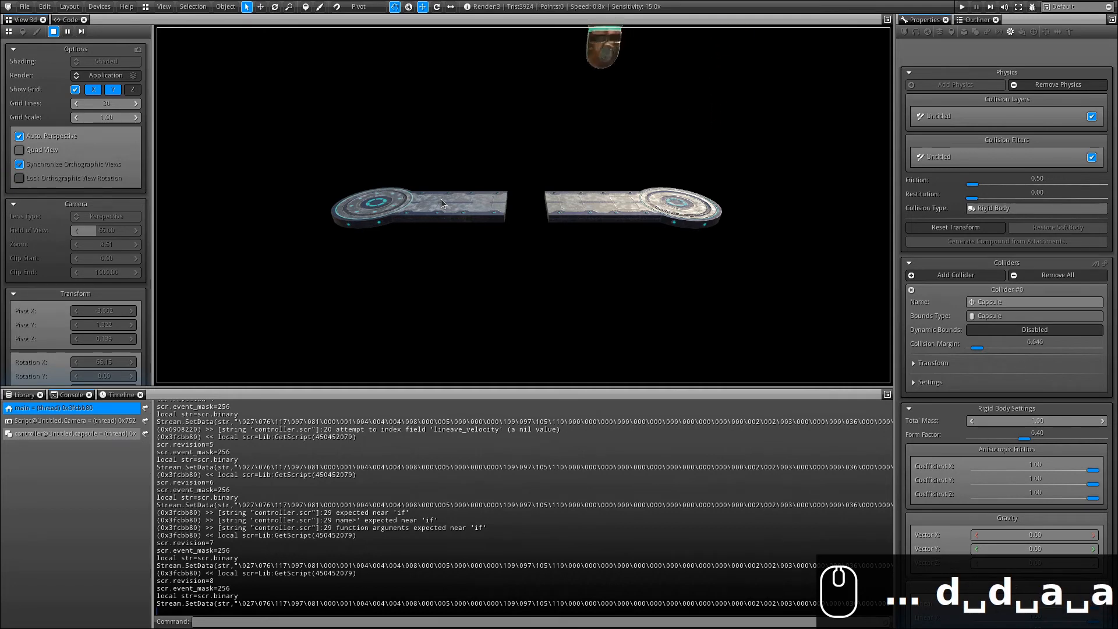
pyautogui.press('a')
pyautogui.press('space')
pyautogui.press('space')
pyautogui.press('a')
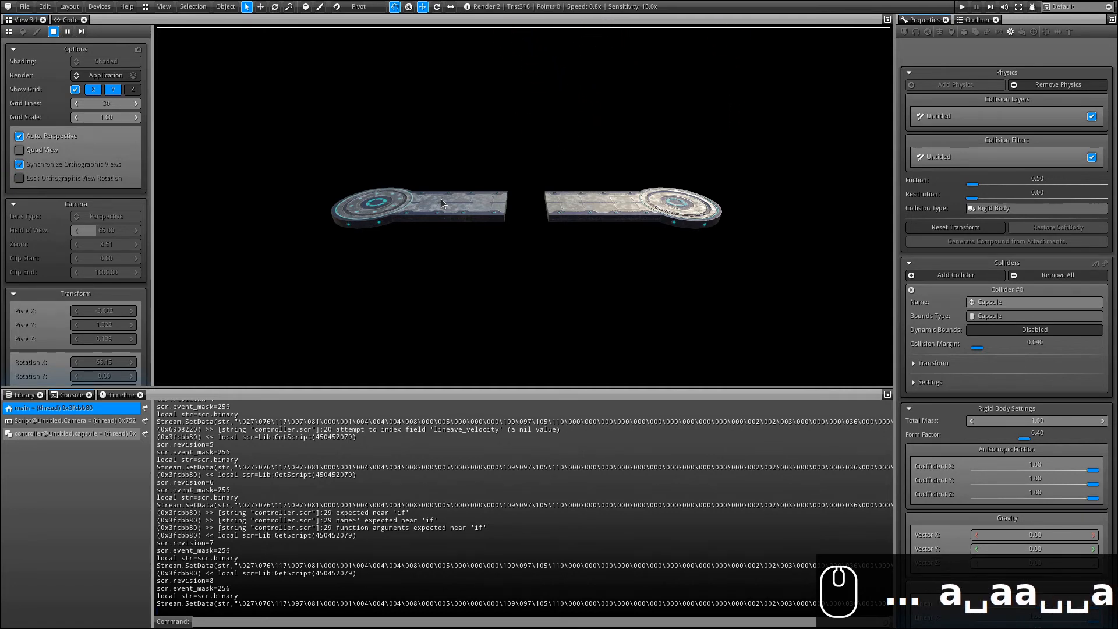
pyautogui.press('a')
pyautogui.press('space')
pyautogui.press('space')
pyautogui.press('a')
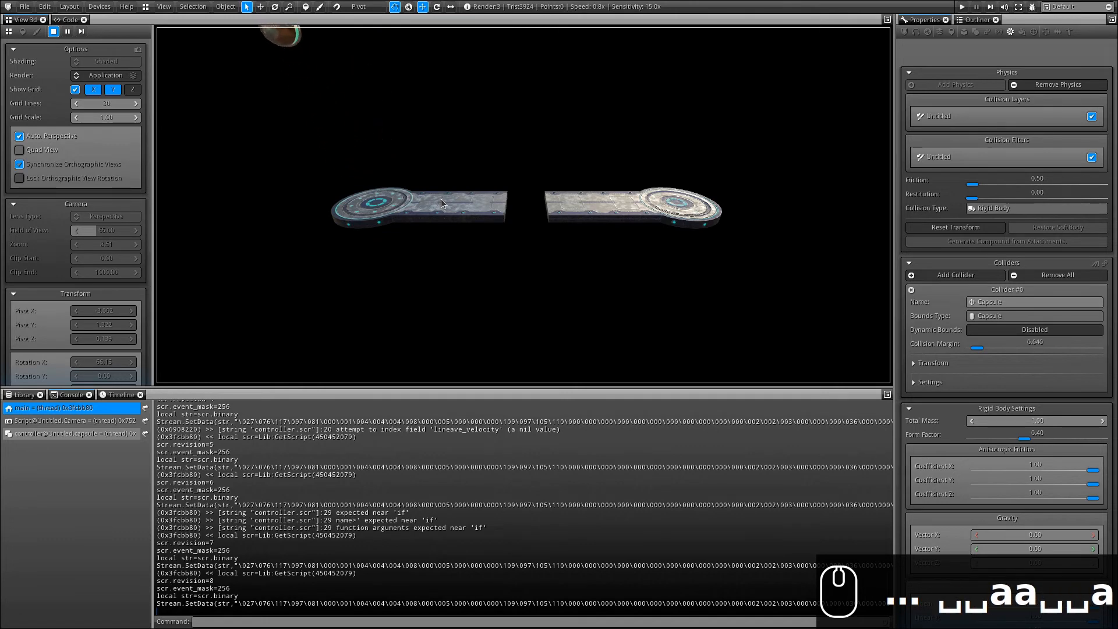
pyautogui.press('d')
pyautogui.press('d')
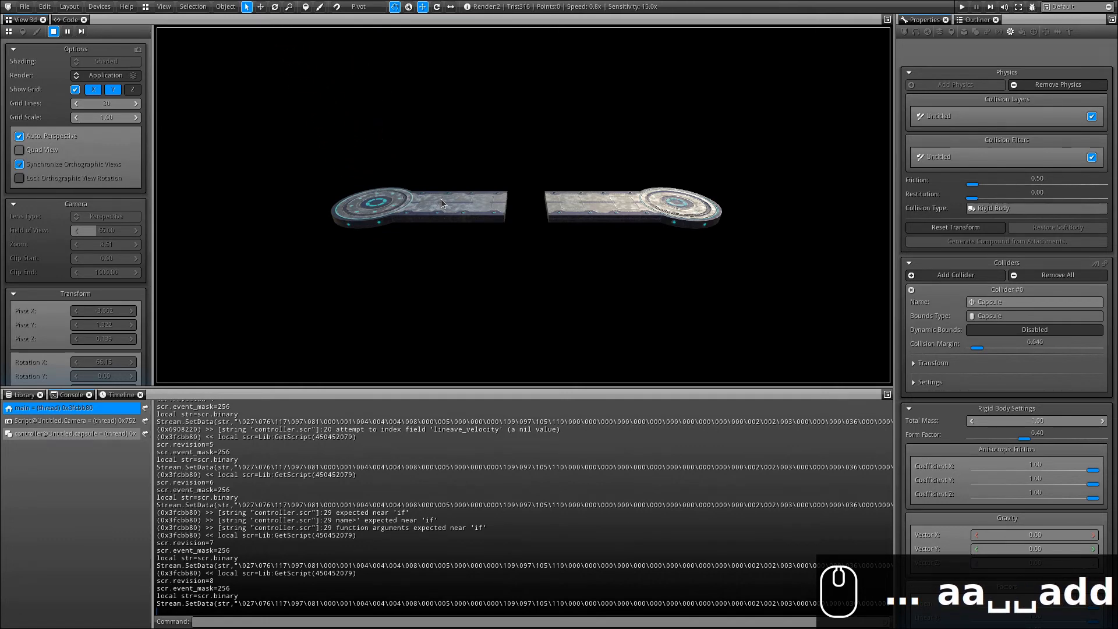
pyautogui.press('a')
pyautogui.press('d')
pyautogui.press('a')
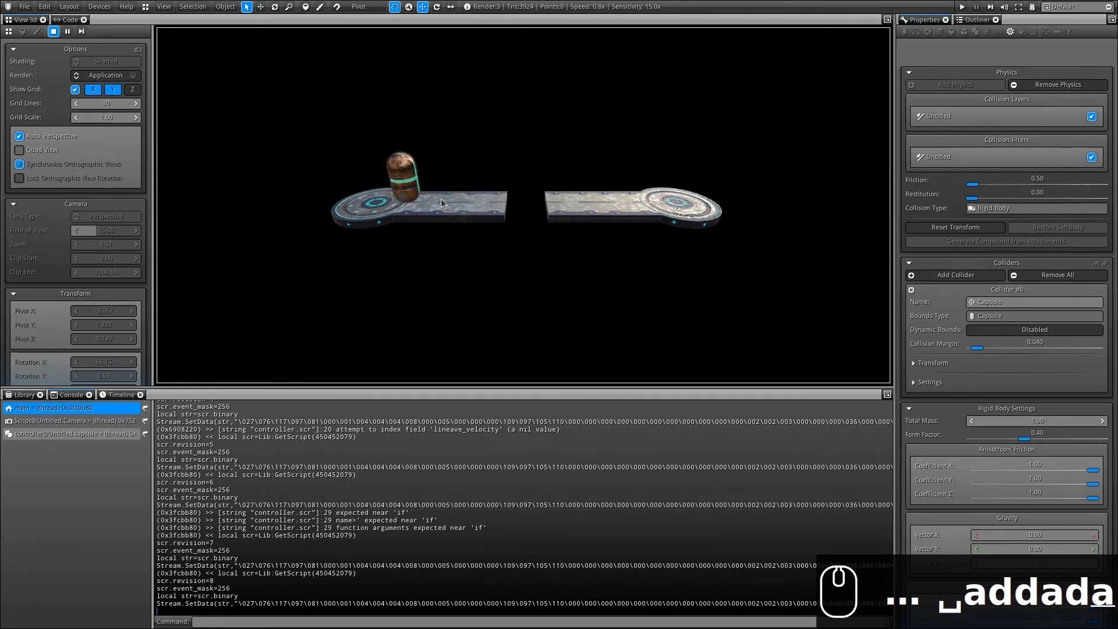
pyautogui.press('d')
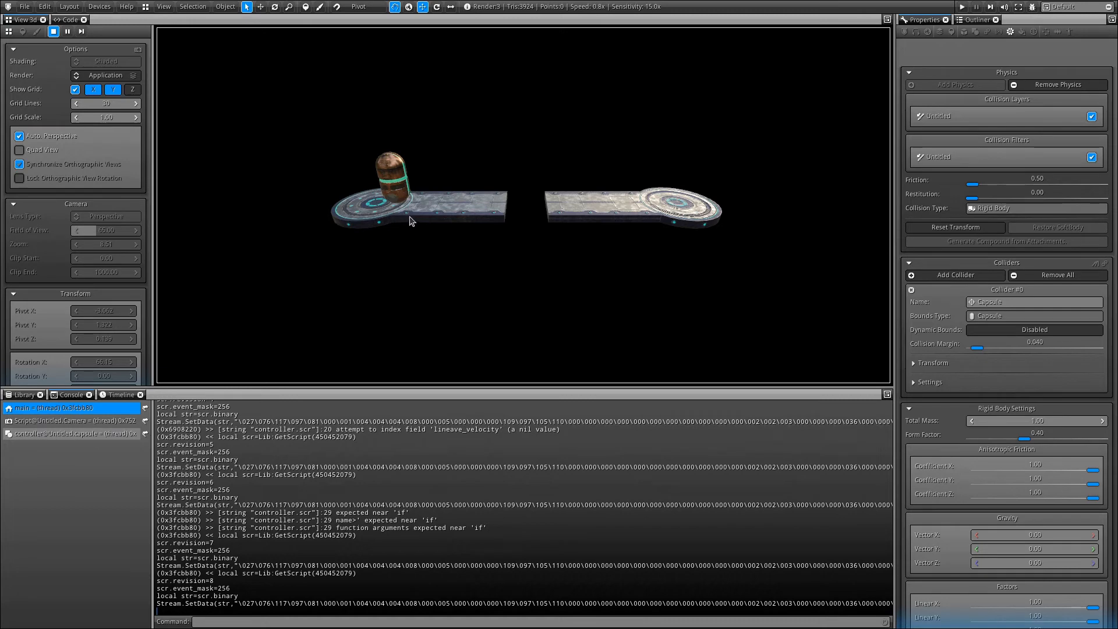
# Set the viewport Render back to Untitled and switch shading to Wireframes around the capsule.
pyautogui.click(118, 80)
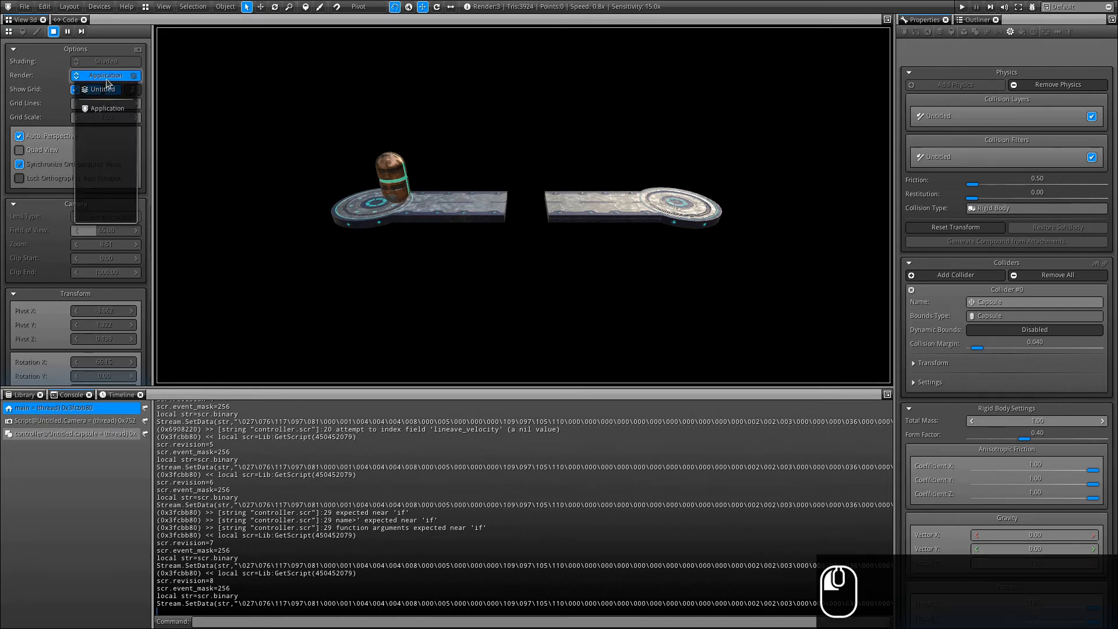
pyautogui.click(104, 91)
pyautogui.keyDown('alt'); pyautogui.moveTo(408, 166); pyautogui.dragTo(349, 267); pyautogui.keyUp('alt')
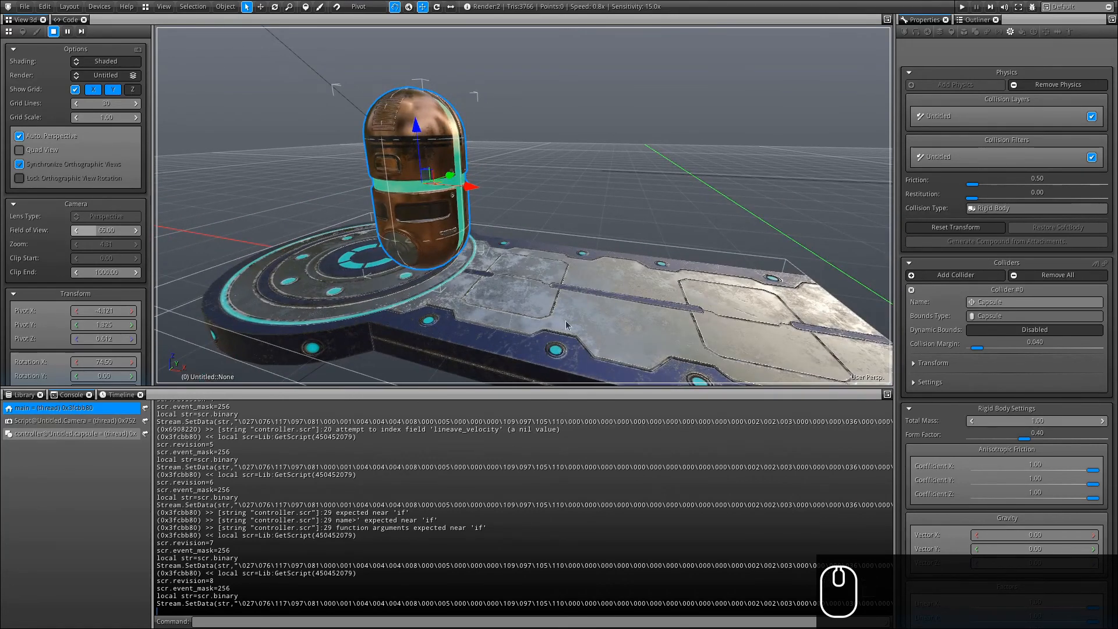
pyautogui.click(95, 62)
pyautogui.click(99, 89)
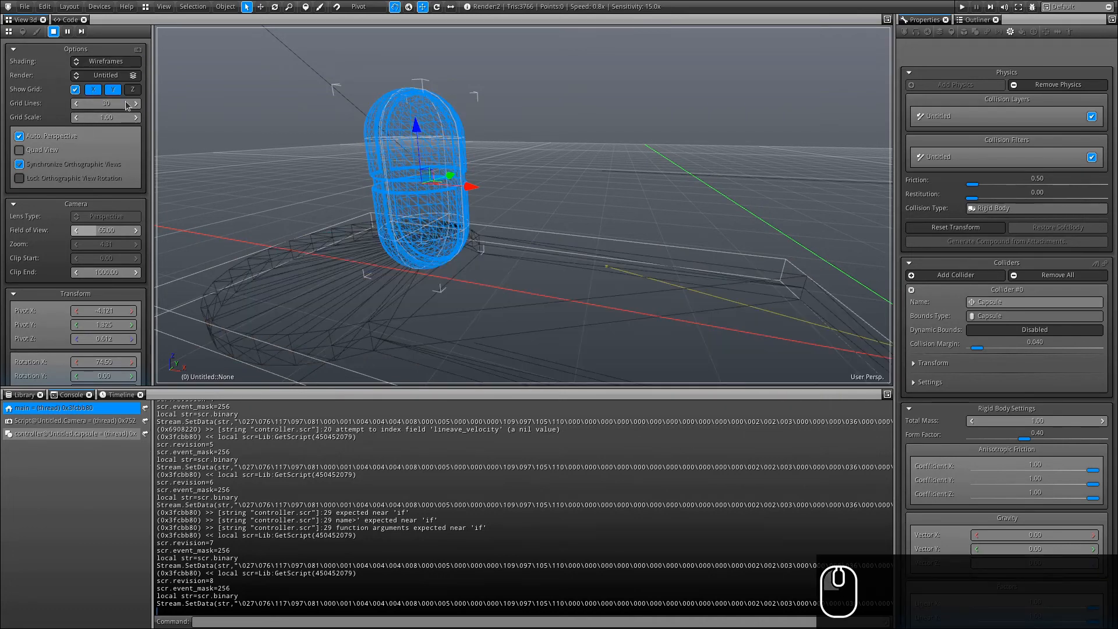
pyautogui.keyDown('alt'); pyautogui.moveTo(525, 257); pyautogui.dragTo(519, 246); pyautogui.keyUp('alt')
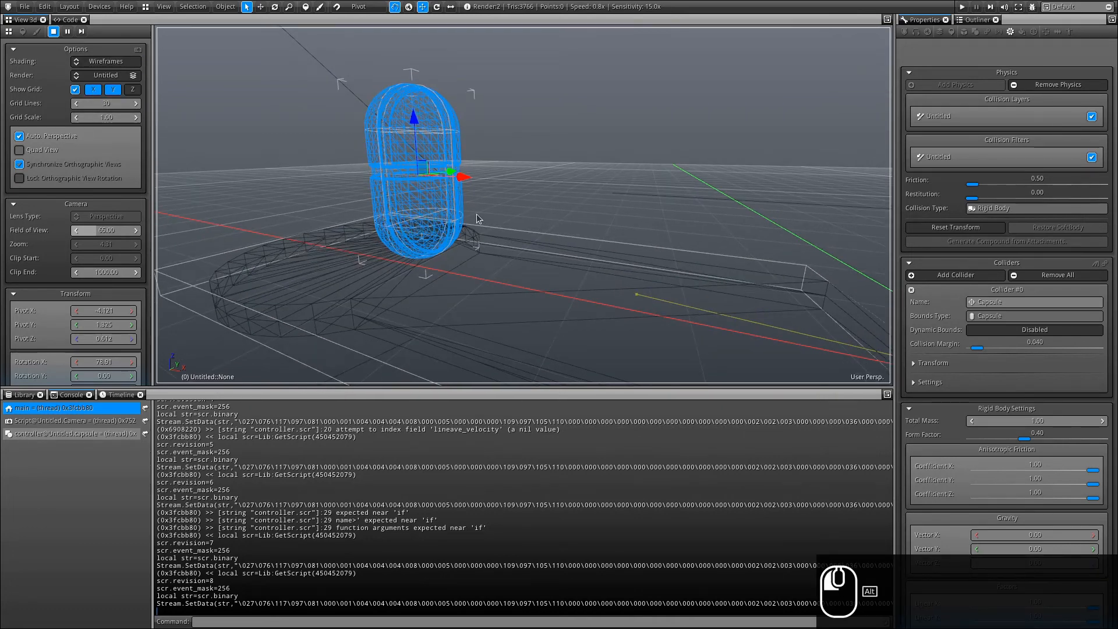
# Toggle World > Debug Draw > Contact Points and inspect the contacts at the capsule's base.
pyautogui.click(927, 35)
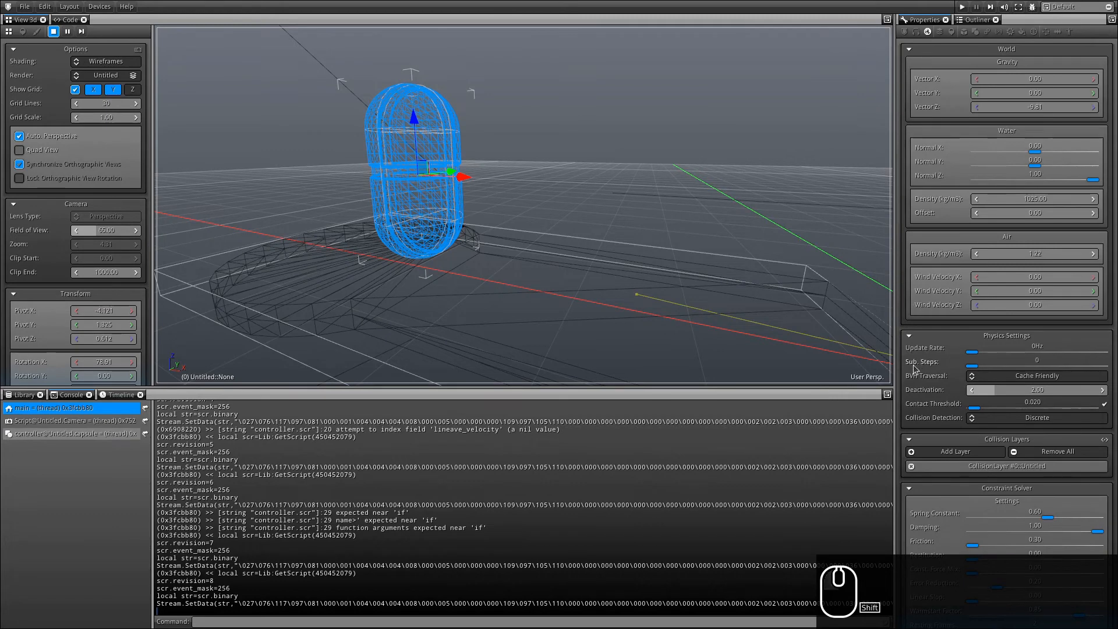
pyautogui.keyDown('shift'); pyautogui.moveTo(915, 367); pyautogui.dragTo(933, 206, button='right'); pyautogui.keyUp('shift')
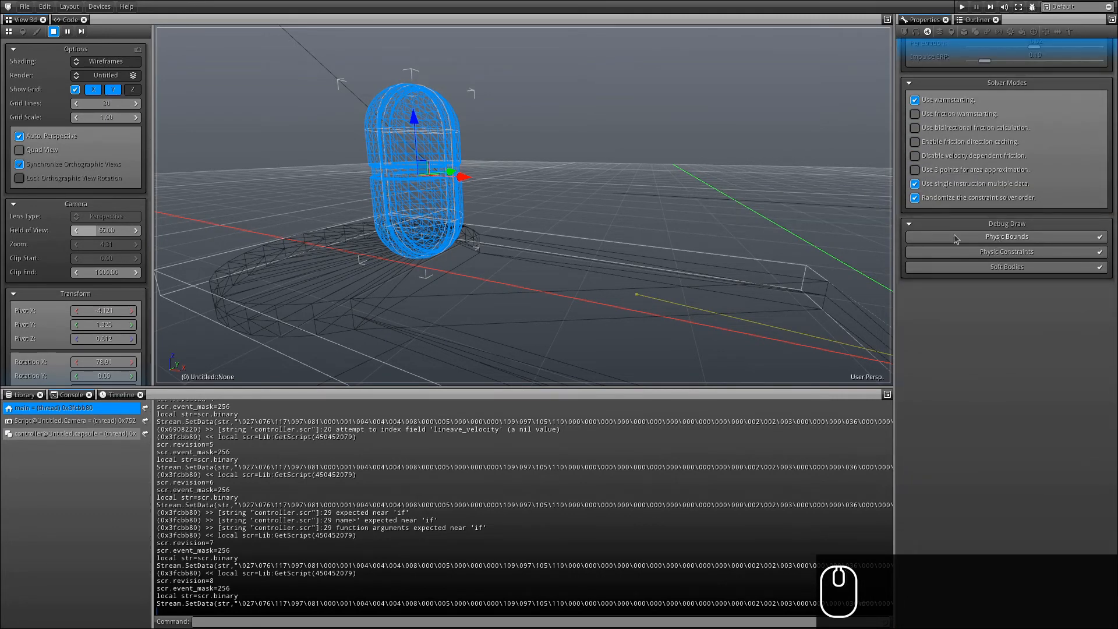
pyautogui.click(1004, 237)
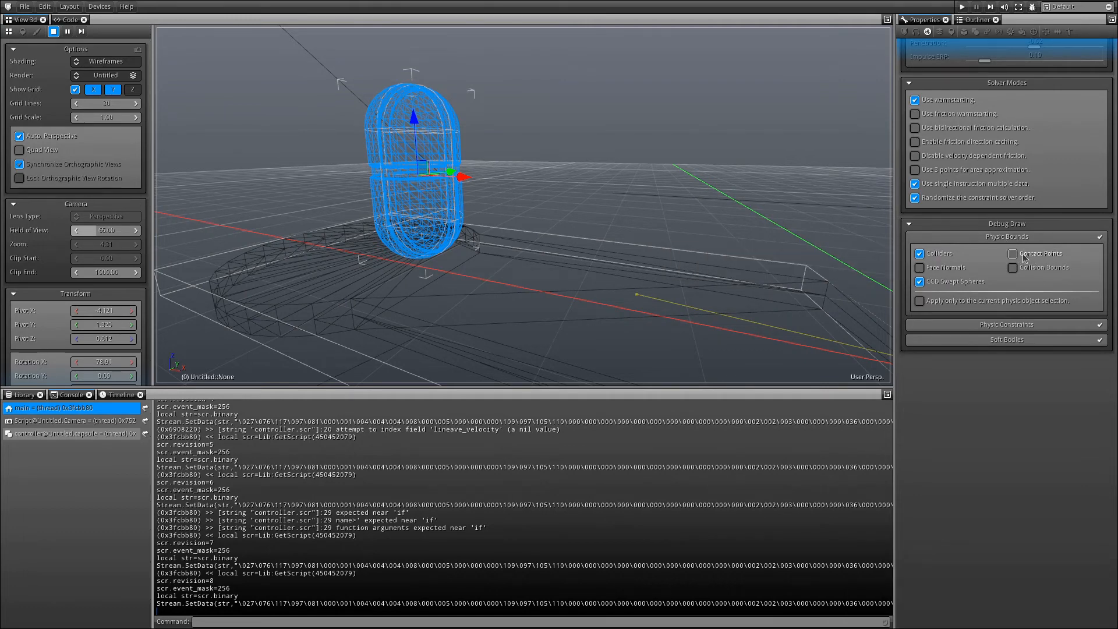
pyautogui.click(1014, 254)
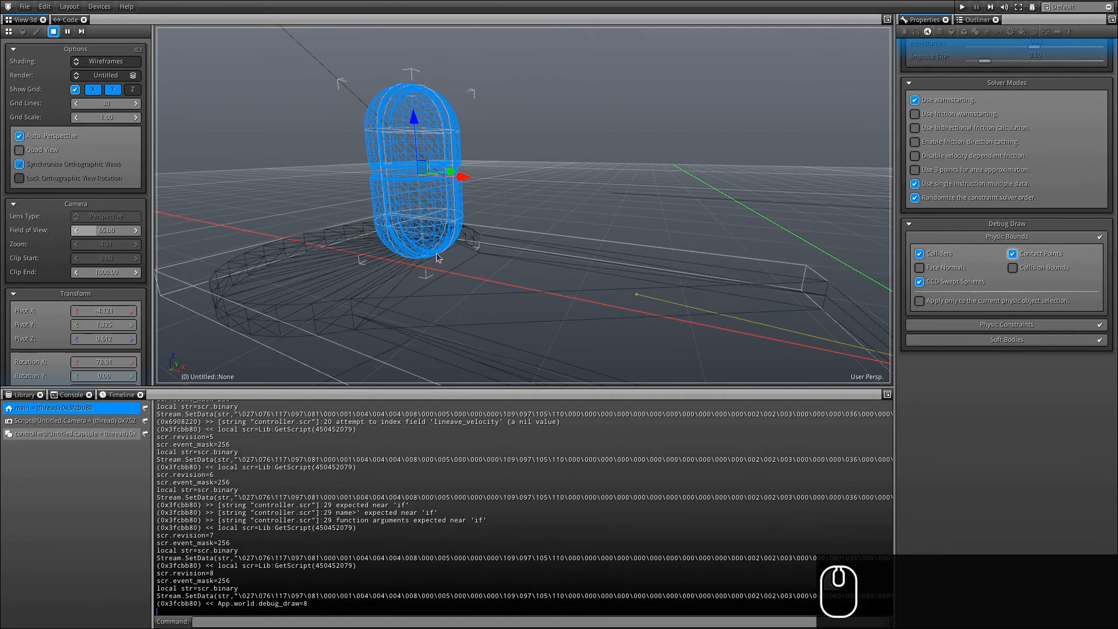
pyautogui.keyDown('alt'); pyautogui.moveTo(436, 258); pyautogui.dragTo(537, 484); pyautogui.keyUp('alt')
pyautogui.moveTo(373, 272)
pyautogui.keyDown('alt'); pyautogui.keyDown('shift'); pyautogui.mouseDown()
pyautogui.moveTo(431, 289)
pyautogui.moveTo(367, 292)
pyautogui.mouseUp(); pyautogui.keyUp('shift'); pyautogui.keyUp('alt')
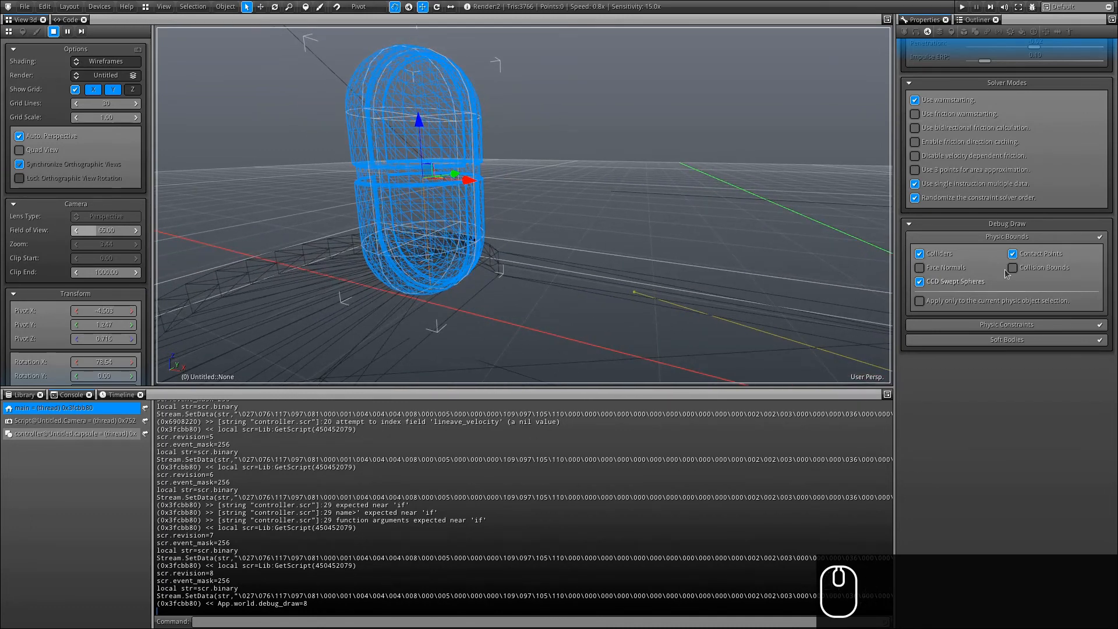
pyautogui.click(1029, 255)
pyautogui.doubleClick(1030, 256)
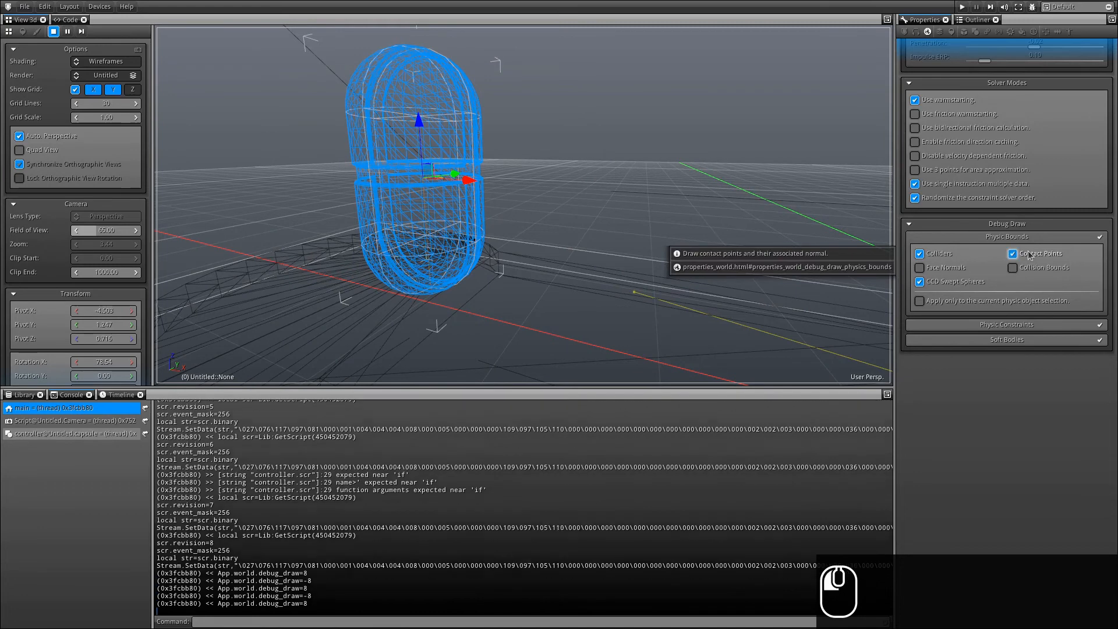
pyautogui.click(1030, 257)
pyautogui.click(1030, 256)
pyautogui.keyDown('alt'); pyautogui.moveTo(622, 296); pyautogui.dragTo(617, 277); pyautogui.keyUp('alt')
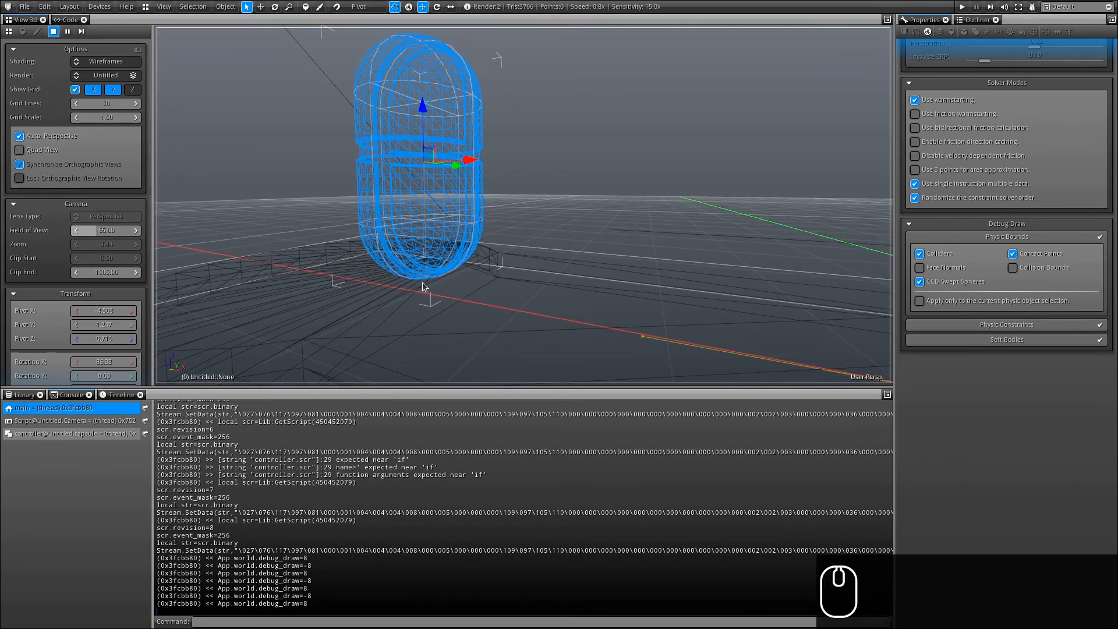
pyautogui.keyDown('alt'); pyautogui.moveTo(423, 128); pyautogui.dragTo(464, 270); pyautogui.keyUp('alt')
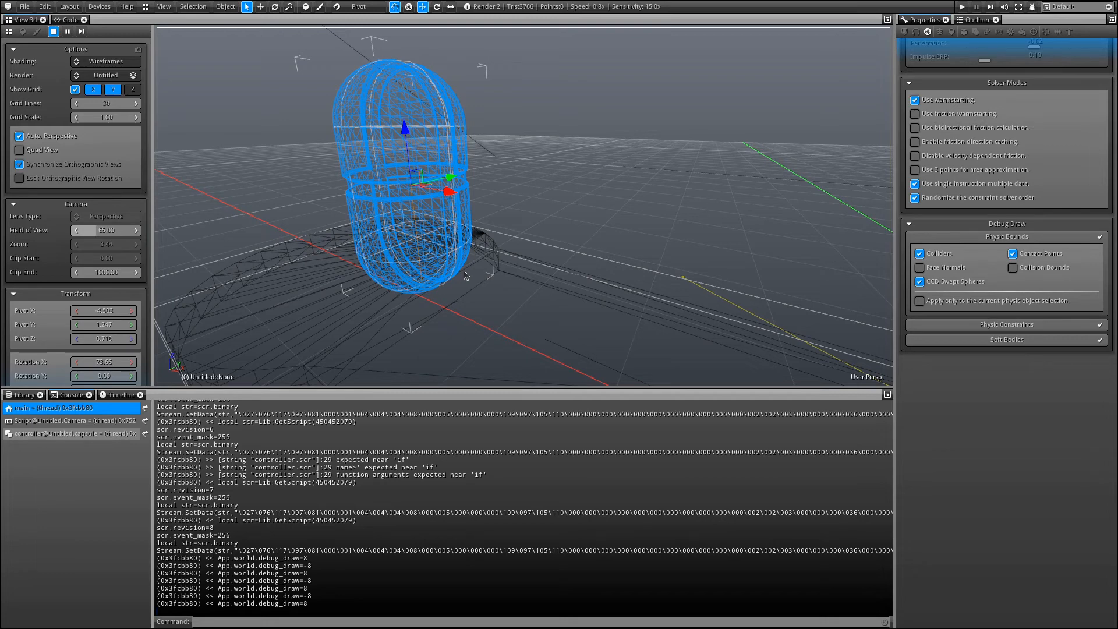
# Turn off contact points, restore Shaded display, and bring up controller.lua.
pyautogui.click(1048, 255)
pyautogui.click(93, 61)
pyautogui.click(87, 79)
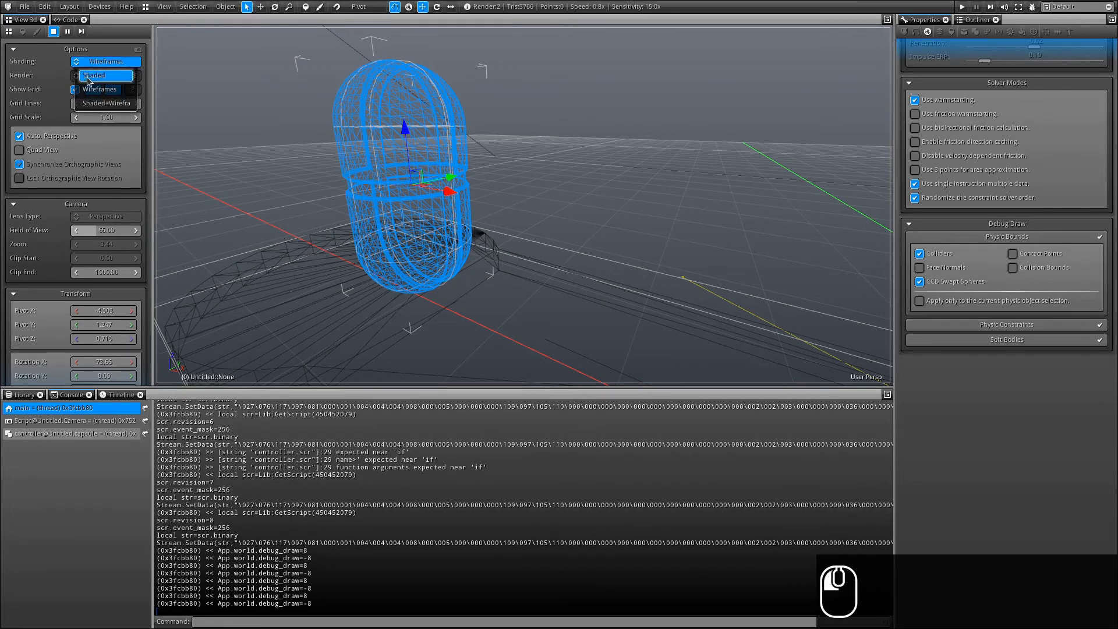
pyautogui.keyDown('alt'); pyautogui.moveTo(350, 131); pyautogui.dragTo(390, 103); pyautogui.keyUp('alt')
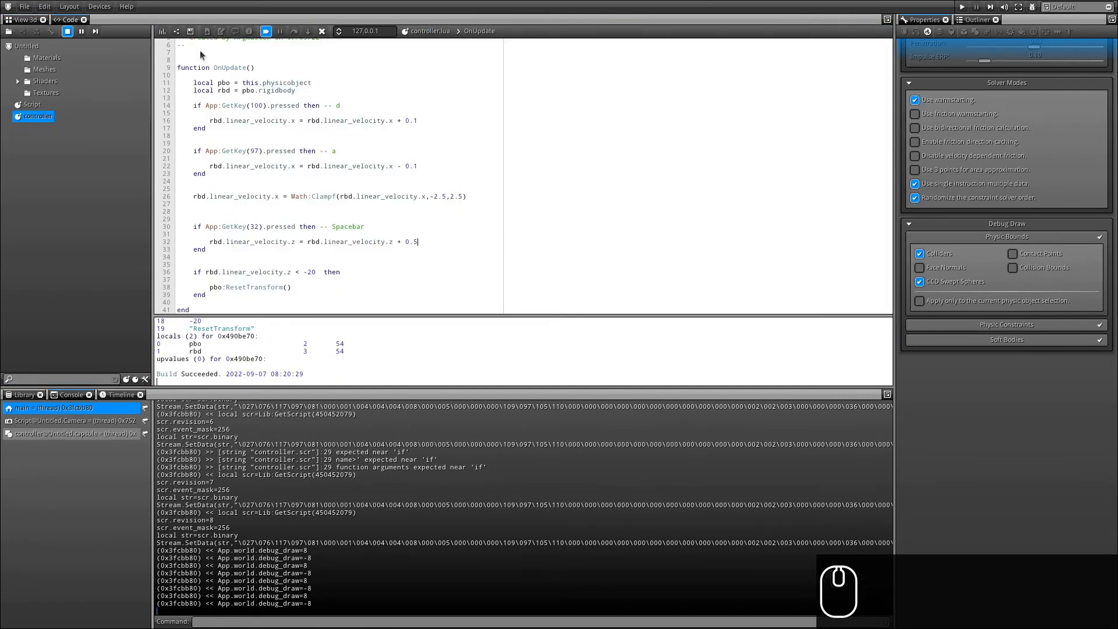
pyautogui.click(224, 45)
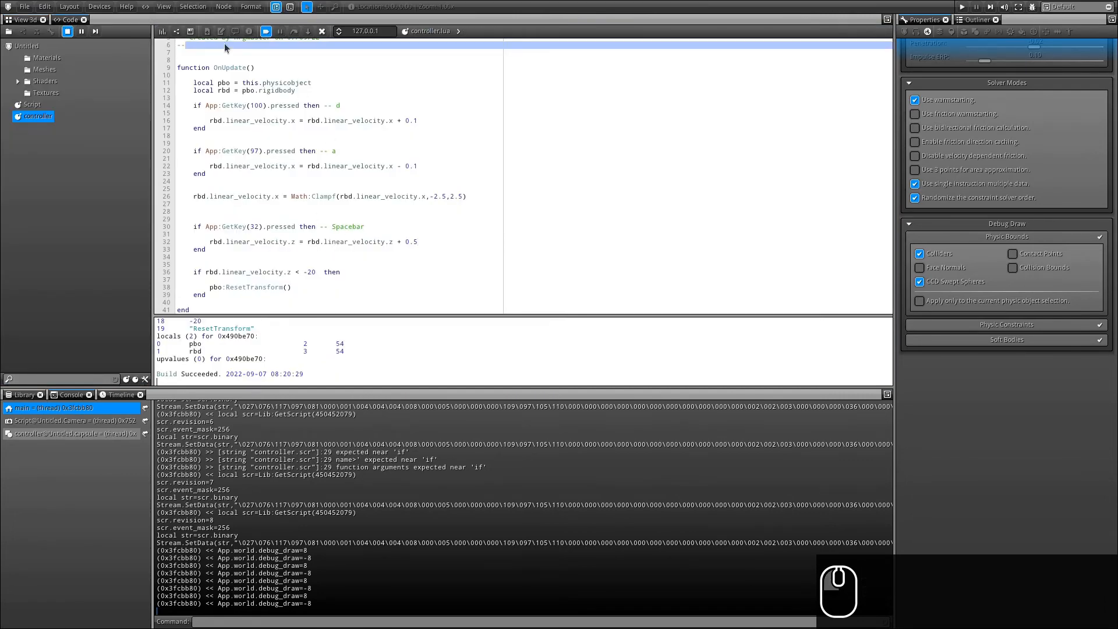
# Add an empty function on_ground( pbo ) above OnUpdate.
pyautogui.press('Left')
pyautogui.press('Return')
pyautogui.press('Return')
pyautogui.press('Return')
pyautogui.write('fun')
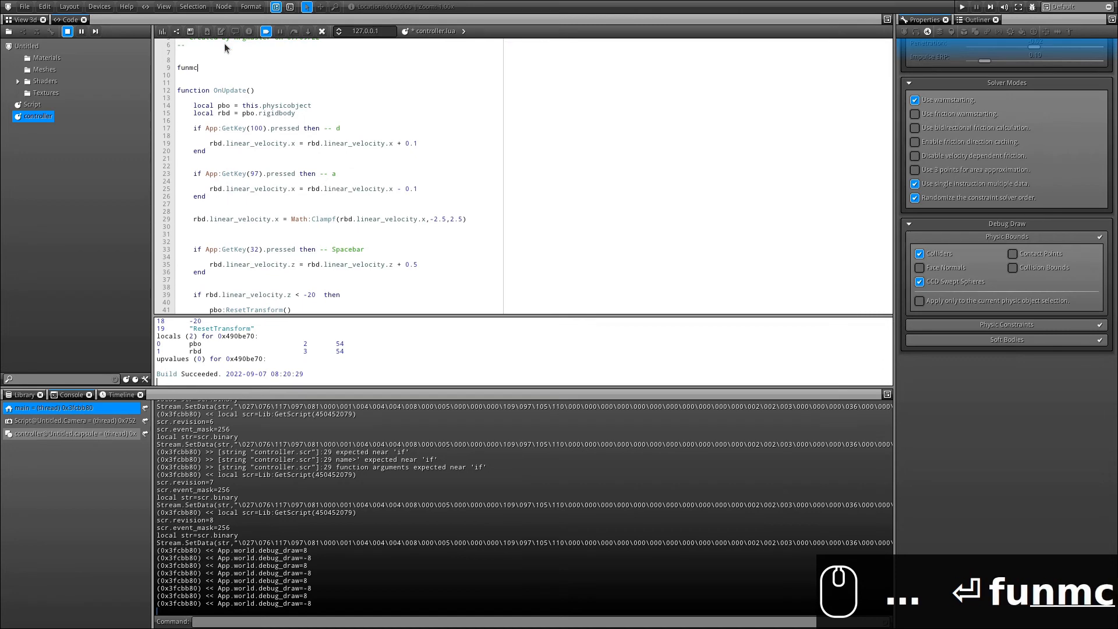
pyautogui.write('ctio')
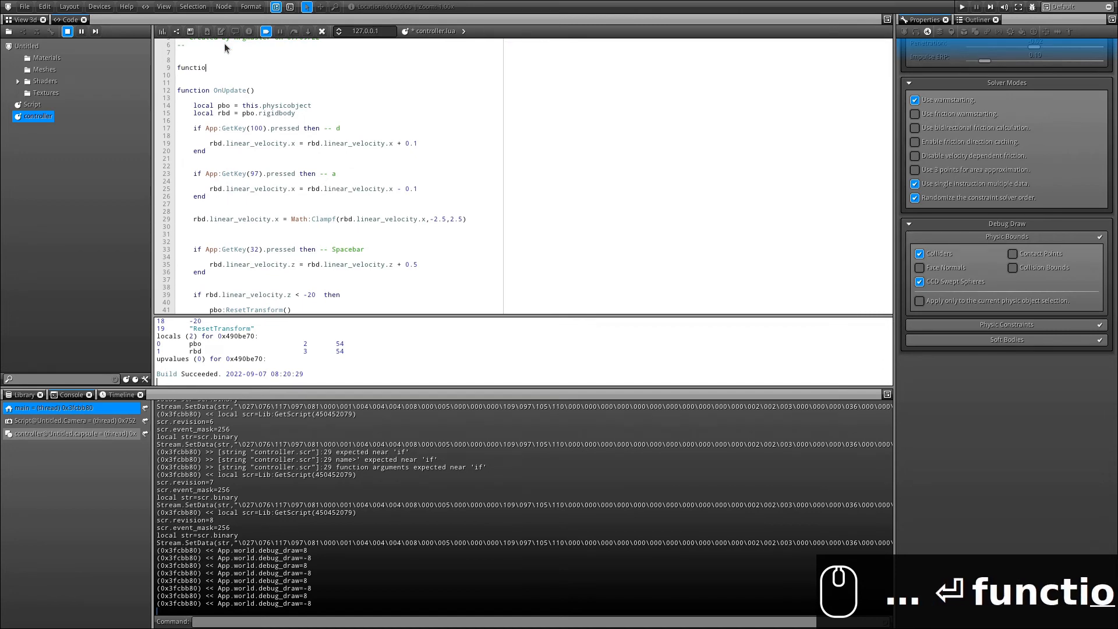
pyautogui.write('n on_ground( ')
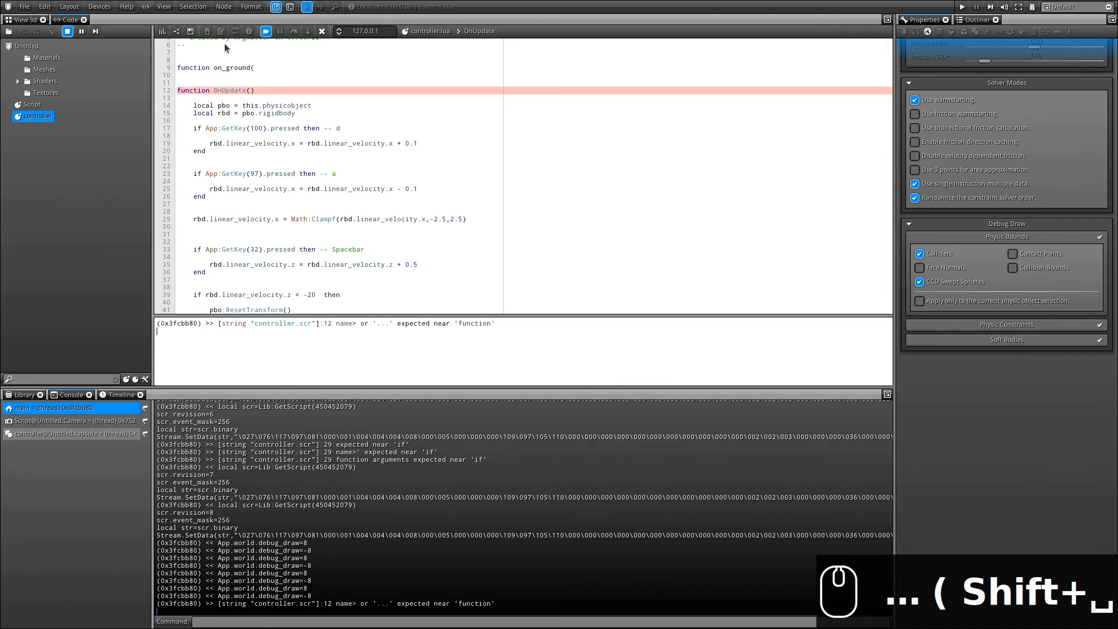
pyautogui.write('pbo )')
pyautogui.press('Return')
pyautogui.press('Return')
pyautogui.press('Return')
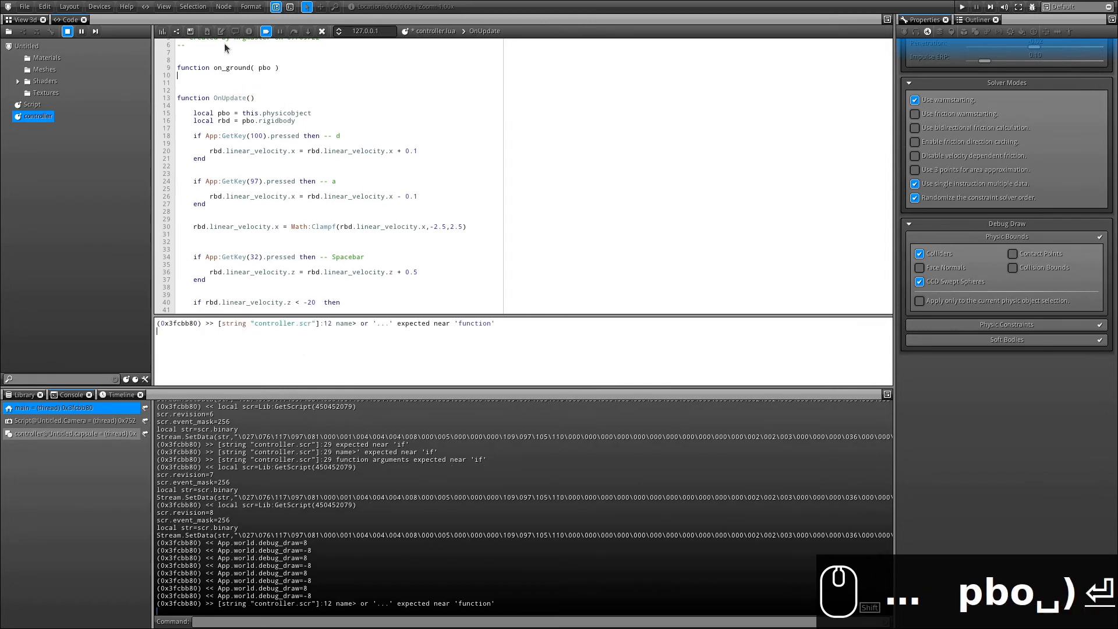
pyautogui.write('end')
pyautogui.press('Up')
pyautogui.press('Up')
pyautogui.press('Return')
pyautogui.press('Return')
pyautogui.press('Up')
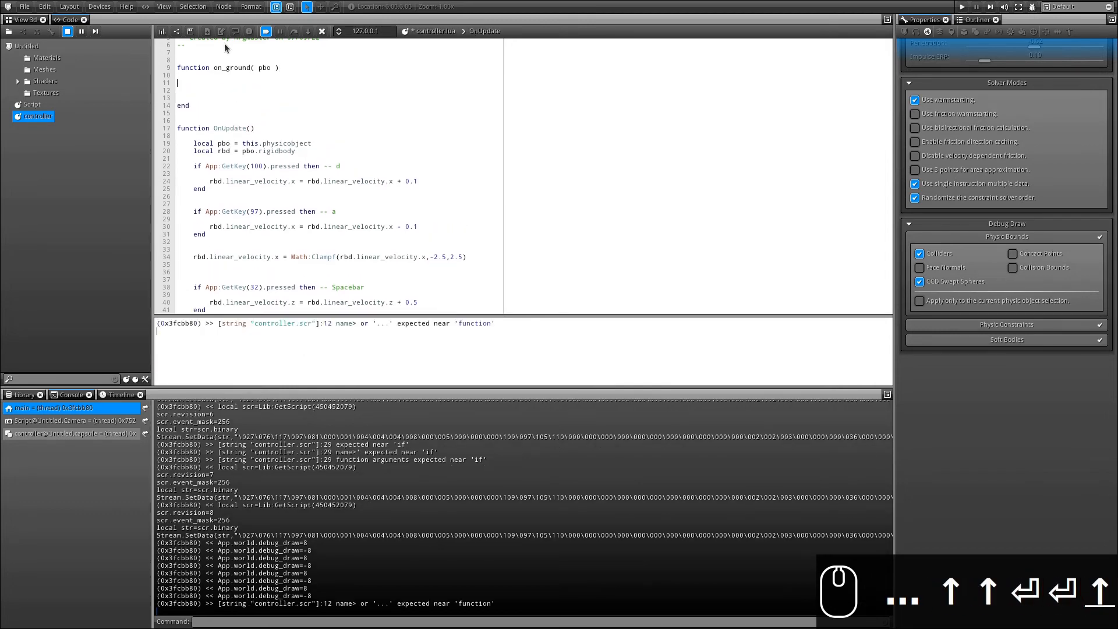
pyautogui.press('Tab')
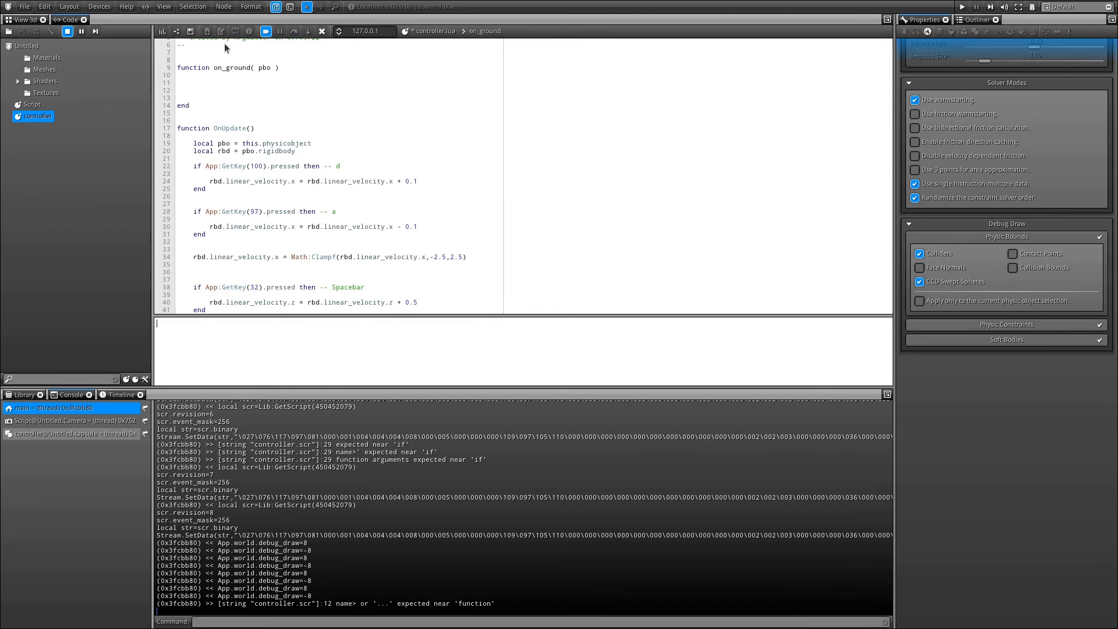
# Write a loop over pbo's contacts testing math.abs(GetContactAt(i).normal.z) > 0.85.
pyautogui.write('f')
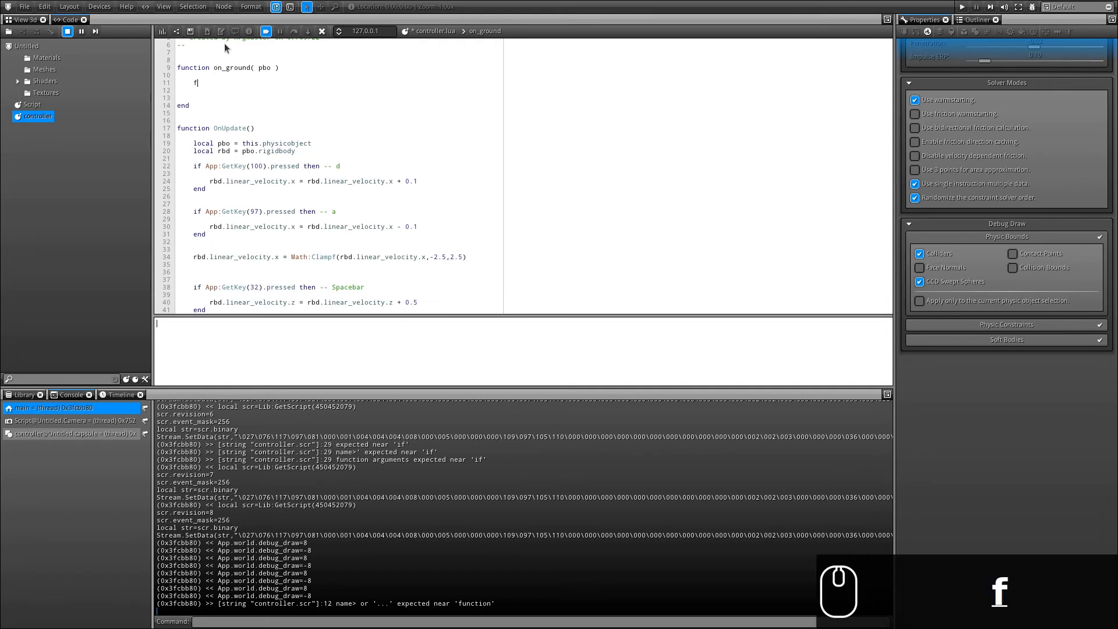
pyautogui.write('pr')
pyautogui.press('BackSpace')
pyautogui.press('BackSpace')
pyautogui.press('BackSpace')
pyautogui.write('or i=0')
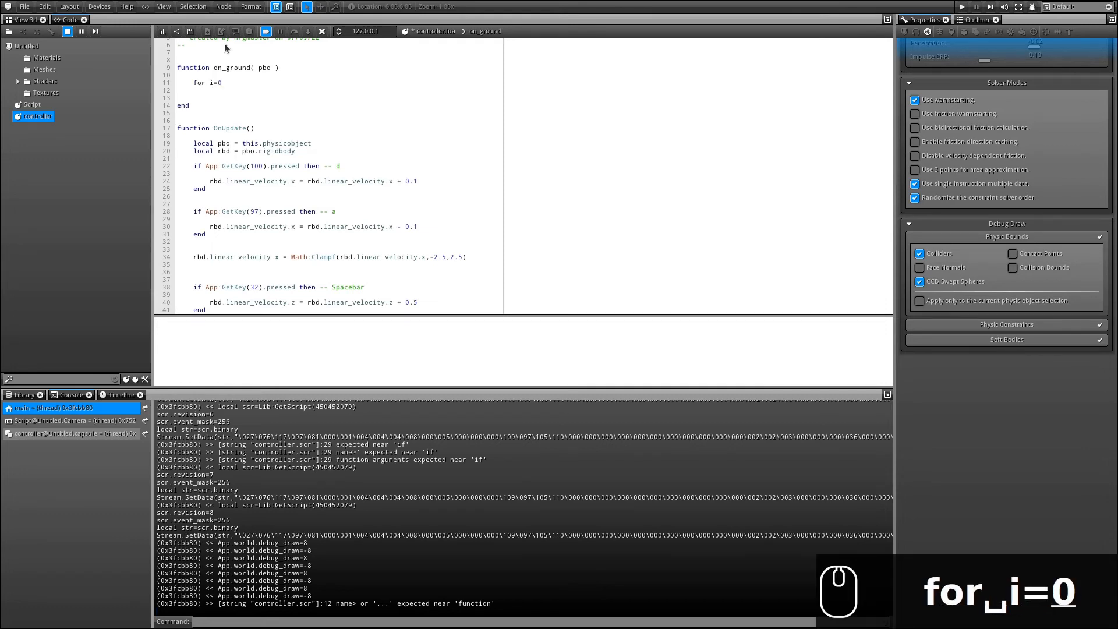
pyautogui.write(',pbo')
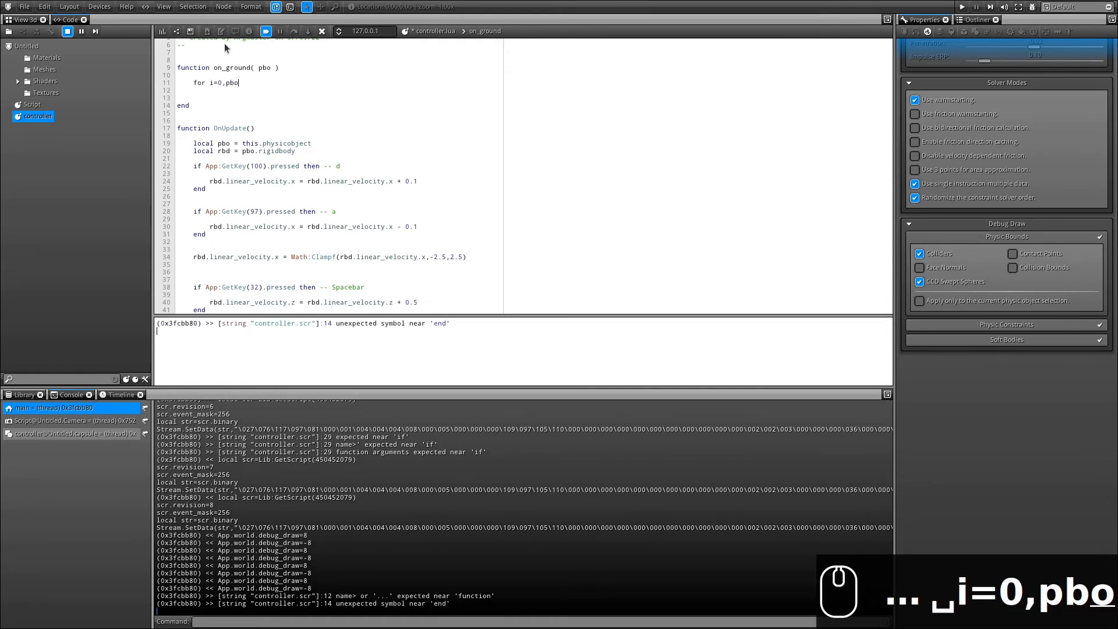
pyautogui.write(':GetCont')
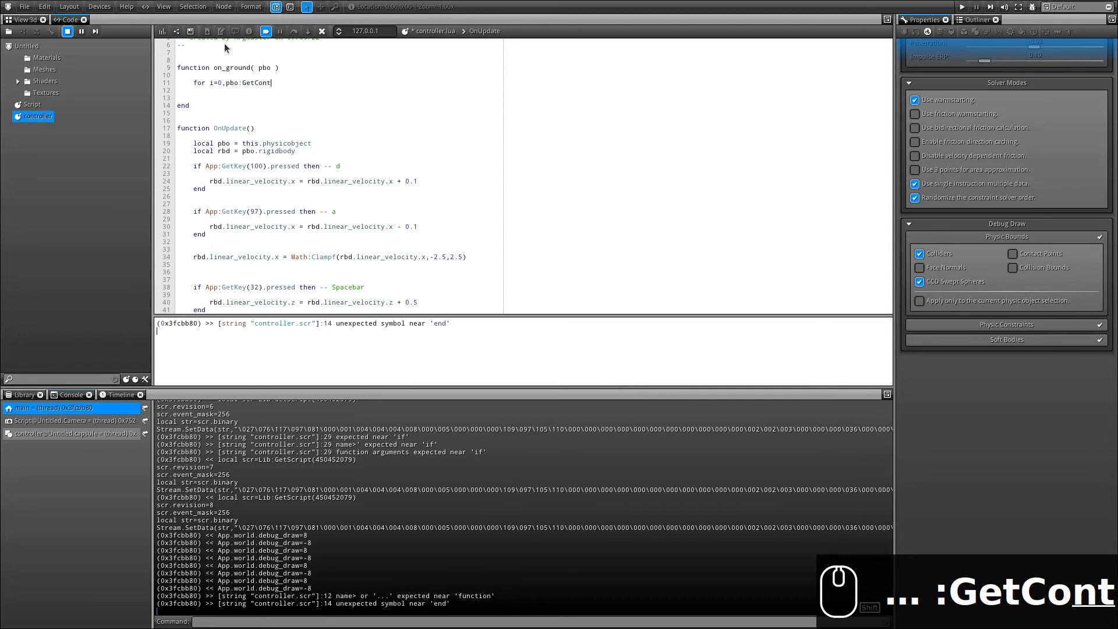
pyautogui.write('actCount(')
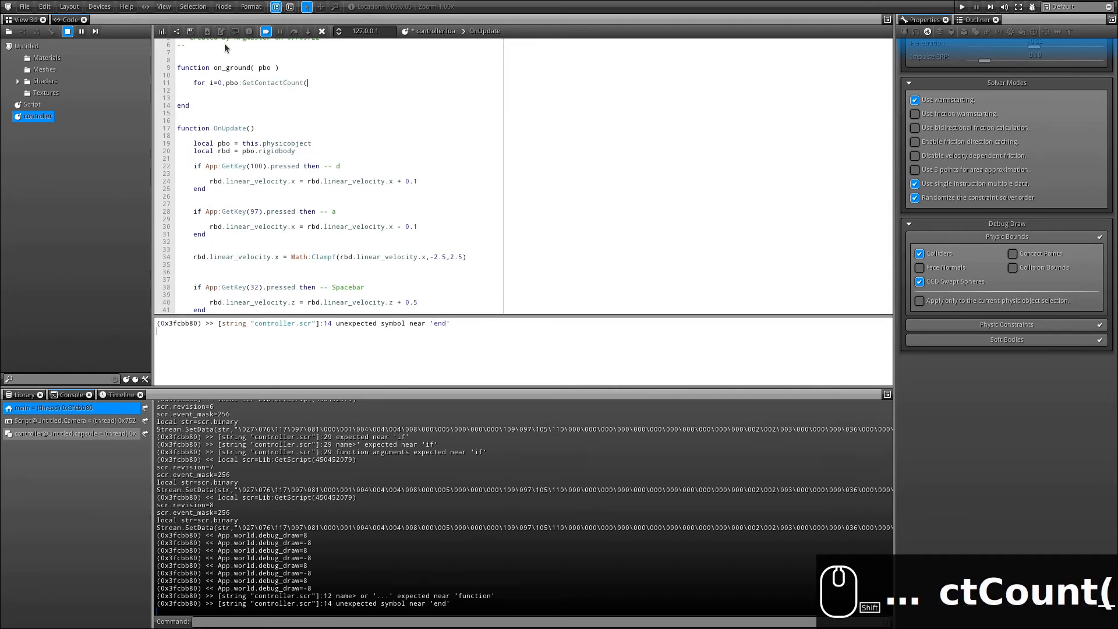
pyautogui.write(')-1 do')
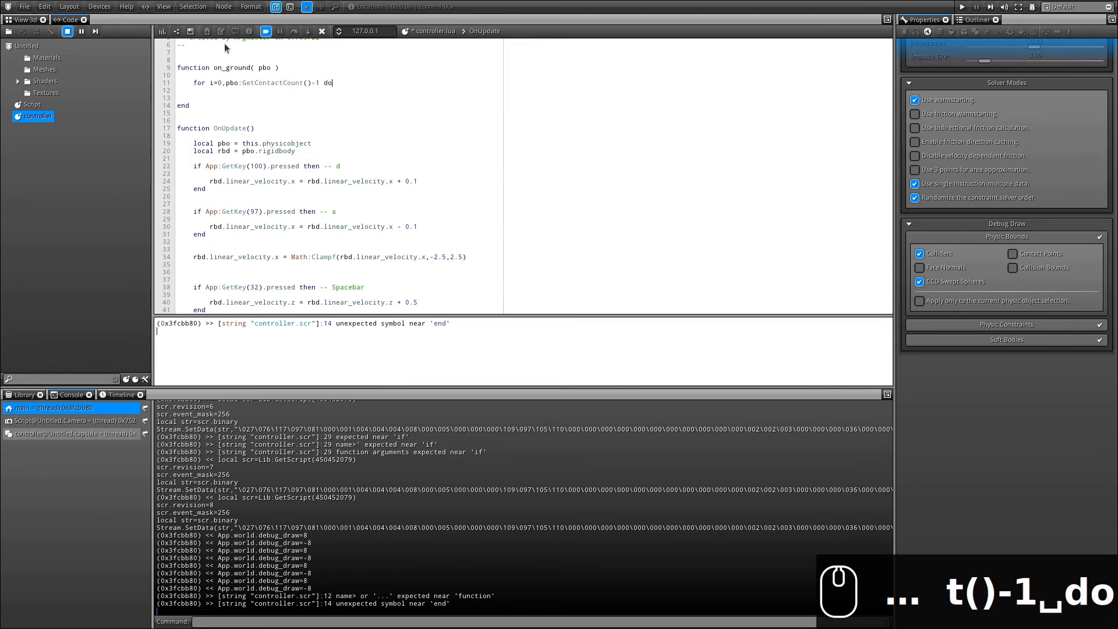
pyautogui.press('Return')
pyautogui.press('Return')
pyautogui.press('Return')
pyautogui.press('Return')
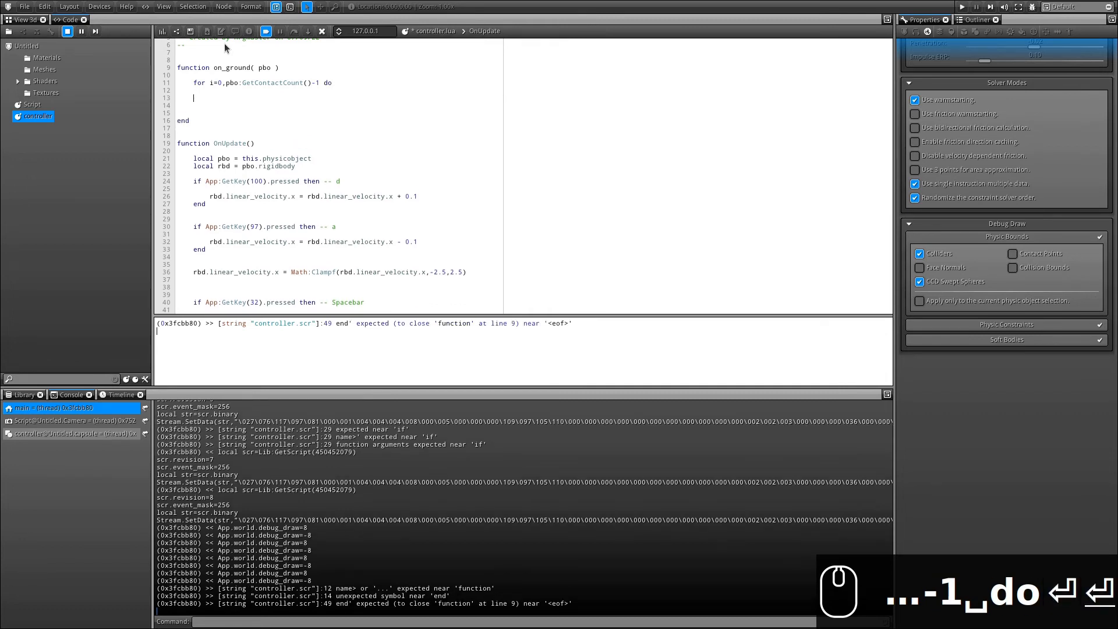
pyautogui.write('e')
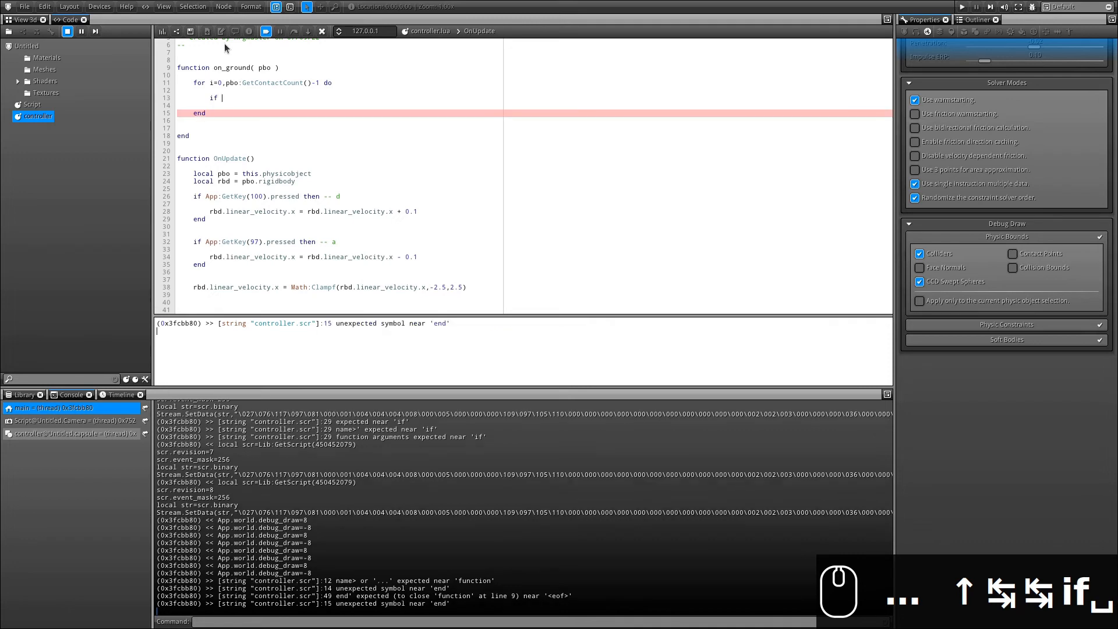
pyautogui.write('math')
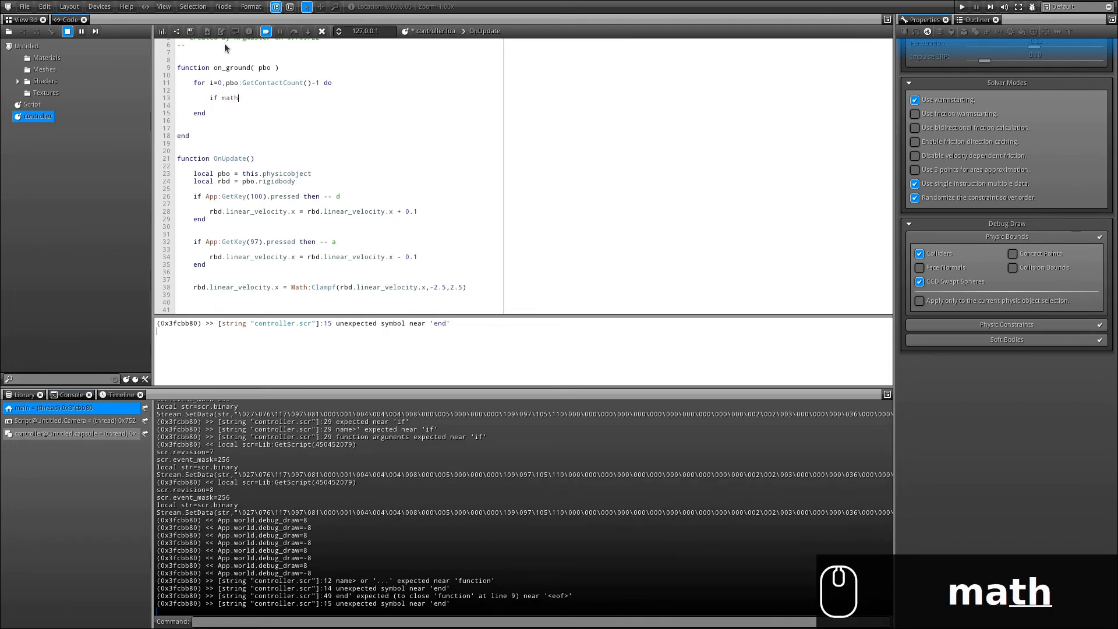
pyautogui.write('.abs(')
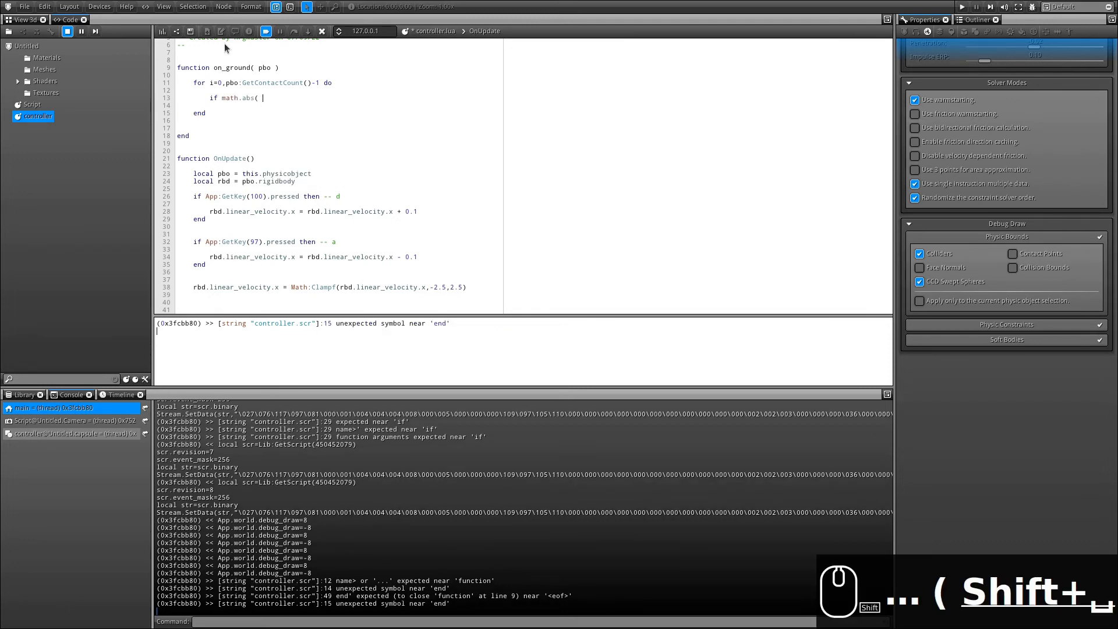
pyautogui.write(' pb')
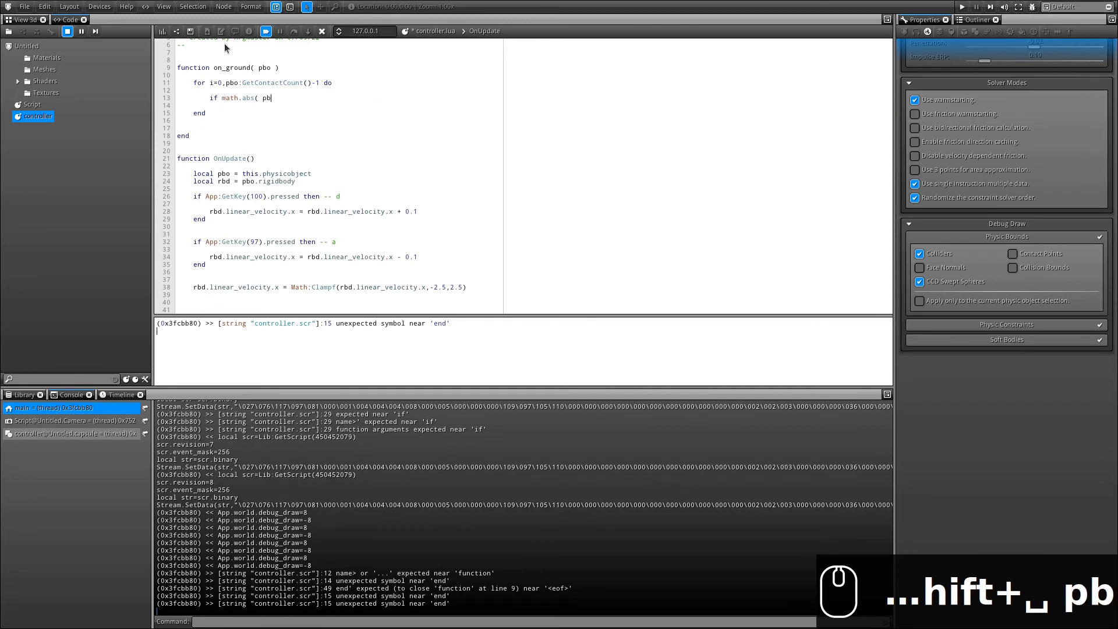
pyautogui.write('o:GetCo')
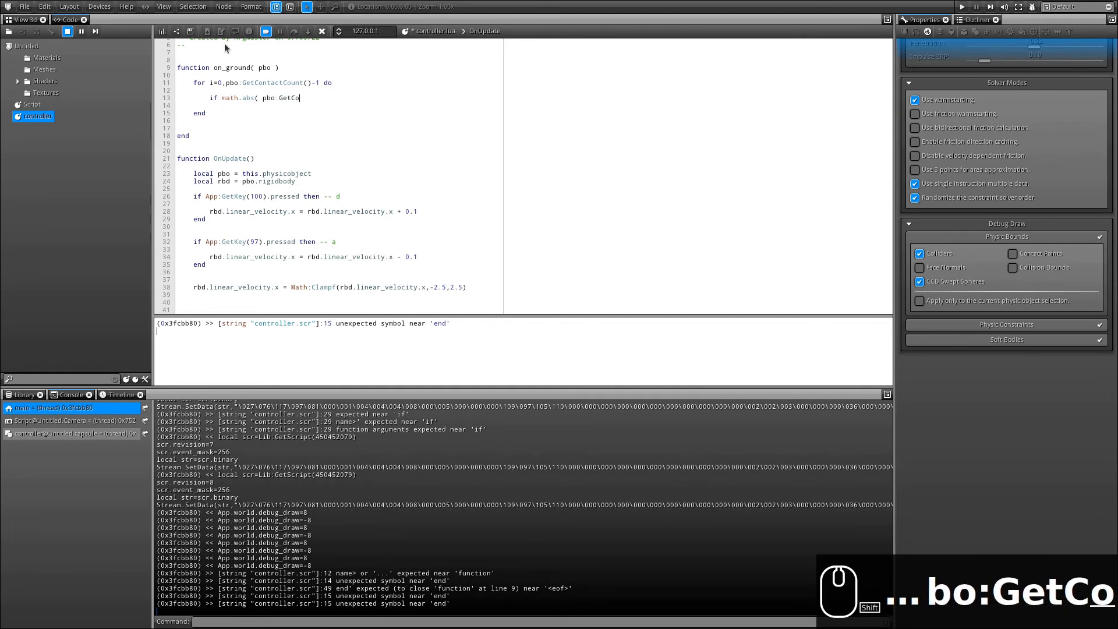
pyautogui.write('ntactAt')
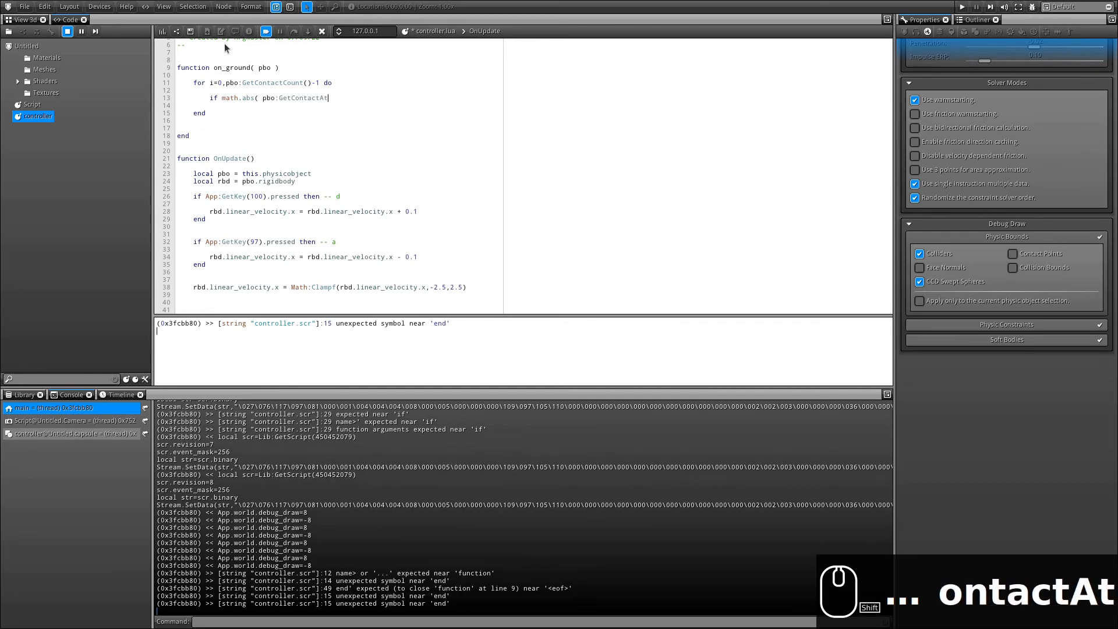
pyautogui.write('(i)')
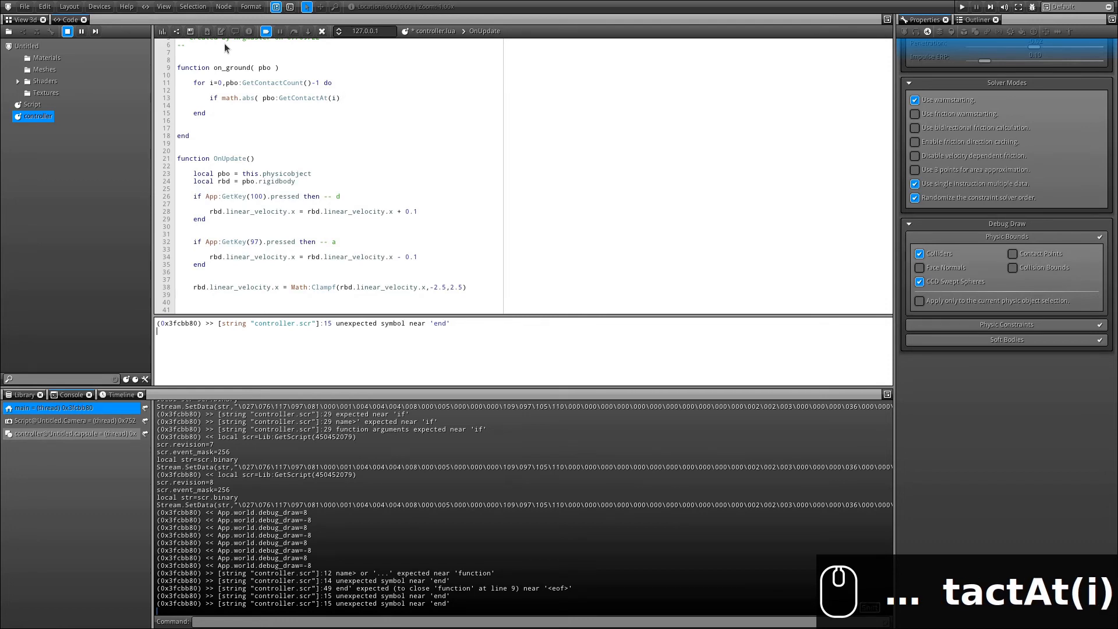
pyautogui.write('.norma')
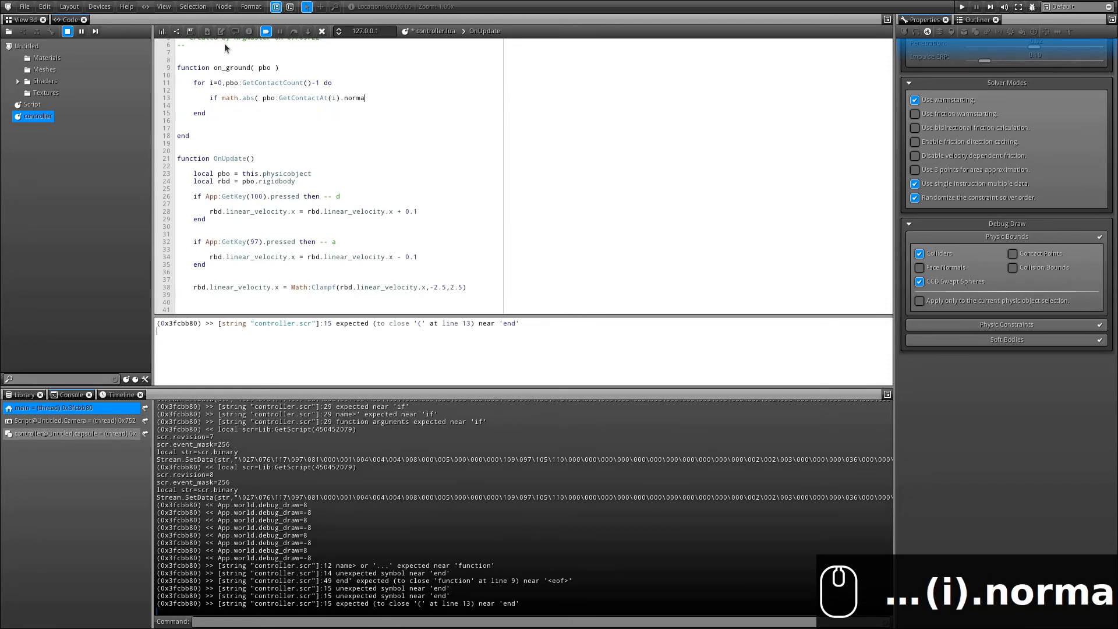
pyautogui.write('l.z ) > 0.85 then')
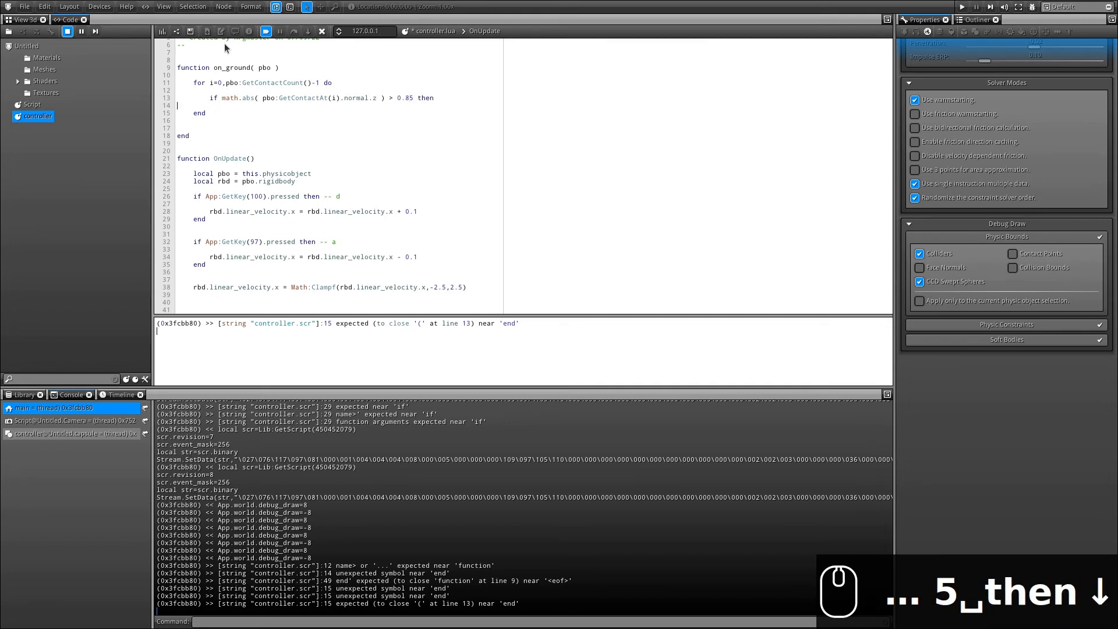
# Make on_ground return true inside the if and return false after the loop.
pyautogui.press('Return')
pyautogui.press('Return')
pyautogui.press('Tab')
pyautogui.press('Tab')
pyautogui.write('end')
pyautogui.press('Up')
pyautogui.press('Tab')
pyautogui.press('Tab')
pyautogui.press('Tab')
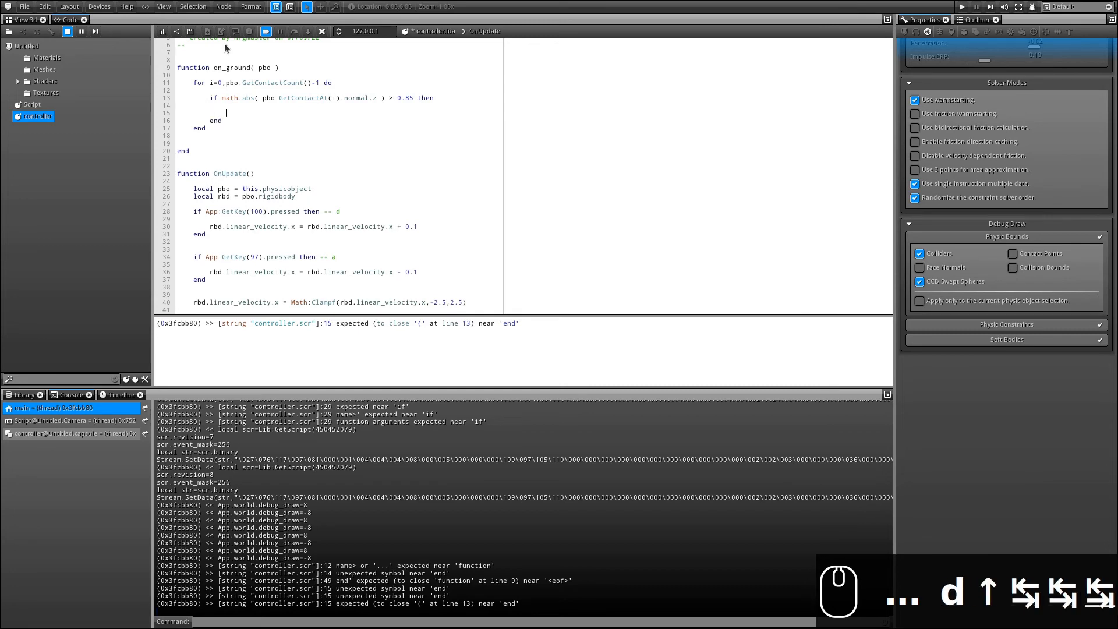
pyautogui.write('return true')
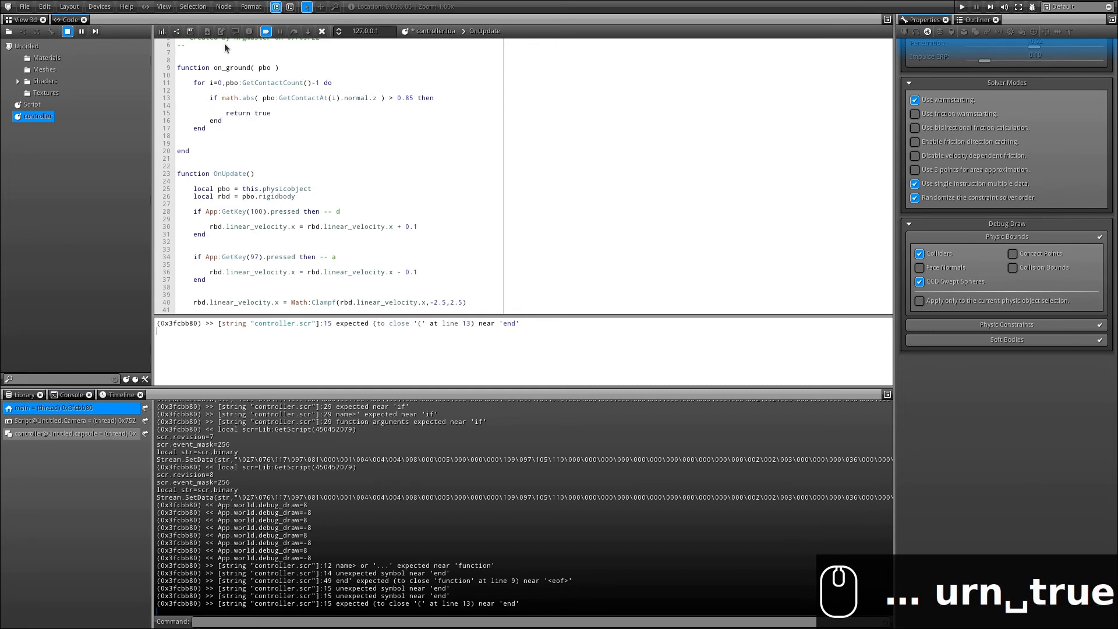
pyautogui.press('Down')
pyautogui.press('Down')
pyautogui.press('Down')
pyautogui.press('Down')
pyautogui.press('Tab')
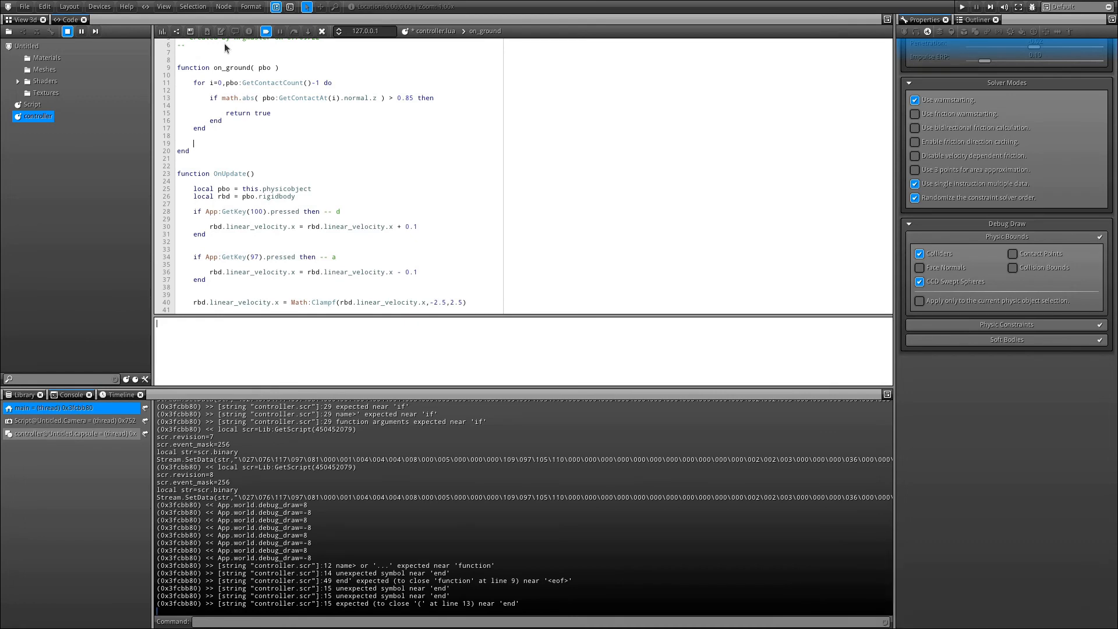
pyautogui.write('return false')
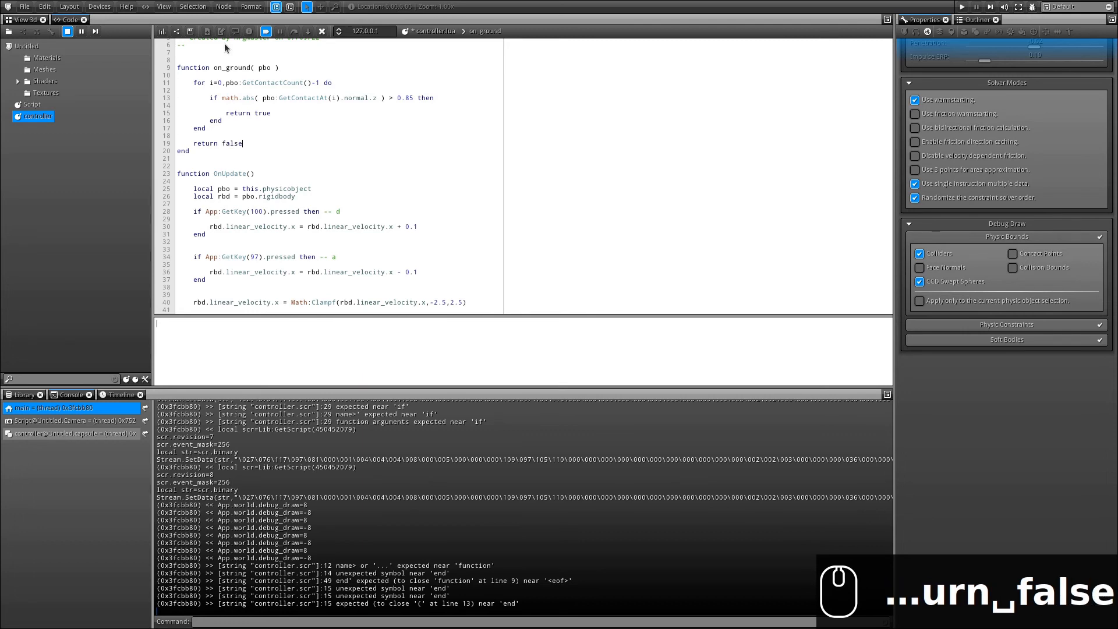
pyautogui.moveTo(214, 67); pyautogui.dragTo(308, 68)
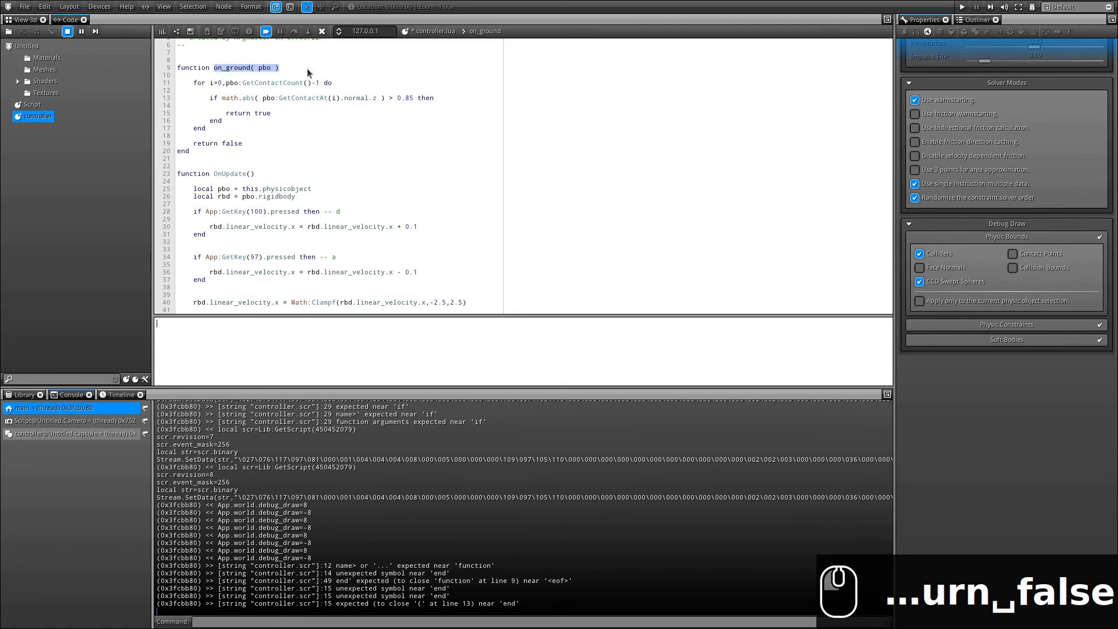
# Prefix App:GetKey(32) on line 44 with 'on_ground( pbo ) and', rebuild, and return to the 3D view.
pyautogui.hotkey('ctrl', 'c')
pyautogui.scroll(-3, 407, 167)
pyautogui.scroll(-1, 408, 168)
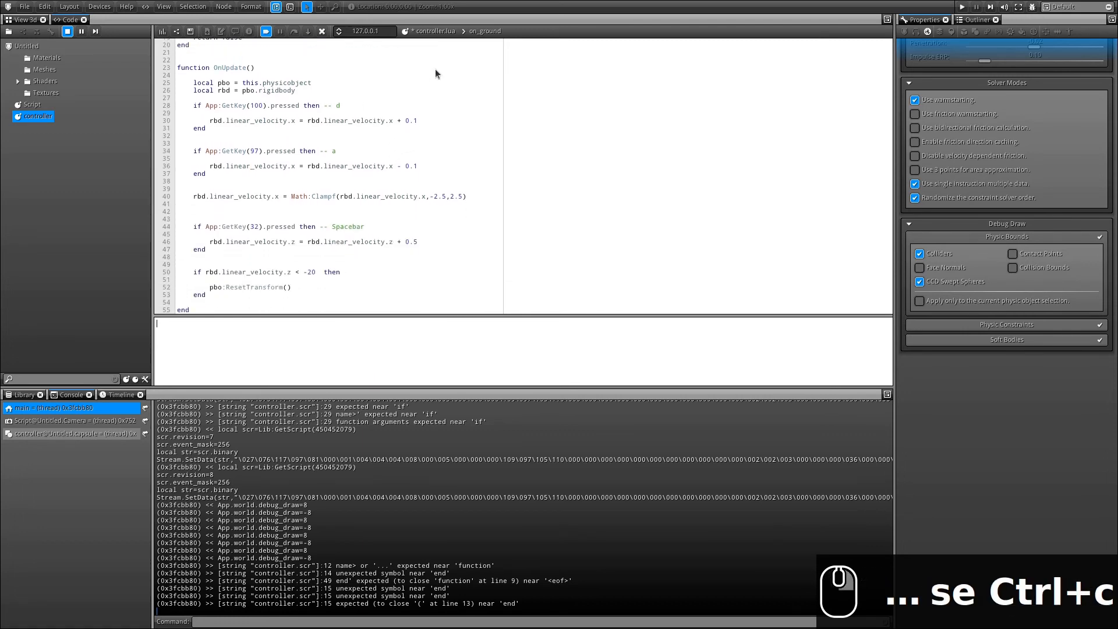
pyautogui.click(206, 227)
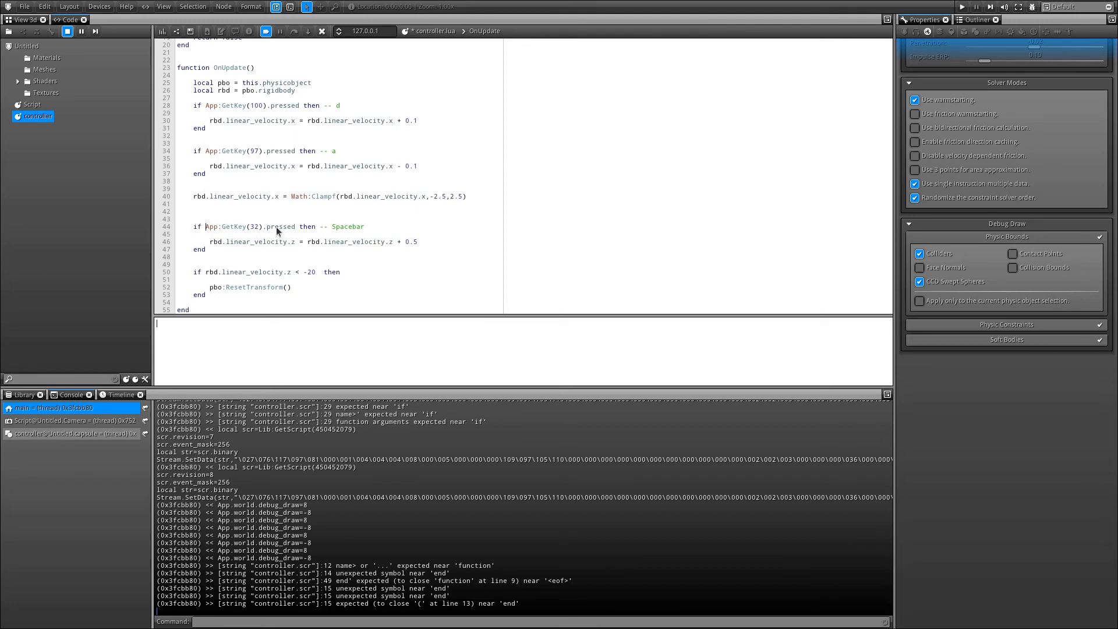
pyautogui.hotkey('ctrl', 'v')
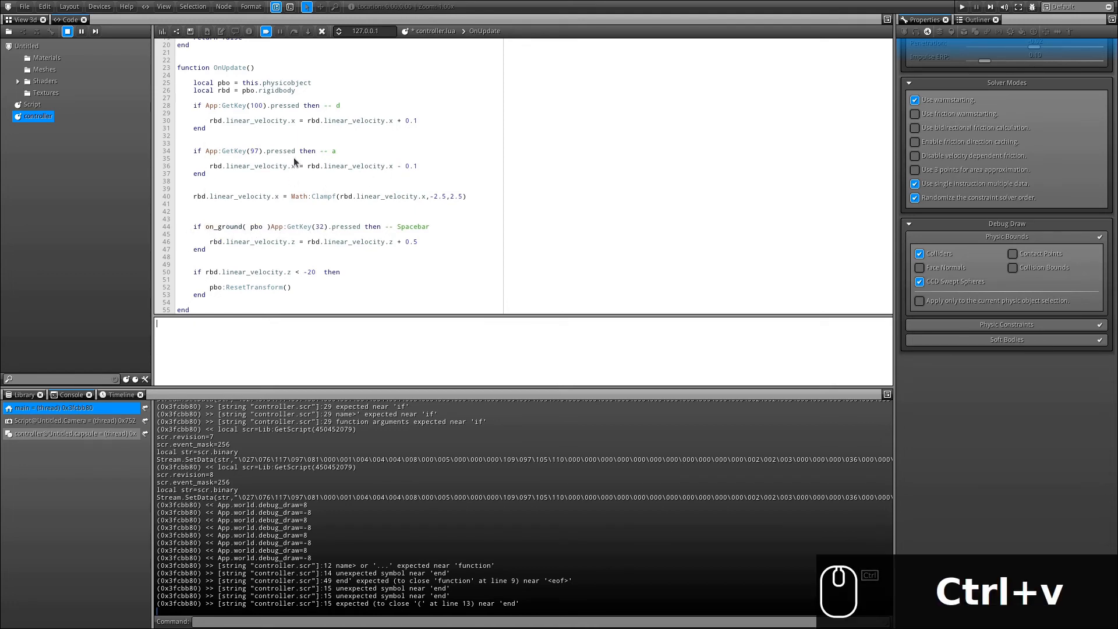
pyautogui.write('and')
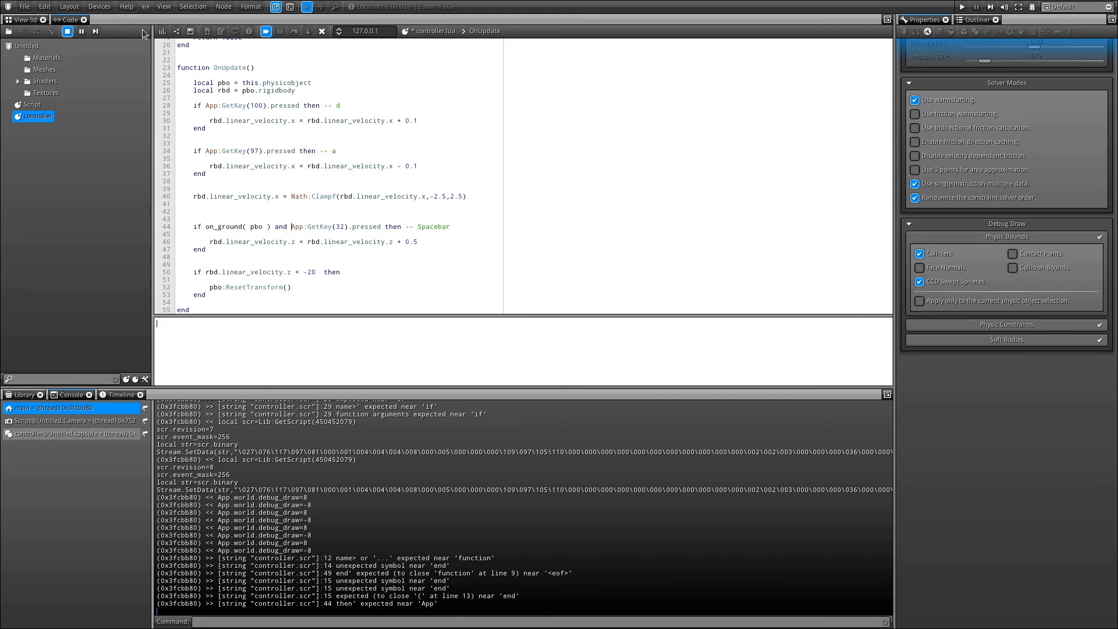
pyautogui.click(163, 31)
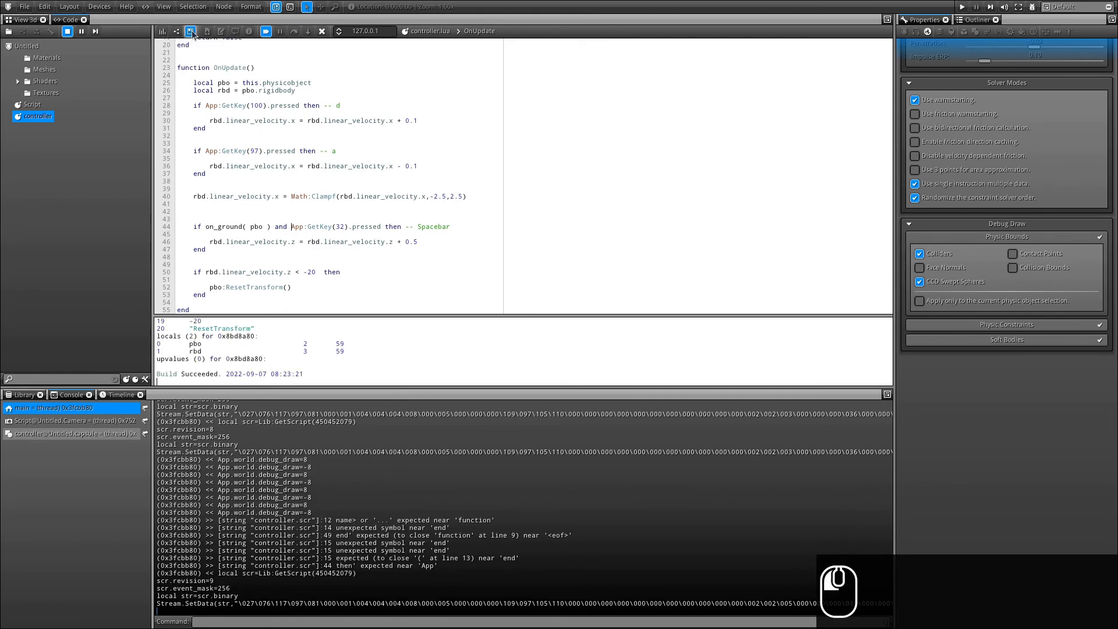
pyautogui.click(25, 19)
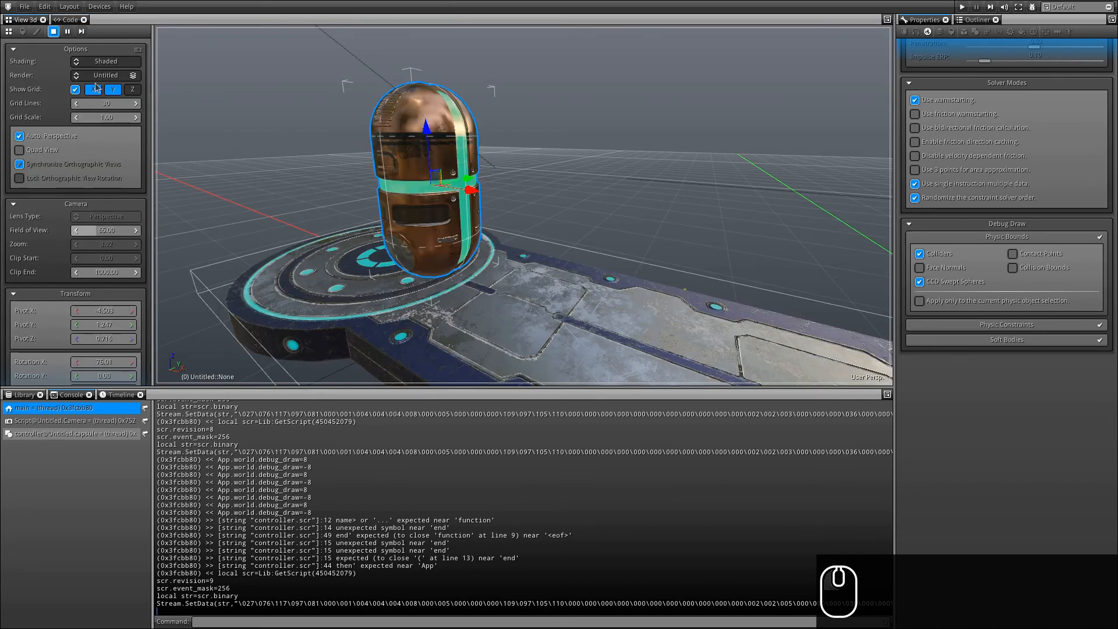
# Set Render to Application, then move the capsule with D/A and jump it across the gap with Space.
pyautogui.click(102, 75)
pyautogui.click(105, 110)
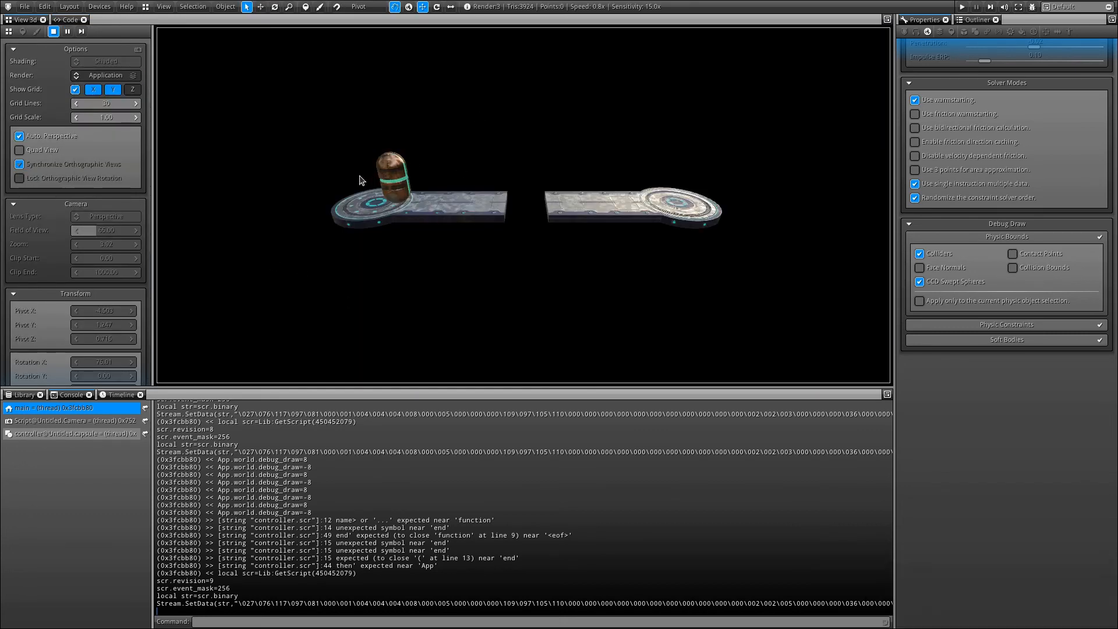
pyautogui.press('d')
pyautogui.press('a')
pyautogui.press('a')
pyautogui.press('a')
pyautogui.press('a')
pyautogui.press('a')
pyautogui.press('a')
pyautogui.press('a')
pyautogui.press('a')
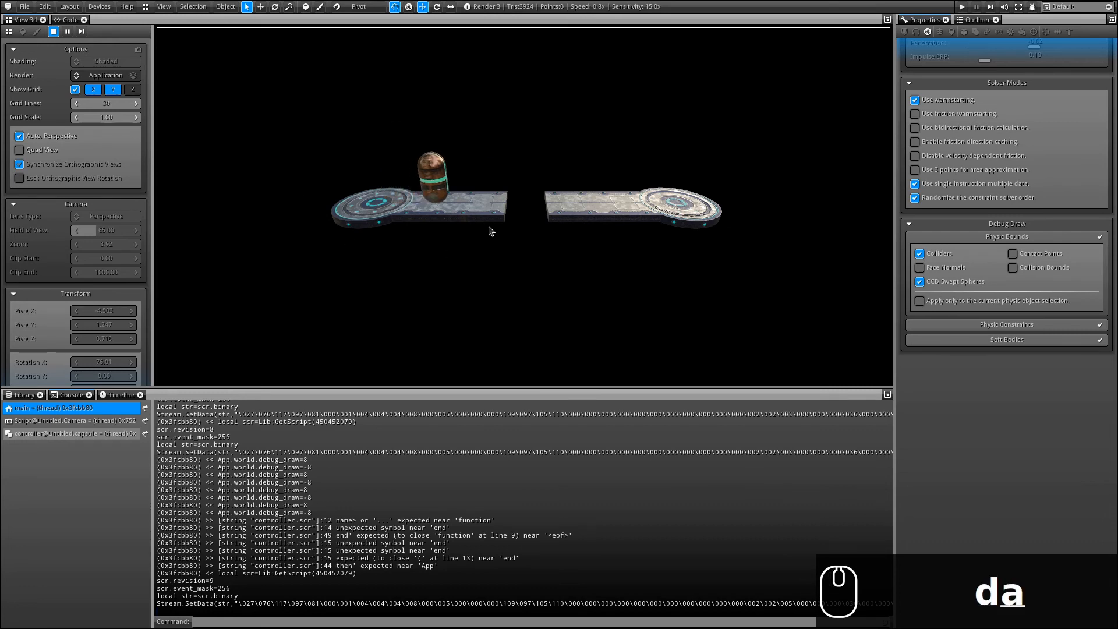
pyautogui.press('d')
pyautogui.press('d')
pyautogui.press('d')
pyautogui.press('space')
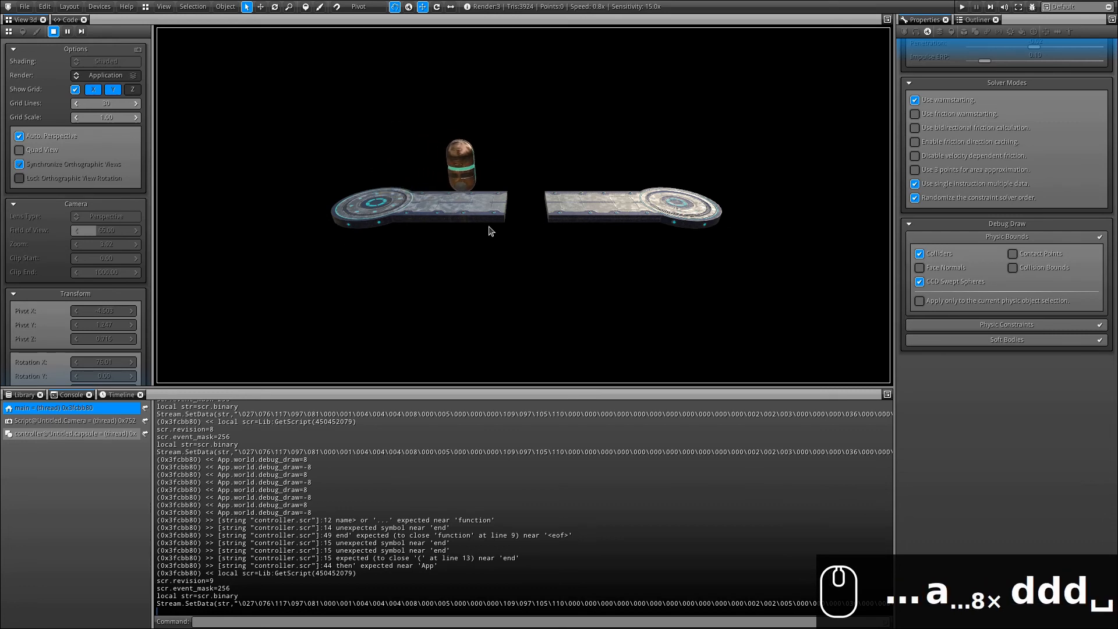
pyautogui.press('space')
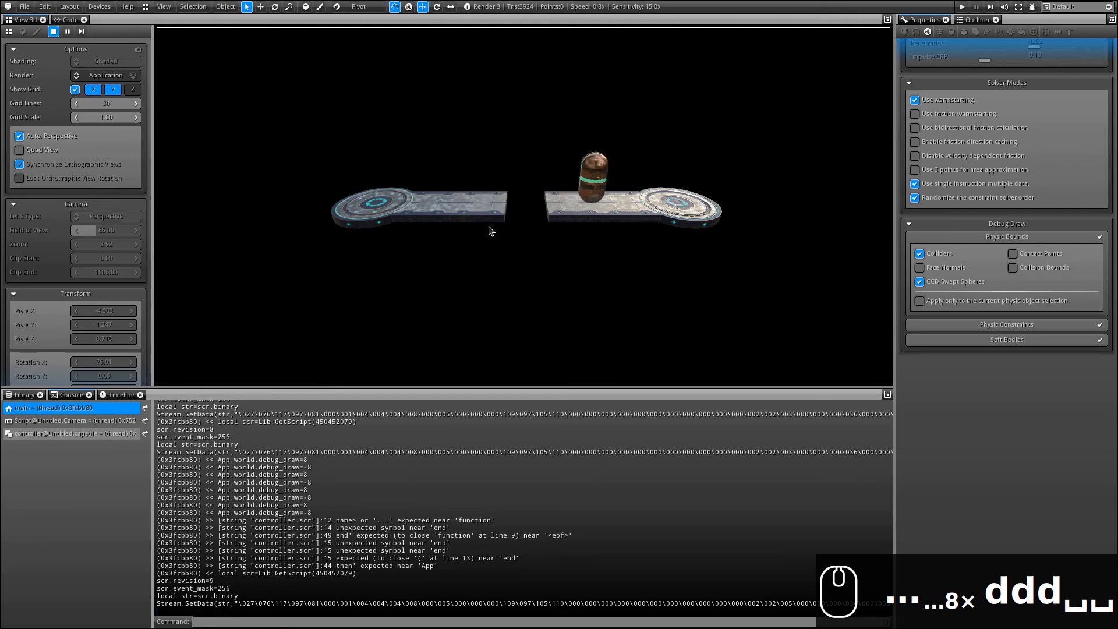
pyautogui.press('a')
pyautogui.press('a')
pyautogui.press('a')
pyautogui.press('a')
pyautogui.press('a')
pyautogui.press('a')
pyautogui.press('a')
pyautogui.press('a')
pyautogui.press('a')
pyautogui.press('a')
pyautogui.press('a')
pyautogui.press('a')
pyautogui.press('a')
pyautogui.press('a')
pyautogui.press('a')
pyautogui.press('a')
pyautogui.press('a')
pyautogui.press('a')
pyautogui.press('space')
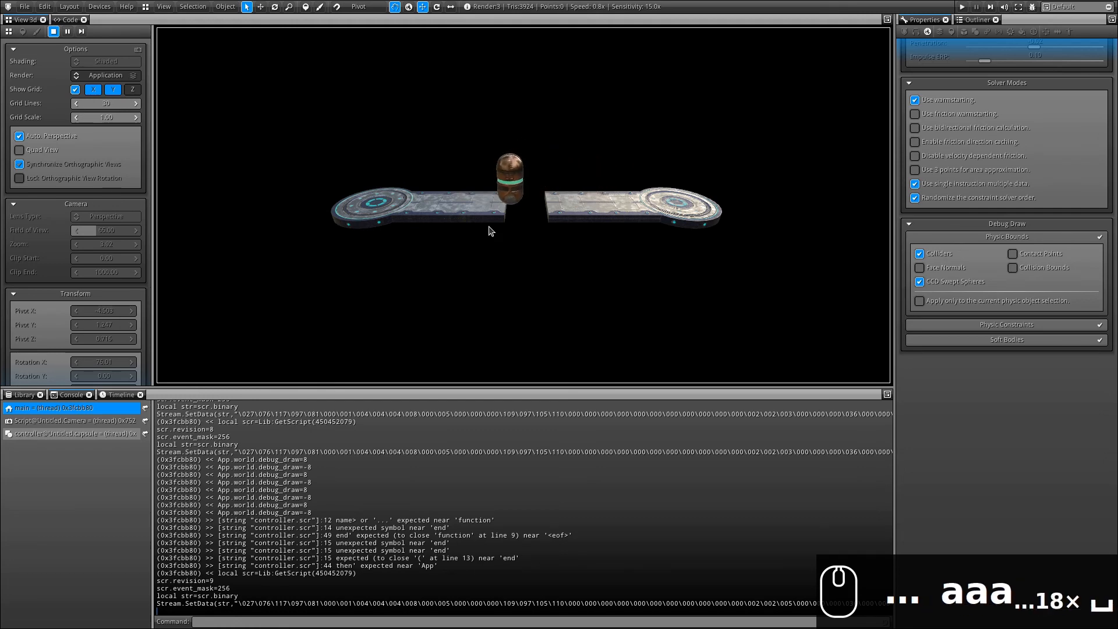